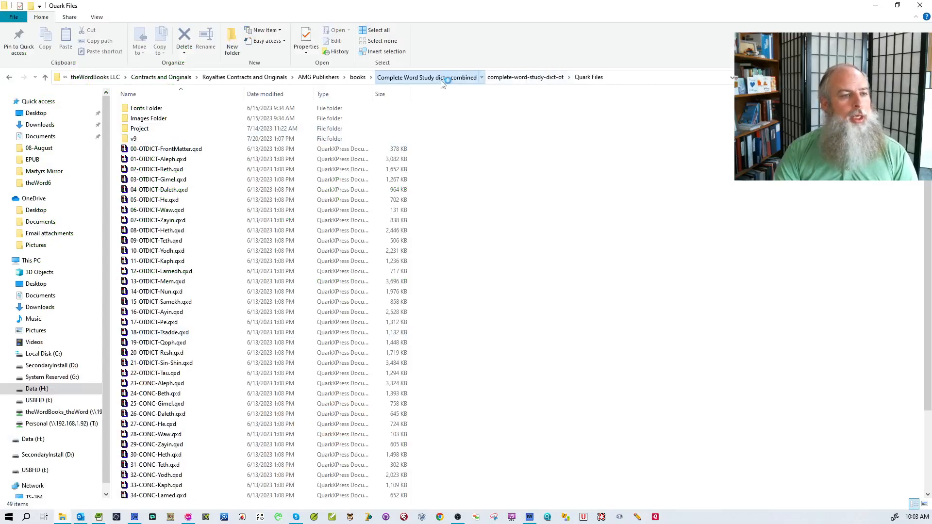
# - Browse to the Quark Files folder inside complete-word-study-dict-ot and look over its QuarkXPress documents
pyautogui.doubleClick(166, 117)
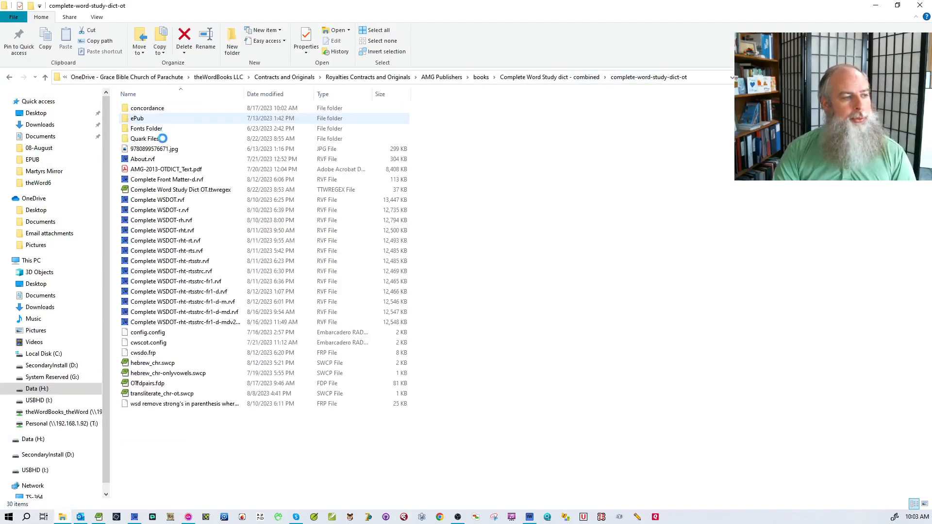
pyautogui.doubleClick(164, 141)
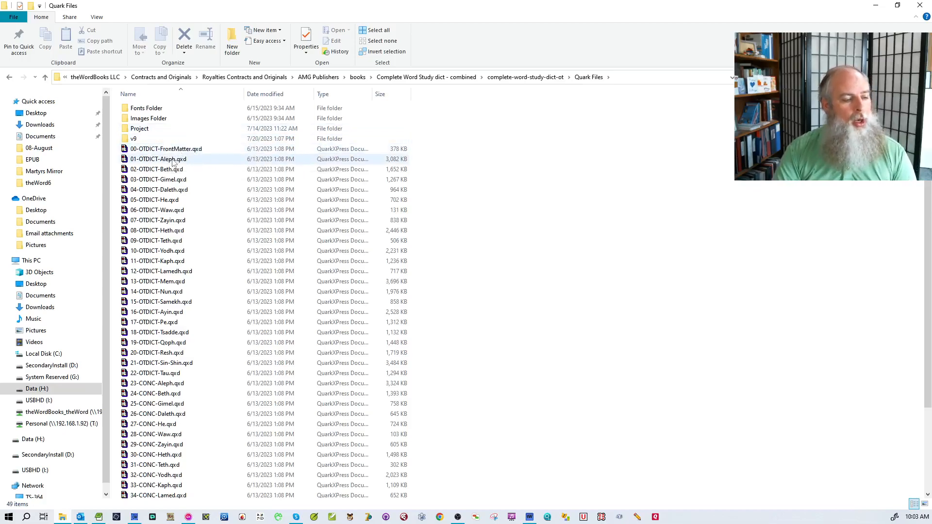
pyautogui.click(188, 517)
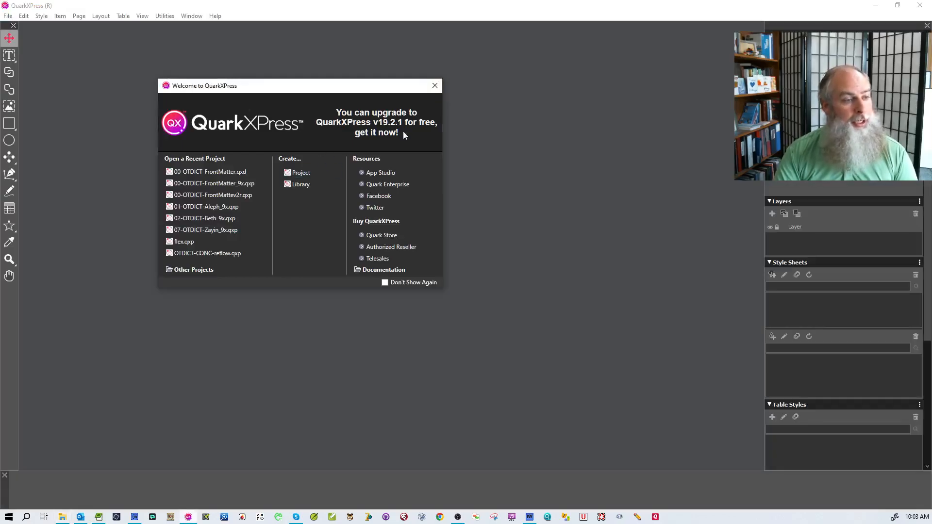
pyautogui.click(63, 517)
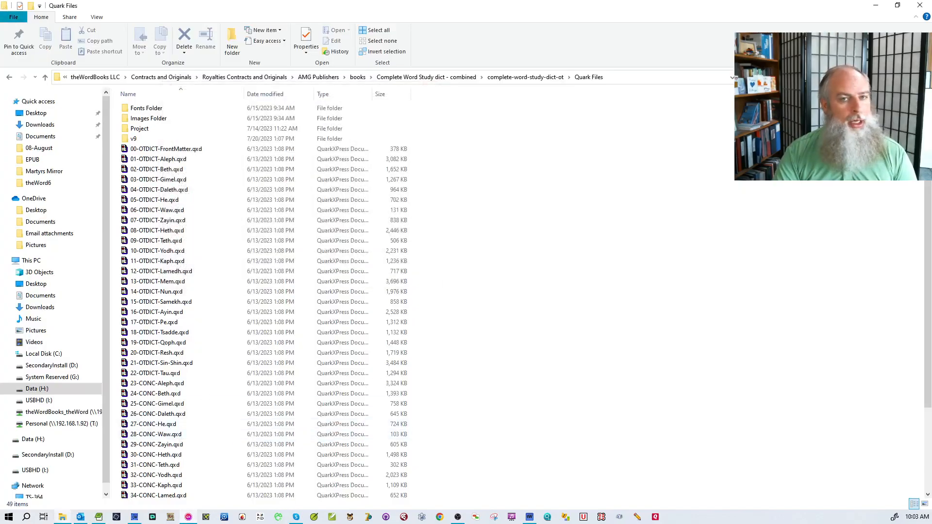
# - Switch to QuarkXPress and open 00-OTDICT-FrontMatter_9x.qxp from the v9 folder, accepting the minor project repairs
pyautogui.click(872, 11)
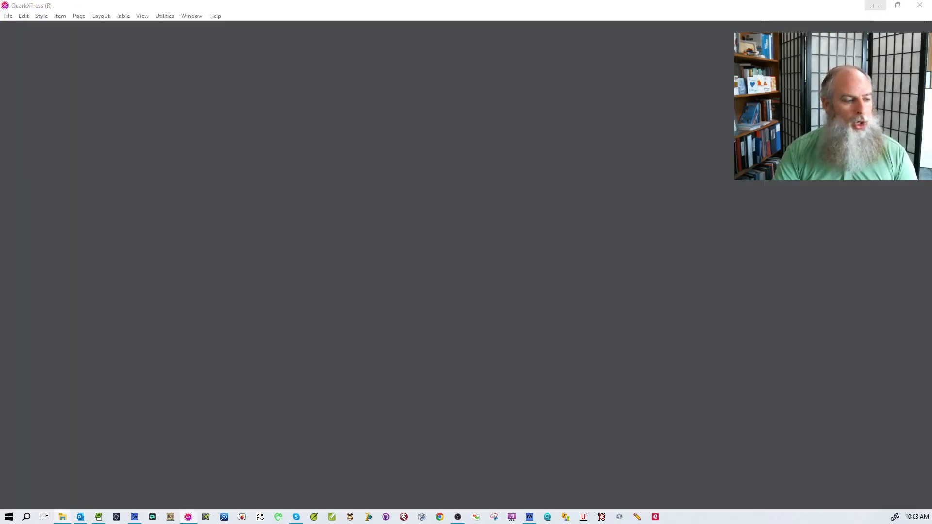
pyautogui.click(9, 17)
pyautogui.click(21, 38)
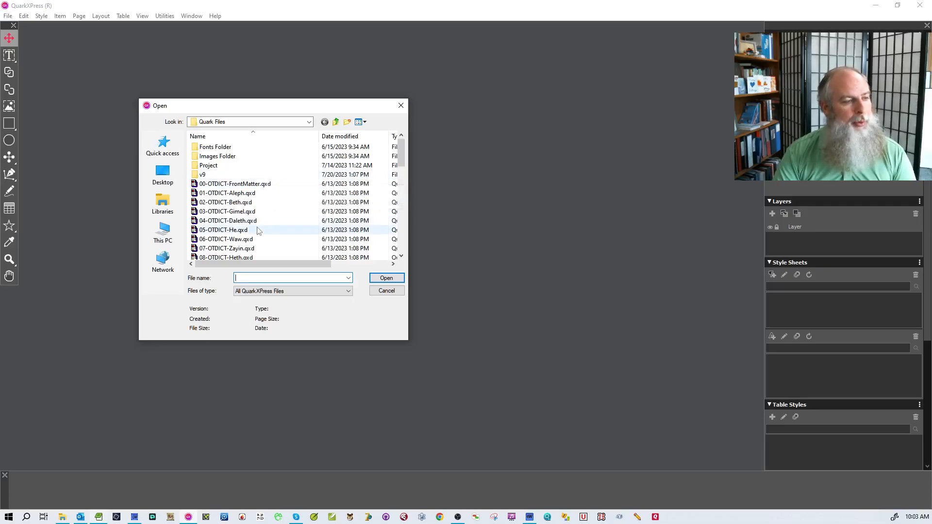
pyautogui.doubleClick(211, 176)
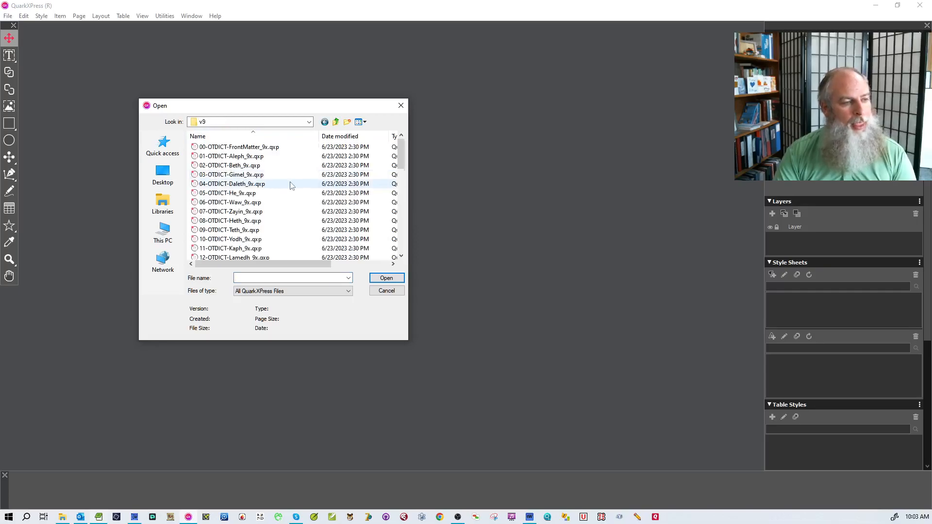
pyautogui.click(271, 149)
pyautogui.doubleClick(272, 148)
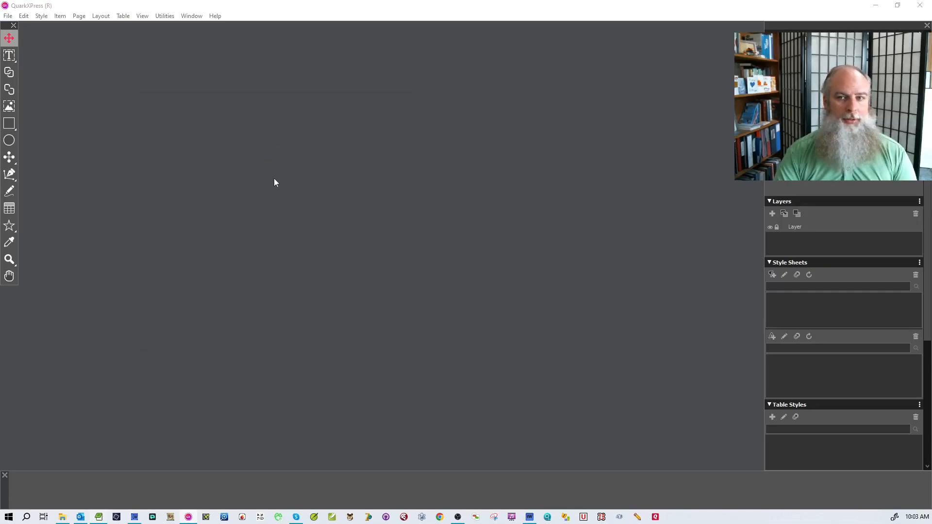
pyautogui.moveTo(791, 237); pyautogui.dragTo(358, 189)
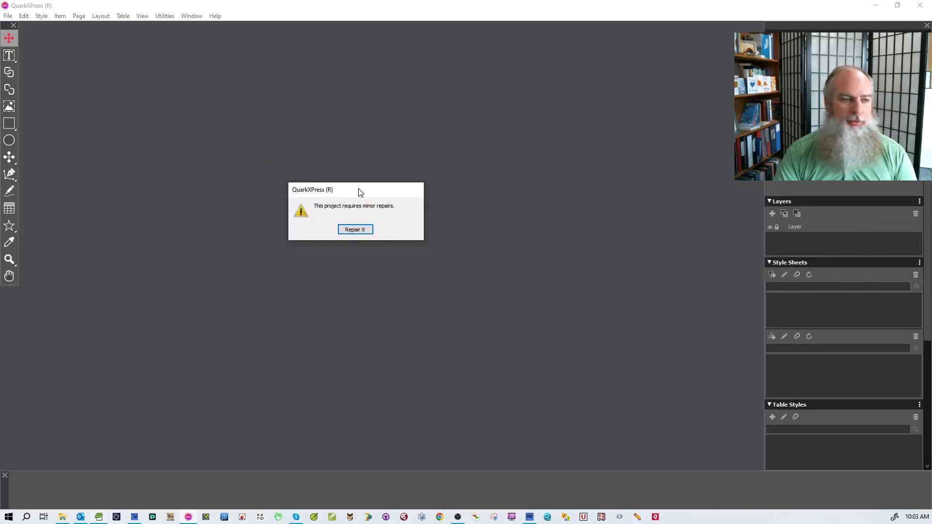
pyautogui.click(355, 229)
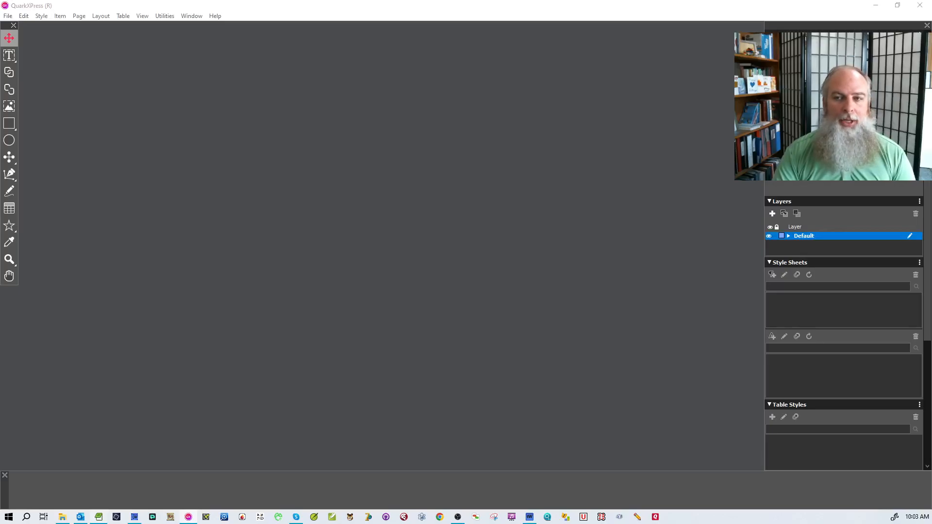
# - Review the missing fonts list for the front matter project and accept the proposed replacement fonts
pyautogui.moveTo(772, 218); pyautogui.dragTo(241, 158)
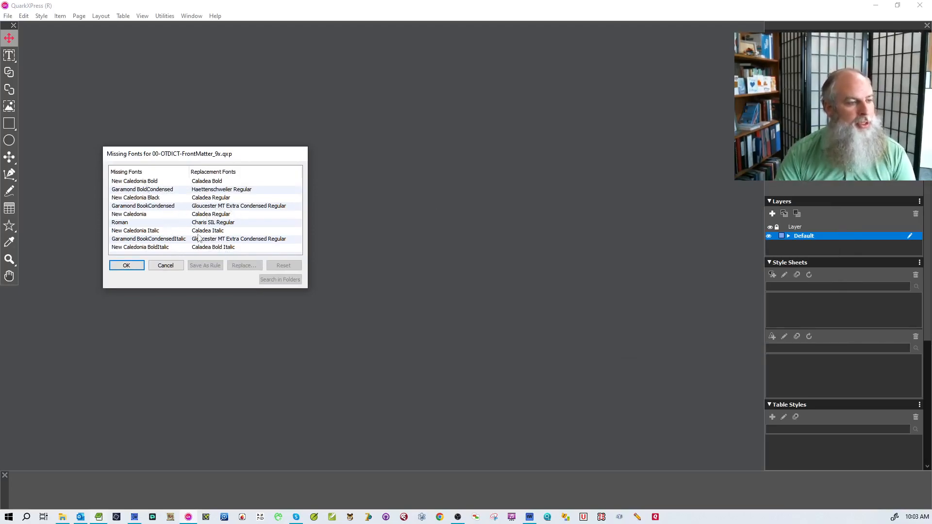
pyautogui.click(150, 214)
pyautogui.click(153, 222)
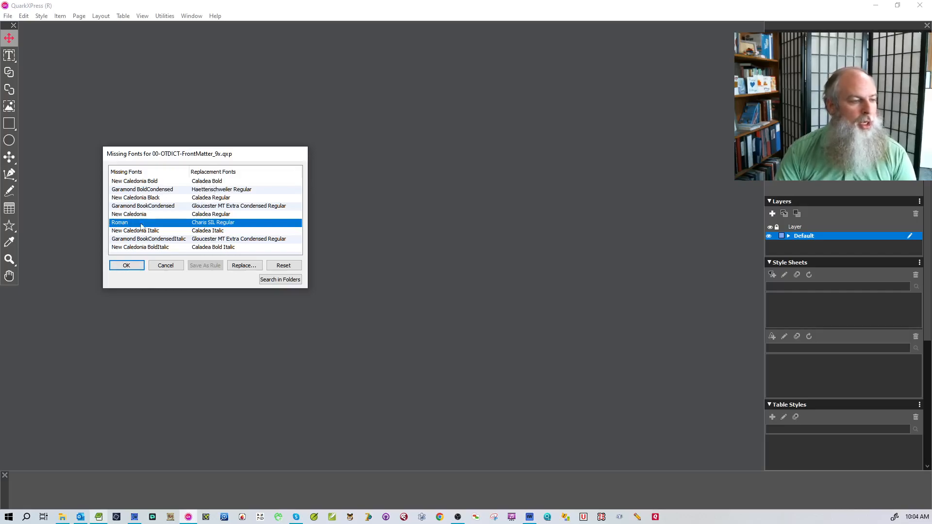
pyautogui.click(129, 265)
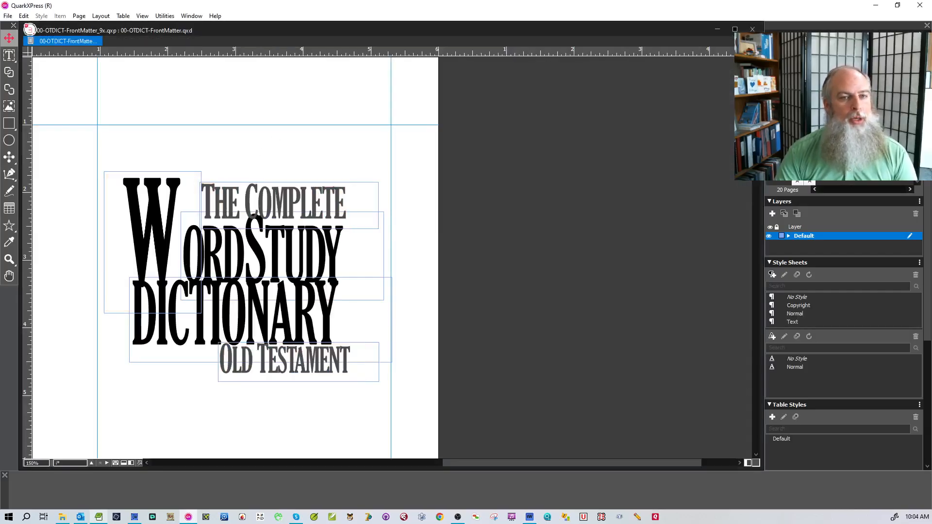
# - Look through the front matter pages from the title page and contents to the Books of the Bible table
pyautogui.scroll(-4, 692, 111)
pyautogui.scroll(5, 693, 111)
pyautogui.scroll(-15, 236, 257)
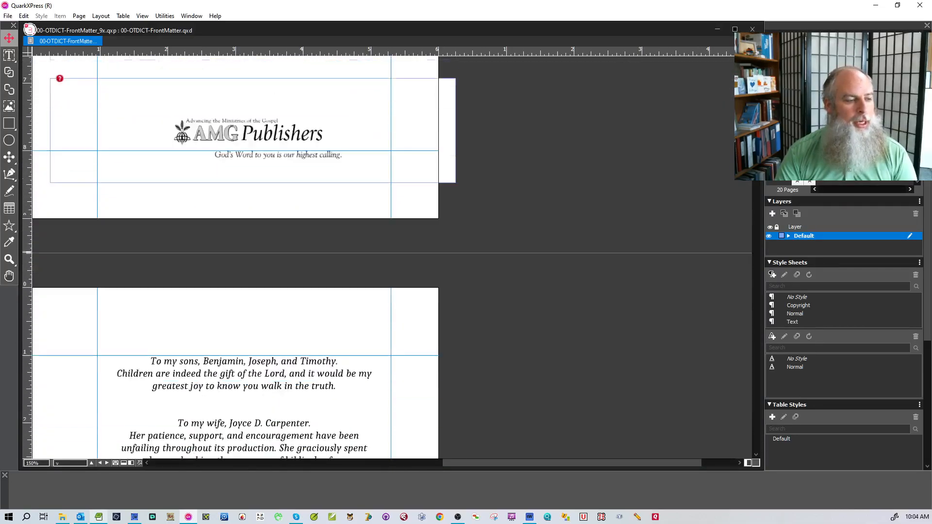
pyautogui.scroll(-8, 766, 184)
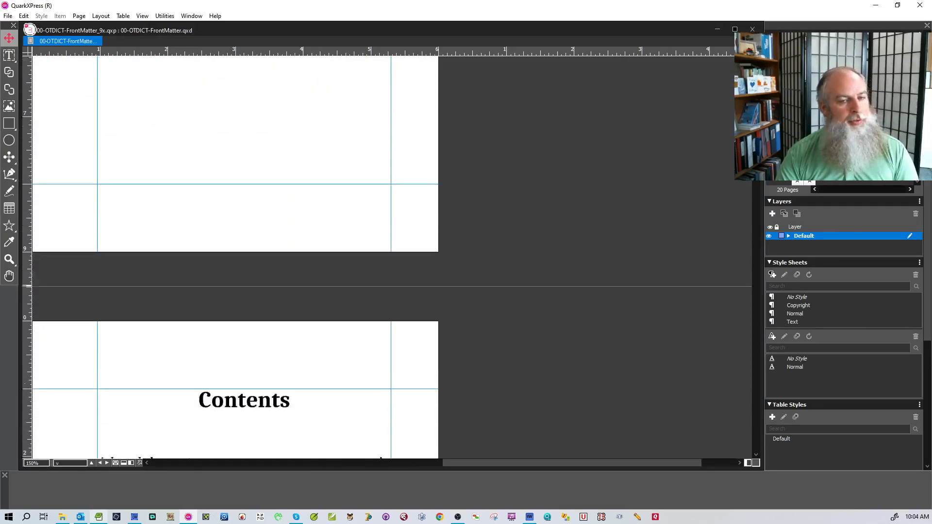
pyautogui.scroll(-4, 766, 183)
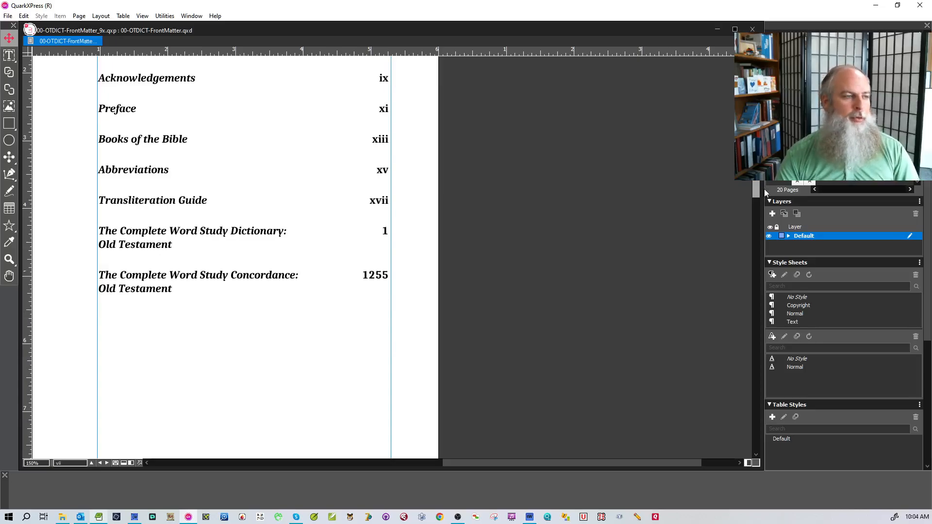
pyautogui.scroll(-12, 759, 199)
pyautogui.scroll(-10, 737, 218)
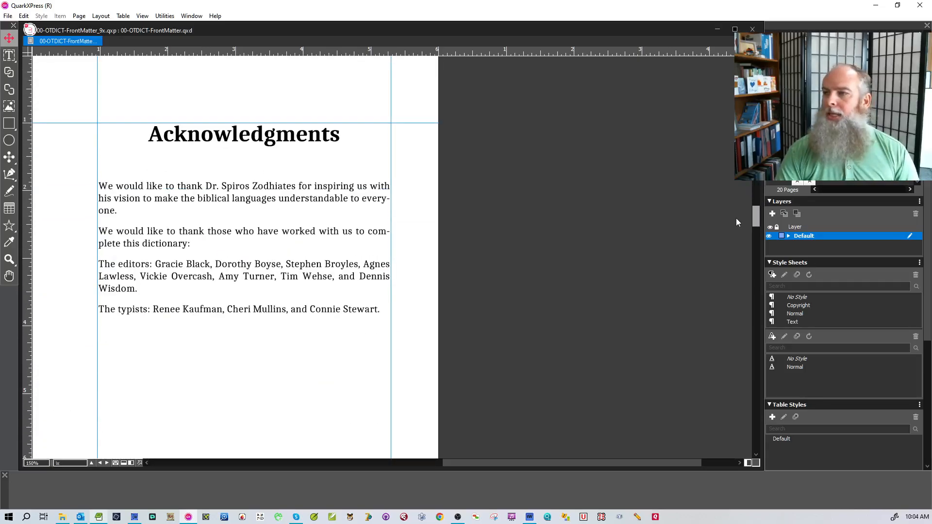
pyautogui.scroll(-15, 709, 252)
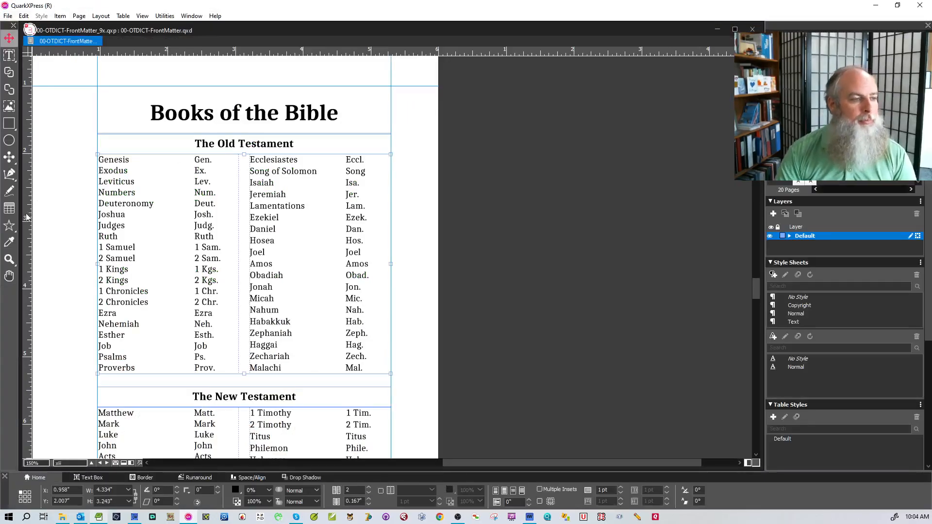
# - Inspect the ePub export styles and export options for the front matter without exporting the file
pyautogui.click(8, 16)
pyautogui.moveTo(111, 156)
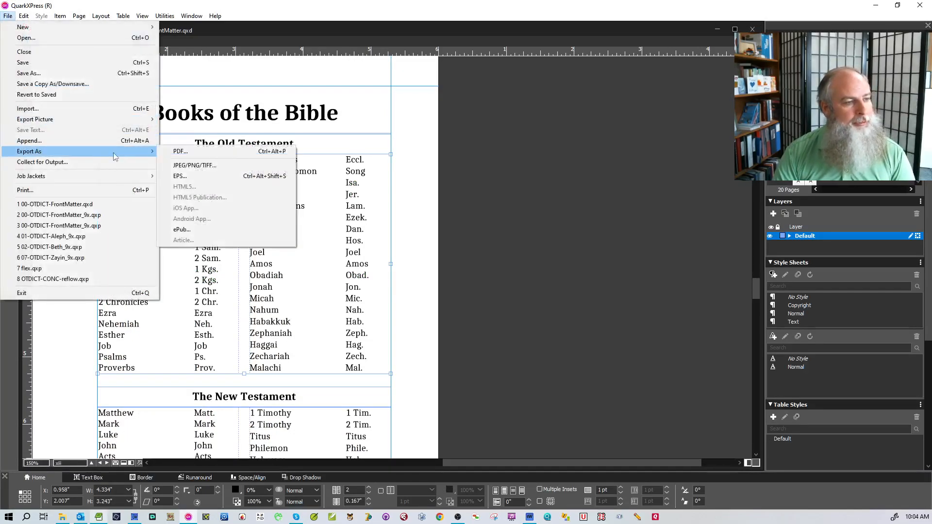
pyautogui.click(197, 230)
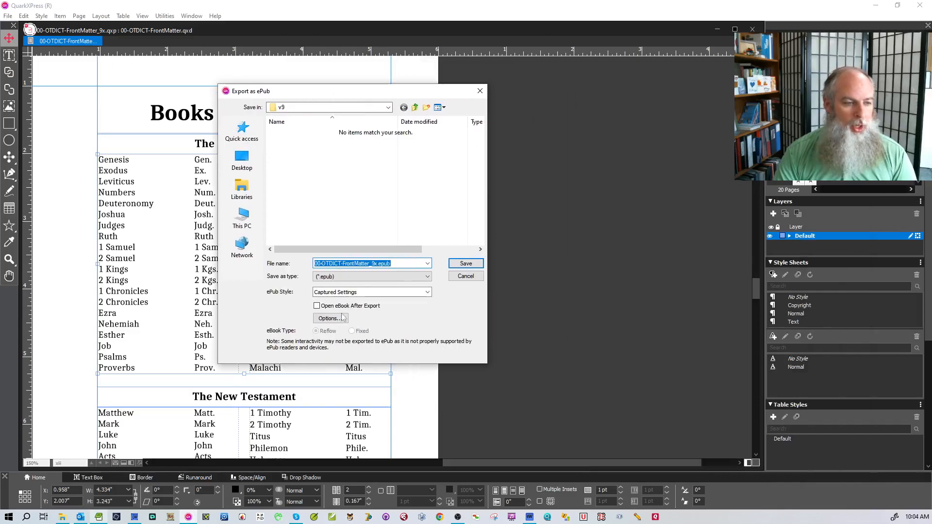
pyautogui.click(369, 293)
pyautogui.click(369, 295)
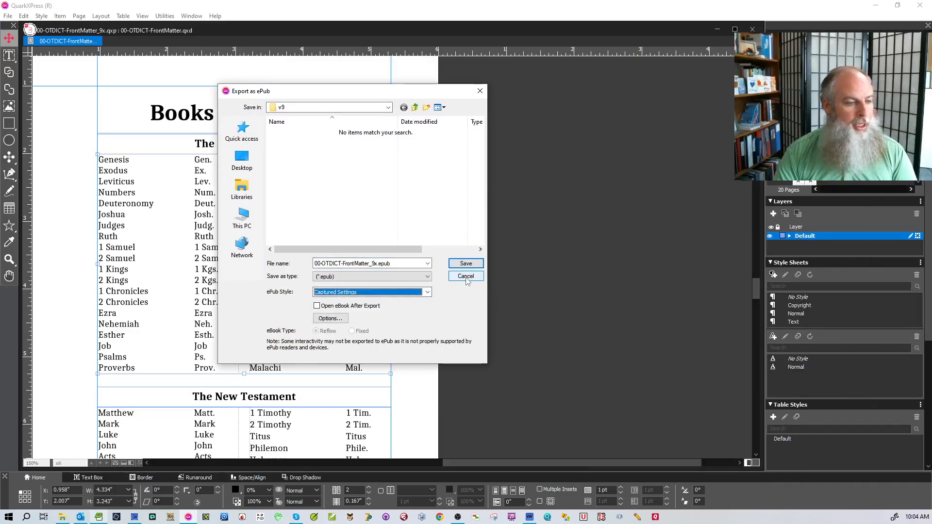
pyautogui.click(344, 321)
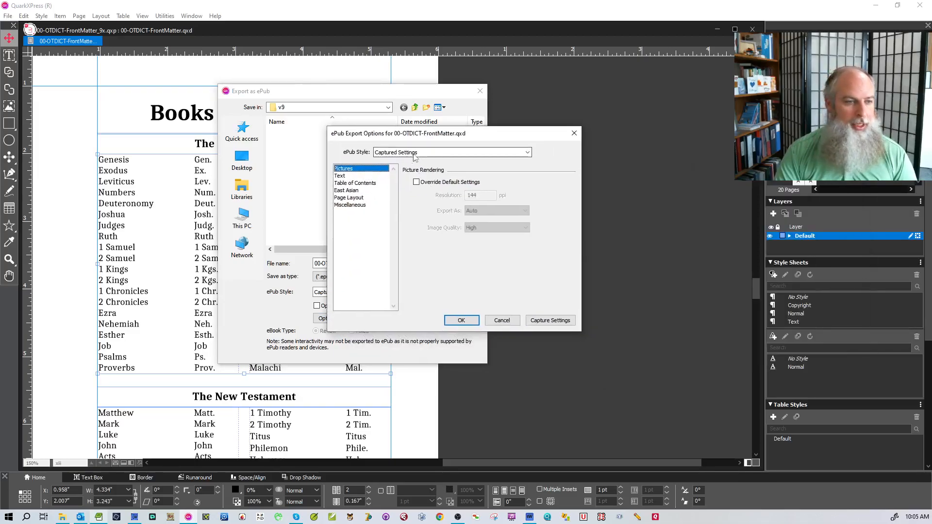
pyautogui.click(502, 320)
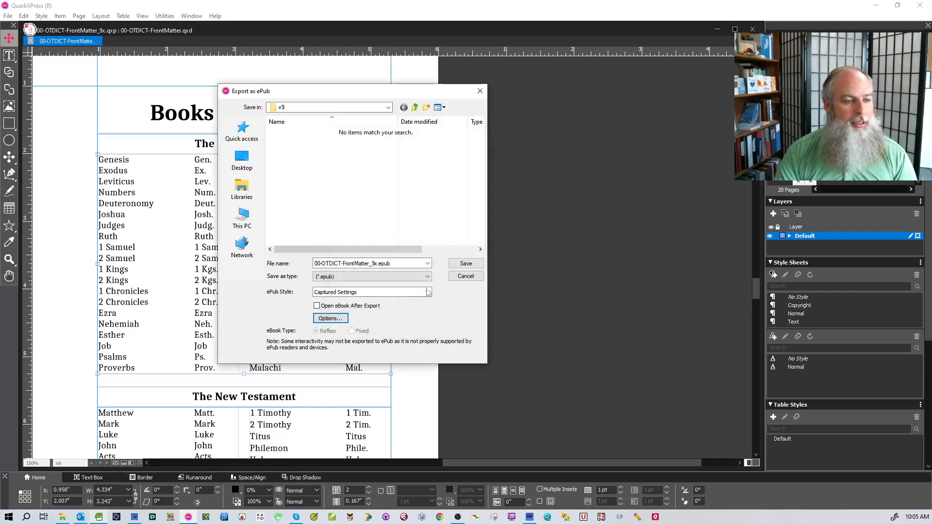
pyautogui.click(466, 278)
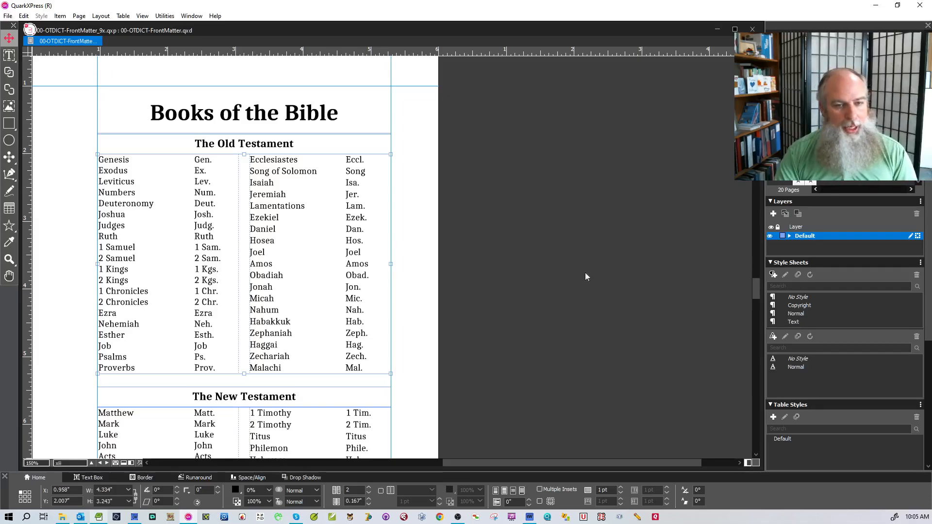
# - Copy the rows from Aleph to the Veth consonant in the Hebrew consonants table with the text tool
pyautogui.scroll(-2, 755, 293)
pyautogui.moveTo(755, 293); pyautogui.dragTo(754, 358)
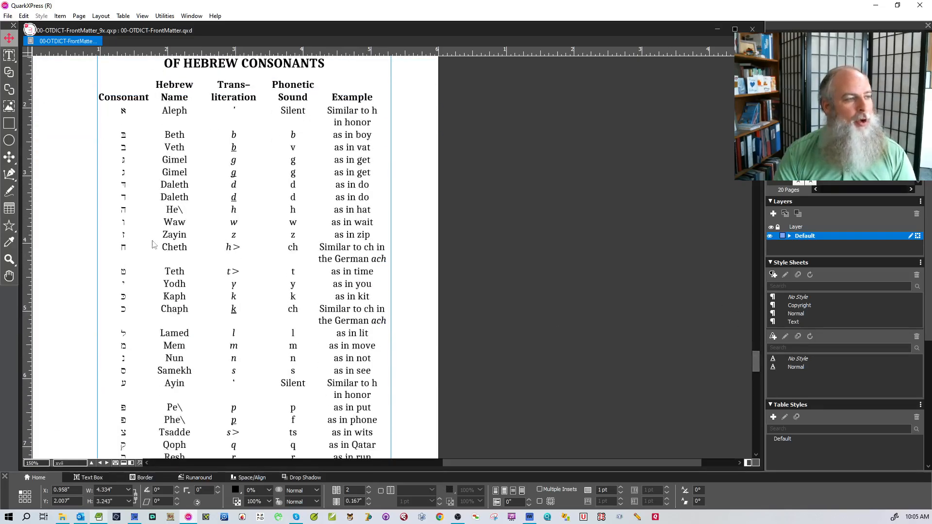
pyautogui.click(122, 139)
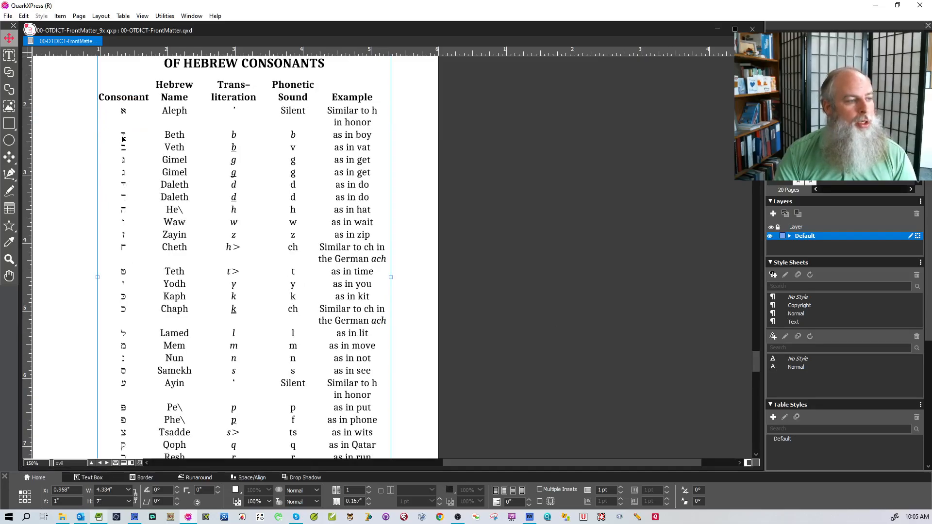
pyautogui.press('t')
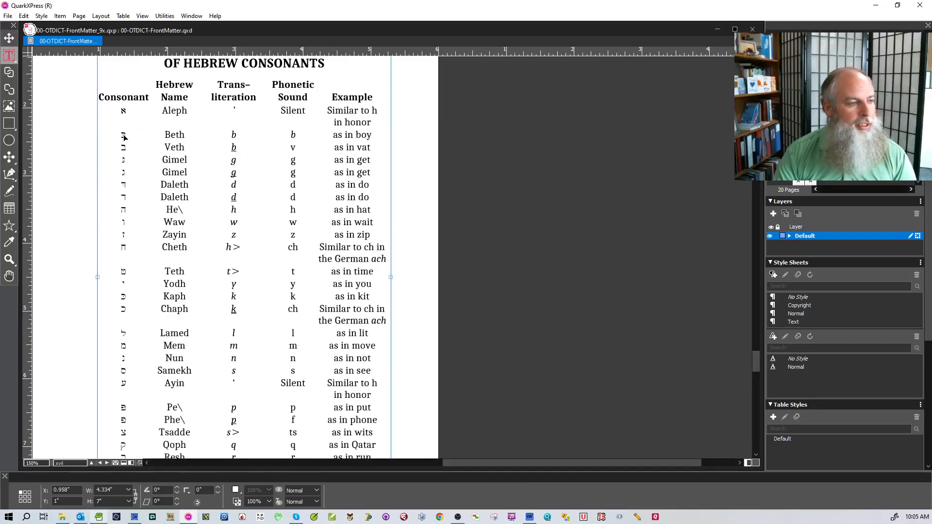
pyautogui.click(126, 138)
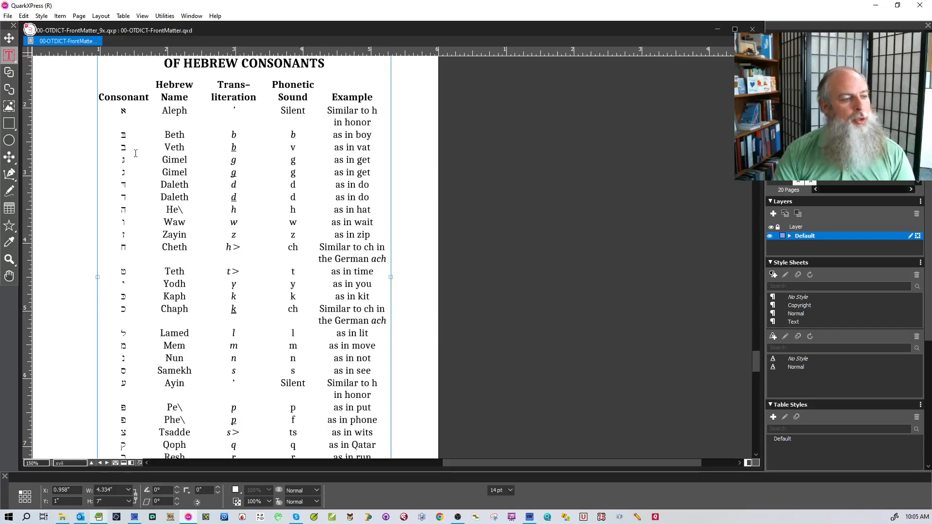
pyautogui.click(122, 113)
pyautogui.doubleClick(130, 138)
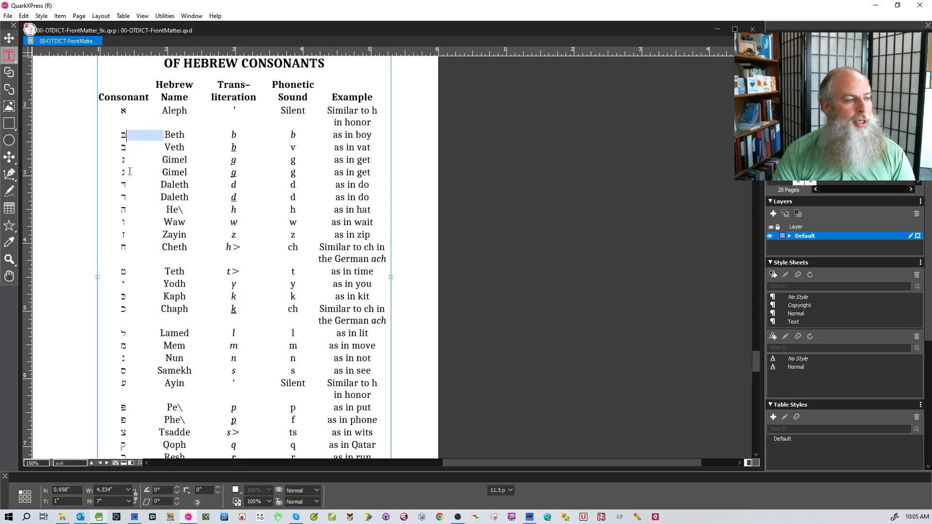
pyautogui.moveTo(122, 111); pyautogui.dragTo(135, 149)
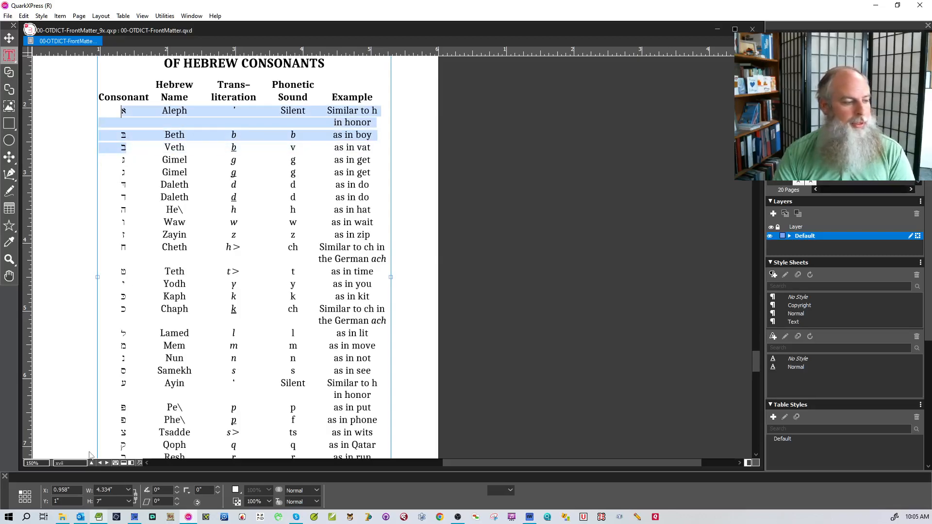
# - Switch to EditPad Pro and paste the copied Hebrew consonant rows into a new blank file
pyautogui.click(98, 517)
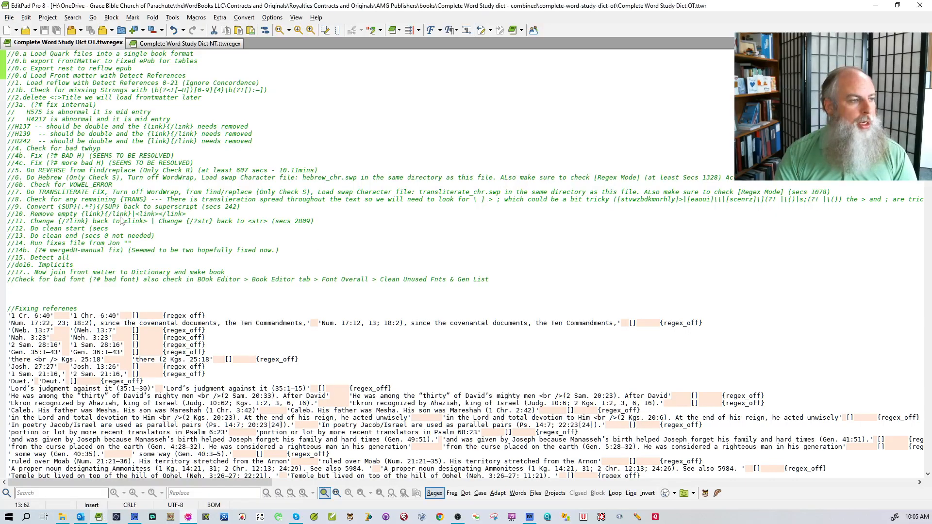
pyautogui.hotkey('ctrl', 'n')
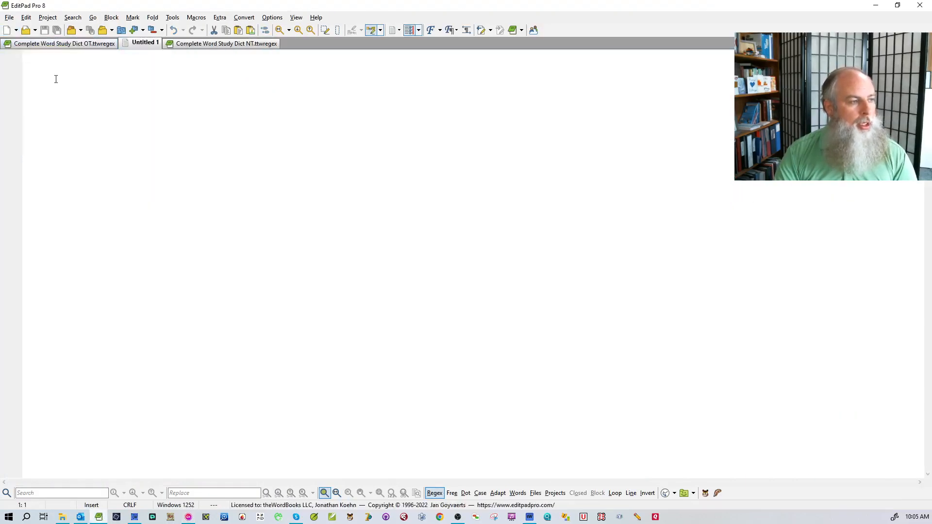
pyautogui.write("a\tAleph\t'\tSilent\tSimilar to h \t\t\t\t\tin honor \tB\tBeth\tb\tb\tas in boy \tb")
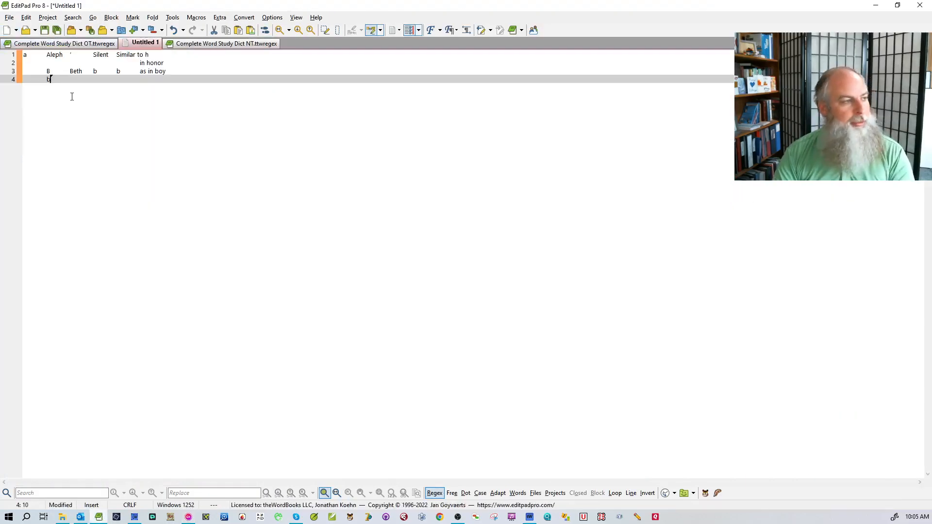
# - Check which plain characters stand for the Aleph and Beth consonants in the pasted text
pyautogui.click(30, 58)
pyautogui.hotkey('shift', 'Left')
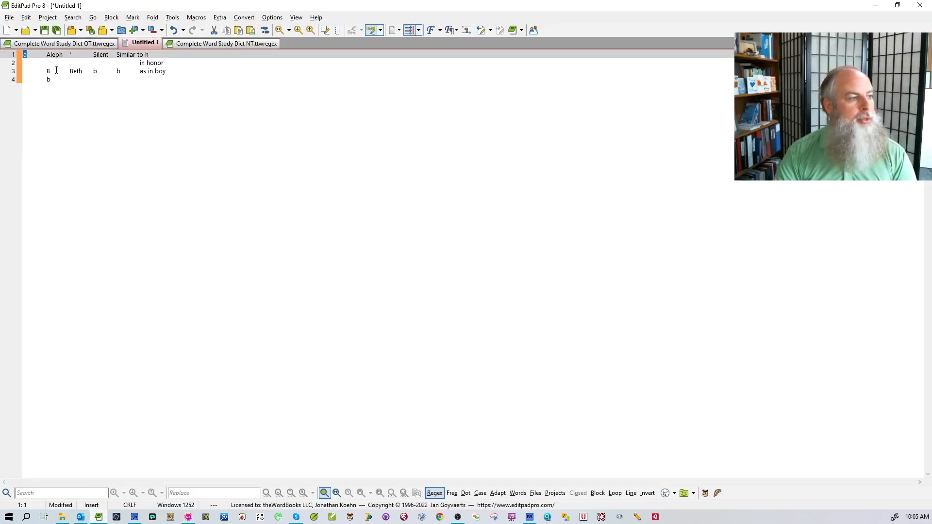
pyautogui.click(31, 57)
pyautogui.click(52, 73)
pyautogui.hotkey('shift', 'Left')
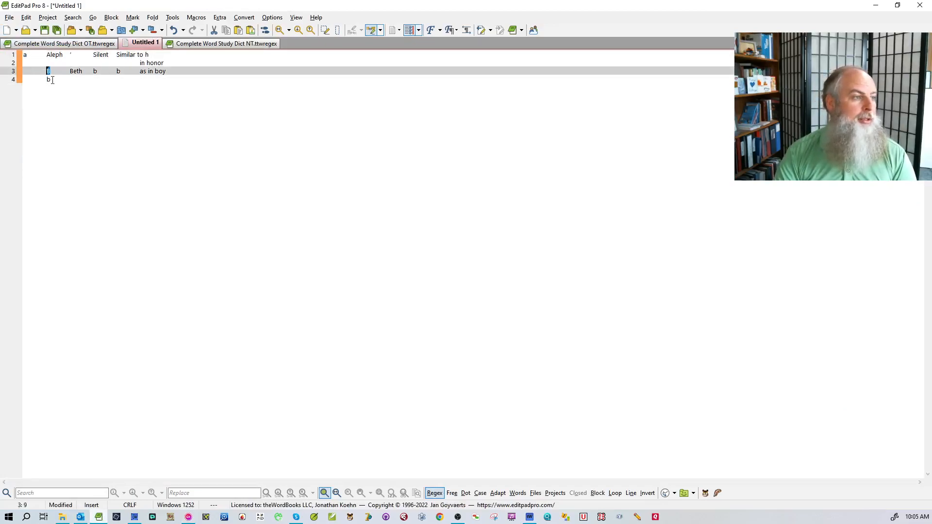
# - Check the plain characters for Beth and Veth in the pasted text and glance at the Complete Word Study Dict OT.ttwregex notes
pyautogui.click(30, 57)
pyautogui.click(52, 80)
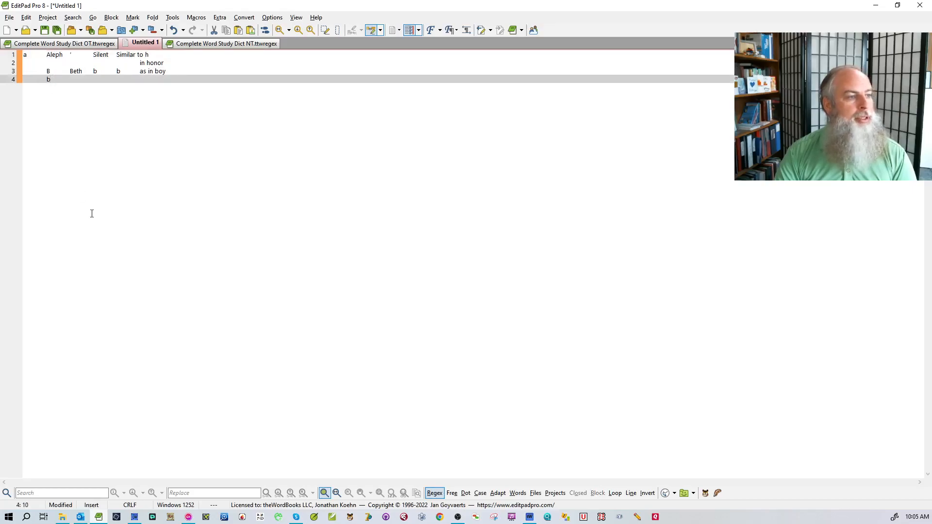
pyautogui.click(64, 42)
pyautogui.click(144, 43)
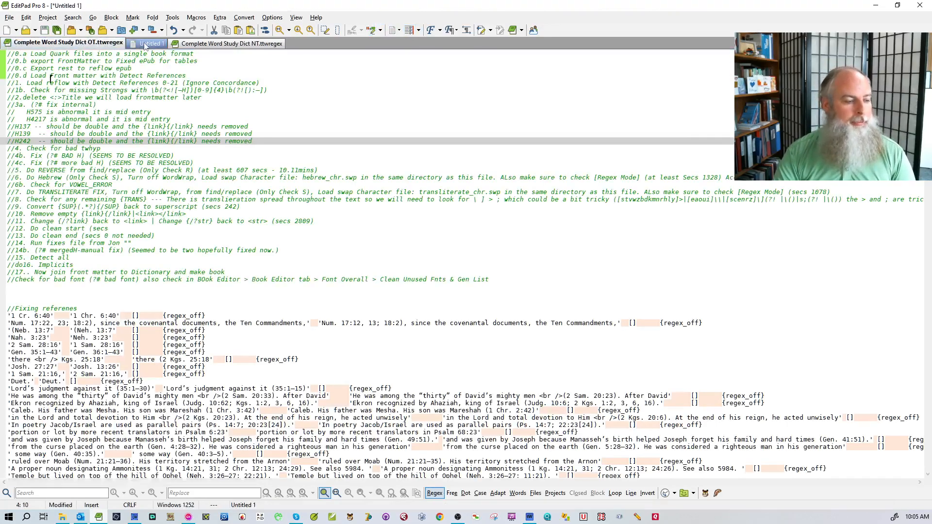
# - Switch to QuarkXPress and open 01-OTDICT-Aleph_9x.qxp, listing its missing fonts and accepting the proposed replacement fonts
pyautogui.click(189, 518)
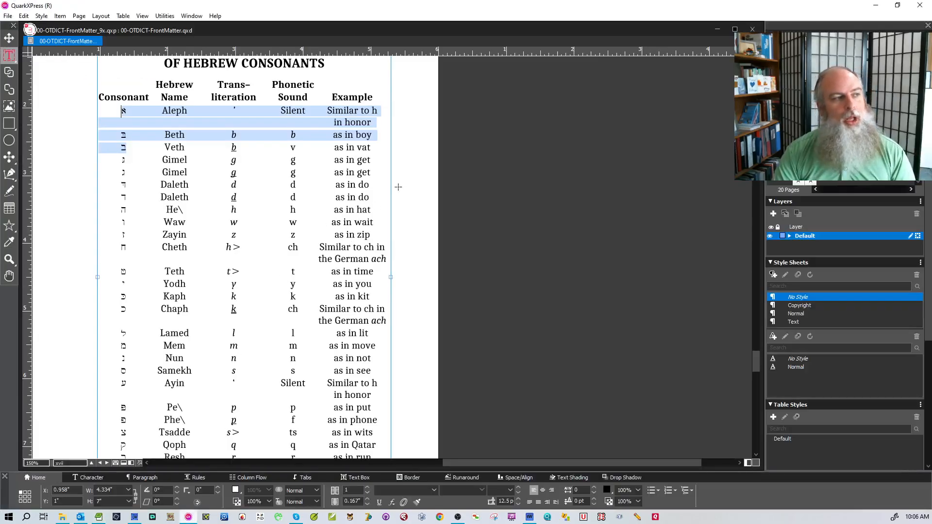
pyautogui.click(7, 16)
pyautogui.click(20, 38)
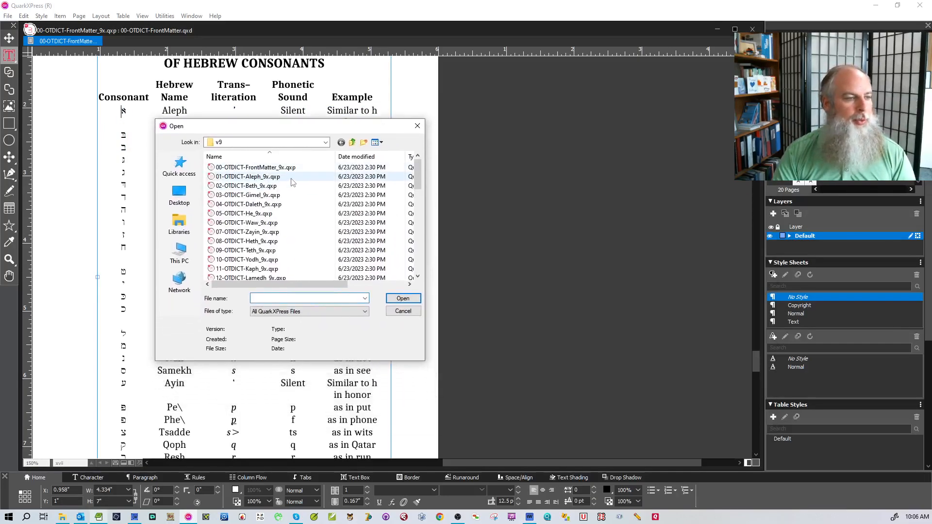
pyautogui.click(247, 177)
pyautogui.click(248, 177)
pyautogui.click(413, 302)
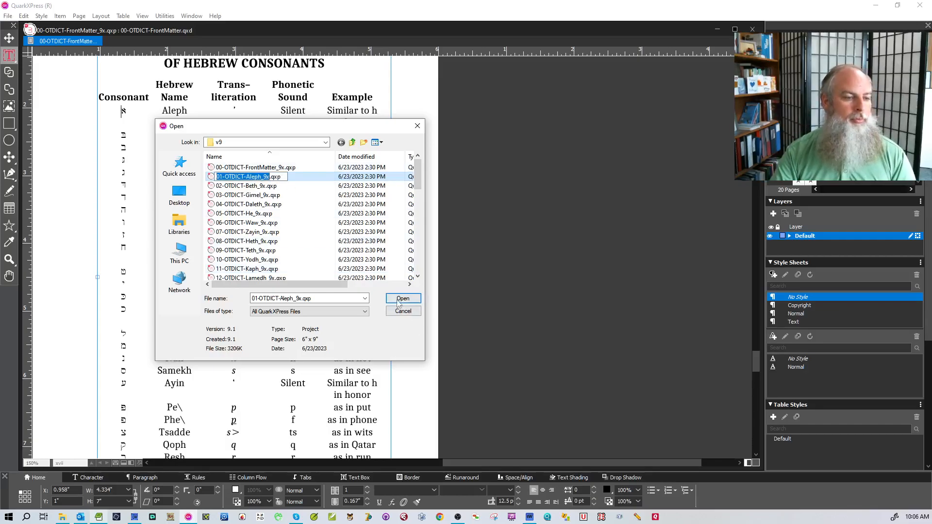
pyautogui.click(396, 301)
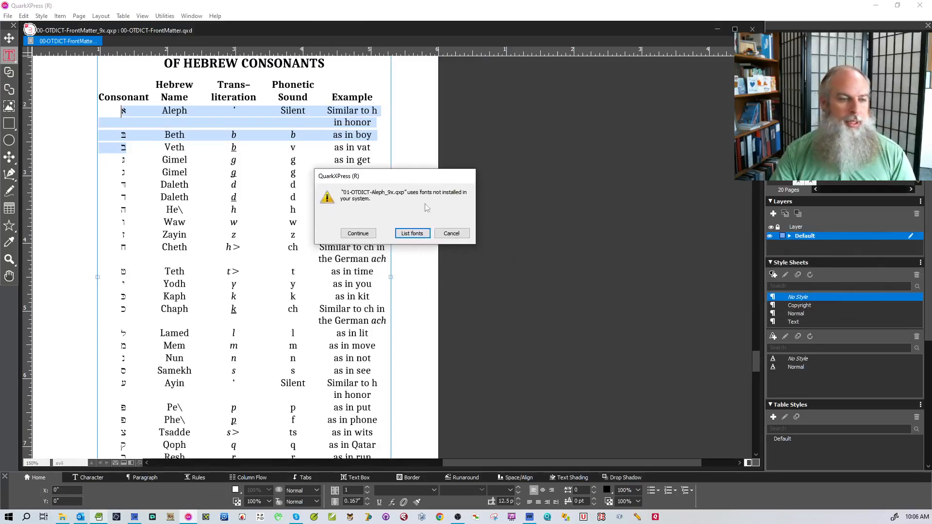
pyautogui.click(411, 233)
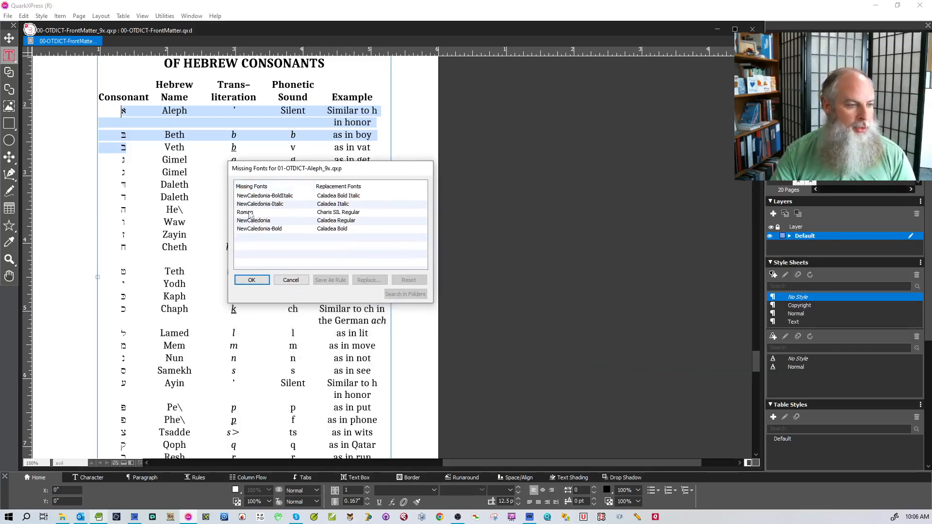
pyautogui.click(251, 281)
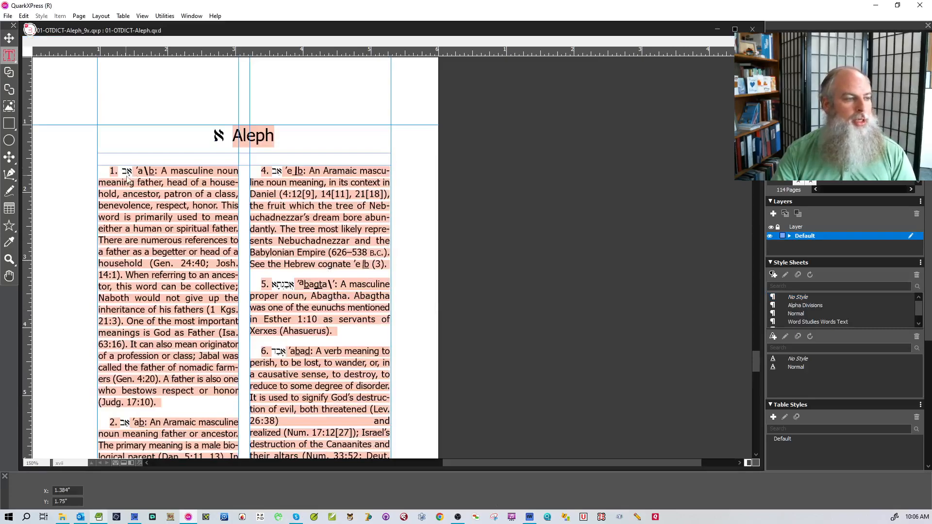
# - Examine dictionary entry 1 on the first Aleph page, highlighting the whole entry and its transliteration
pyautogui.click(169, 308)
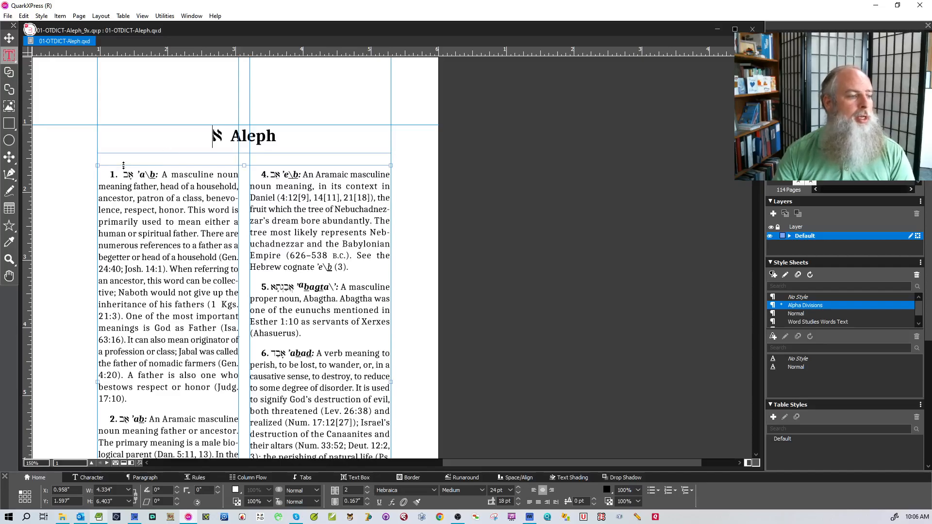
pyautogui.moveTo(111, 174); pyautogui.dragTo(173, 404)
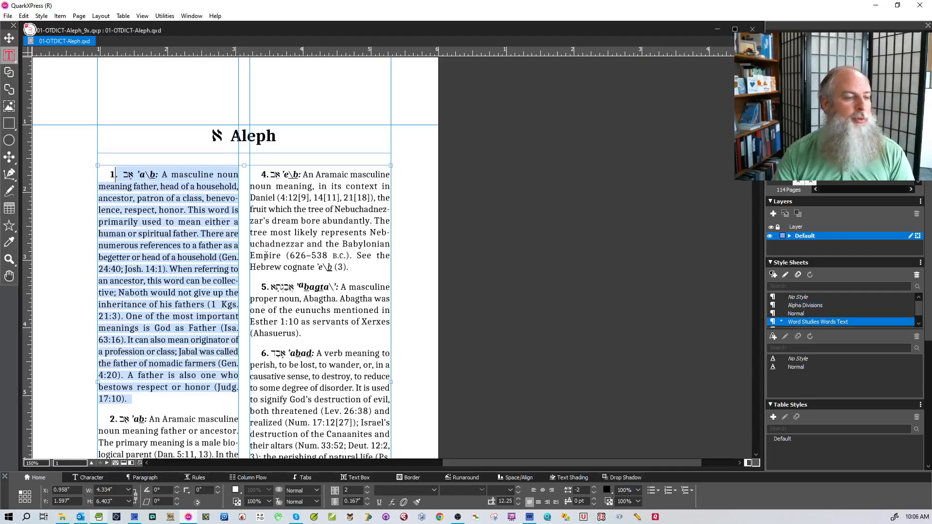
pyautogui.click(243, 224)
pyautogui.click(168, 173)
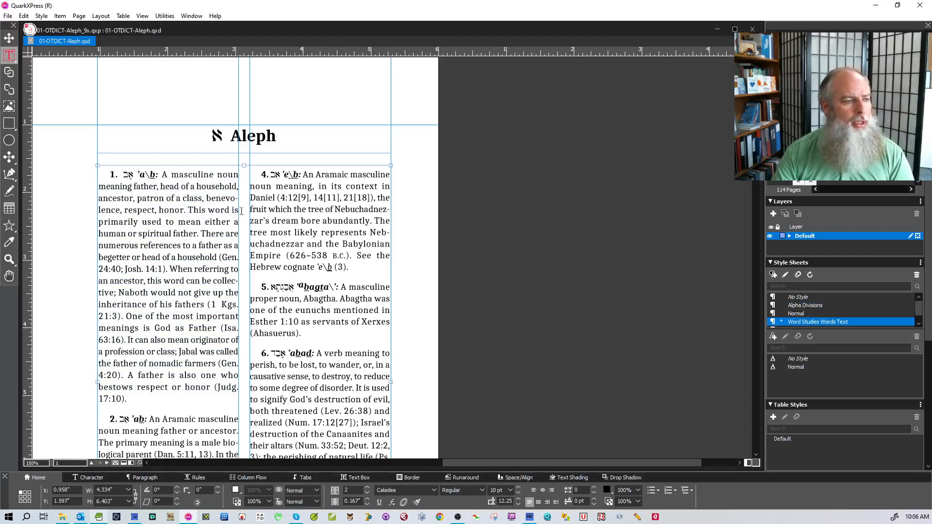
pyautogui.moveTo(138, 173); pyautogui.dragTo(160, 175)
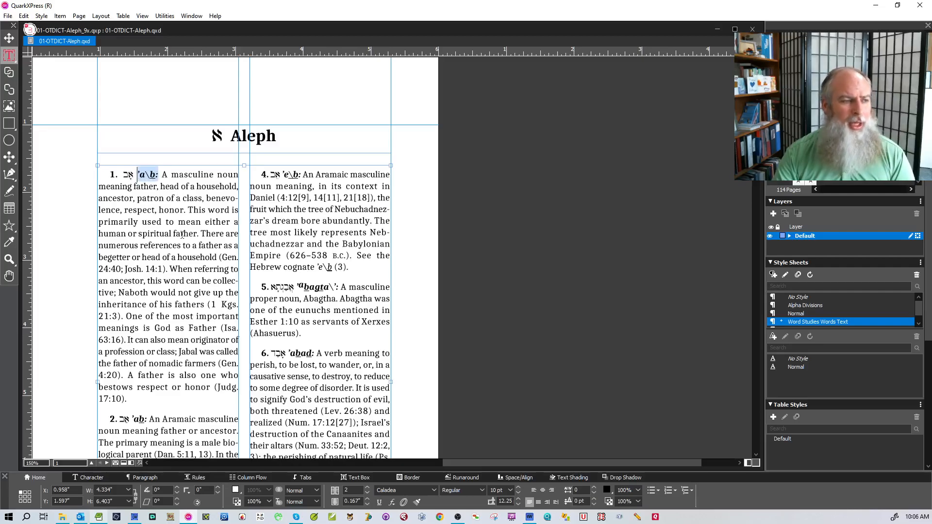
# - Switch to theWord and view entry H1 under Aleph in the Old Testament dictionary, highlighting its transliteration for comparison
pyautogui.click(530, 517)
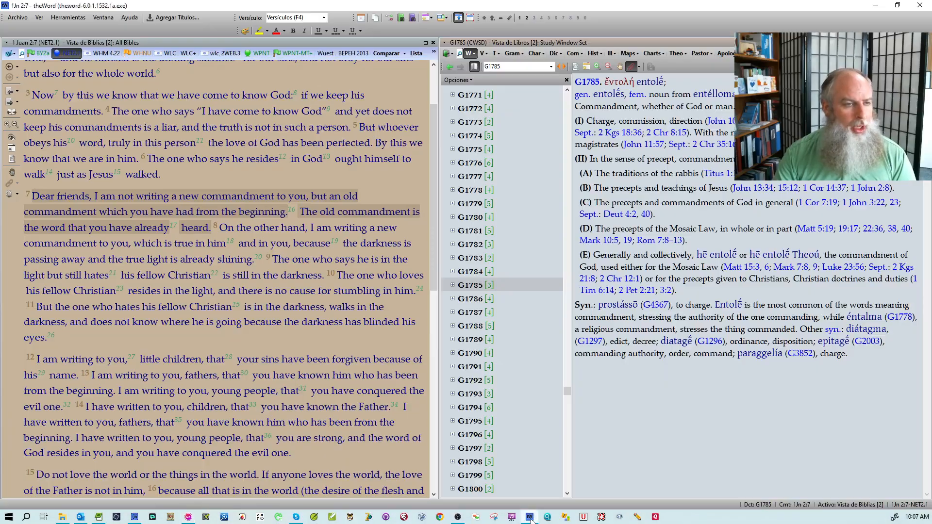
pyautogui.moveTo(569, 390); pyautogui.dragTo(567, 92)
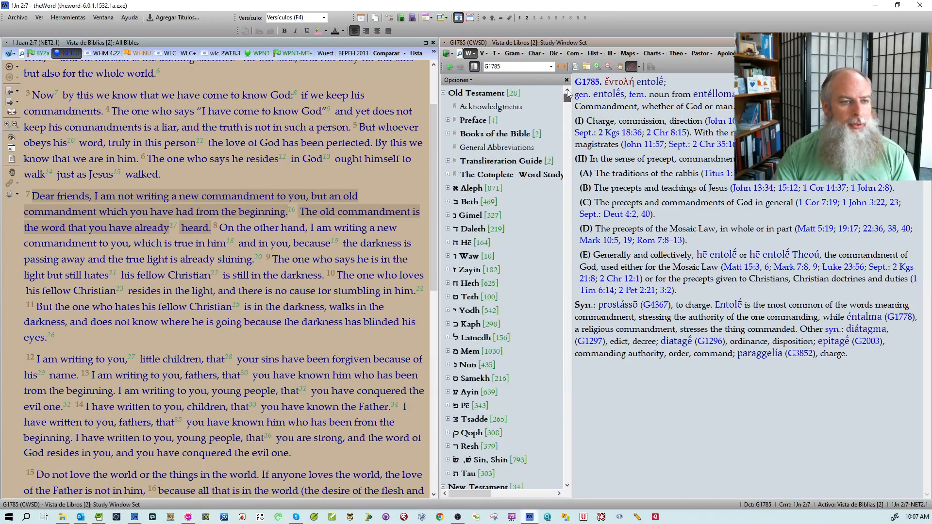
pyautogui.doubleClick(471, 188)
pyautogui.click(466, 202)
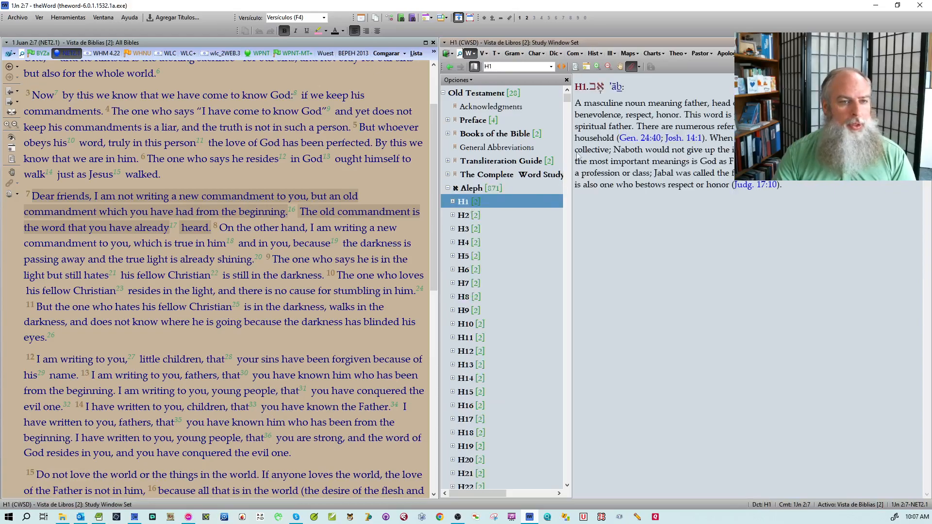
pyautogui.moveTo(608, 89); pyautogui.dragTo(623, 87)
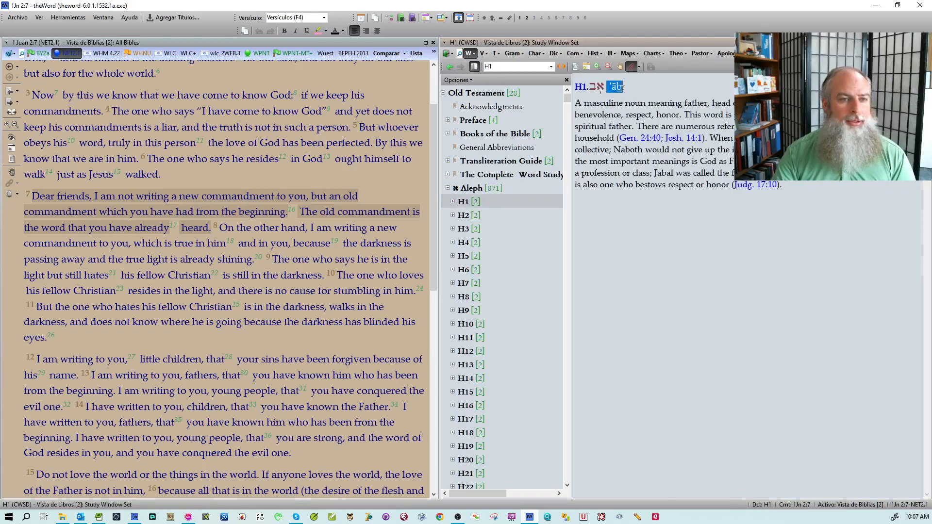
pyautogui.click(613, 194)
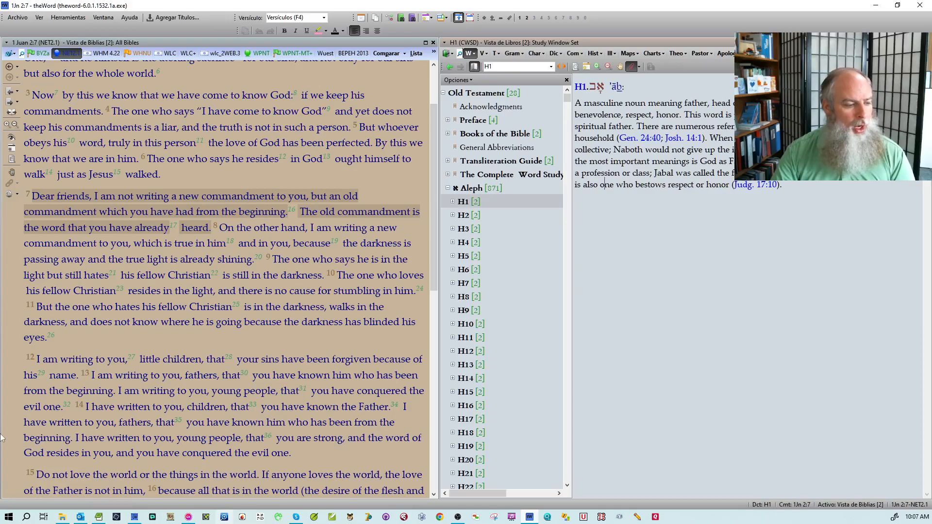
# - Switch to File Explorer and open AMG-2013-OTDICT_Text.pdf from the complete-word-study-dict-ot folder
pyautogui.click(62, 517)
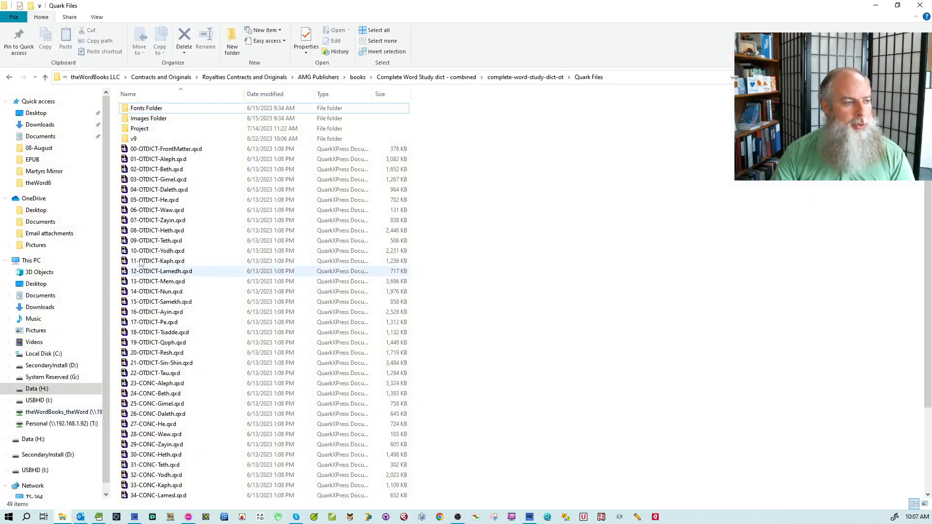
pyautogui.click(461, 78)
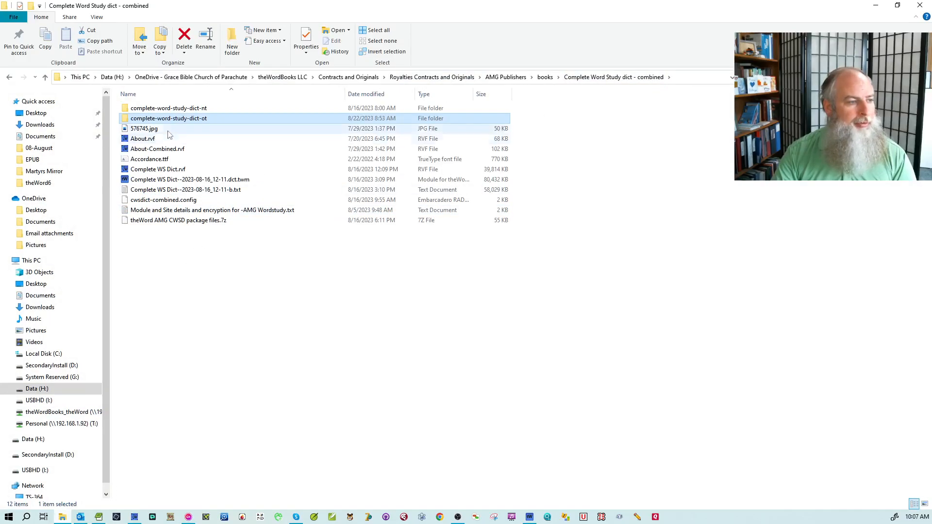
pyautogui.doubleClick(163, 121)
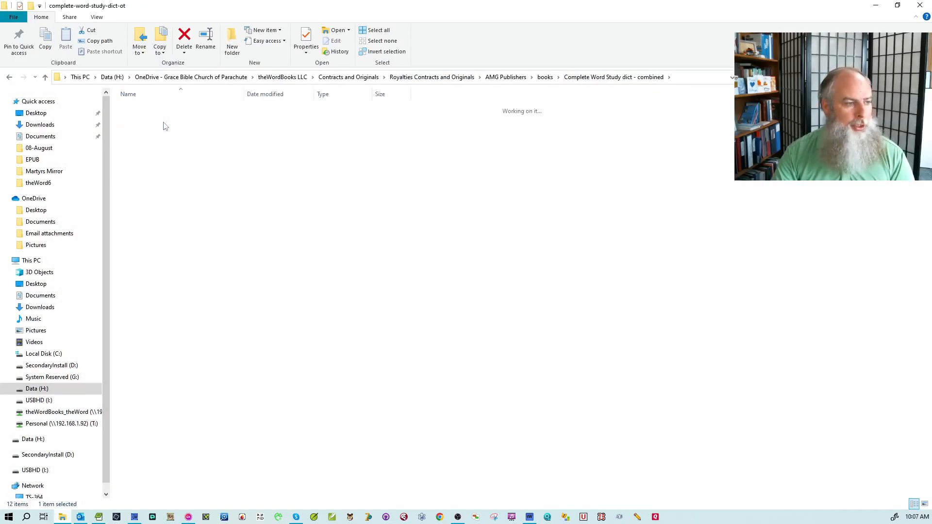
pyautogui.click(160, 170)
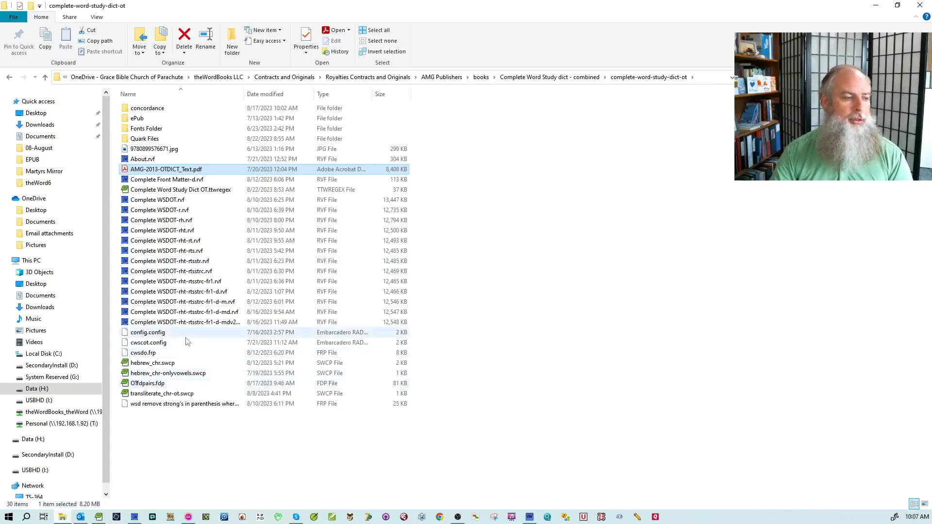
pyautogui.press('Return')
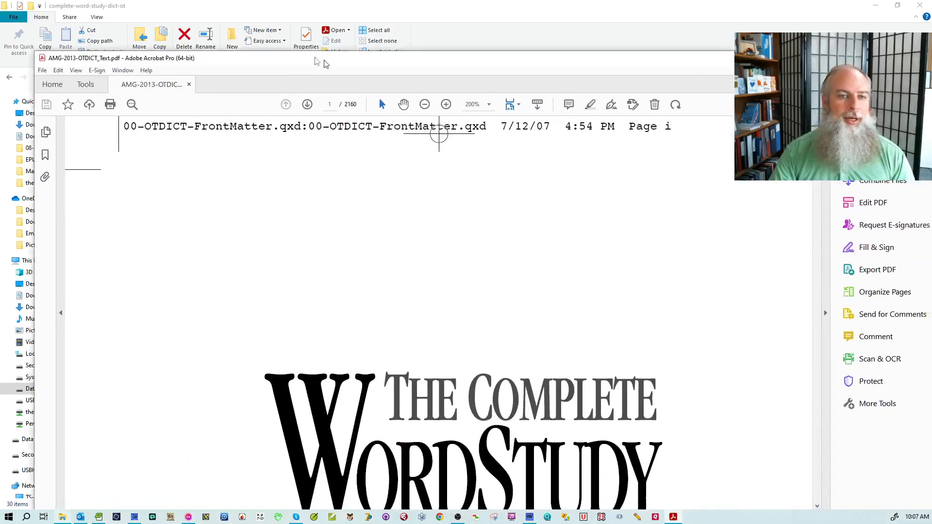
# - Find the first Aleph page in the PDF, dismissing the Acrobat subscription notice, and inspect the transliteration of entry 1
pyautogui.scroll(-6, 548, 269)
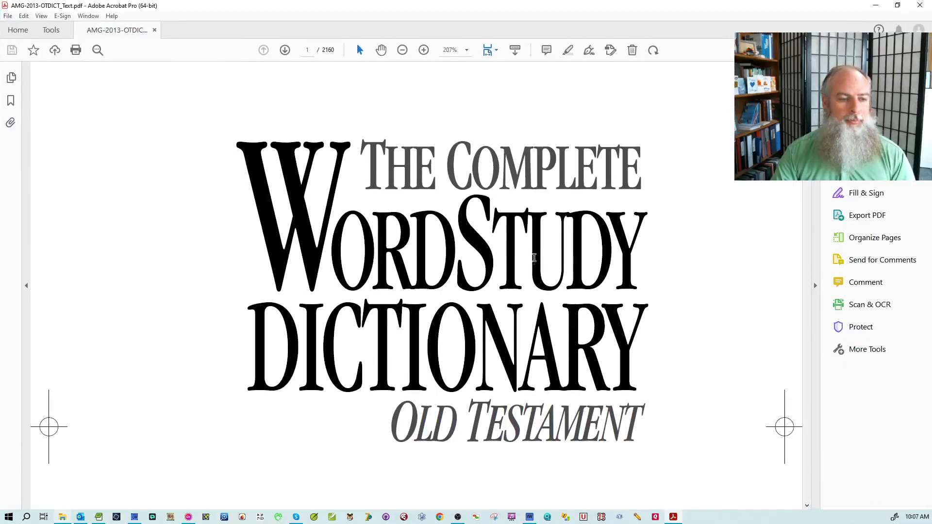
pyautogui.scroll(-3, 547, 268)
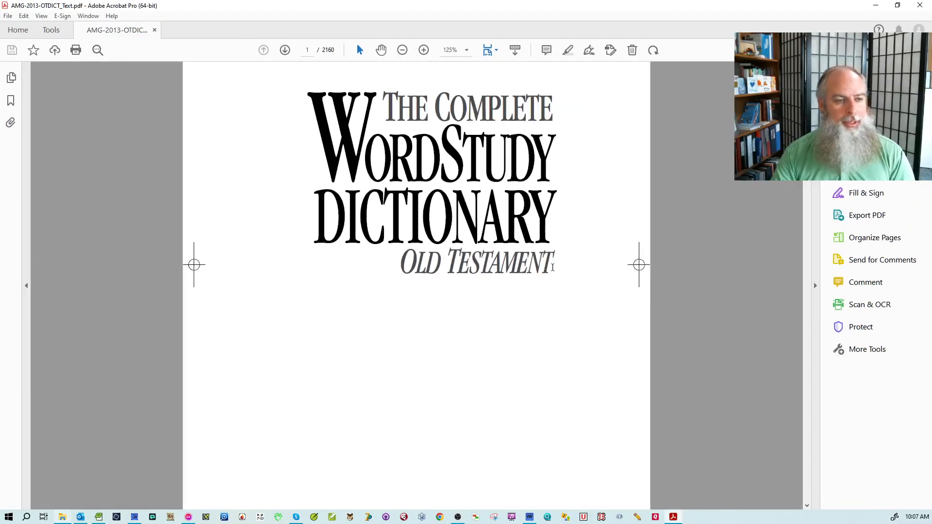
pyautogui.scroll(-10, 550, 267)
pyautogui.scroll(-15, 811, 495)
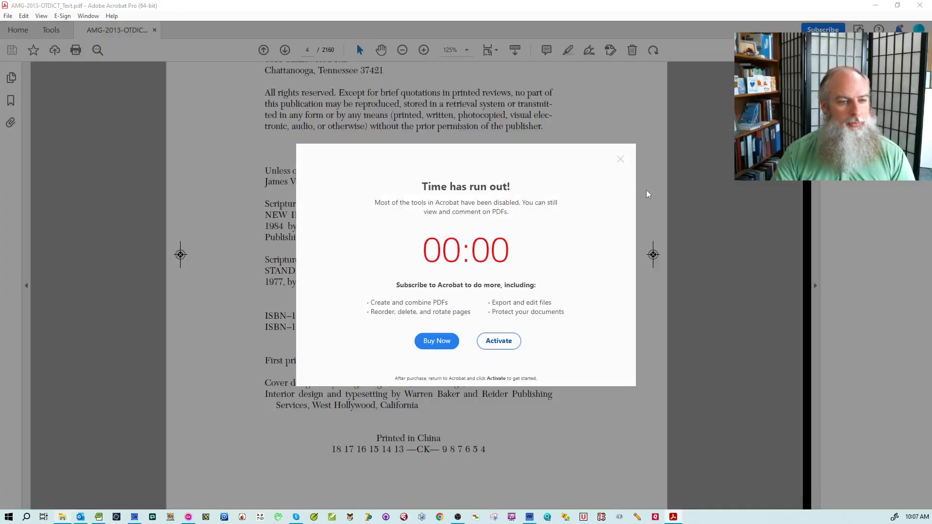
pyautogui.click(621, 159)
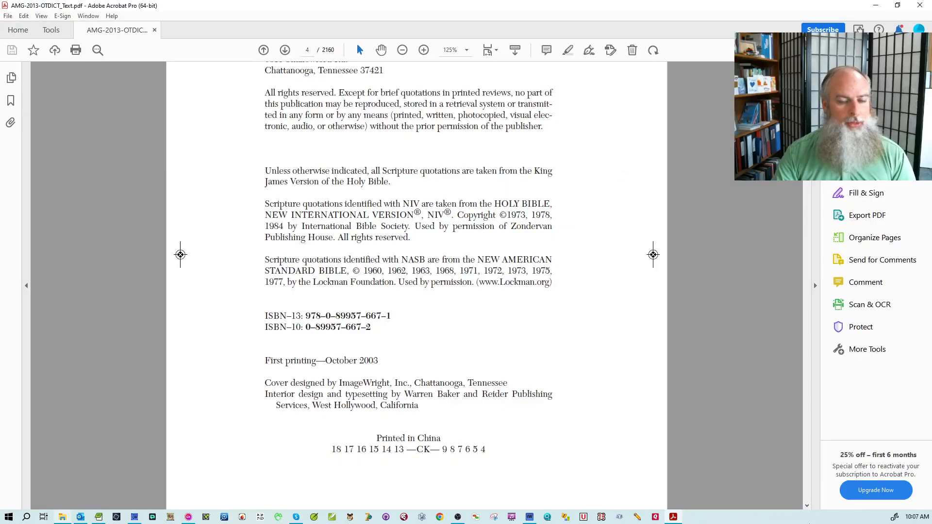
pyautogui.scroll(-5, 809, 500)
pyautogui.scroll(-15, 808, 497)
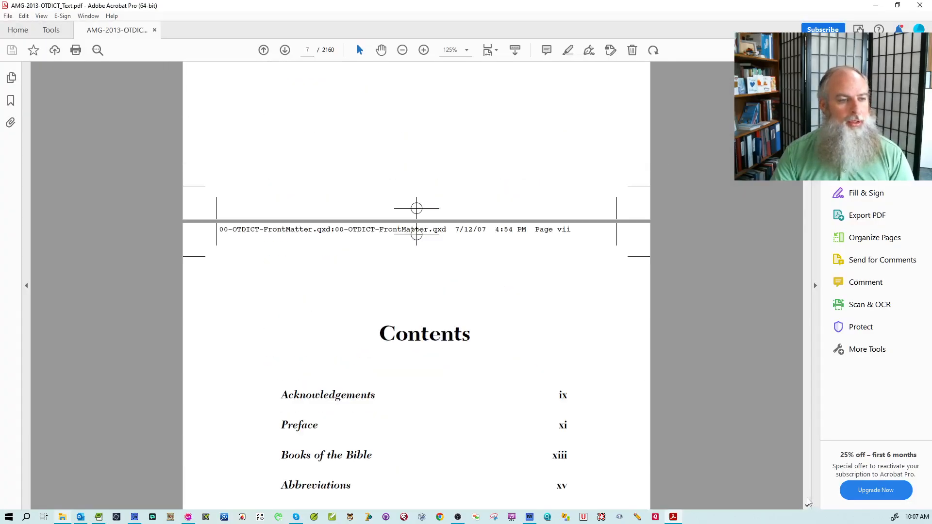
pyautogui.scroll(-20, 808, 502)
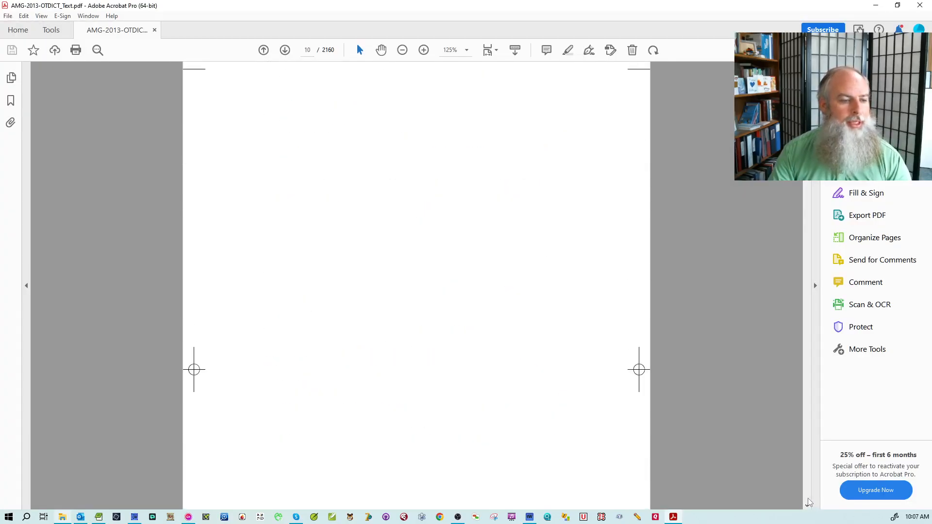
pyautogui.scroll(-20, 809, 503)
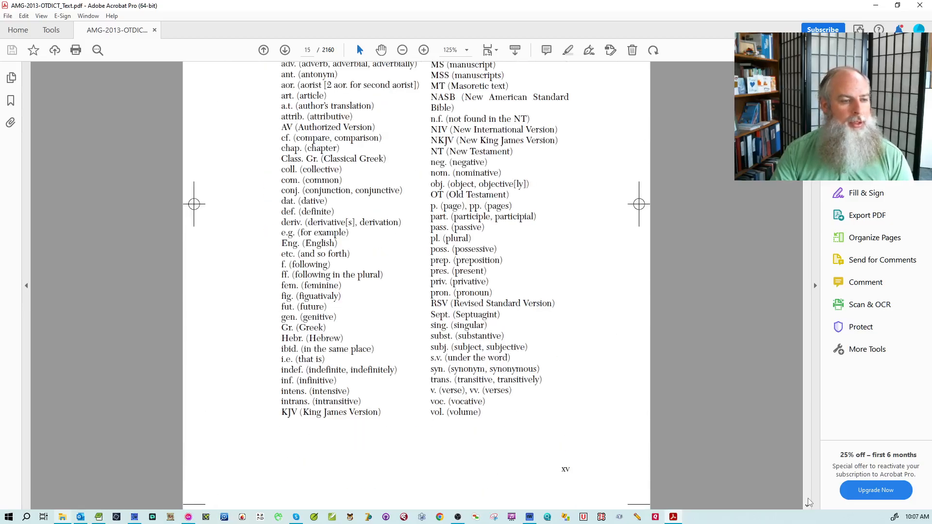
pyautogui.scroll(-20, 808, 503)
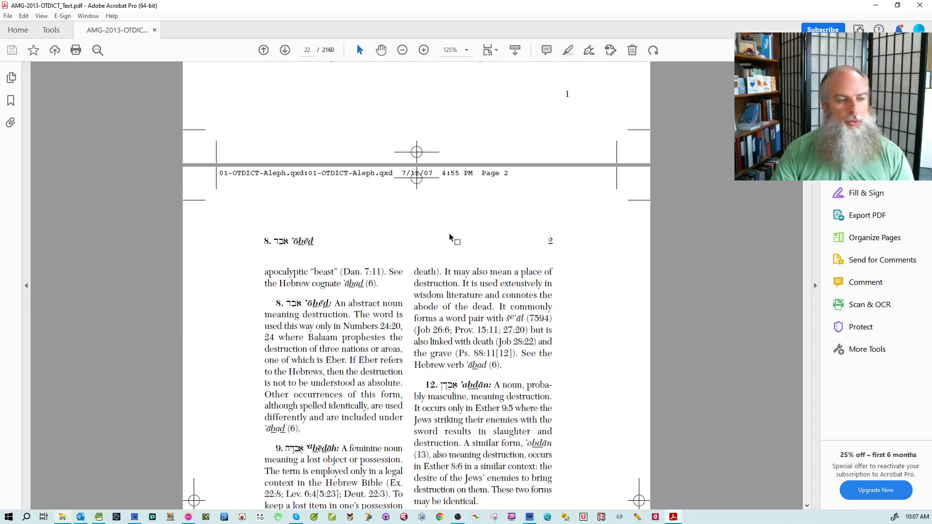
pyautogui.scroll(5, 450, 233)
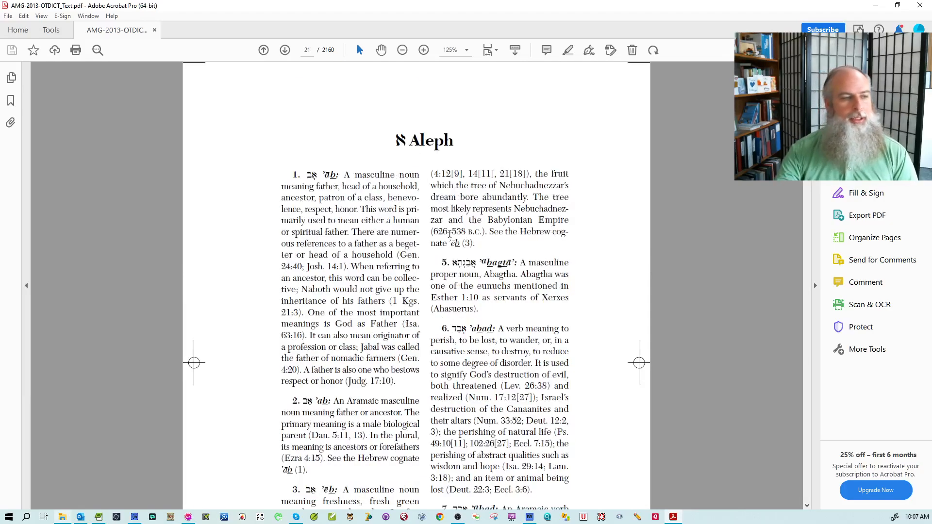
pyautogui.moveTo(323, 175); pyautogui.dragTo(340, 175)
pyautogui.click(340, 222)
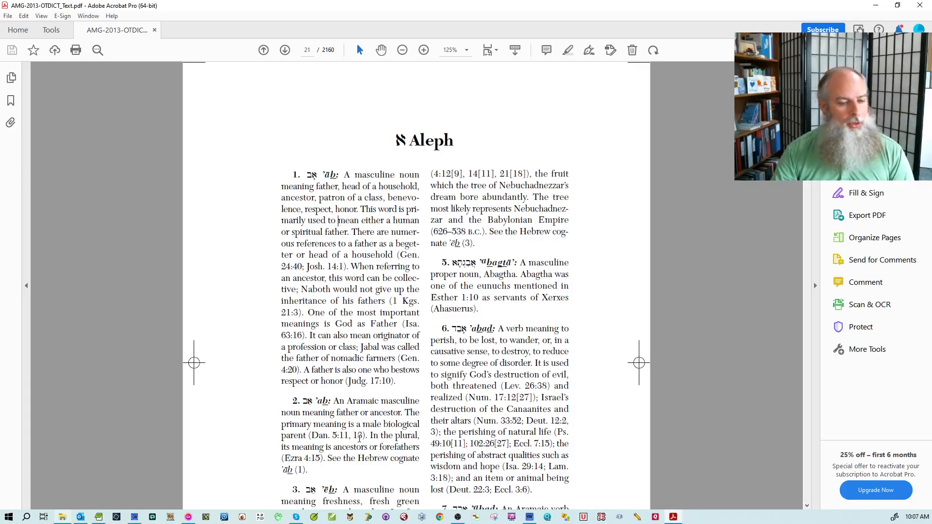
# - Switch back to QuarkXPress and close the 01-OTDICT-Aleph_9x.qxp project
pyautogui.click(188, 517)
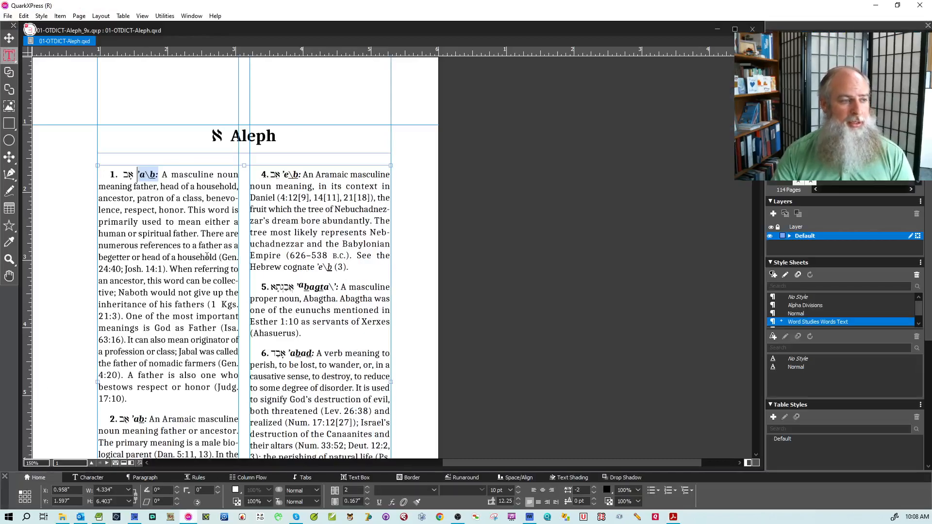
pyautogui.click(752, 29)
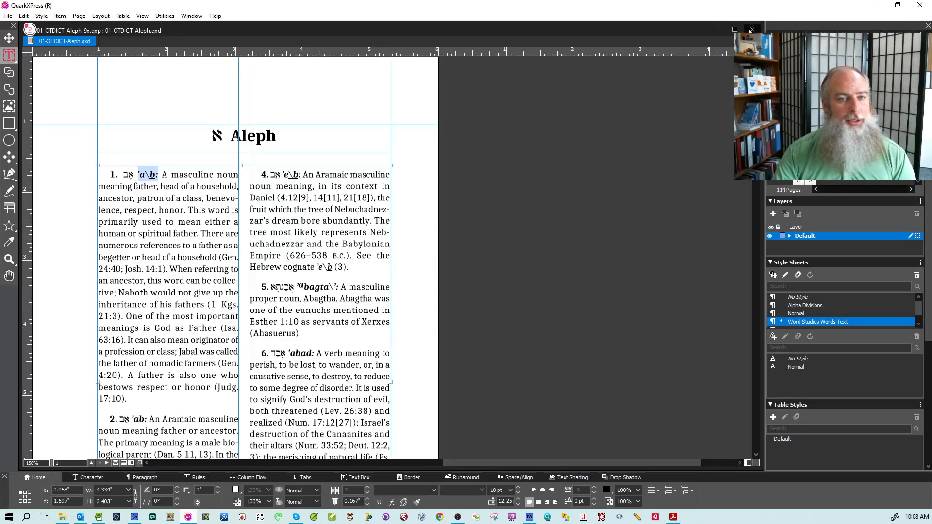
pyautogui.click(482, 296)
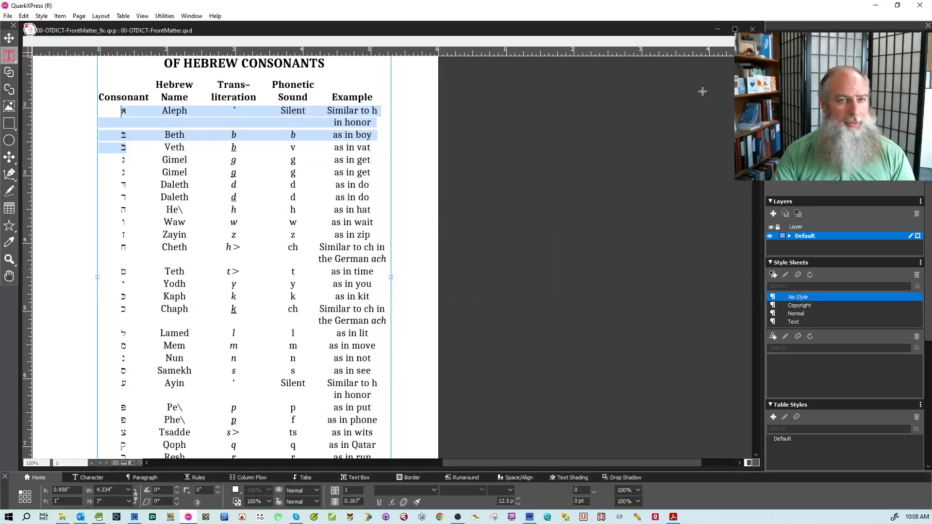
# - Close the 00-OTDICT-FrontMatter_9x.qxp project without saving changes and dismiss the welcome window
pyautogui.click(753, 29)
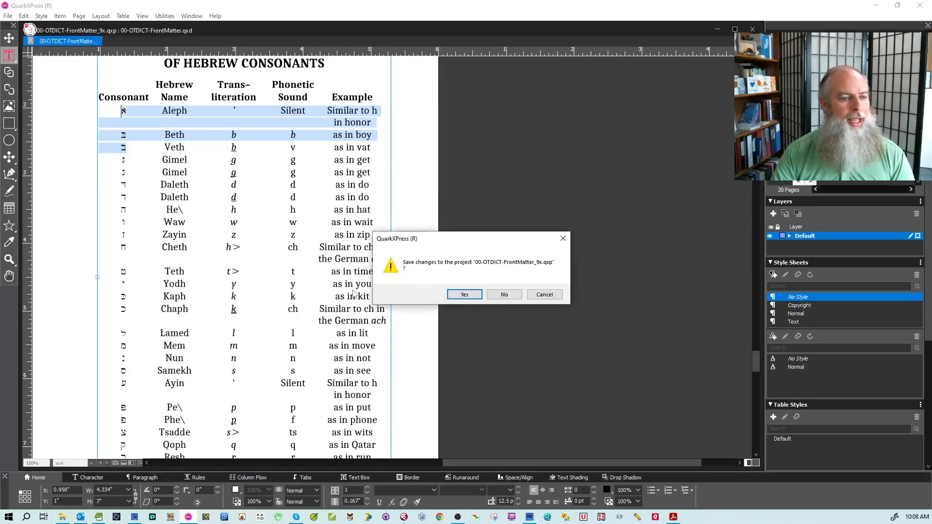
pyautogui.click(502, 294)
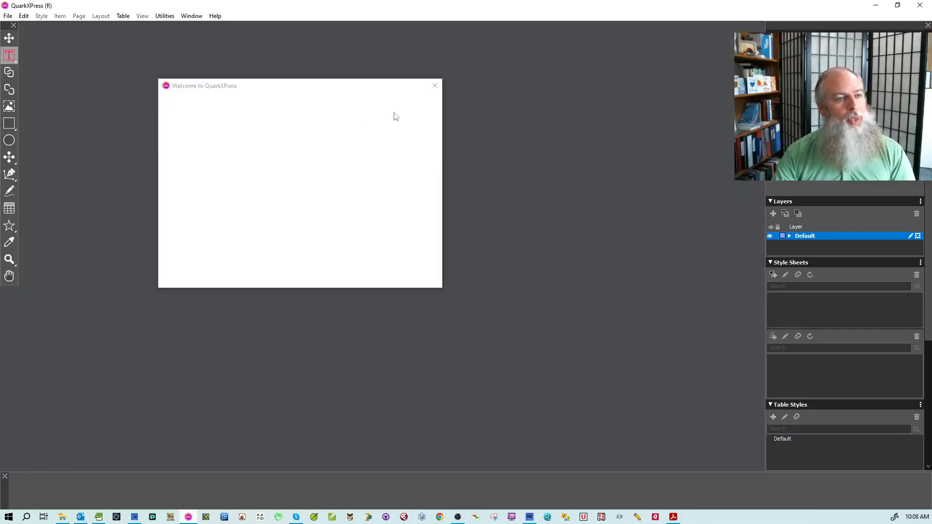
pyautogui.click(434, 86)
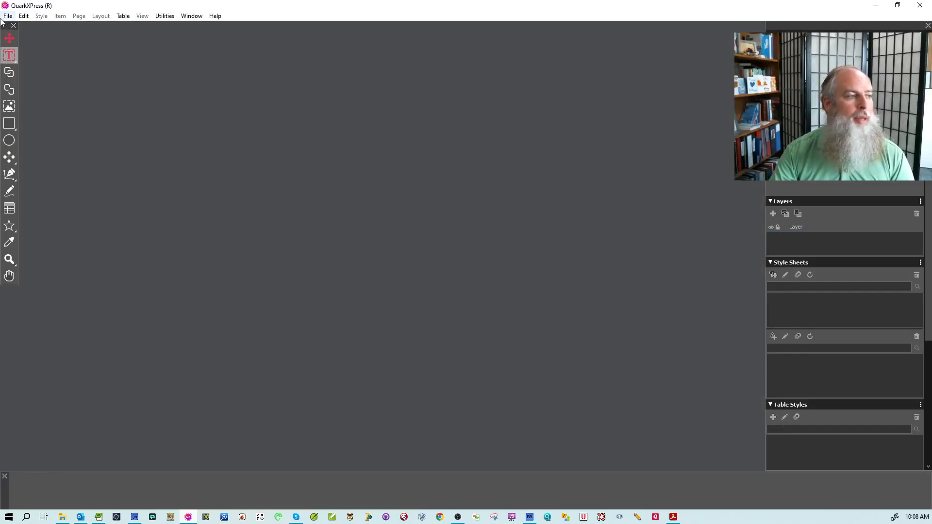
# - Open OTDICT-CONC-reflow.qxp from the Project folder inside Quark Files, getting past the missing-fonts warning
pyautogui.click(8, 16)
pyautogui.click(14, 38)
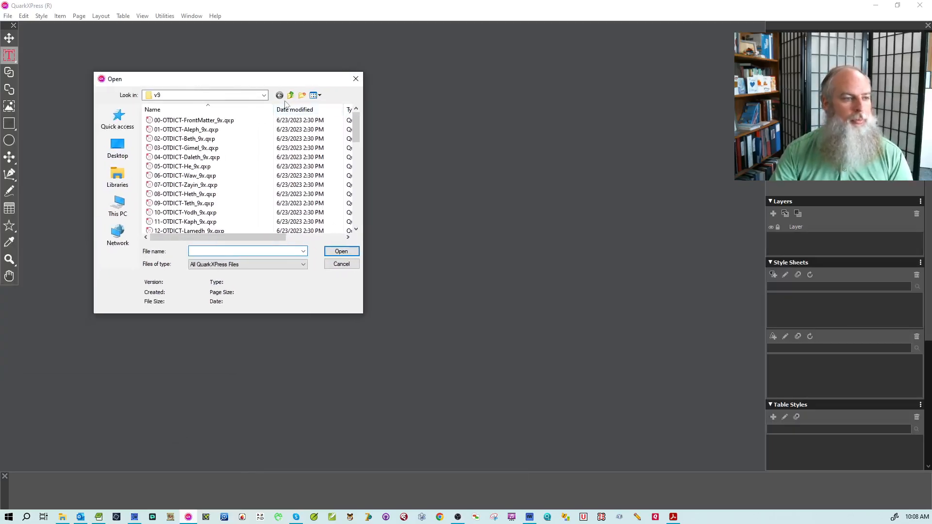
pyautogui.click(294, 95)
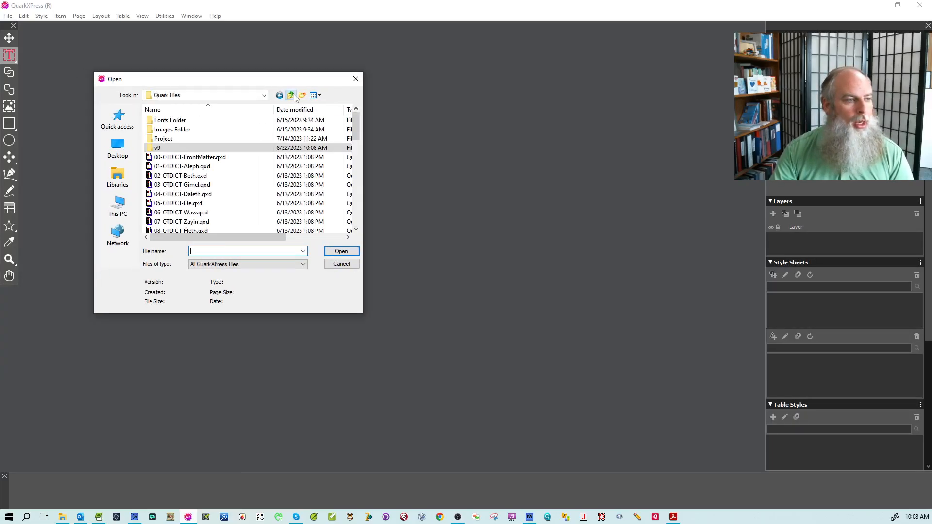
pyautogui.doubleClick(213, 141)
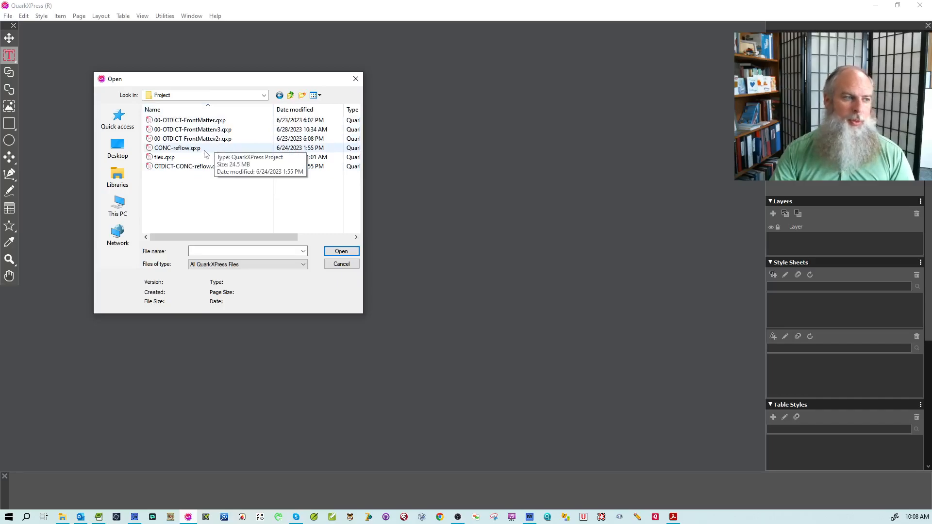
pyautogui.click(203, 149)
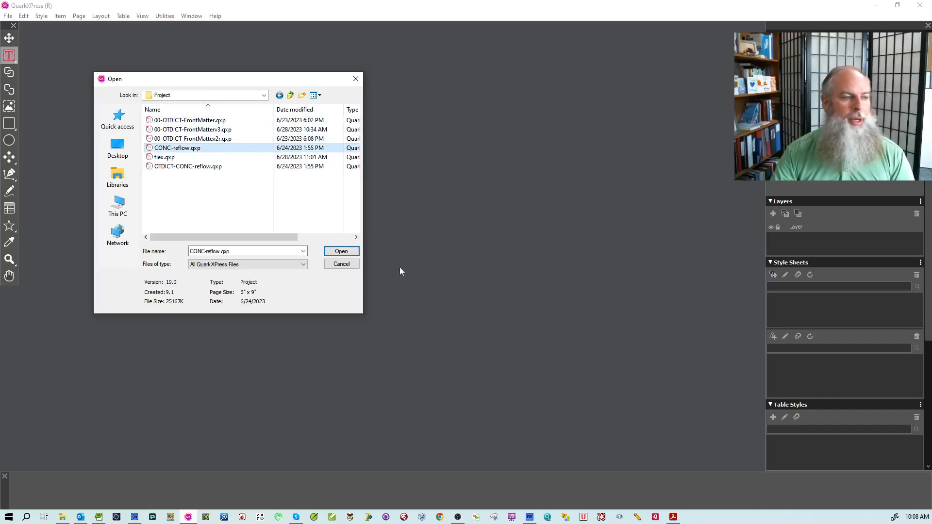
pyautogui.click(171, 170)
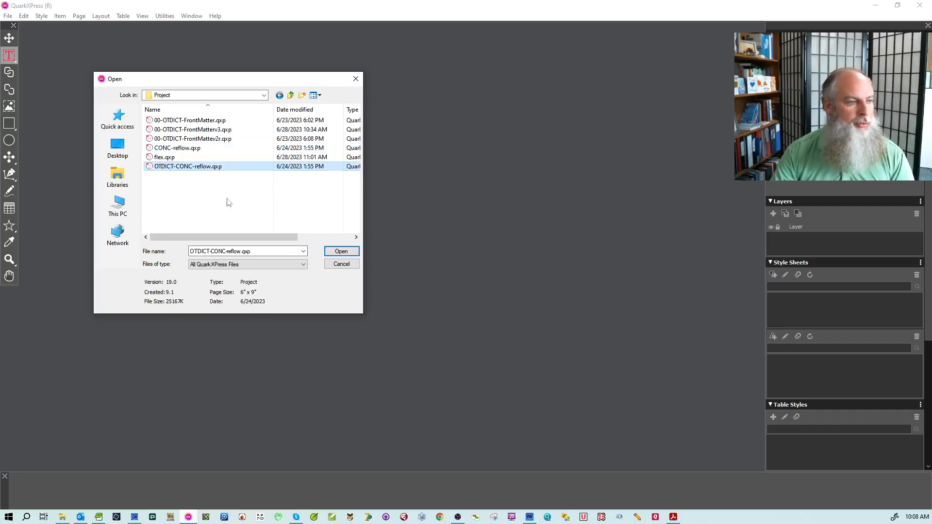
pyautogui.click(341, 252)
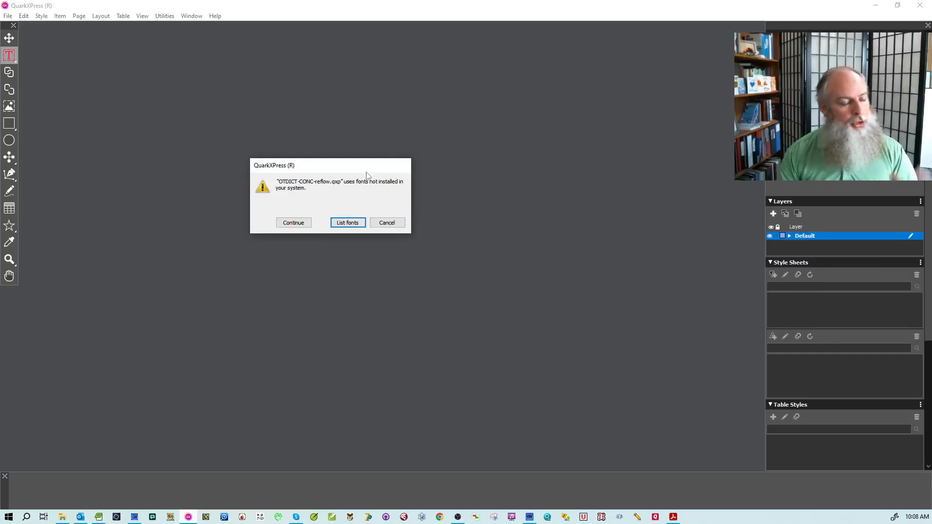
pyautogui.click(342, 221)
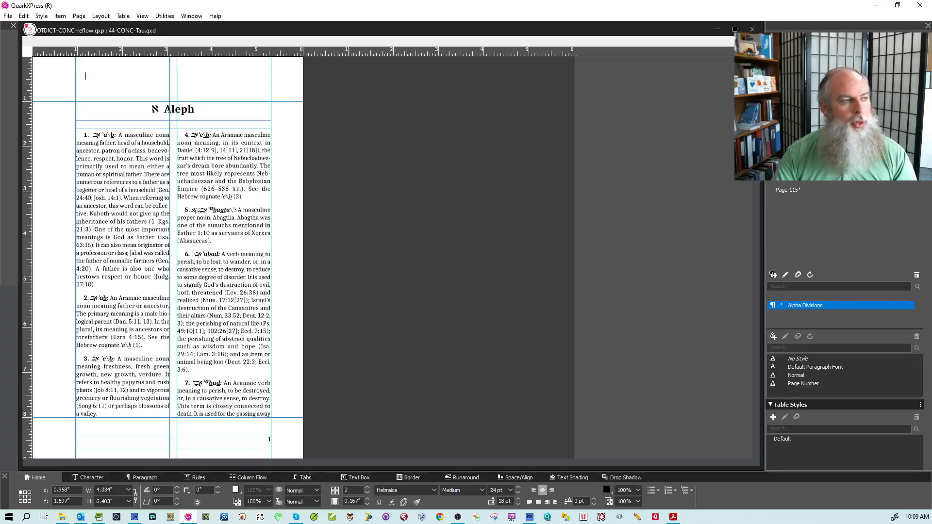
# - Inspect the ePub export settings for the combined reflow project, and leave them without exporting
pyautogui.click(10, 16)
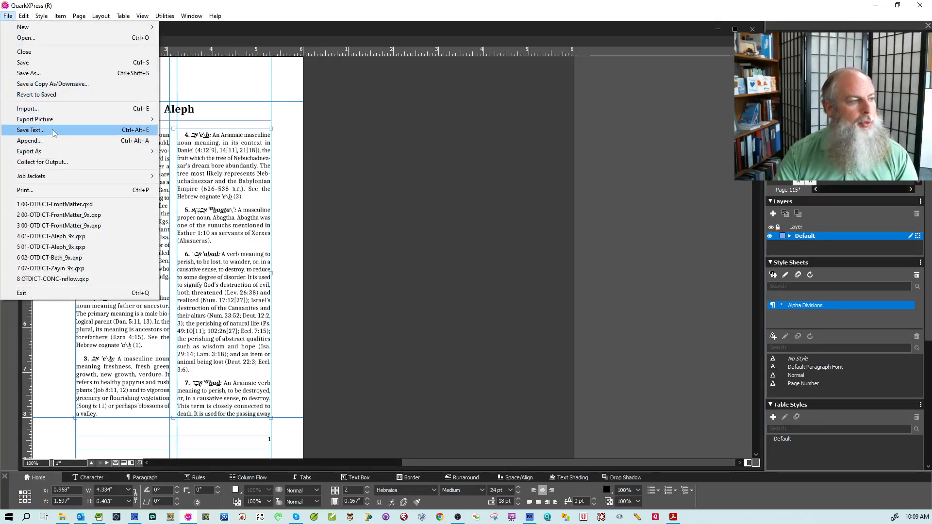
pyautogui.moveTo(57, 151)
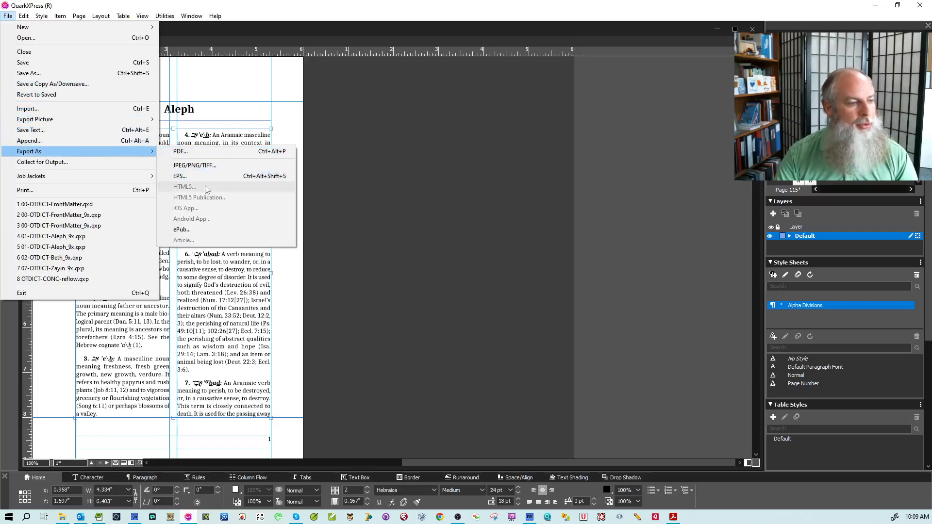
pyautogui.click(203, 230)
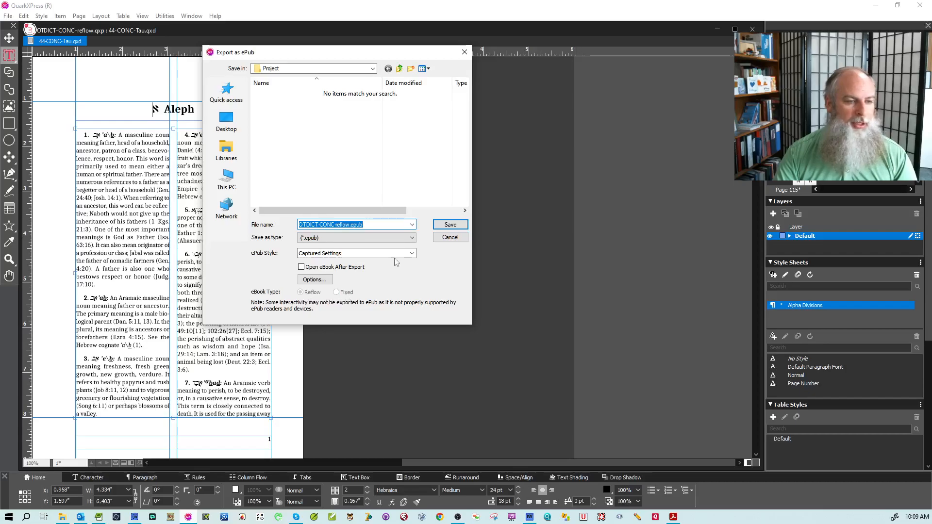
pyautogui.click(450, 237)
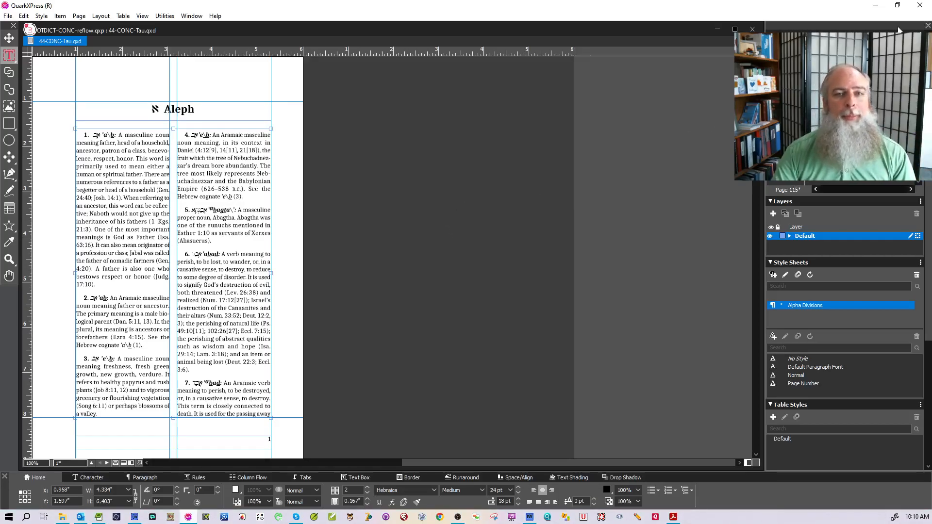
# - Quit QuarkXPress without saving the OTDICT-CONC-reflow.qxp project, and minimize the Acrobat PDF window
pyautogui.click(919, 9)
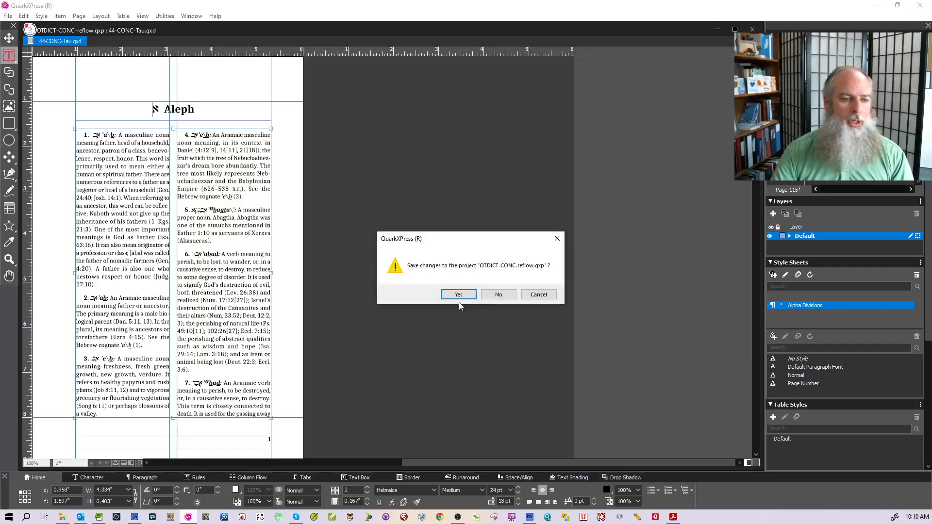
pyautogui.click(489, 301)
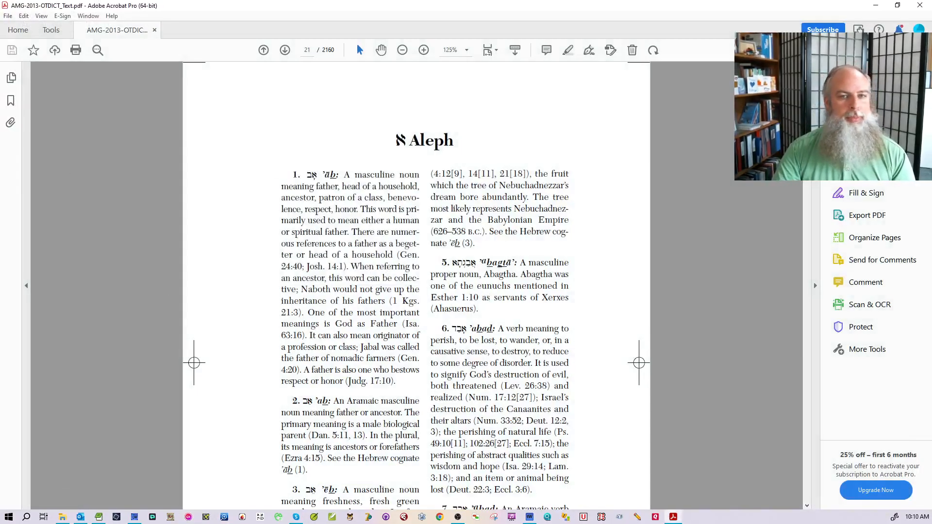
pyautogui.click(877, 6)
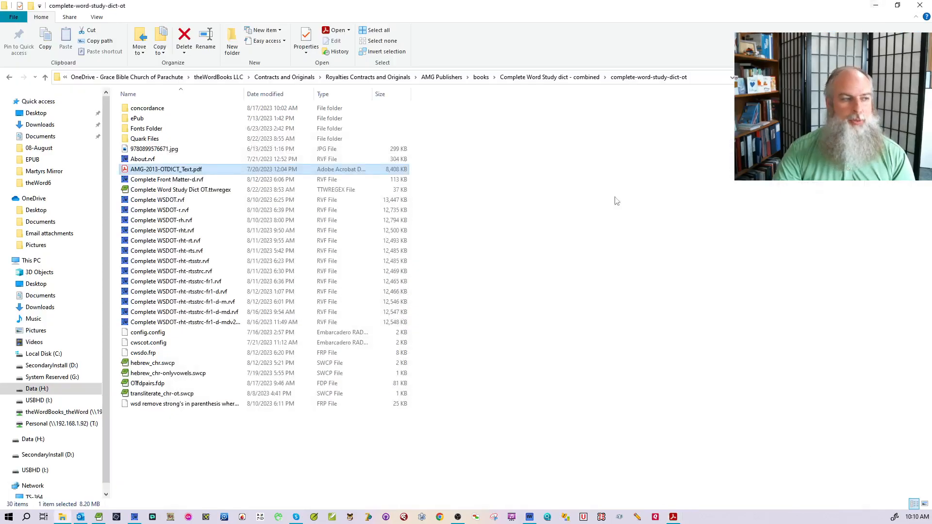
# - Switch to EditPad Pro and close the Untitled 1 document, leaving Complete Word Study Dict OT.ttwregex in view
pyautogui.click(102, 518)
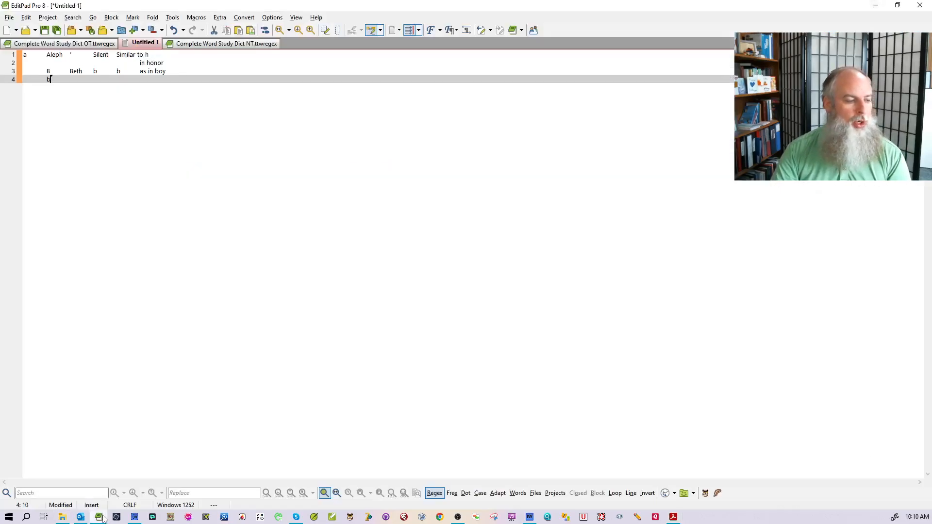
pyautogui.rightClick(125, 33)
pyautogui.click(121, 45)
pyautogui.rightClick(122, 45)
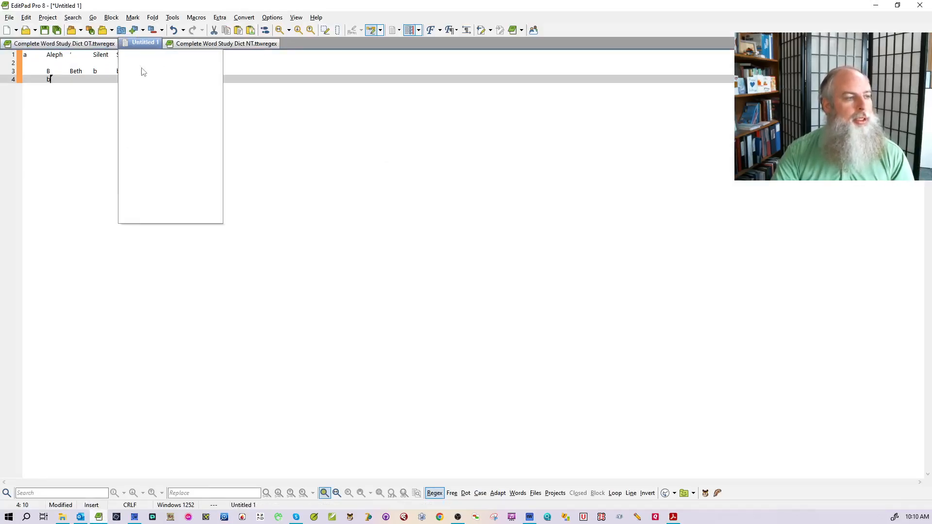
pyautogui.click(141, 55)
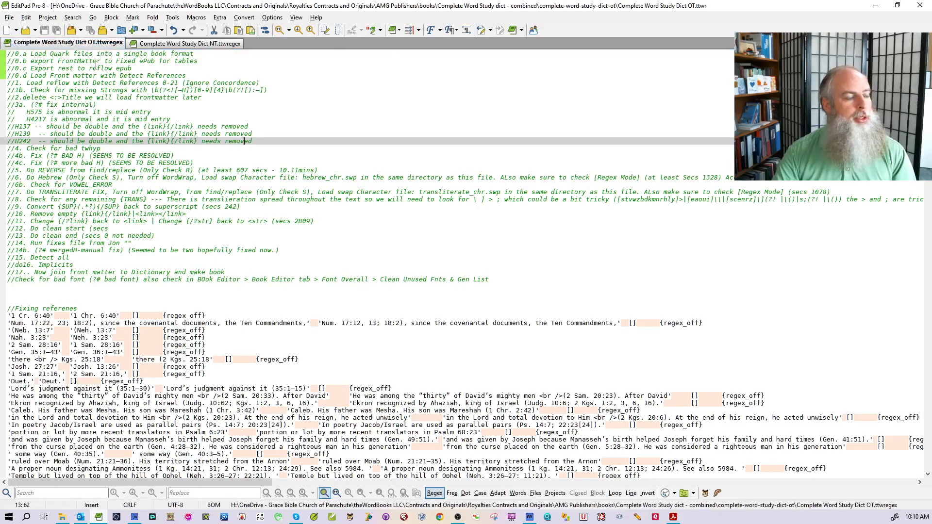
# - Review the numbered workflow notes from 0.a to 1 and the reference-fixing rules in the OT regex file
pyautogui.click(69, 53)
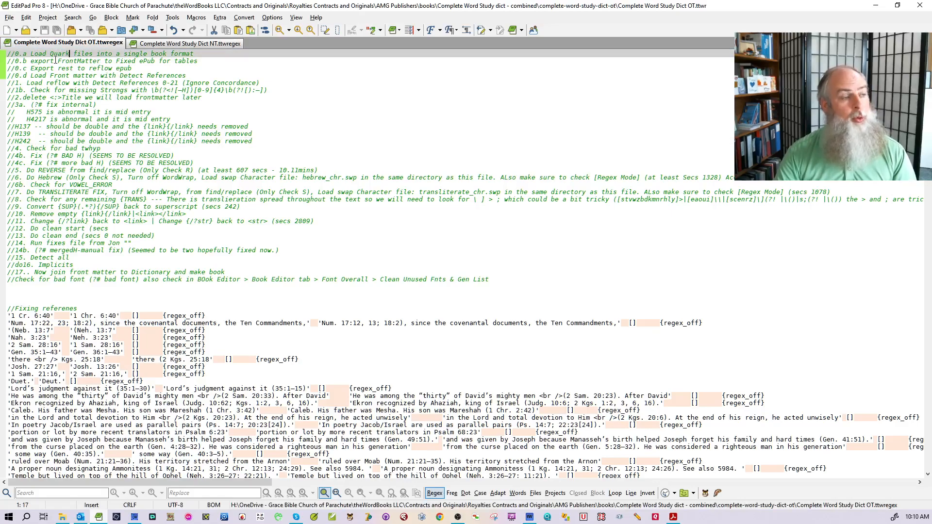
pyautogui.click(55, 60)
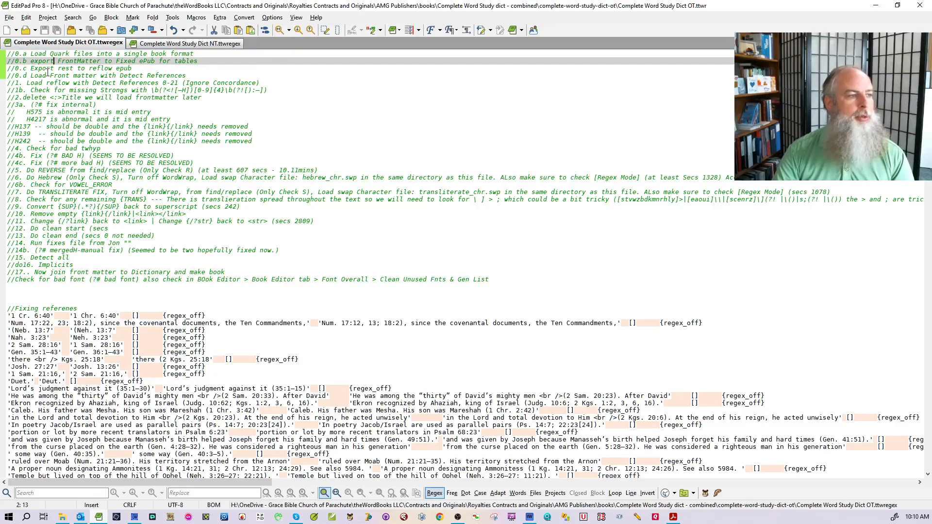
pyautogui.click(70, 70)
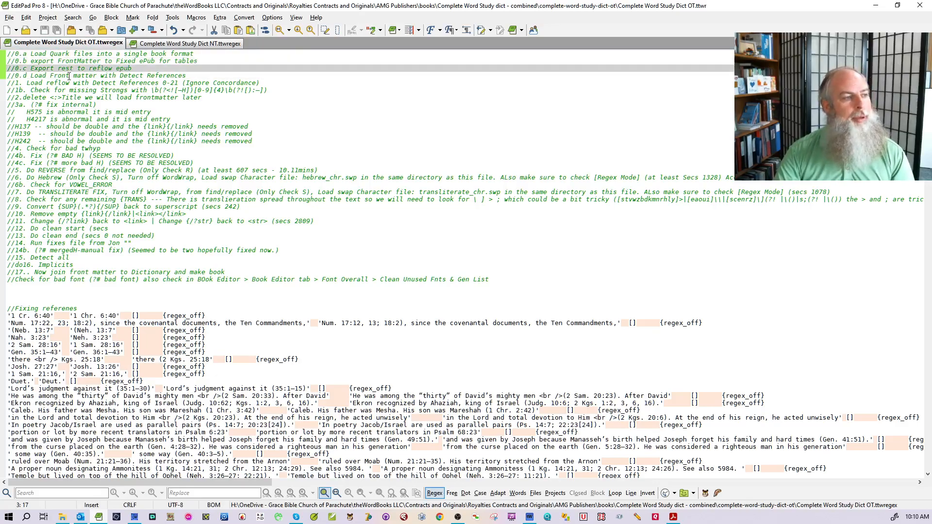
pyautogui.click(67, 82)
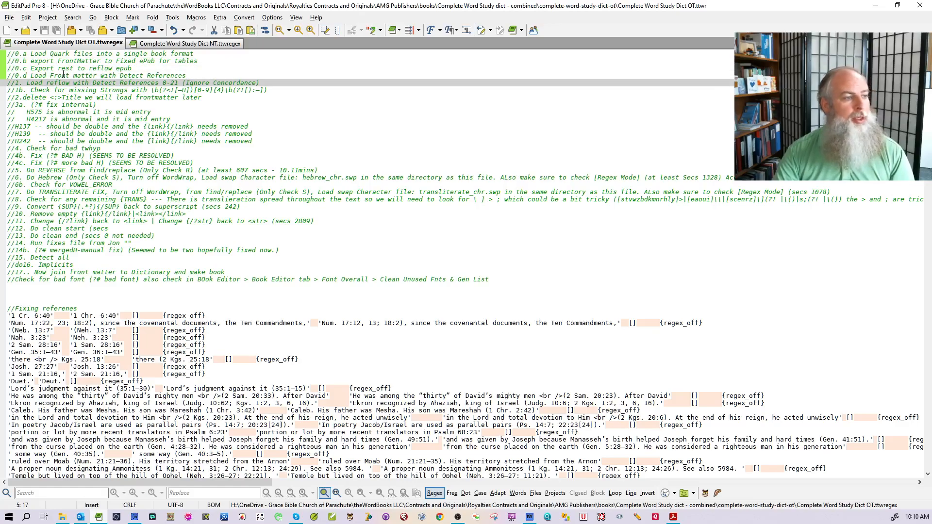
pyautogui.click(65, 75)
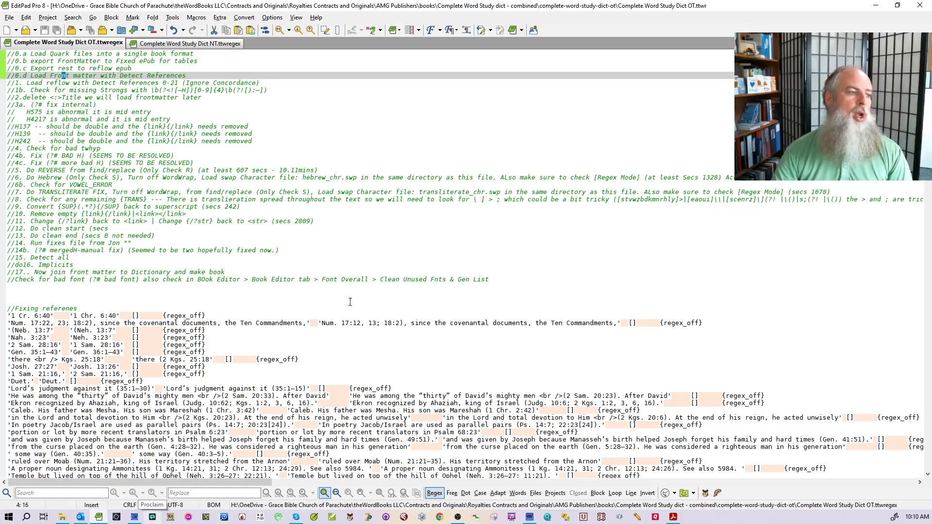
pyautogui.scroll(-11, 246, 198)
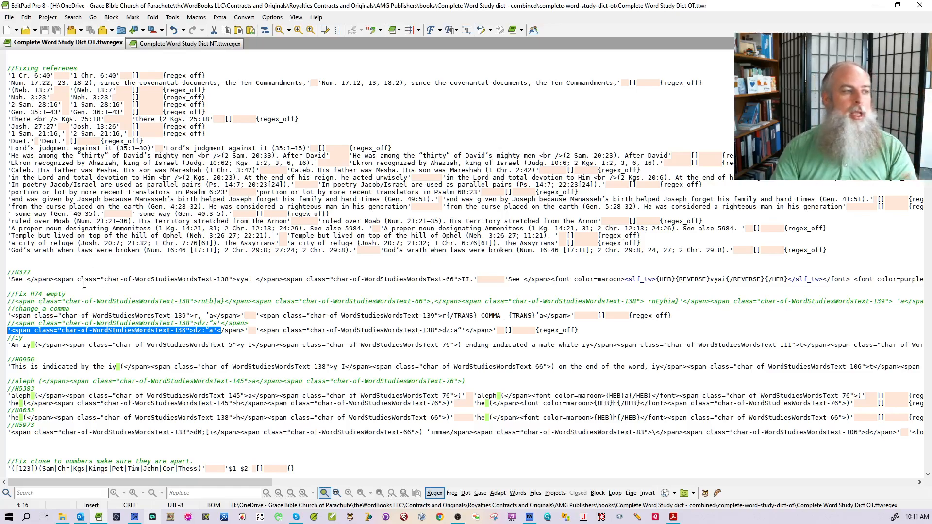
# - Switch to theWord and view the Old Testament dictionary's main topic and its Acknowledgments
pyautogui.click(529, 517)
pyautogui.click(473, 95)
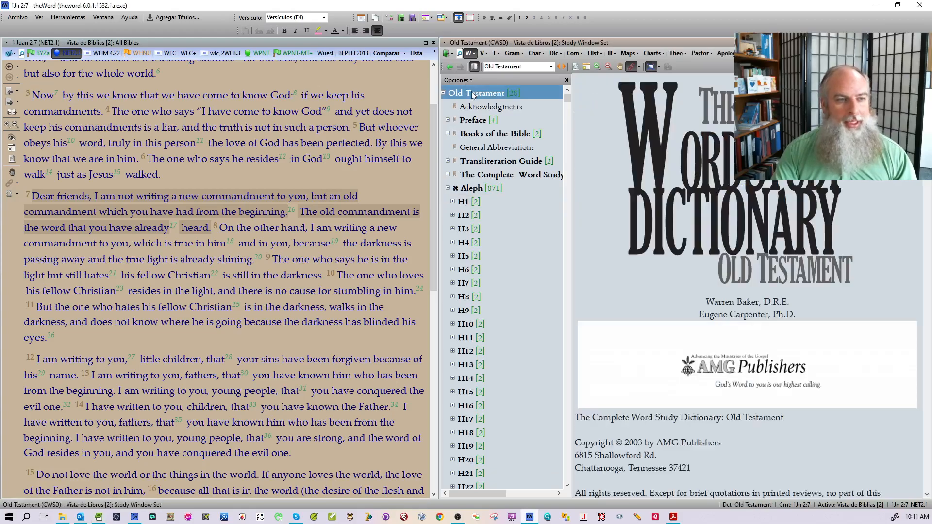
pyautogui.click(476, 113)
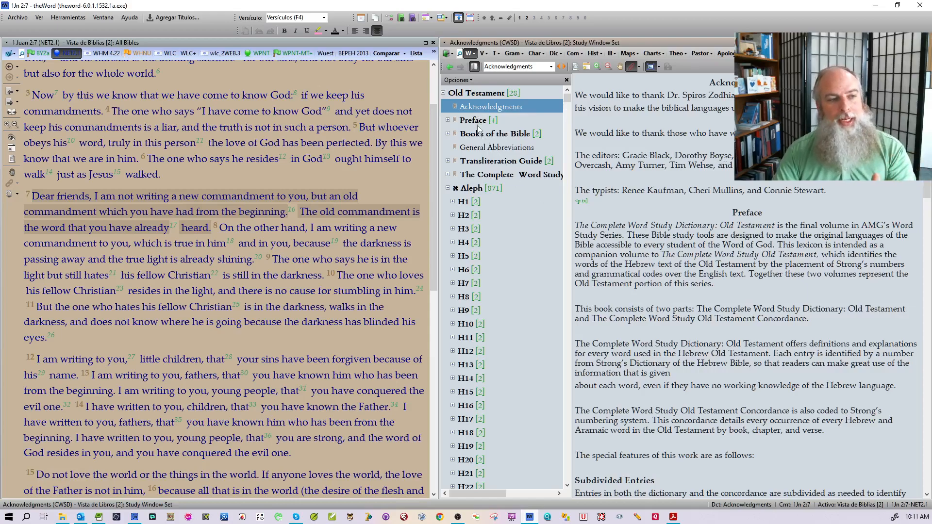
# - Examine the dictionary's title page, author credits and copyright information, including the linked NIV abbreviation
pyautogui.scroll(10, 748, 292)
pyautogui.scroll(-3, 778, 250)
pyautogui.scroll(3, 779, 250)
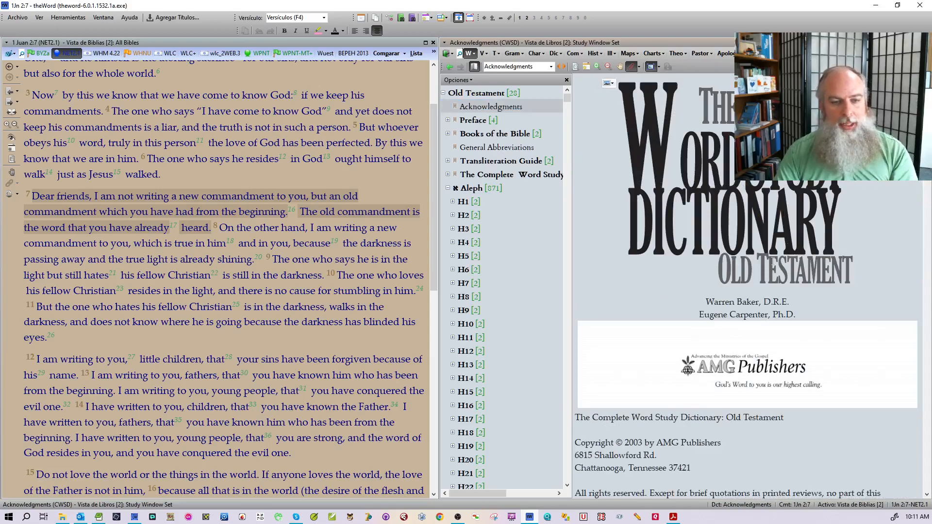
pyautogui.moveTo(706, 302); pyautogui.dragTo(729, 318)
pyautogui.scroll(-7, 729, 423)
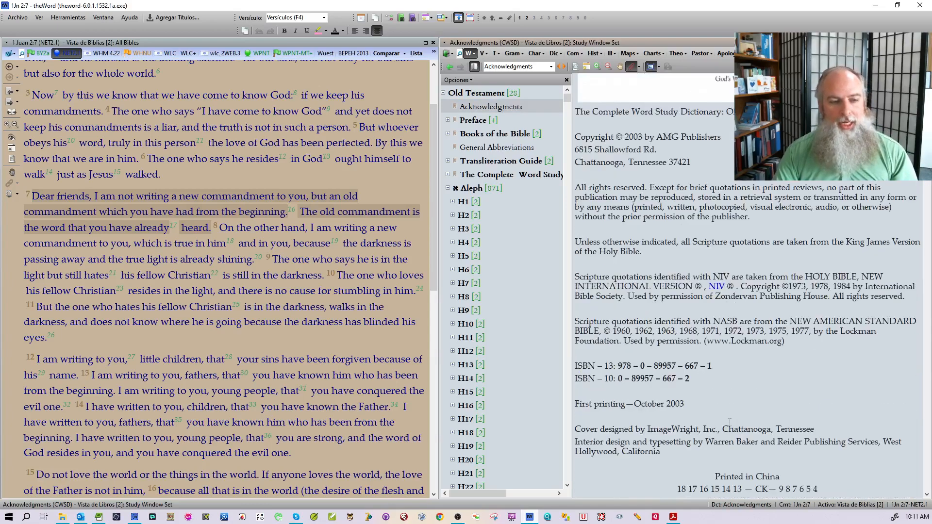
pyautogui.moveTo(717, 291)
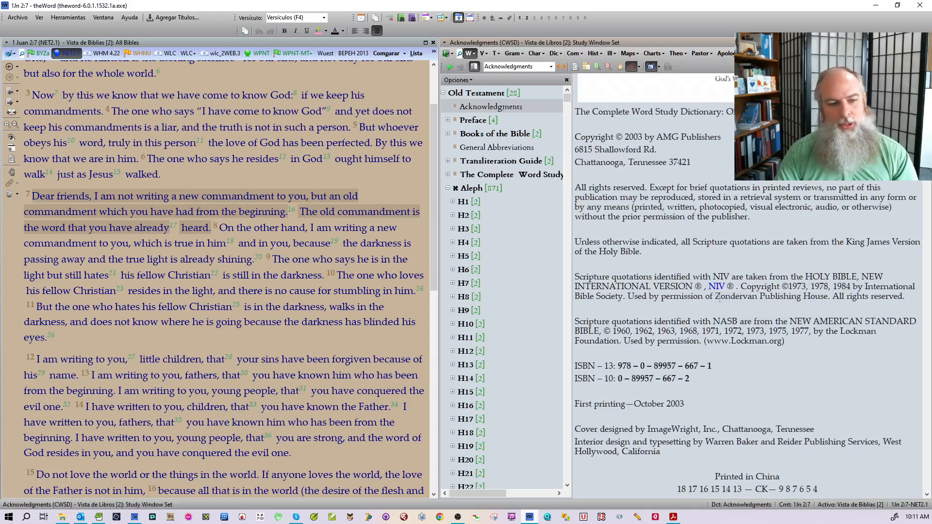
# - Examine the page marker before the Preface and read through the Preface sections to the Books of the Bible table
pyautogui.scroll(-10, 719, 301)
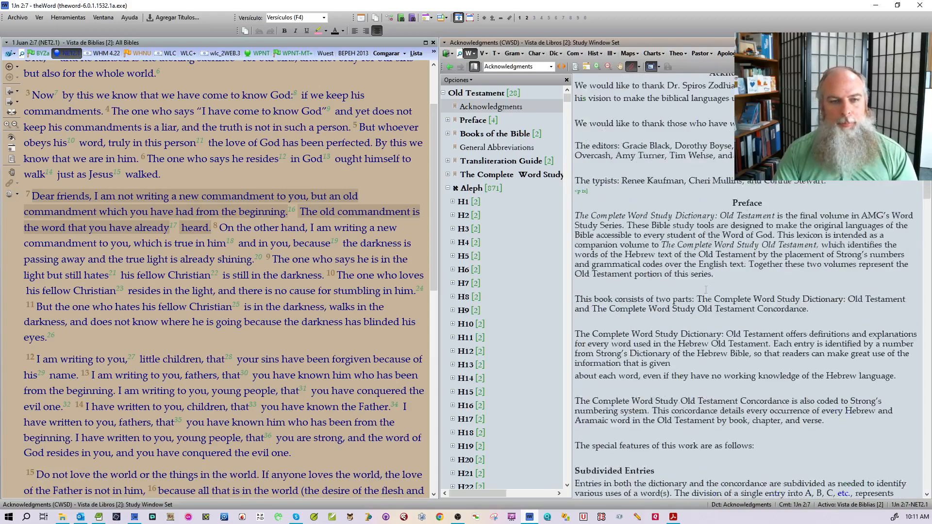
pyautogui.scroll(1, 706, 290)
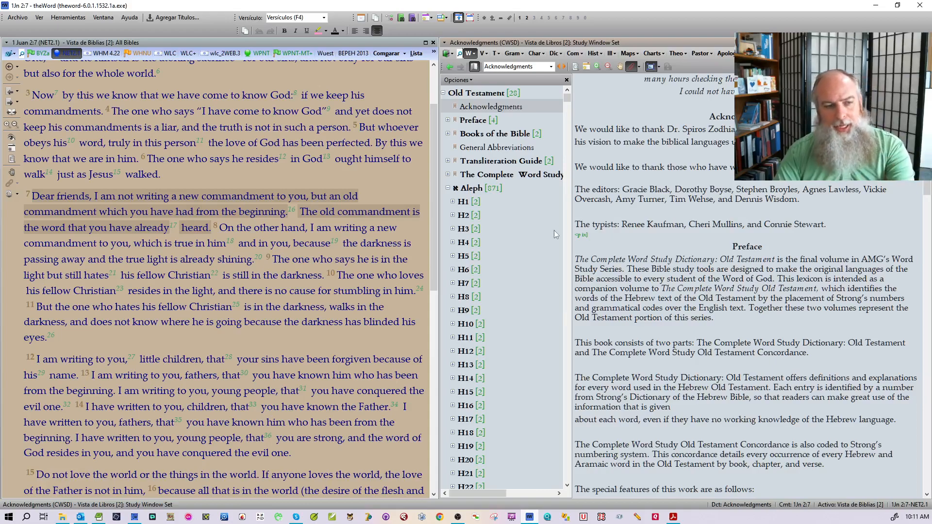
pyautogui.click(583, 235)
pyautogui.scroll(-5, 651, 242)
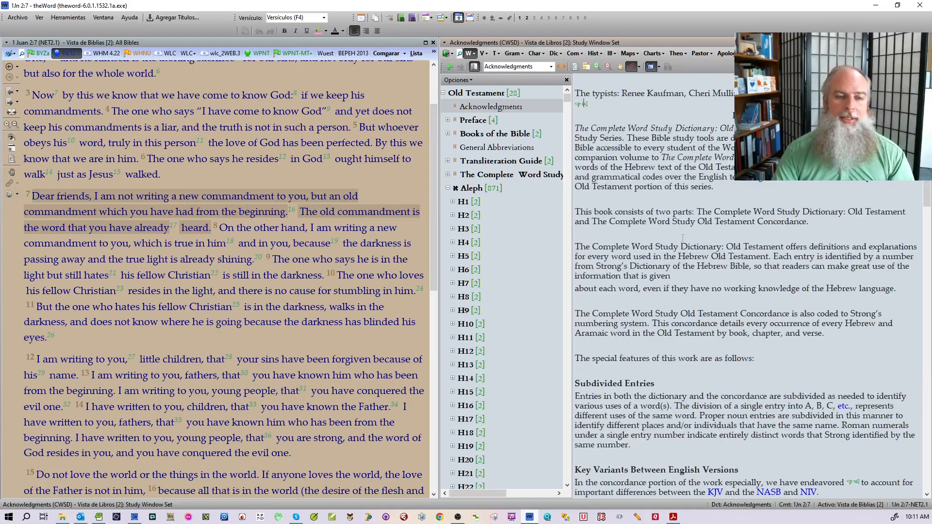
pyautogui.scroll(-4, 685, 237)
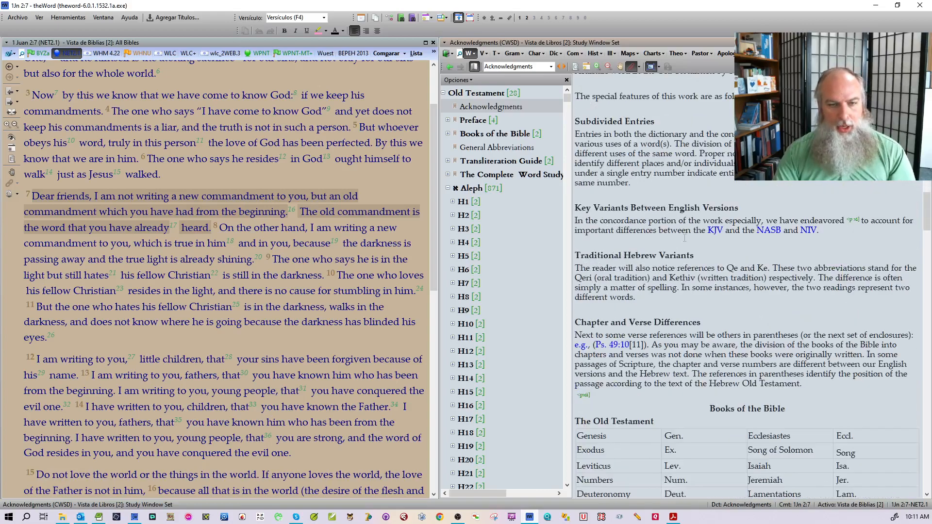
# - Switch back to the OT regex file in EditPad Pro and examine its abbreviation rules
pyautogui.moveTo(718, 230)
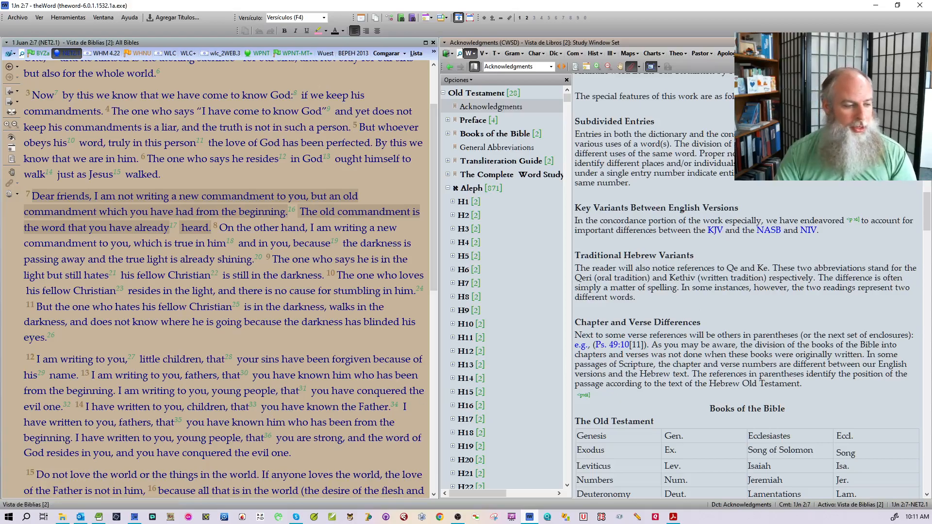
pyautogui.hotkey('alt', 'Tab')
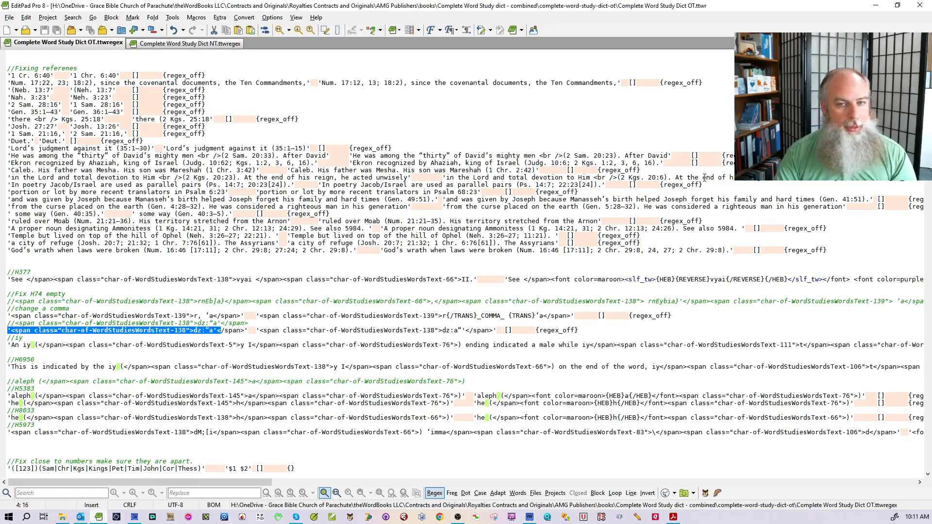
pyautogui.moveTo(928, 145); pyautogui.dragTo(917, 411)
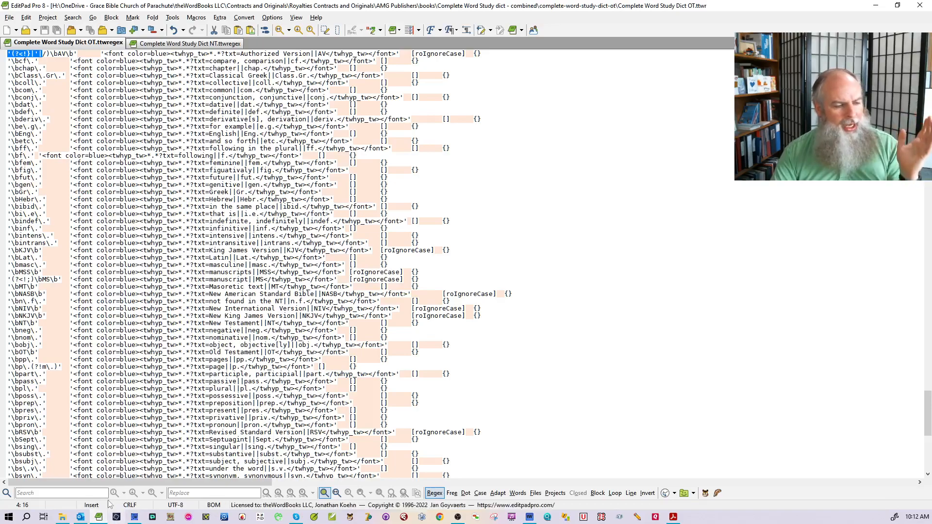
# - Switch to File Explorer and look through the OT dictionary's ePub folder, including trying to open its OTDICT-CONC-reflow subfolder
pyautogui.click(62, 517)
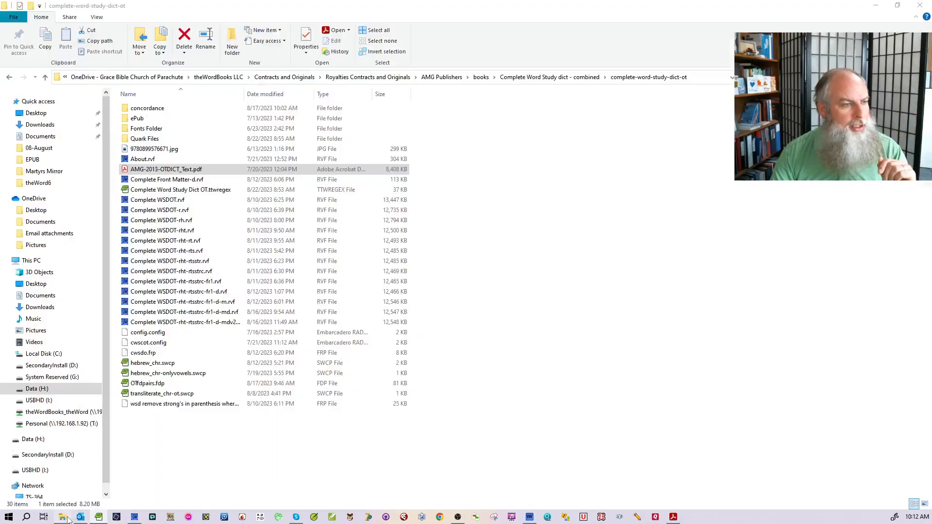
pyautogui.doubleClick(153, 119)
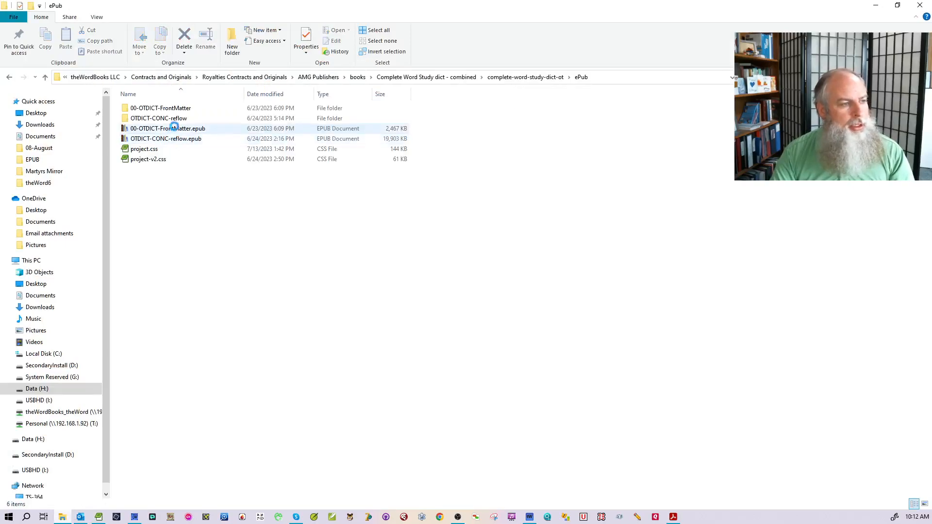
pyautogui.click(177, 122)
pyautogui.doubleClick(177, 121)
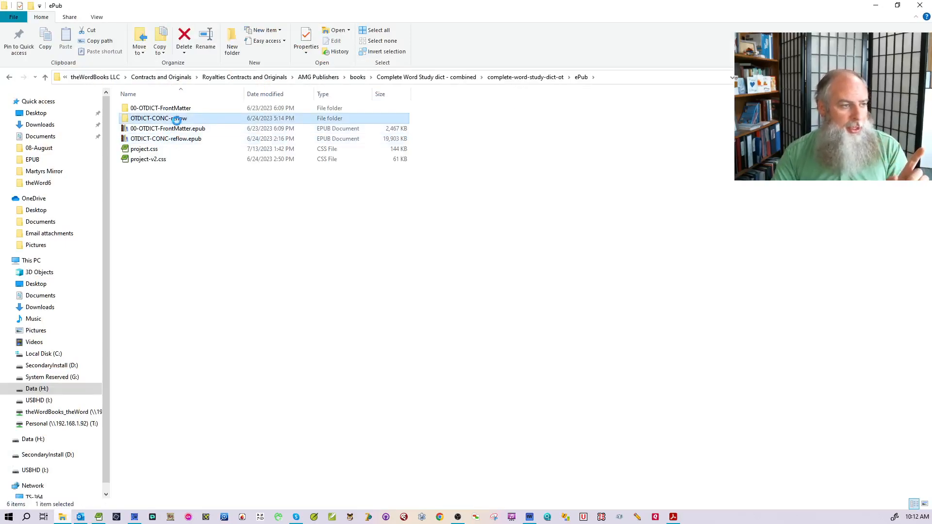
pyautogui.click(9, 77)
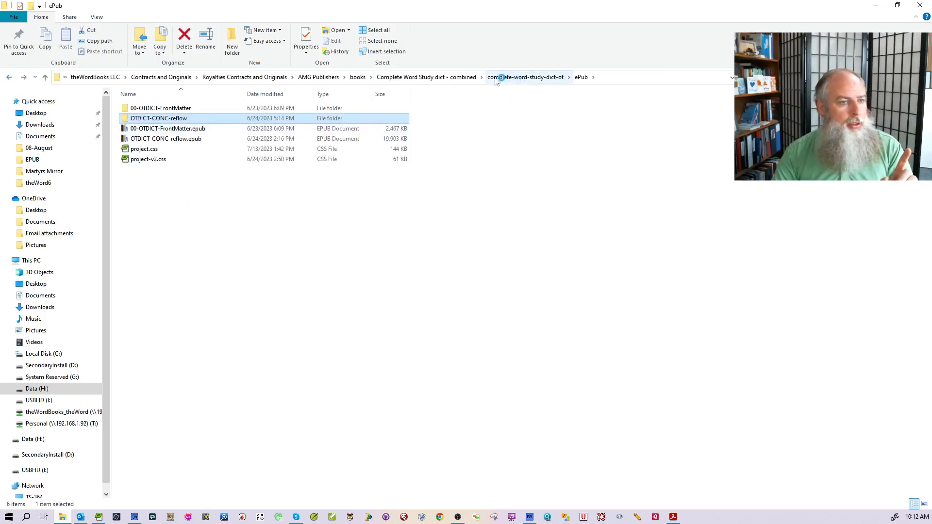
# - Open the OT dictionary's Quark Files Project folder and check the modification date of OTDICT-CONC-reflow.qxp
pyautogui.click(427, 77)
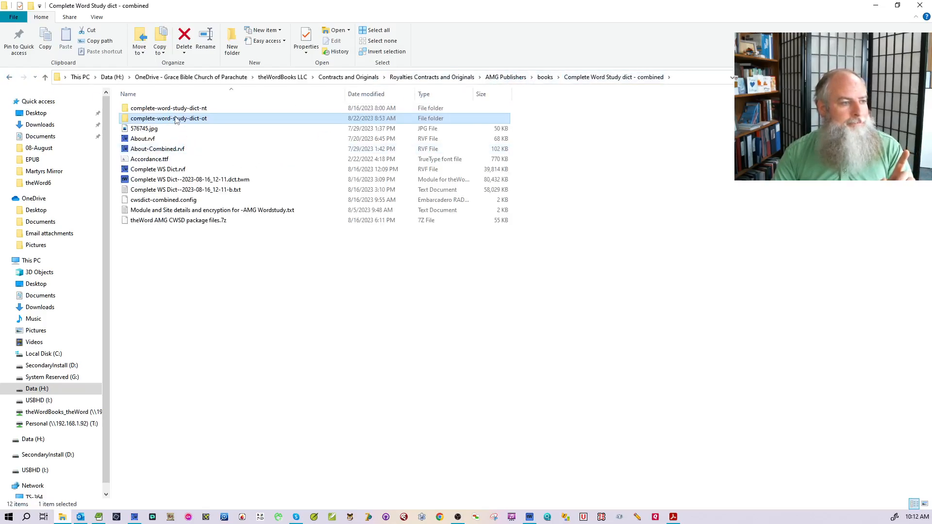
pyautogui.doubleClick(176, 118)
pyautogui.click(164, 139)
pyautogui.doubleClick(165, 138)
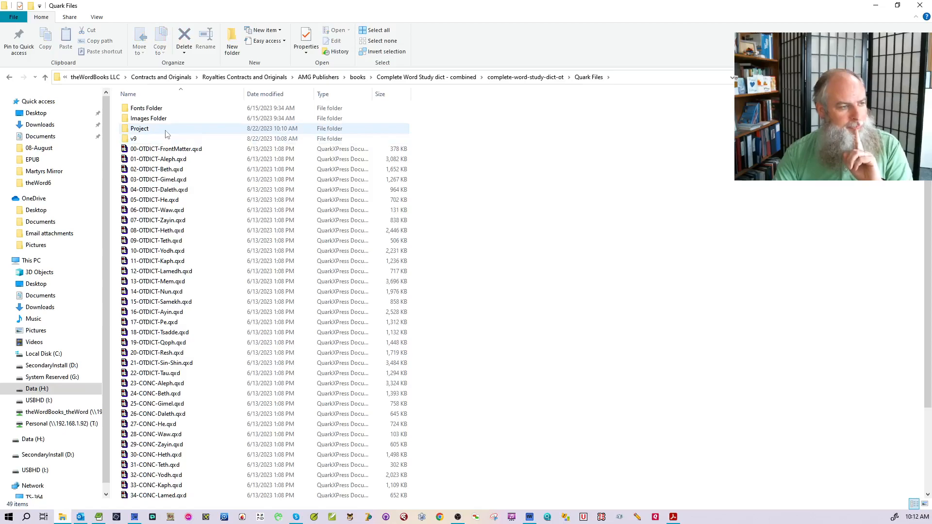
pyautogui.click(165, 129)
pyautogui.doubleClick(167, 128)
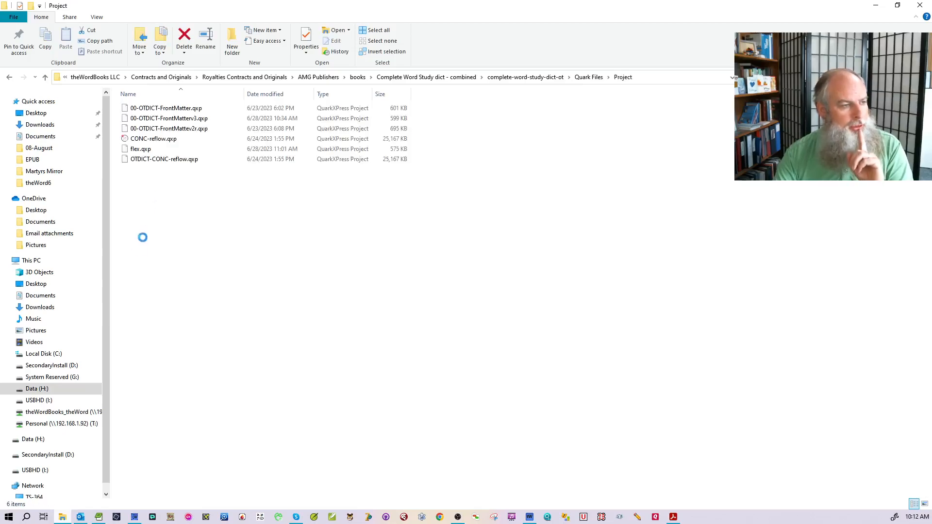
pyautogui.click(185, 161)
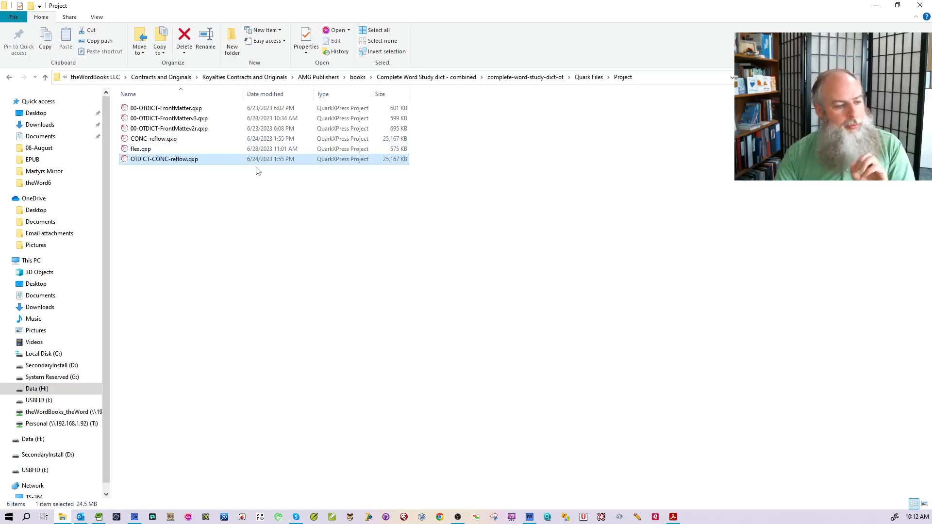
# - Return to the OT regex file's workflow notes and append "(June 24)" to line 0.c about the reflow epub export
pyautogui.click(98, 517)
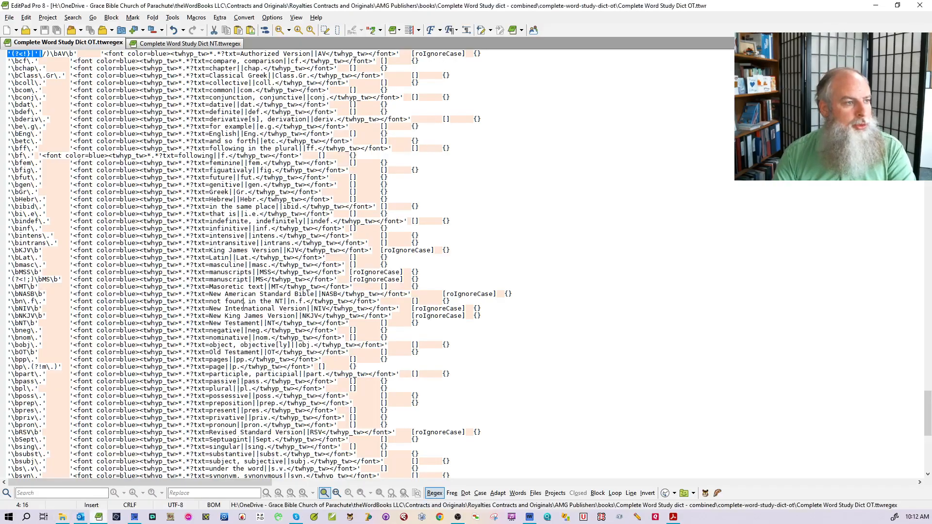
pyautogui.scroll(9, 500, 247)
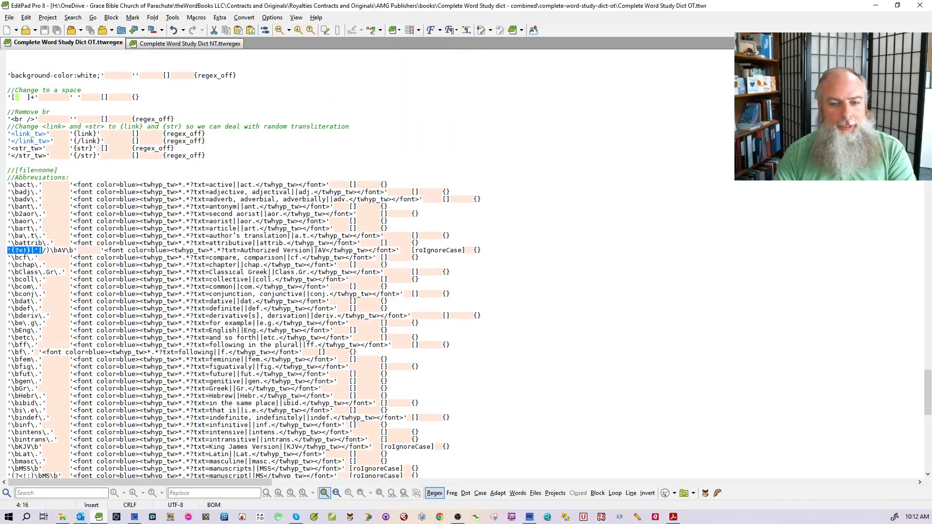
pyautogui.scroll(20, 466, 262)
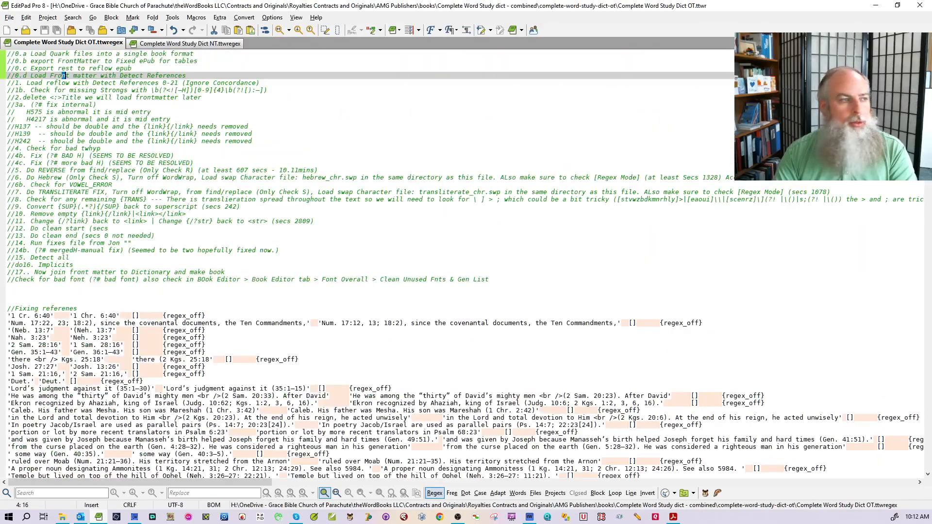
pyautogui.click(202, 54)
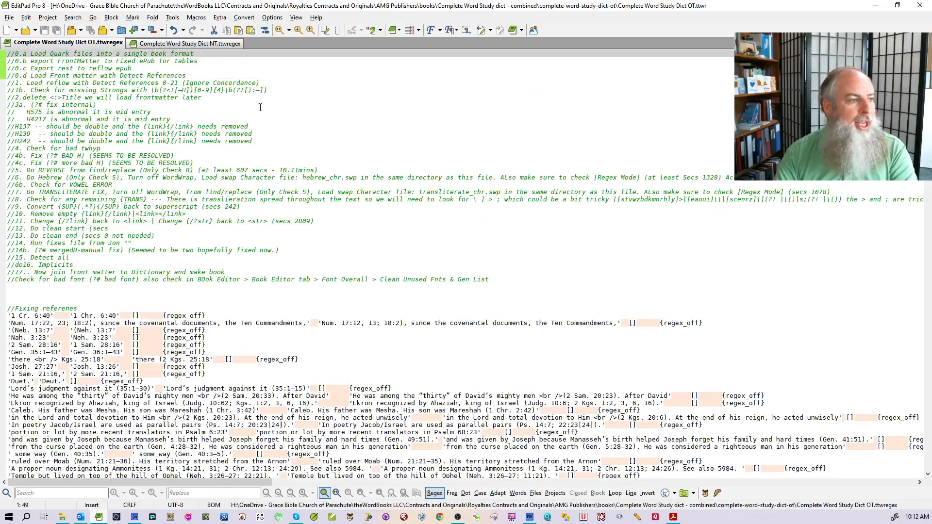
pyautogui.click(195, 65)
pyautogui.click(186, 68)
pyautogui.write('(')
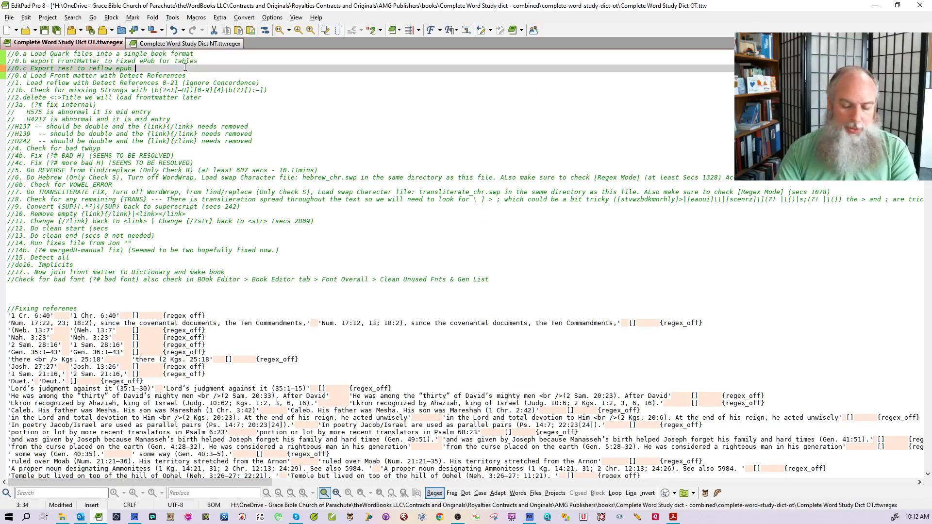
pyautogui.write('June ')
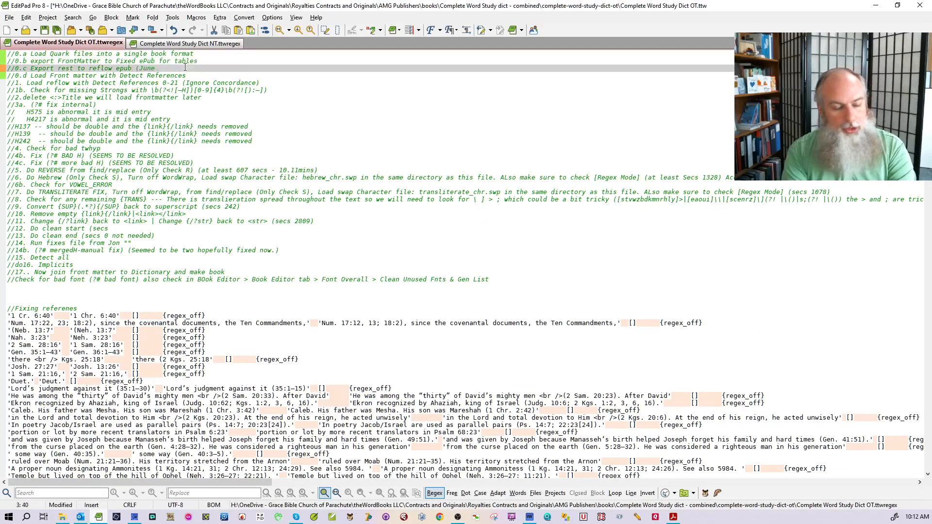
pyautogui.write('24)')
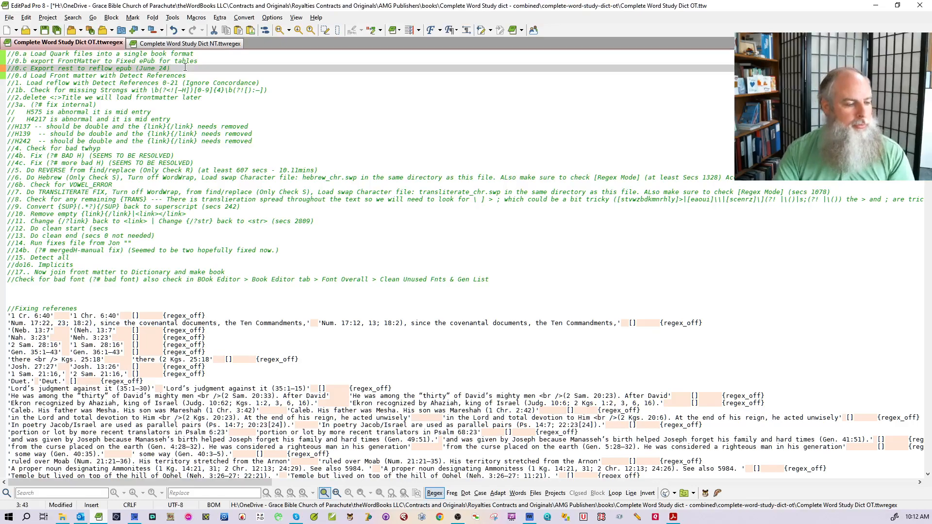
# - Check the finished .dct.twm module's date in the combined dictionary folder, and add the year to line 0.c as "(June 24, 2023)"
pyautogui.click(62, 516)
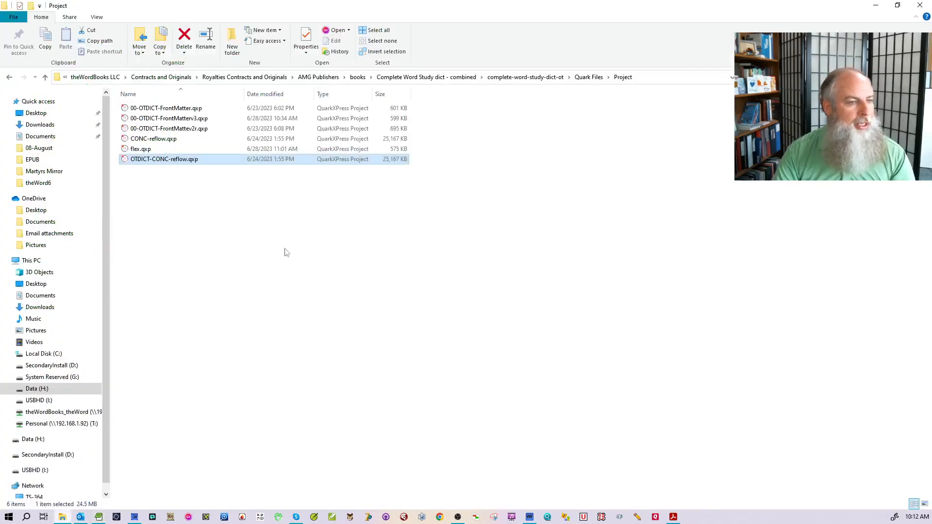
pyautogui.click(442, 78)
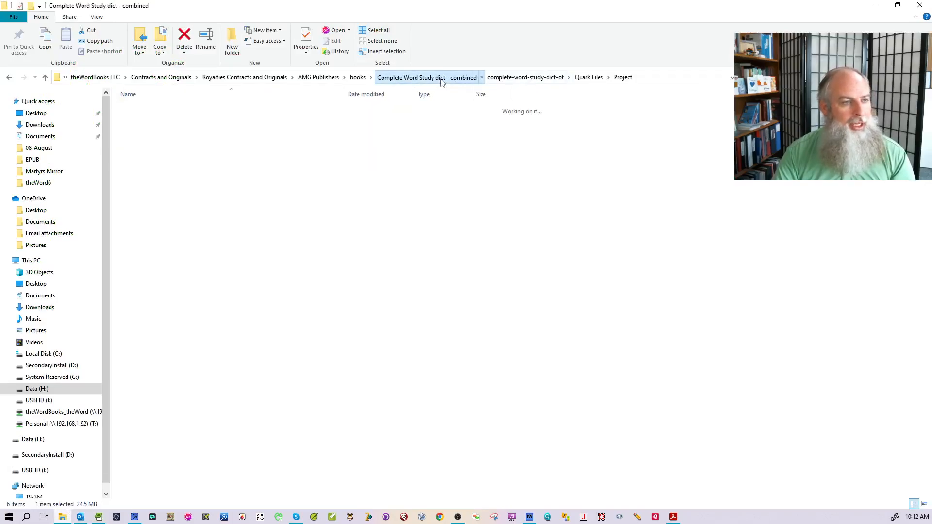
pyautogui.click(210, 183)
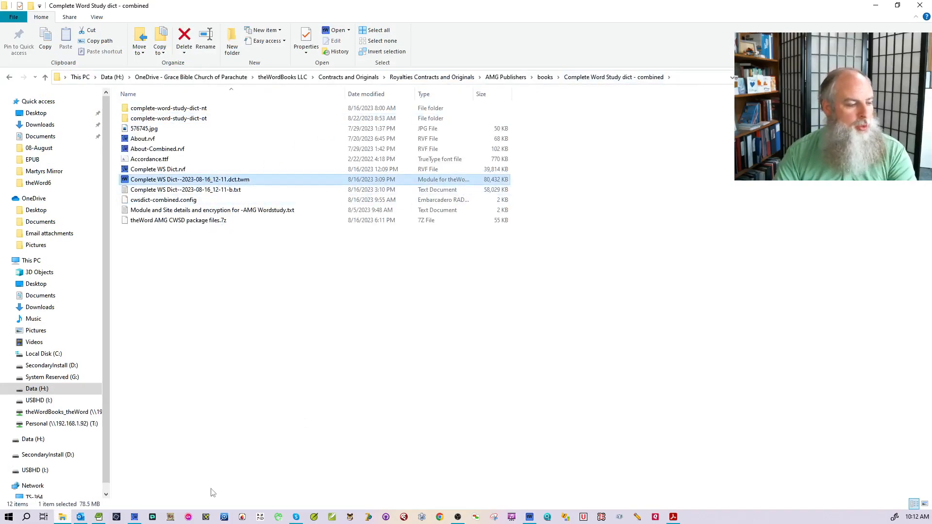
pyautogui.click(99, 519)
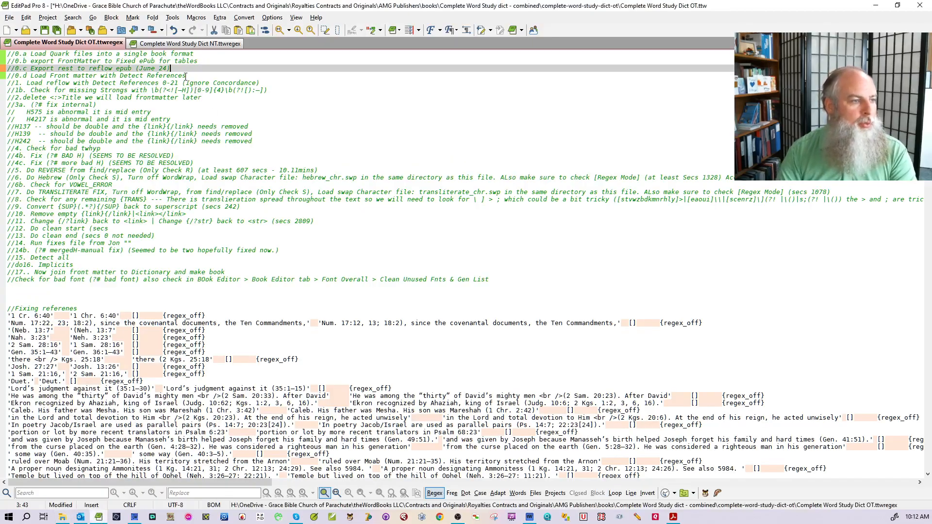
pyautogui.write(', 2023')
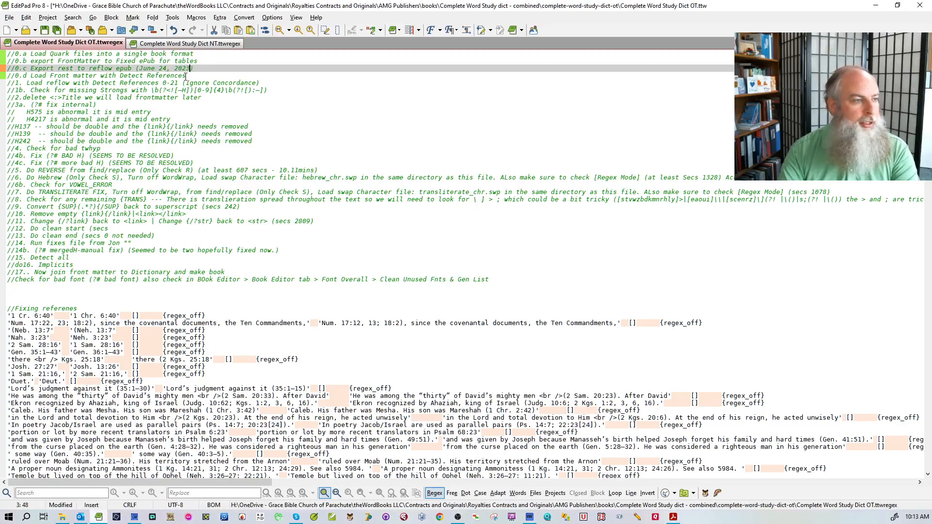
# - Add the comment line "//August 16, 23" below the bad font note and verify the date against the module file
pyautogui.click(507, 280)
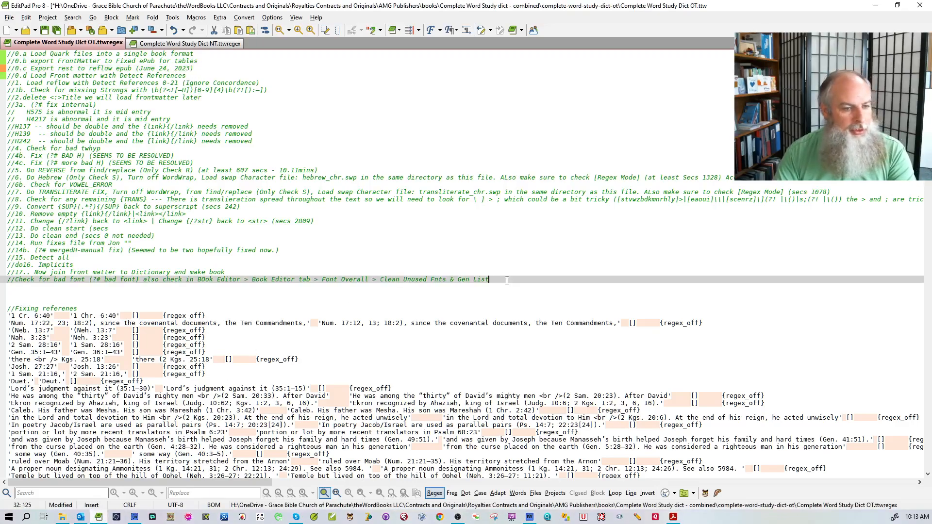
pyautogui.press('Return')
pyautogui.write('//')
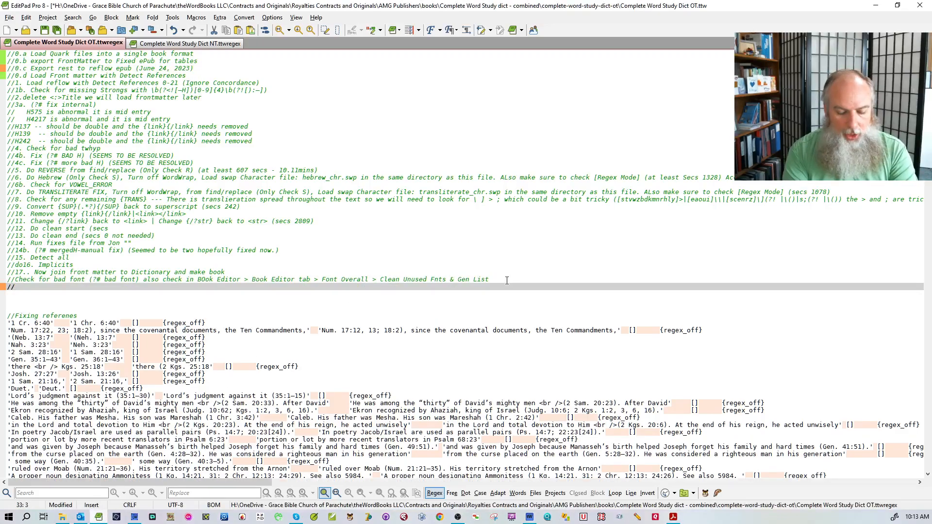
pyautogui.write('August 1')
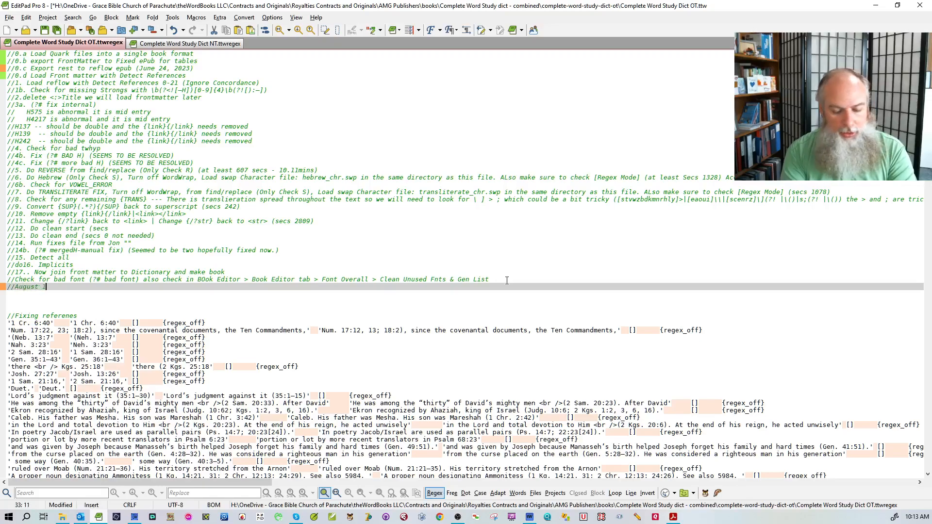
pyautogui.write('6, 23')
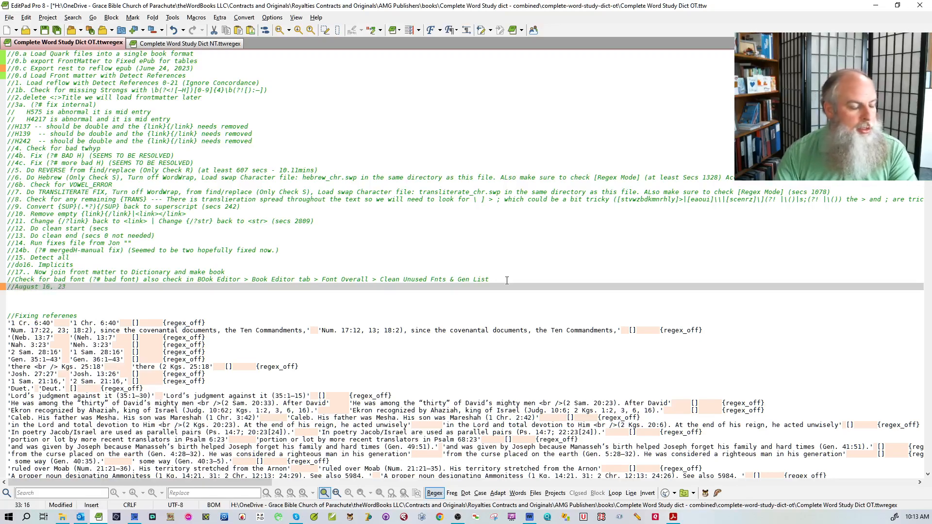
pyautogui.click(57, 519)
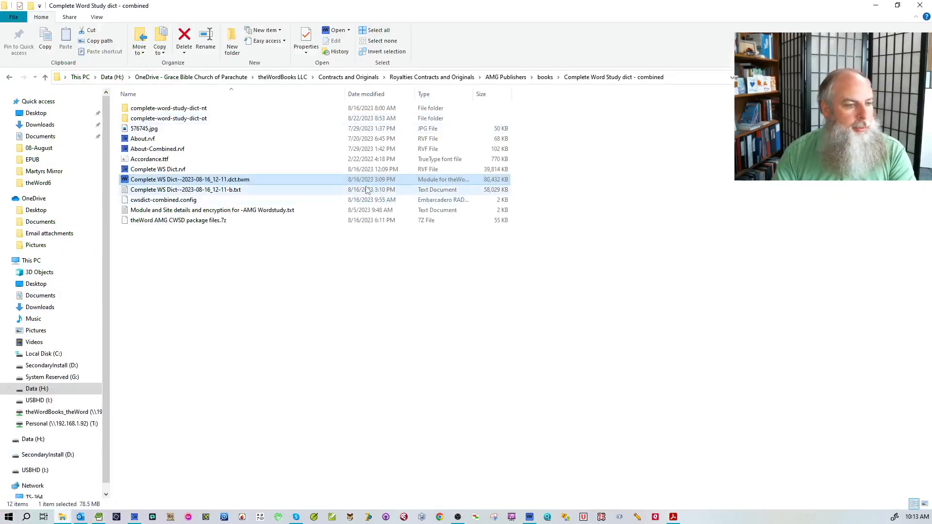
pyautogui.click(98, 517)
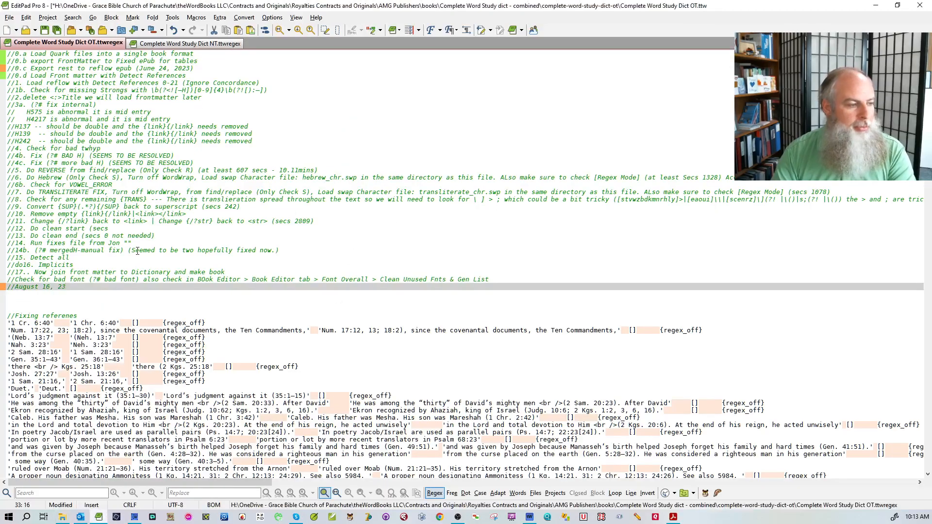
# - Count the weeks from June to August 2023 on the system calendar and add the comment line "//Around 7.5 weeks" below the August 16 line
pyautogui.press('Return')
pyautogui.write('//')
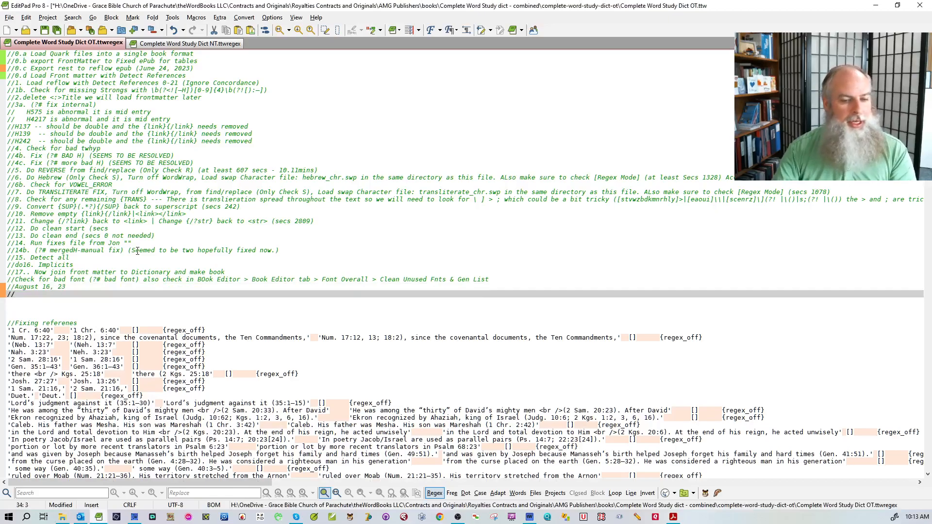
pyautogui.click(911, 518)
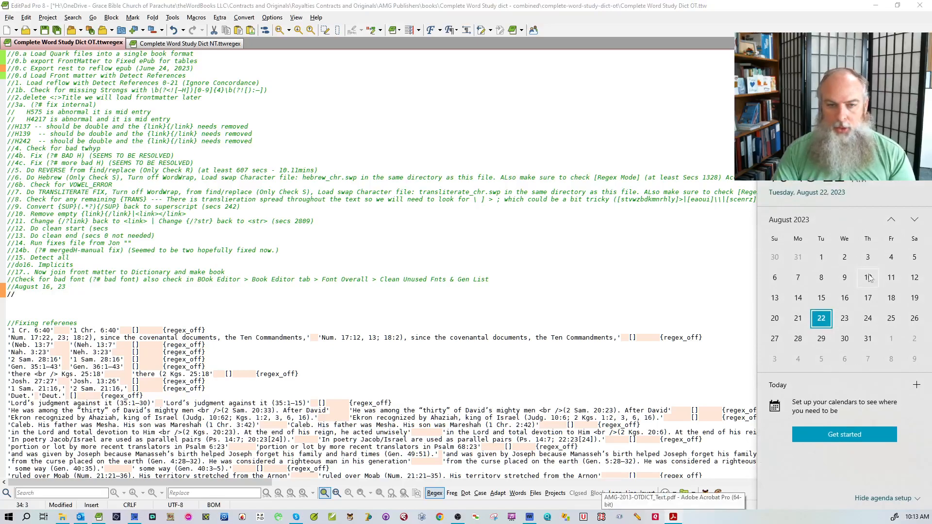
pyautogui.click(891, 220)
pyautogui.click(891, 220)
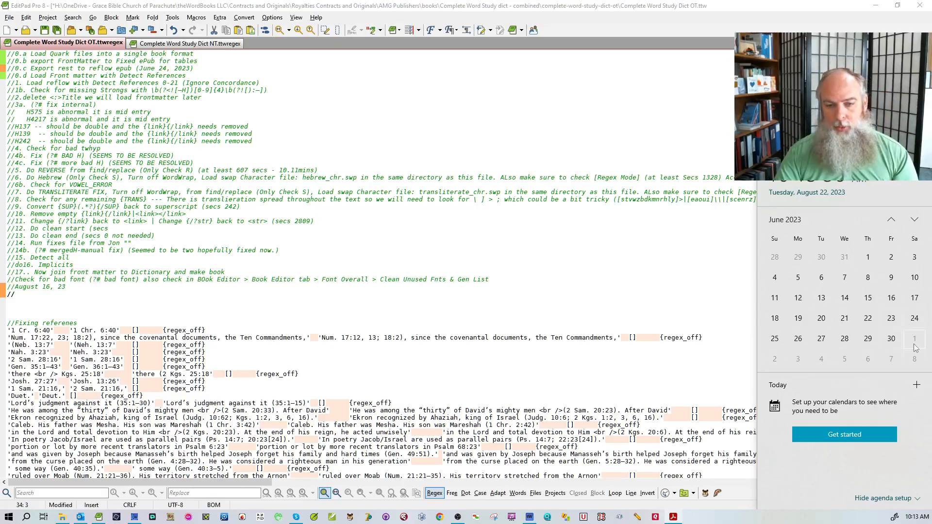
pyautogui.click(916, 223)
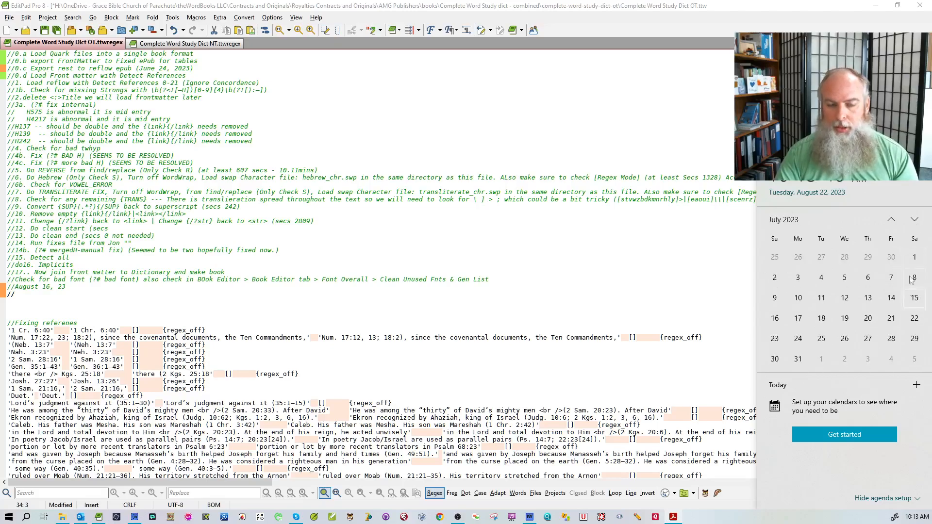
pyautogui.click(892, 221)
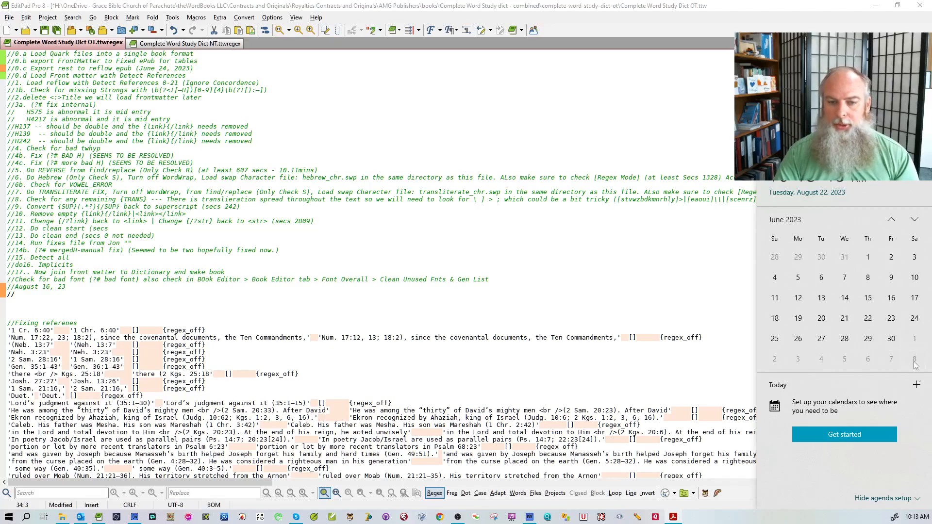
pyautogui.click(915, 221)
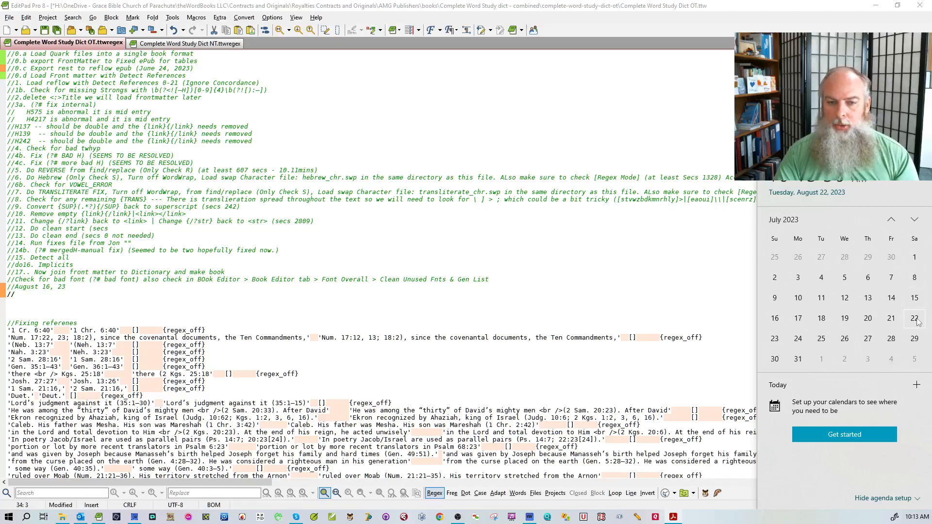
pyautogui.click(915, 221)
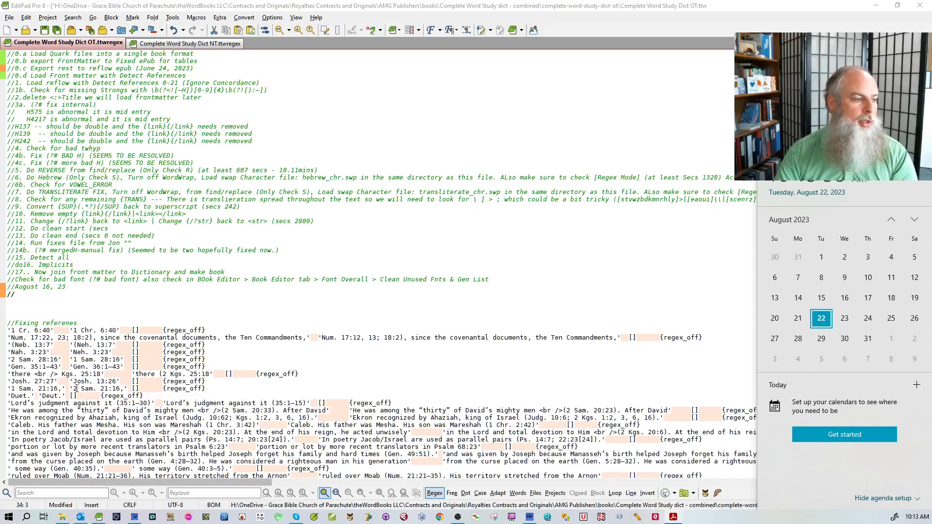
pyautogui.click(41, 295)
pyautogui.write('Around 7.5 weeks')
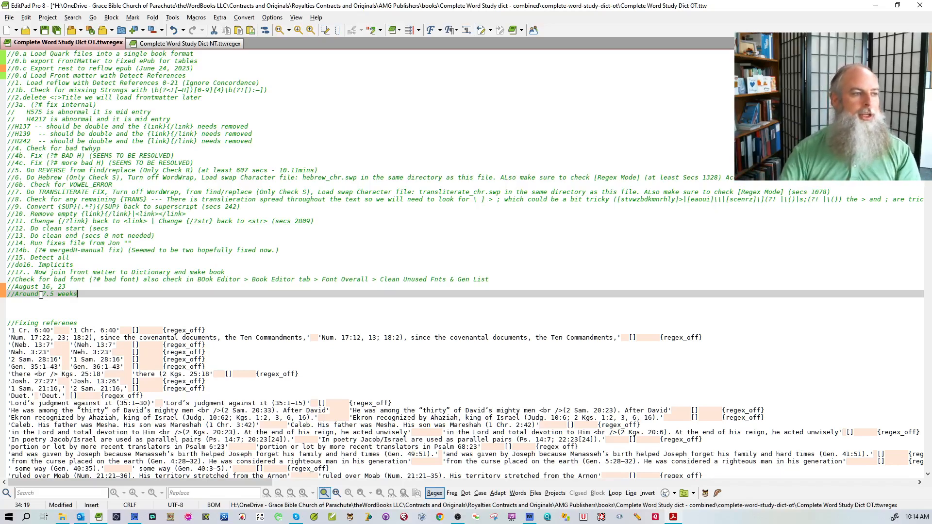
# - Go to note line 0.d, switch to theWord, and look through the dictionary's front matter down to the Transliteration Guide
pyautogui.click(184, 119)
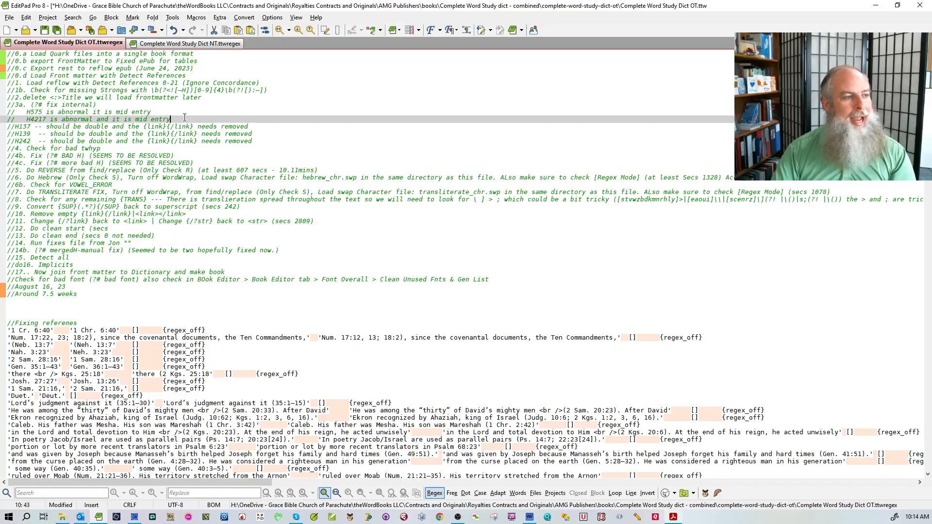
pyautogui.click(42, 75)
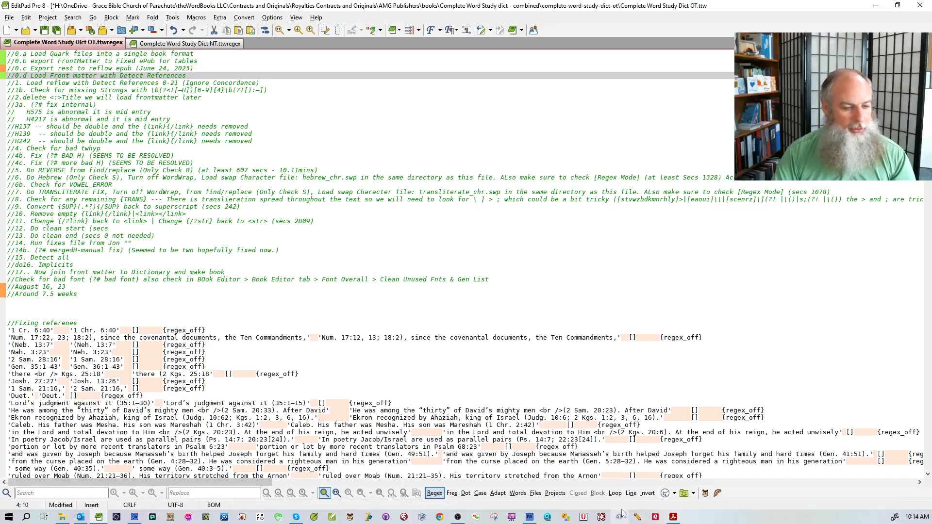
pyautogui.click(530, 517)
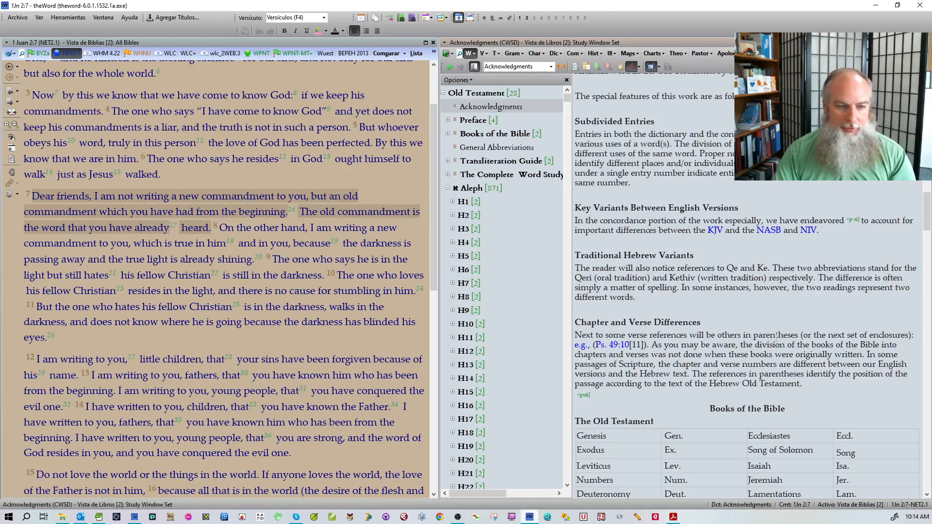
pyautogui.scroll(-3, 724, 301)
pyautogui.moveTo(610, 259)
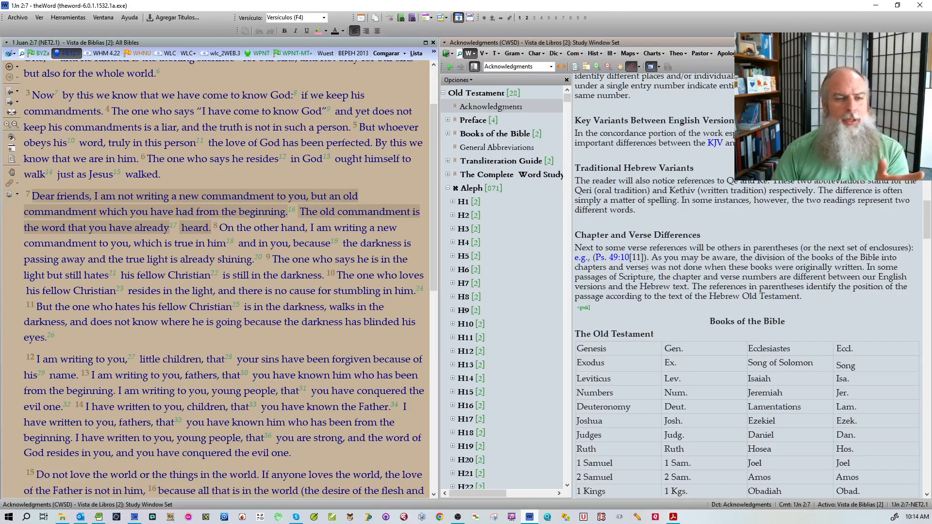
pyautogui.scroll(-20, 722, 272)
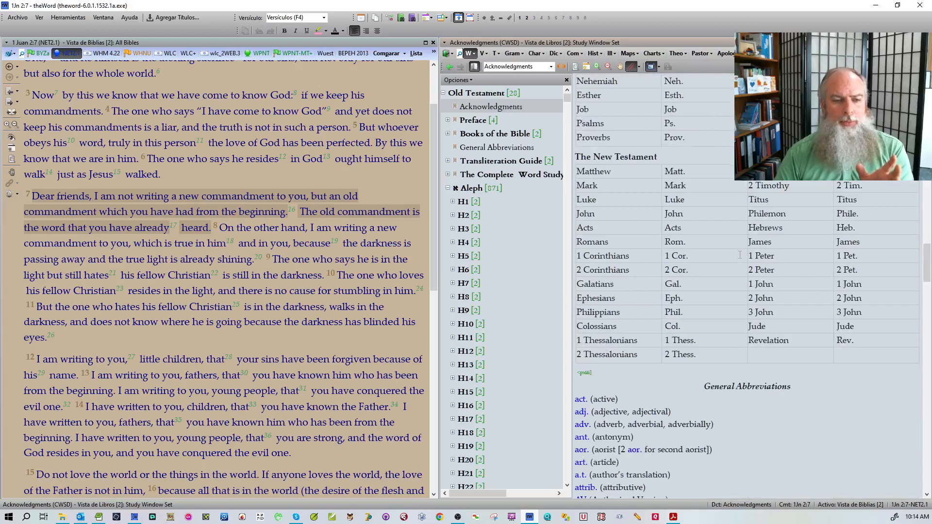
pyautogui.scroll(-12, 743, 252)
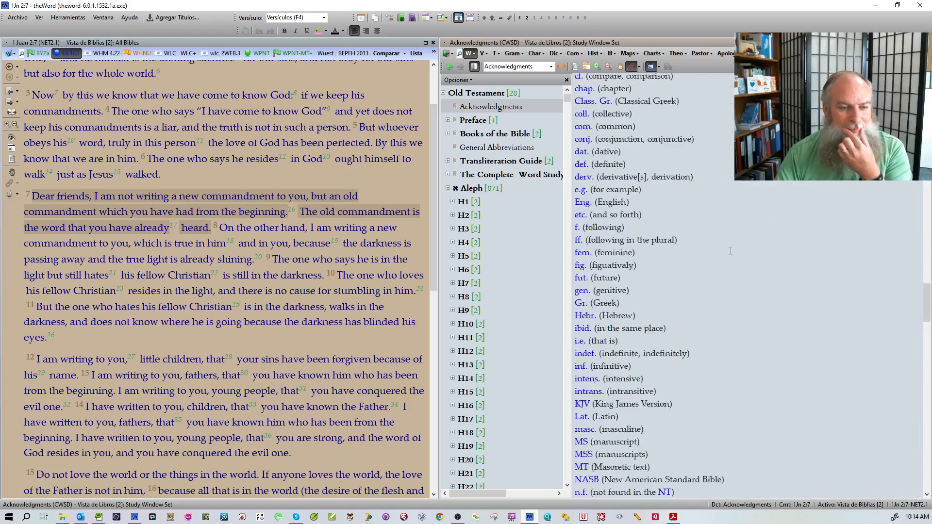
pyautogui.scroll(-8, 641, 203)
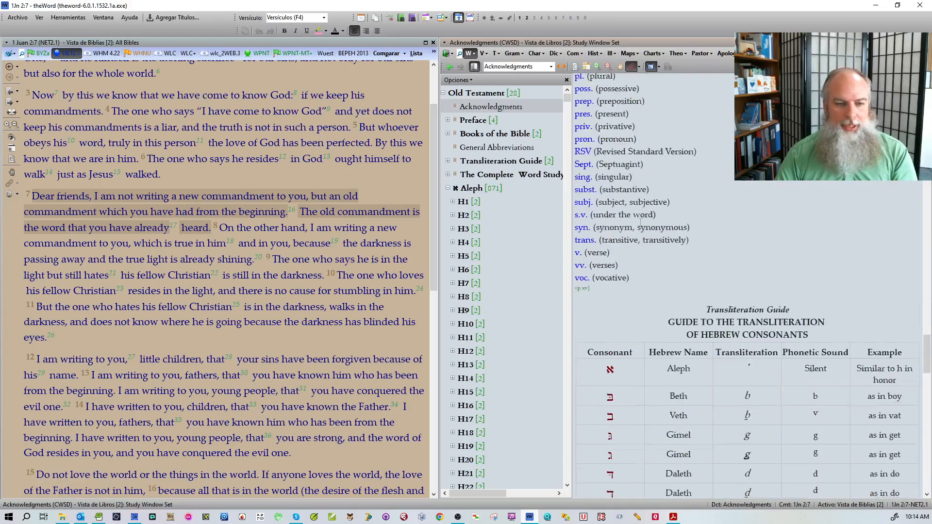
# - Copy the Aleph and Beth letters and names from the Hebrew consonant table and paste them into a new EditPad Pro document
pyautogui.moveTo(609, 243); pyautogui.dragTo(652, 263)
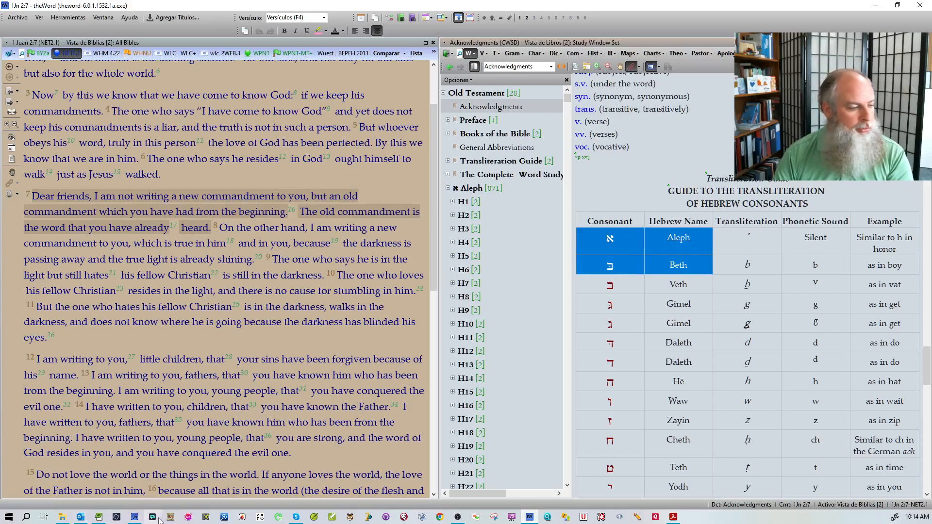
pyautogui.click(98, 517)
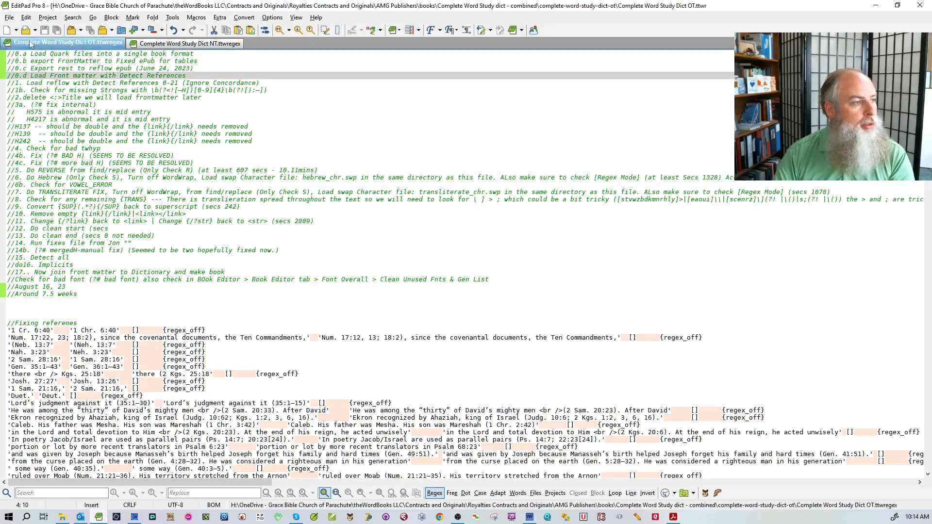
pyautogui.click(6, 30)
pyautogui.write('? Aleph ? Beth')
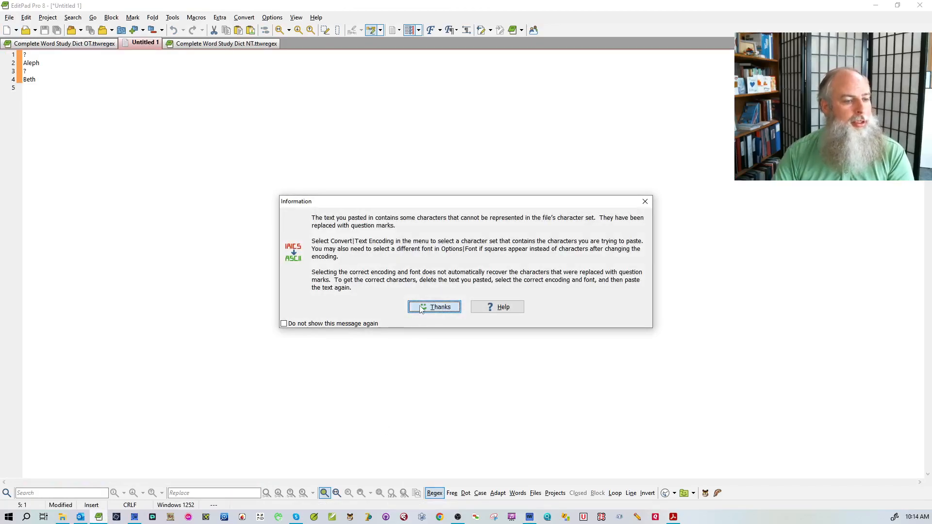
# - Set the new document's text encoding to Unicode, UTF-8, and paste the Aleph and Beth rows again over the garbled text
pyautogui.click(420, 309)
pyautogui.click(244, 17)
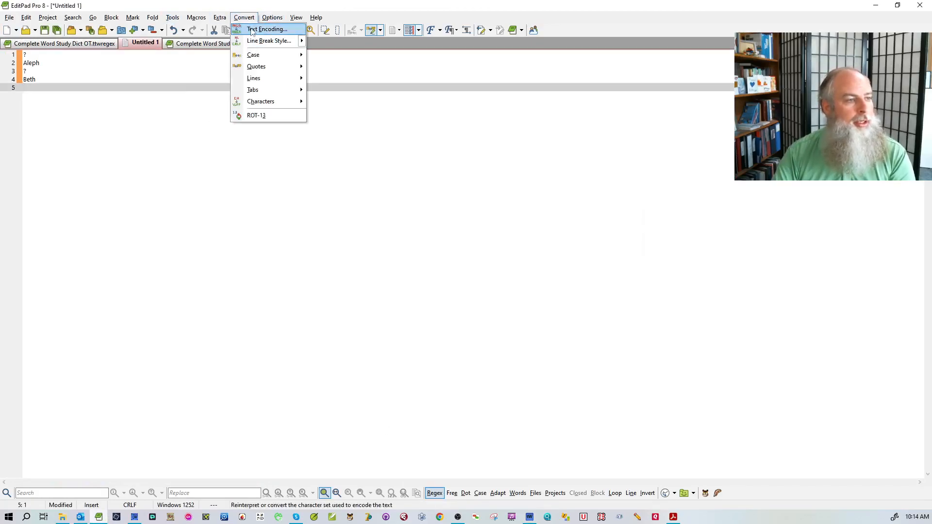
pyautogui.click(262, 29)
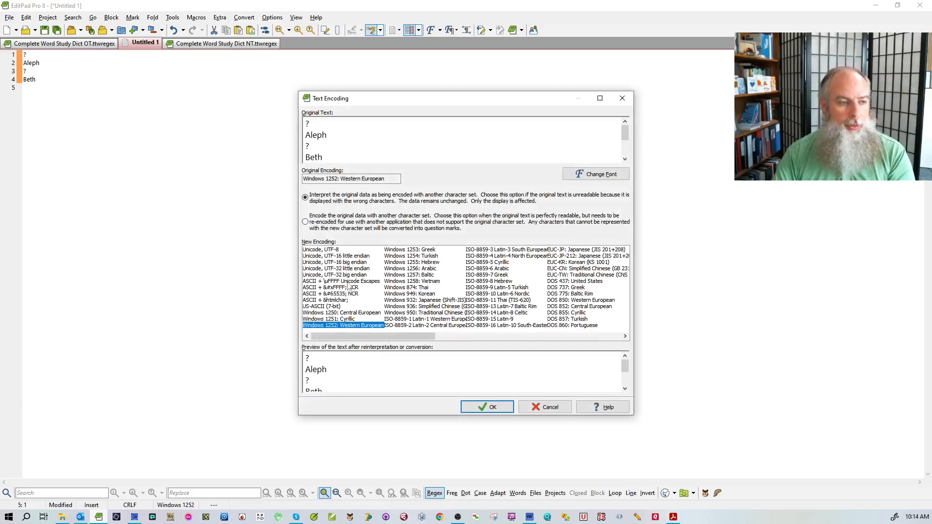
pyautogui.click(328, 256)
pyautogui.click(328, 251)
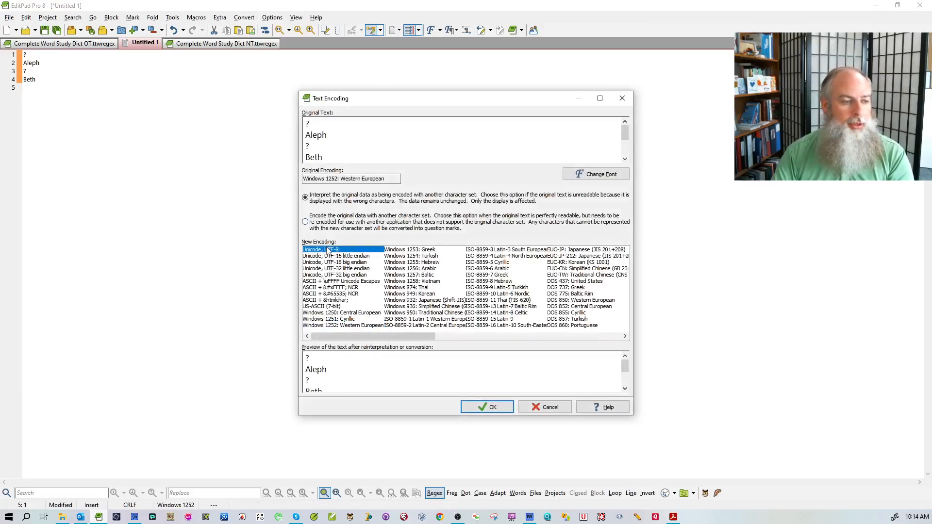
pyautogui.click(486, 407)
pyautogui.moveTo(73, 92); pyautogui.dragTo(23, 57)
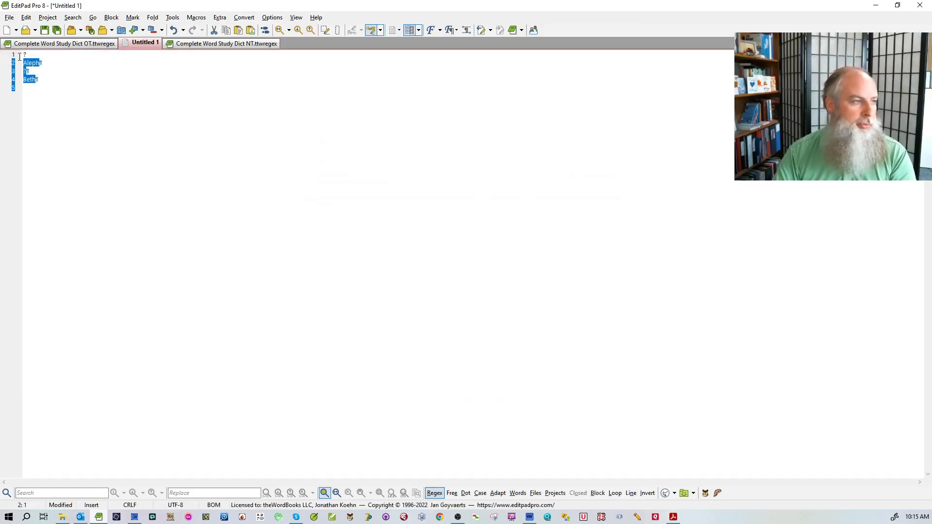
pyautogui.click(115, 144)
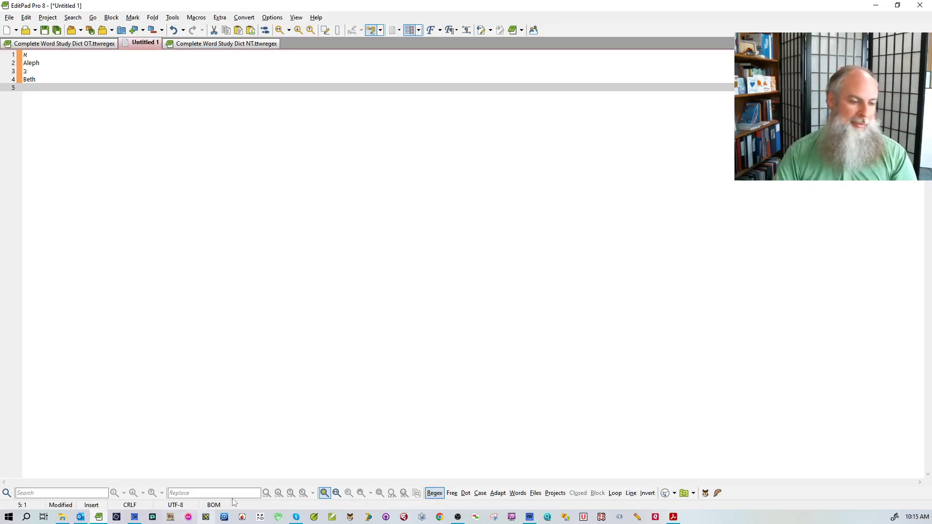
# - Switch back to theWord and examine the Hebrew vowel transliteration guide and the abbreviated bibliography
pyautogui.click(529, 517)
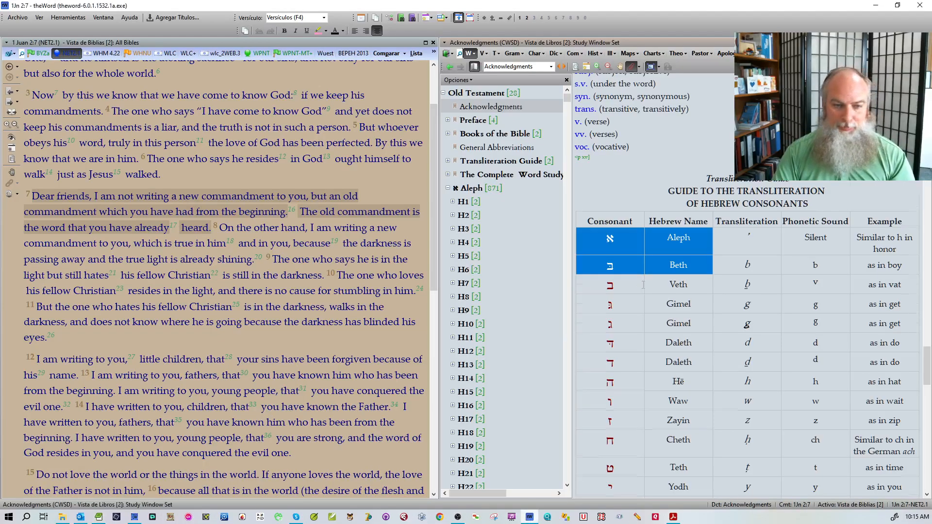
pyautogui.scroll(-10, 643, 285)
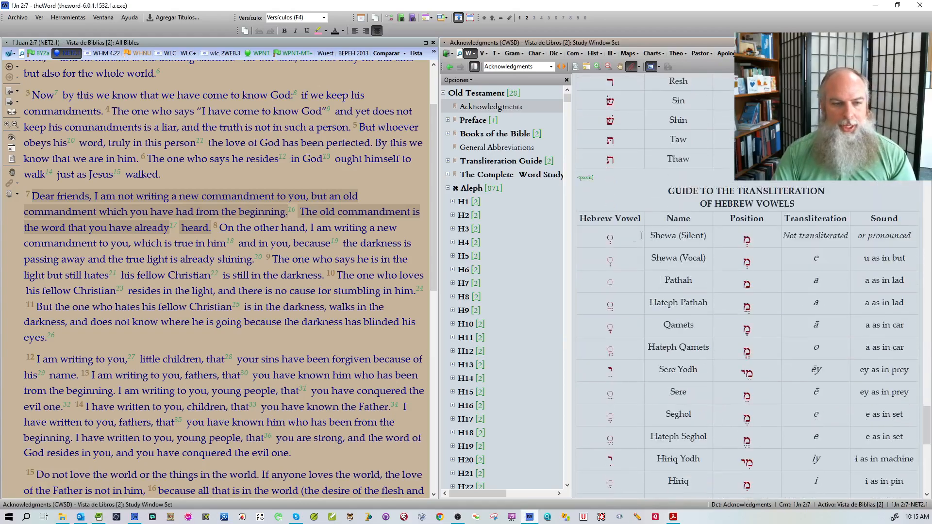
pyautogui.scroll(-1, 770, 335)
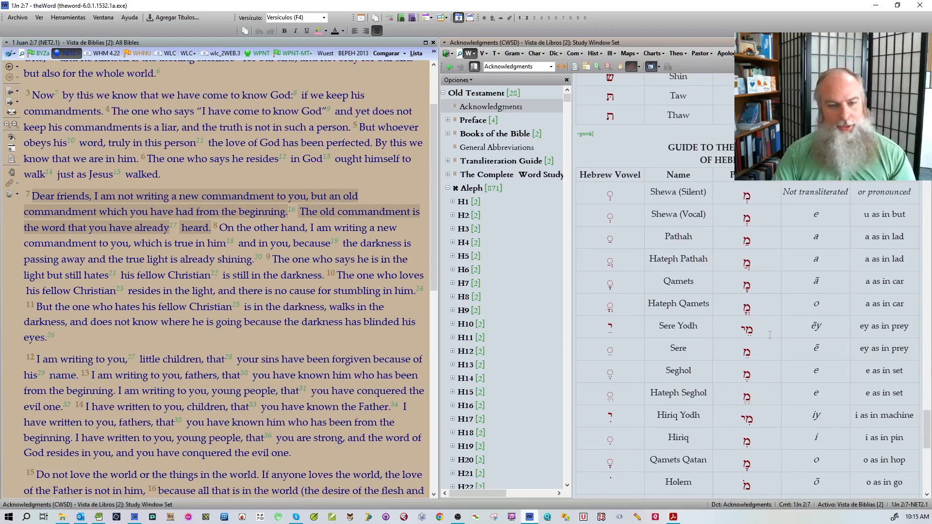
pyautogui.click(818, 280)
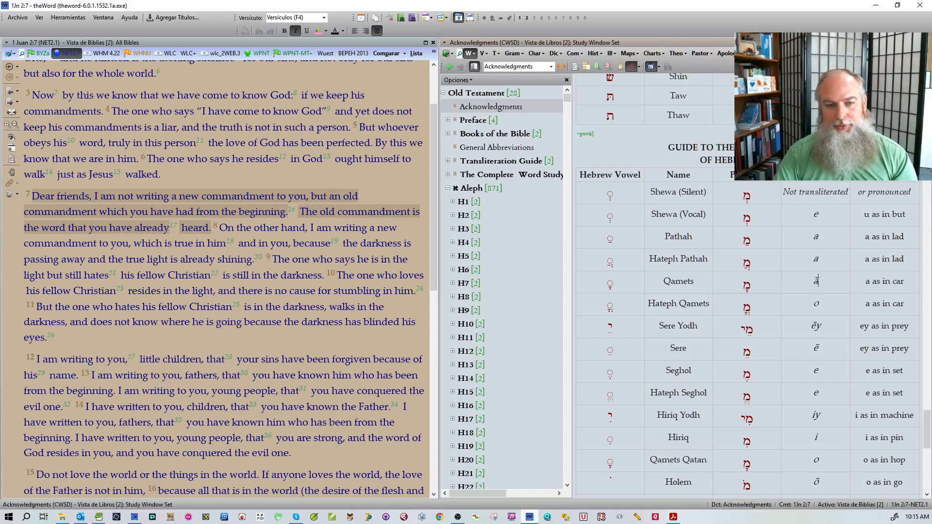
pyautogui.scroll(-10, 816, 286)
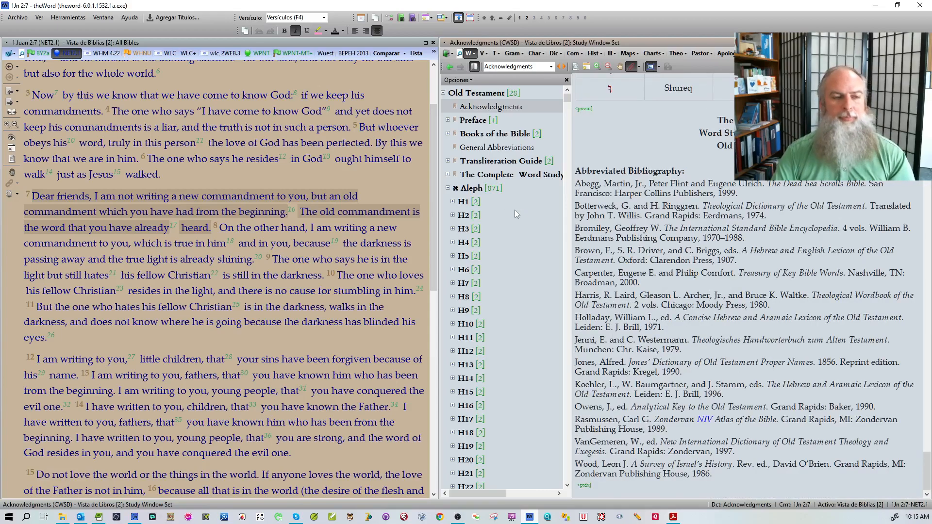
# - Open dictionary entry H1 under Aleph, copy its heading with Hebrew word and transliteration, and paste it on line 5 of the untitled EditPad Pro document
pyautogui.click(472, 191)
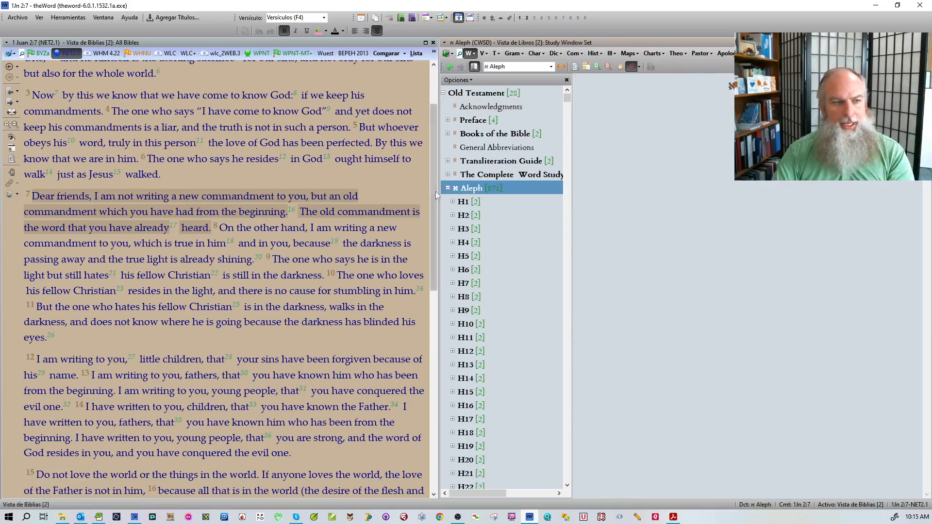
pyautogui.click(465, 202)
pyautogui.moveTo(632, 78); pyautogui.dragTo(571, 88)
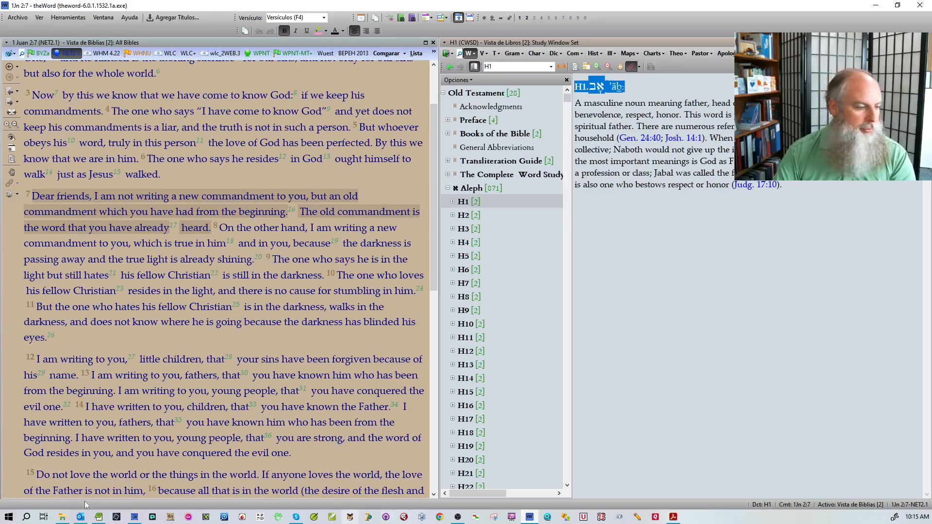
pyautogui.click(99, 517)
pyautogui.click(99, 517)
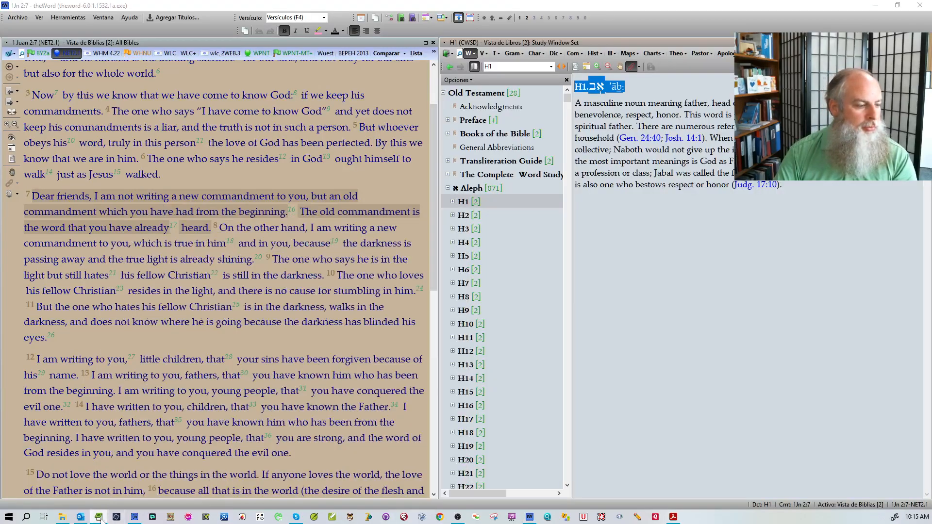
pyautogui.click(99, 517)
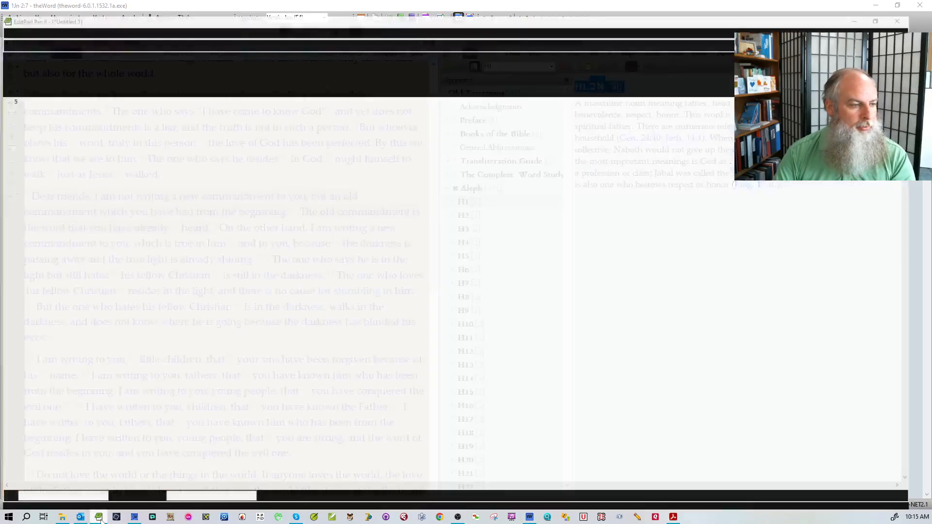
pyautogui.write("H1 אָב 'āḇ")
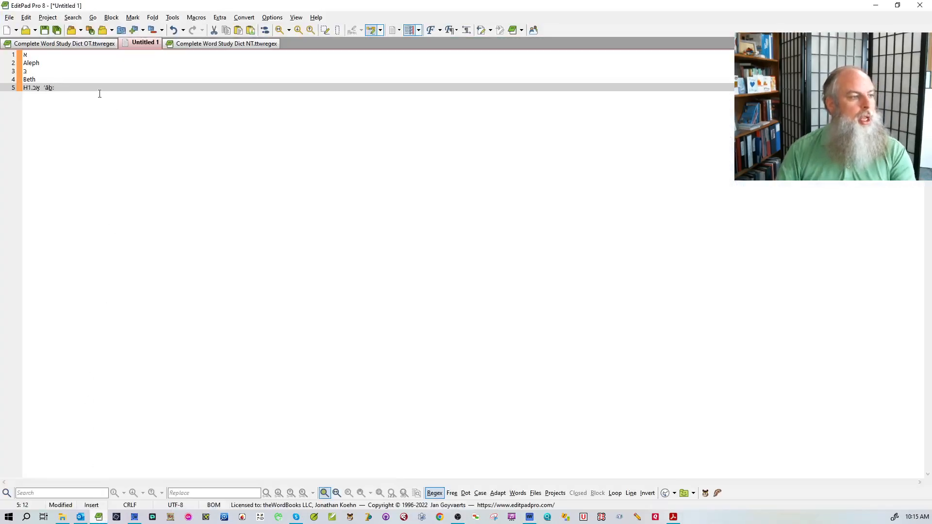
# - Return to the OT regex file and go to note line 1 about loading the reflow with Detect References
pyautogui.click(82, 41)
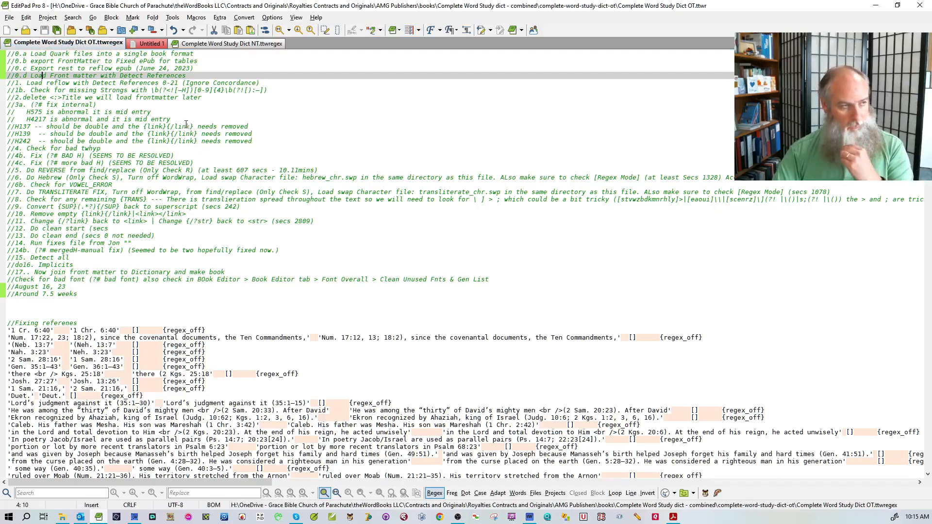
pyautogui.click(258, 84)
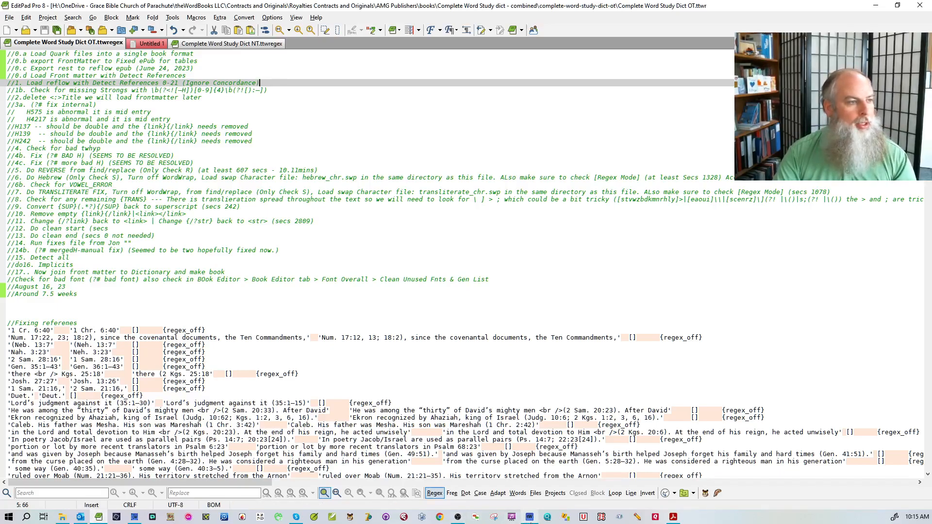
# - Go to note line 0.d about loading front matter, switch to TotheWord, and load Complete Word Study Dict OT.ttwregex as regex rules for special opening
pyautogui.click(92, 77)
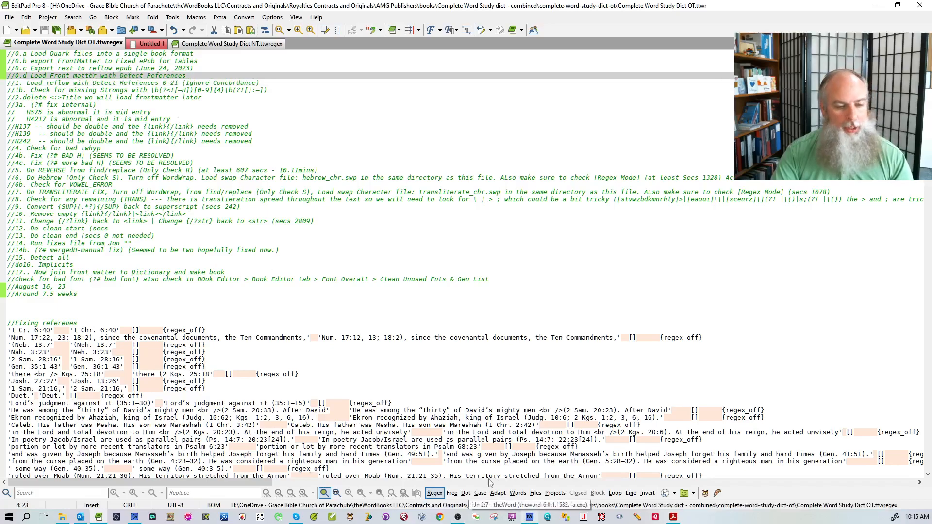
pyautogui.click(135, 517)
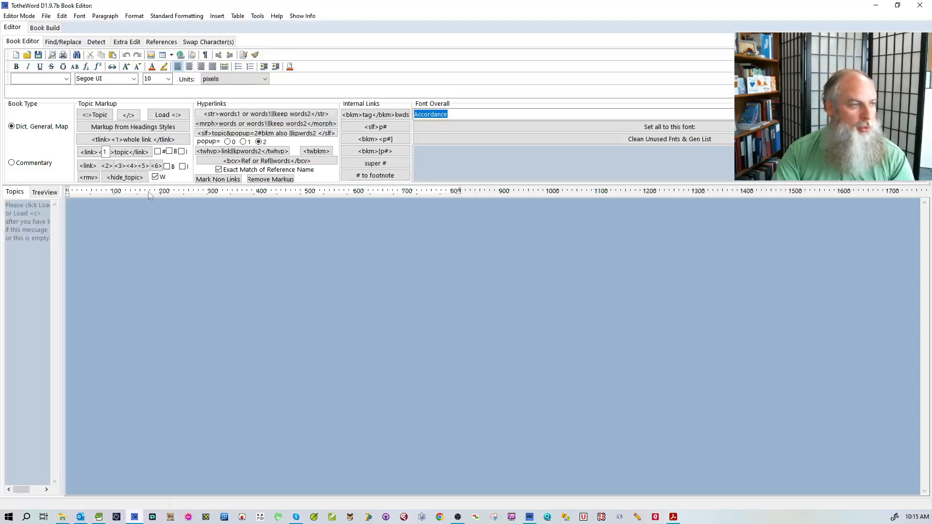
pyautogui.click(46, 16)
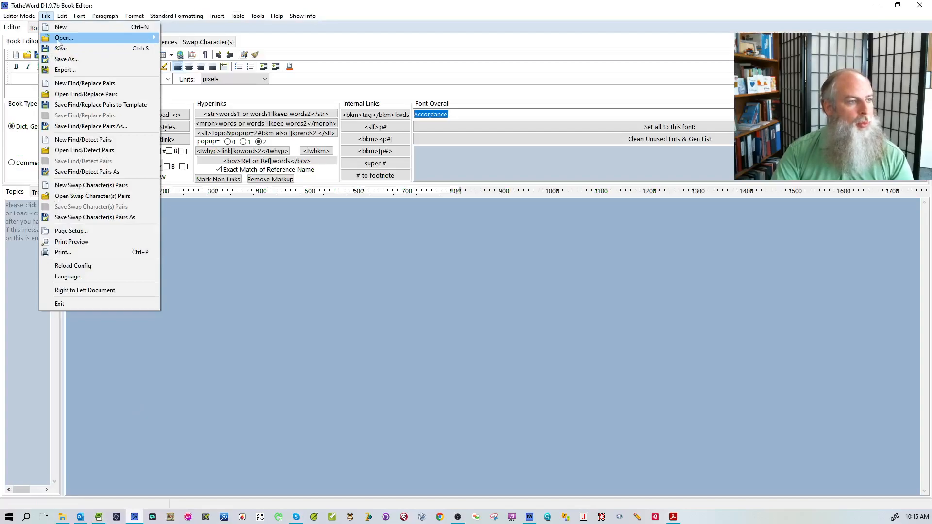
pyautogui.moveTo(57, 38)
pyautogui.moveTo(187, 38)
pyautogui.click(333, 122)
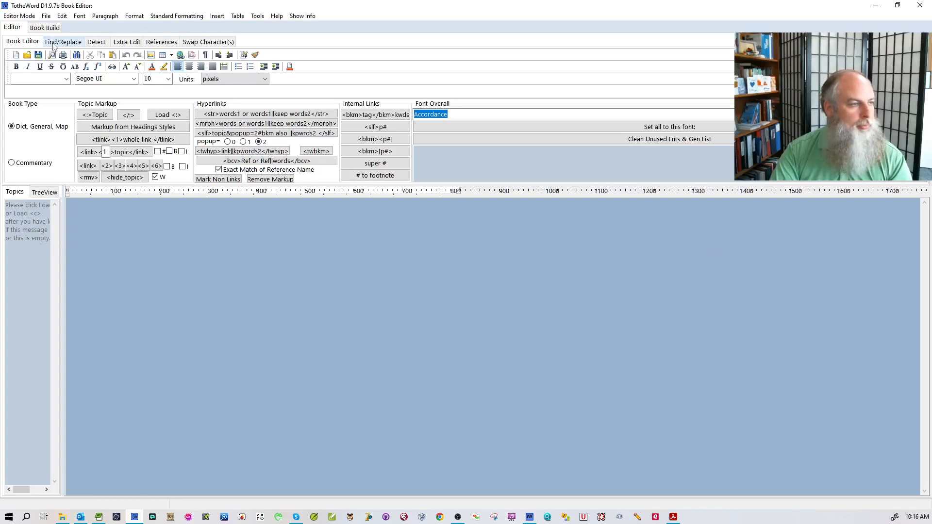
# - Start a New Special open in the Book Editor and browse to the OEBPS folder inside ePub's 00-OTDICT-FrontMatter folder
pyautogui.click(46, 16)
pyautogui.moveTo(62, 37)
pyautogui.moveTo(189, 38)
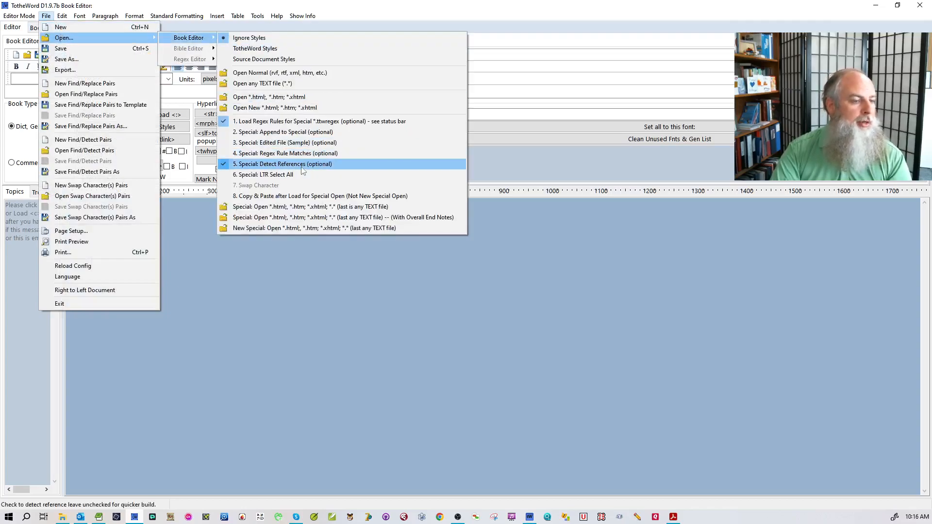
pyautogui.click(281, 228)
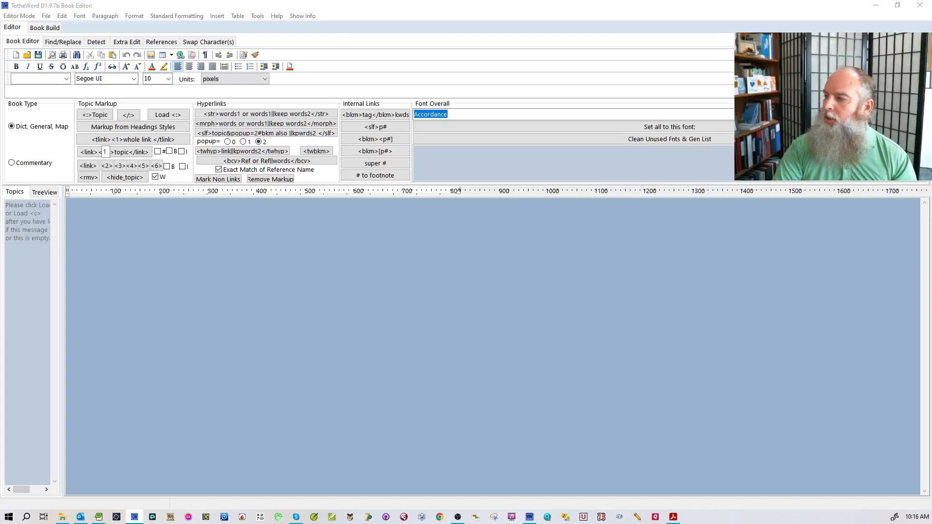
pyautogui.hotkey('ctrl', 'o')
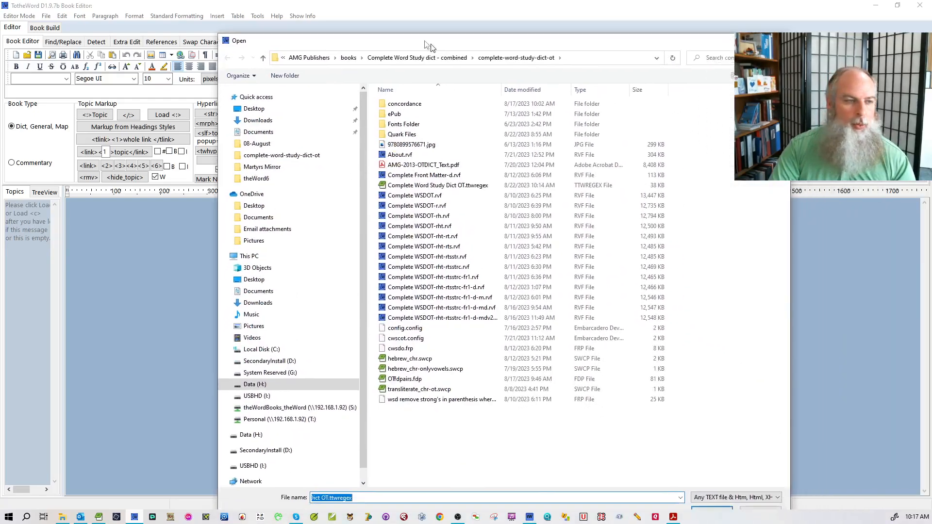
pyautogui.doubleClick(361, 115)
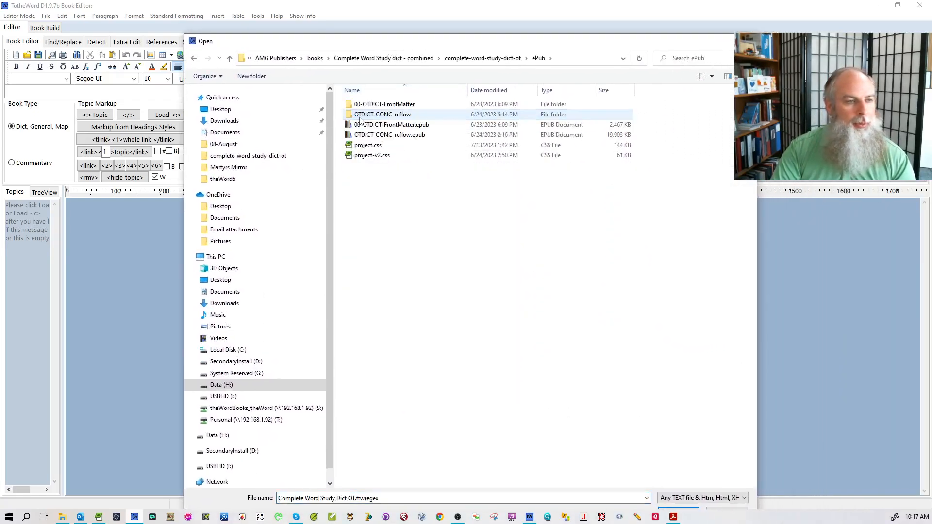
pyautogui.click(410, 108)
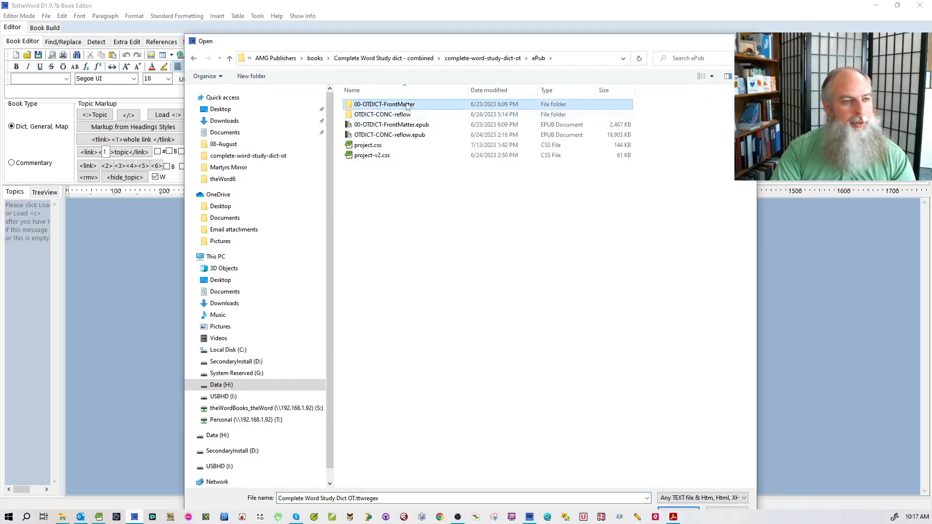
pyautogui.doubleClick(407, 107)
pyautogui.doubleClick(406, 105)
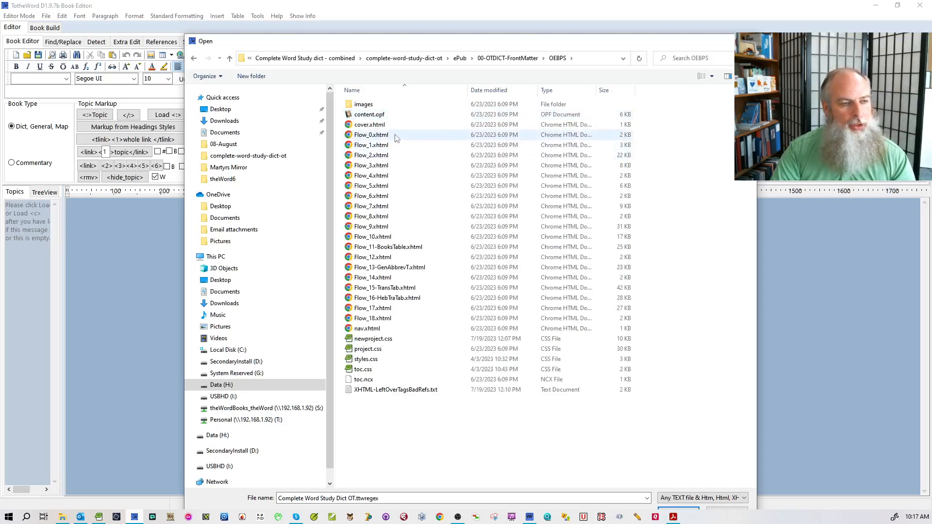
# - Load the front matter files Flow_0.xhtml through Flow_11-BooksTable.xhtml together and dismiss the error message
pyautogui.click(396, 136)
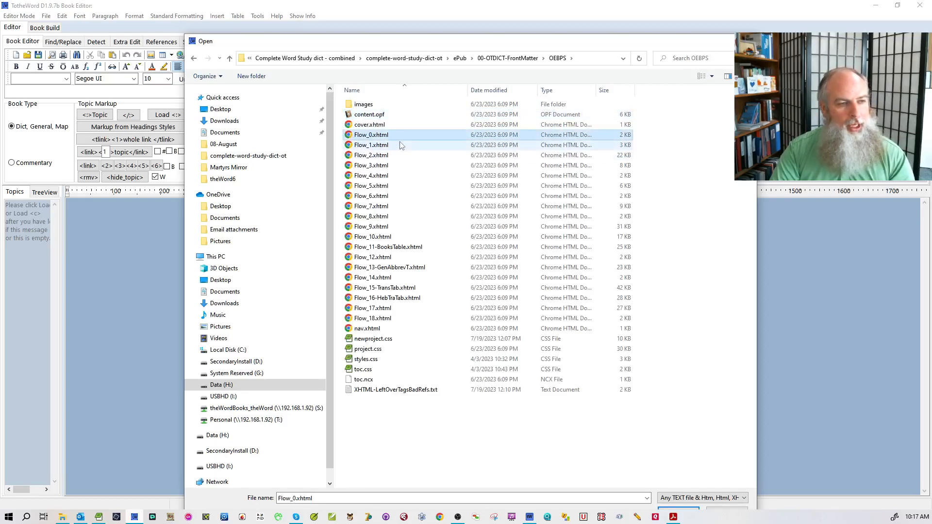
pyautogui.keyDown('shift'); pyautogui.click(398, 189); pyautogui.keyUp('shift')
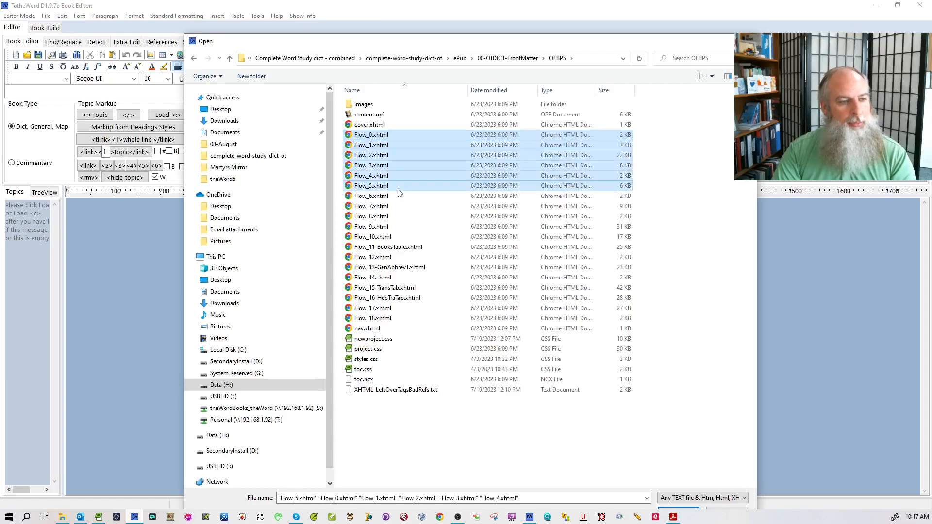
pyautogui.keyDown('shift'); pyautogui.click(427, 248); pyautogui.keyUp('shift')
pyautogui.moveTo(504, 44); pyautogui.dragTo(470, 28)
pyautogui.click(645, 496)
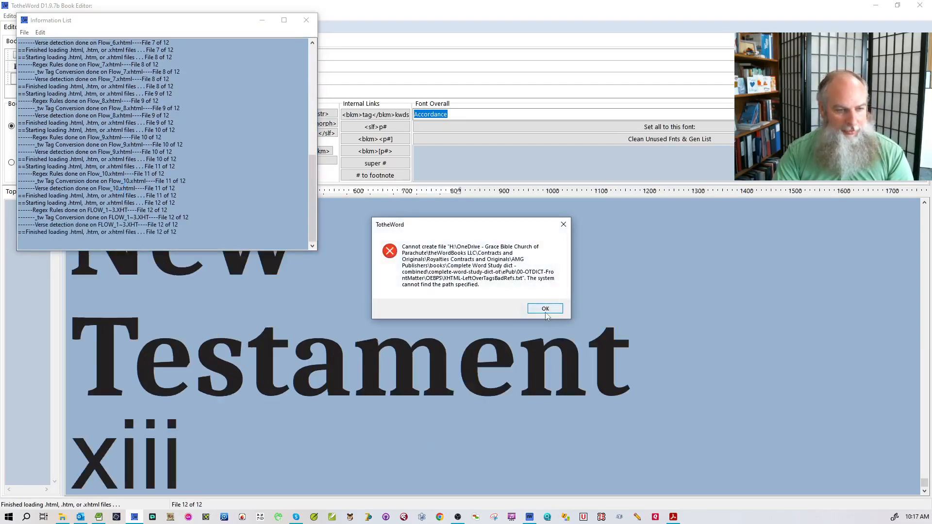
pyautogui.click(546, 310)
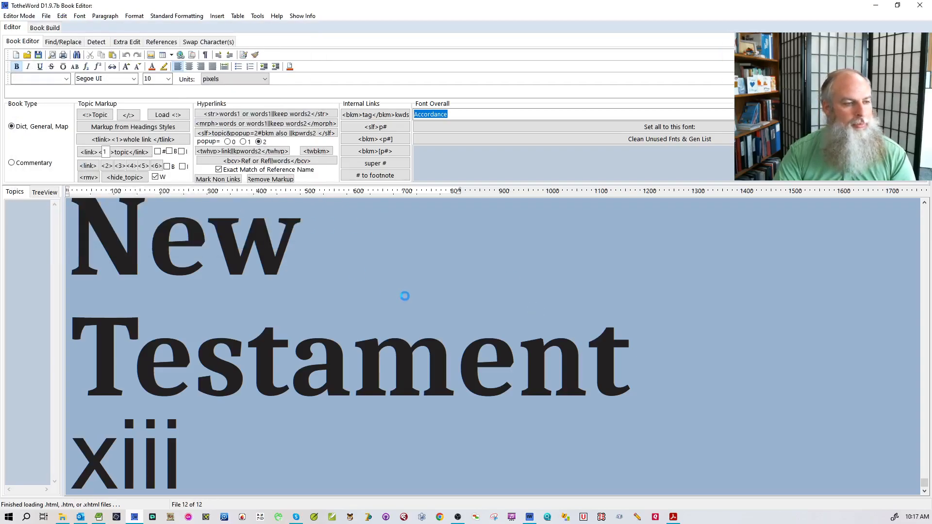
# - Select all of the loaded front matter text and set its font size to 12
pyautogui.click(925, 461)
pyautogui.moveTo(924, 461); pyautogui.dragTo(929, 421)
pyautogui.click(62, 16)
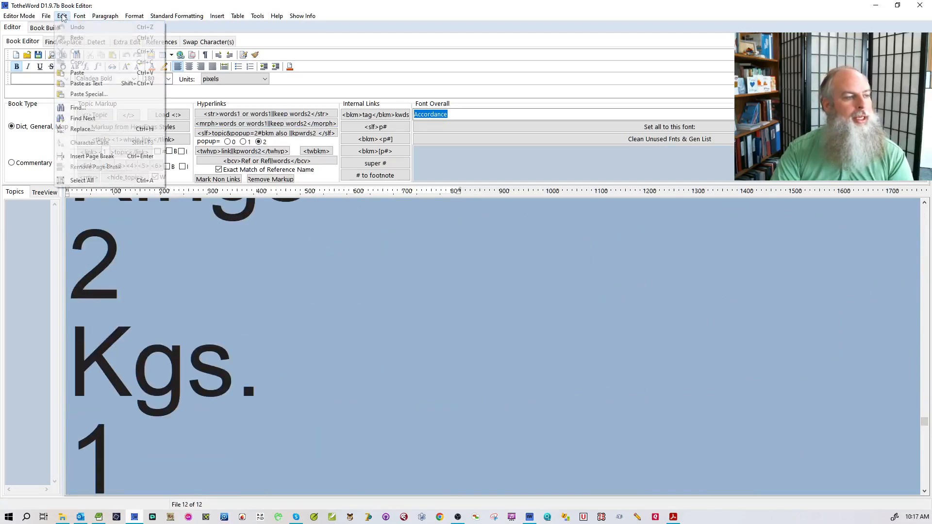
pyautogui.click(80, 180)
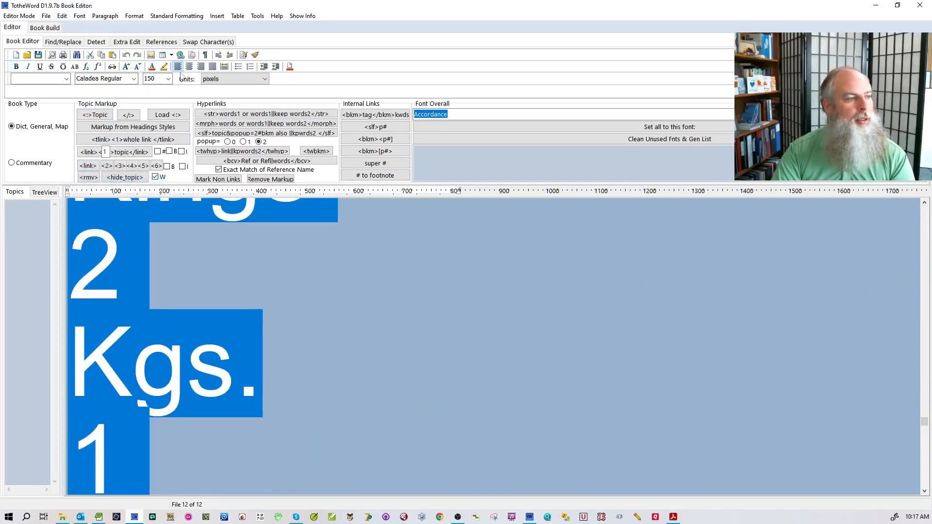
pyautogui.click(154, 79)
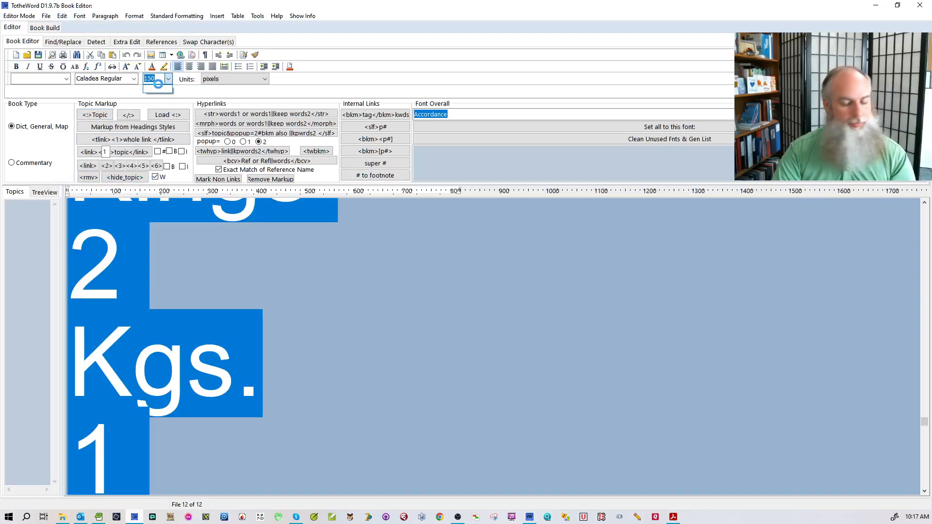
pyautogui.write('12')
pyautogui.press('Return')
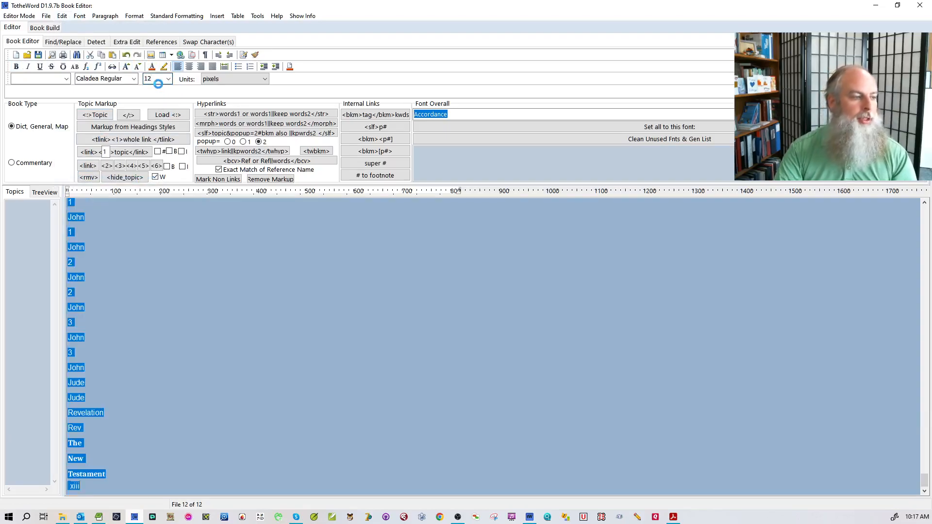
# - Look through the loaded list of Bible book names and abbreviations from the New Testament back to the Old Testament
pyautogui.click(194, 374)
pyautogui.scroll(10, 208, 414)
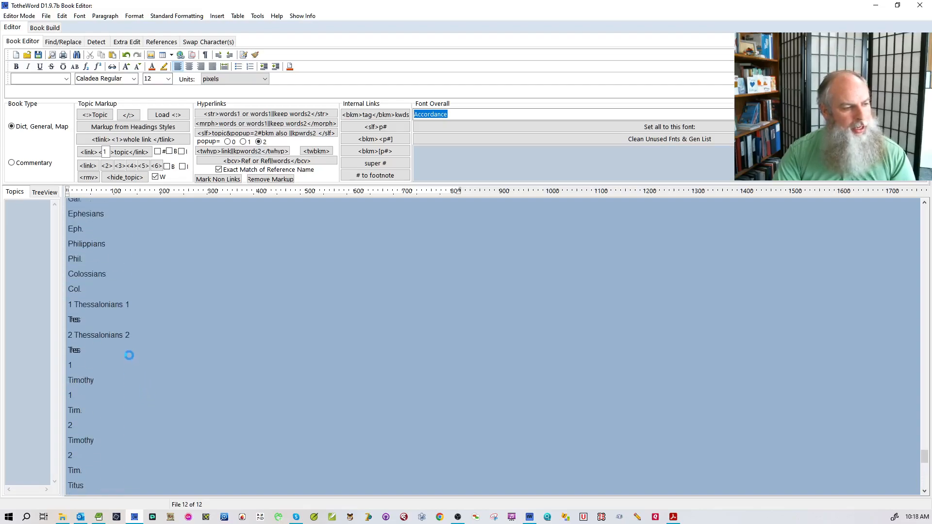
pyautogui.scroll(2, 128, 355)
pyautogui.scroll(8, 206, 366)
pyautogui.scroll(10, 209, 362)
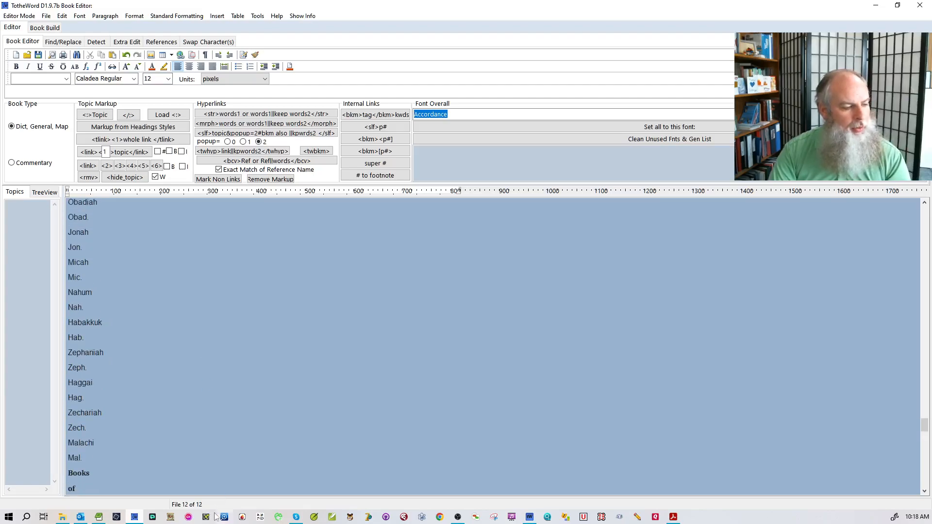
# - Switch to File Explorer, view the ePub folder inside complete-word-study-dict-ot, and go back to its parent folder
pyautogui.click(63, 517)
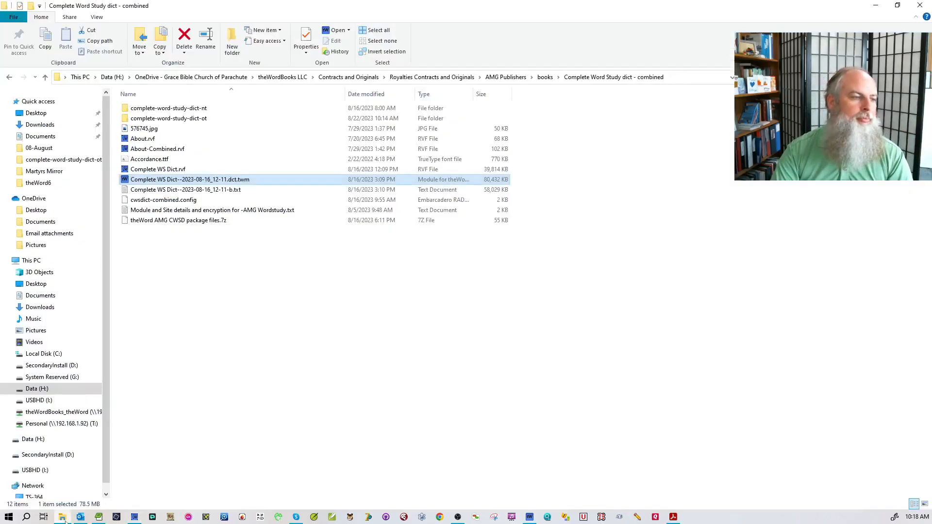
pyautogui.click(169, 119)
pyautogui.doubleClick(169, 120)
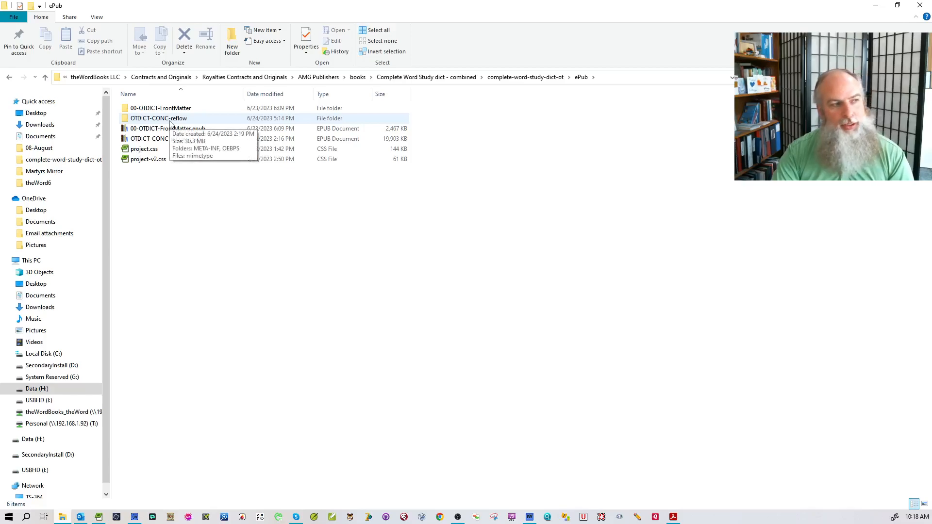
pyautogui.click(10, 77)
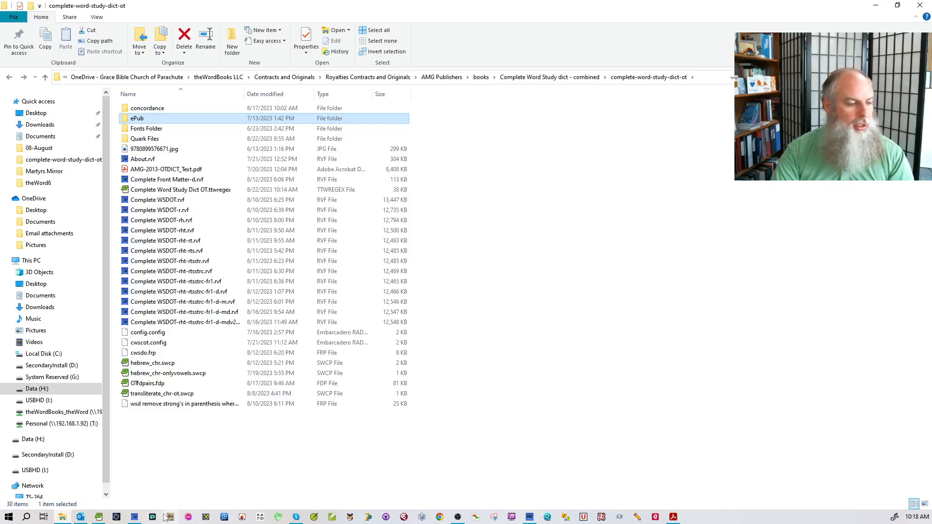
# - Switch back to TotheWord and examine the Subdivided Entries section and the title page of the loaded front matter
pyautogui.click(136, 517)
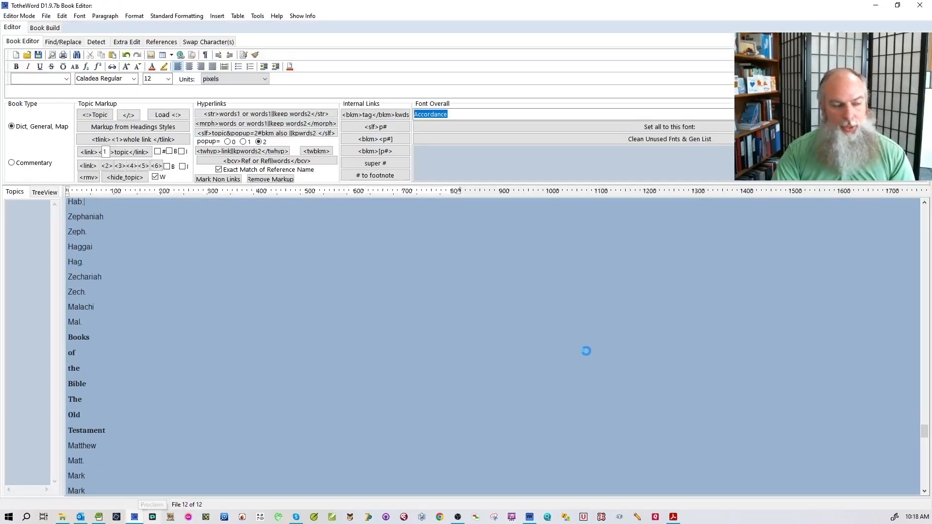
pyautogui.moveTo(924, 430); pyautogui.dragTo(906, 326)
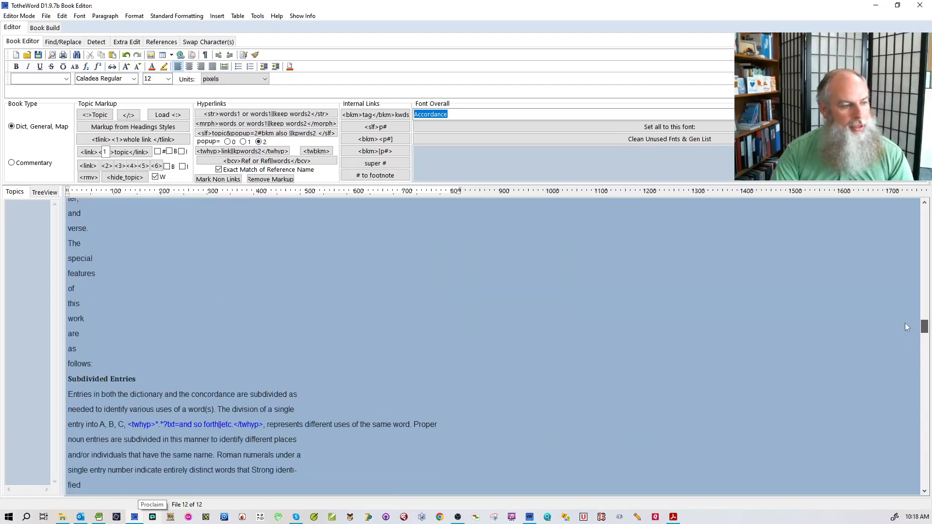
pyautogui.click(179, 372)
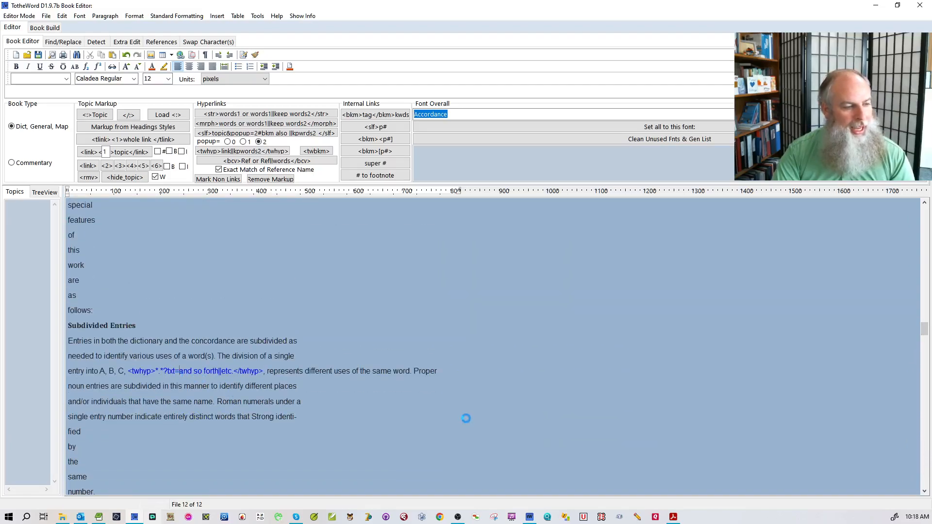
pyautogui.moveTo(925, 330); pyautogui.dragTo(918, 201)
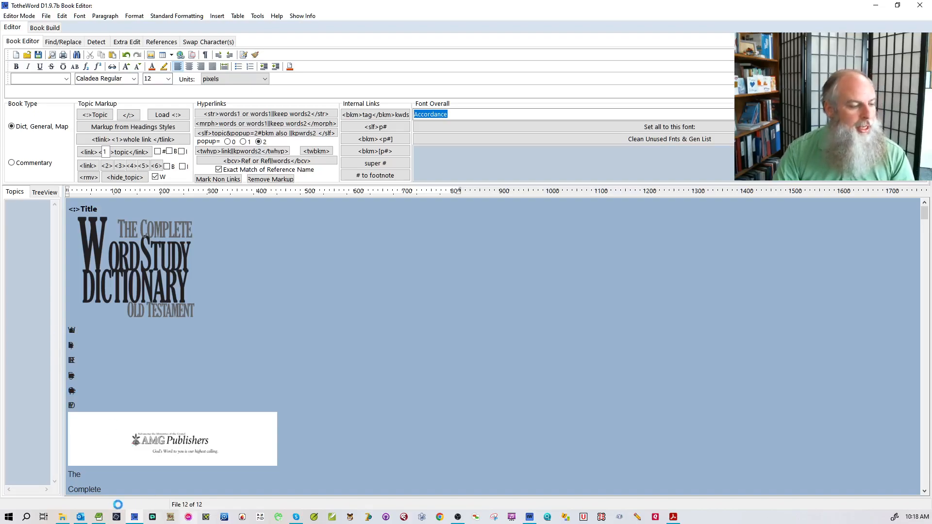
# - Switch to EditPad Pro, go to note line 1 about loading the reflow with Detect References, and return to TotheWord
pyautogui.click(99, 517)
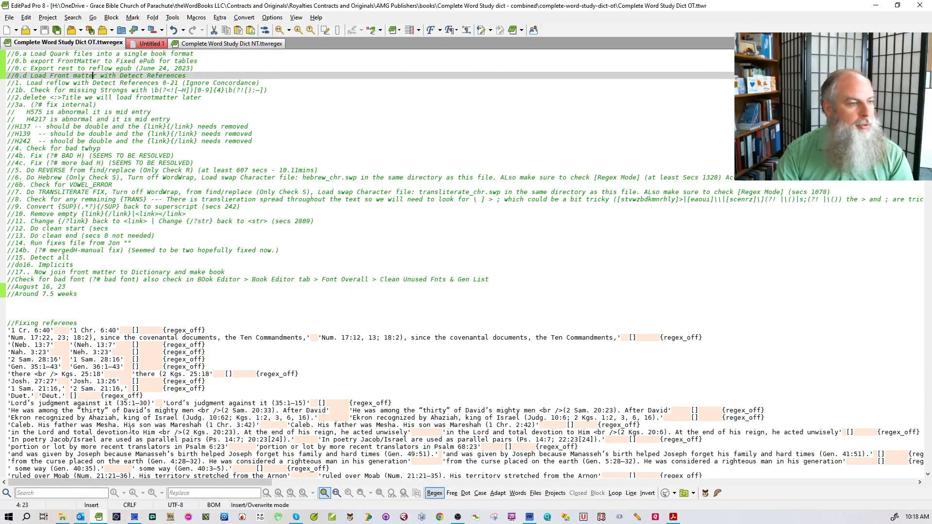
pyautogui.click(112, 84)
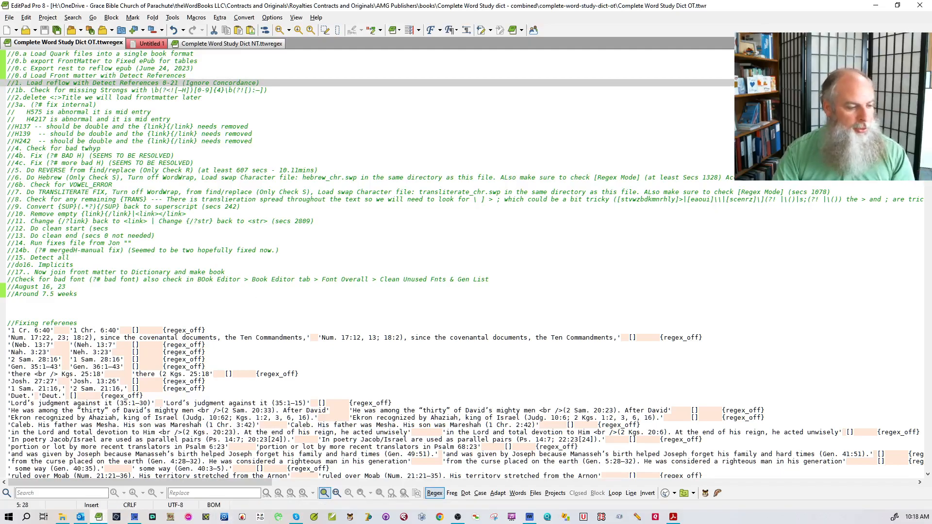
pyautogui.click(135, 517)
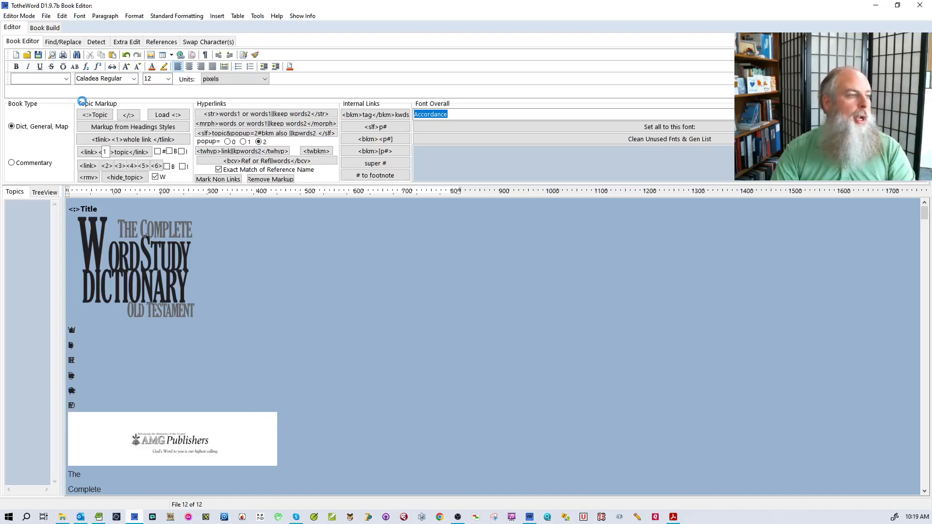
# - Load Flow_7.xhtml from the OEBPS folder inside OTDICT-CONC-reflow as a New Special file with Detect References enabled
pyautogui.click(46, 16)
pyautogui.moveTo(64, 37)
pyautogui.moveTo(188, 38)
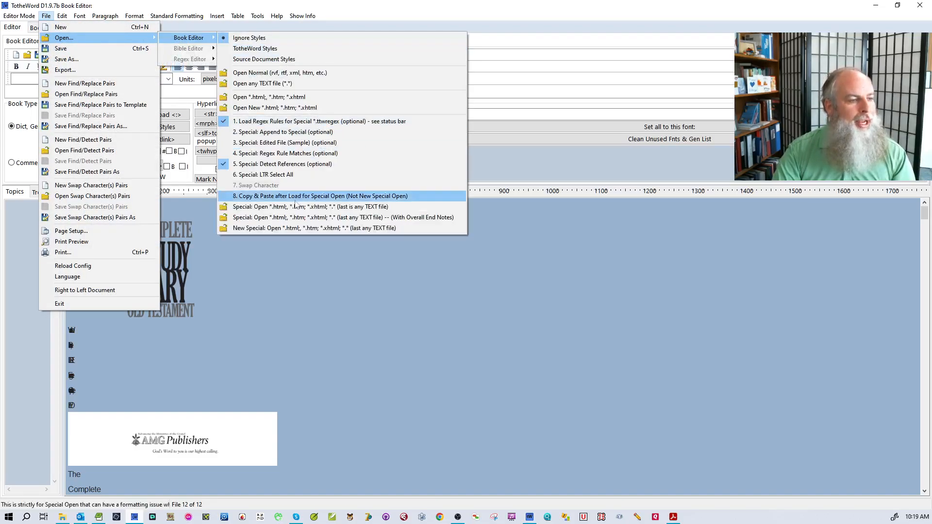
pyautogui.click(297, 228)
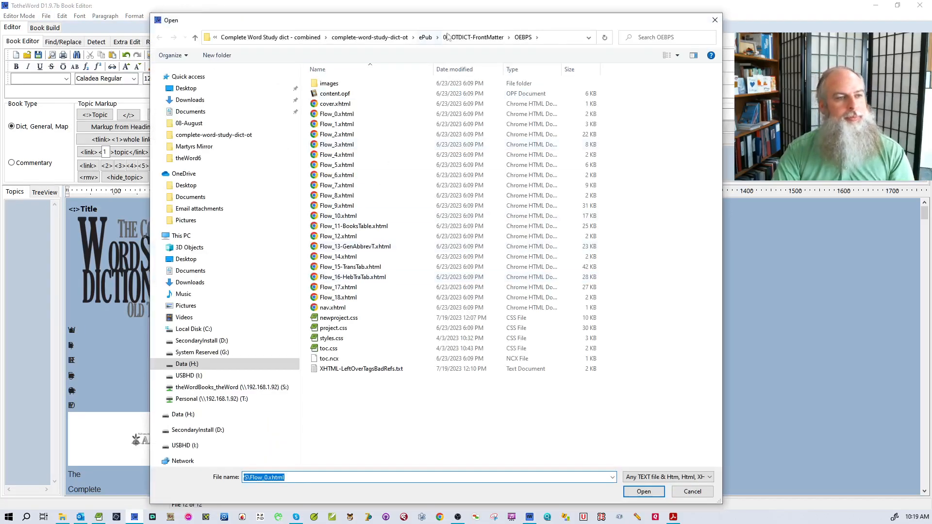
pyautogui.click(425, 37)
pyautogui.doubleClick(351, 94)
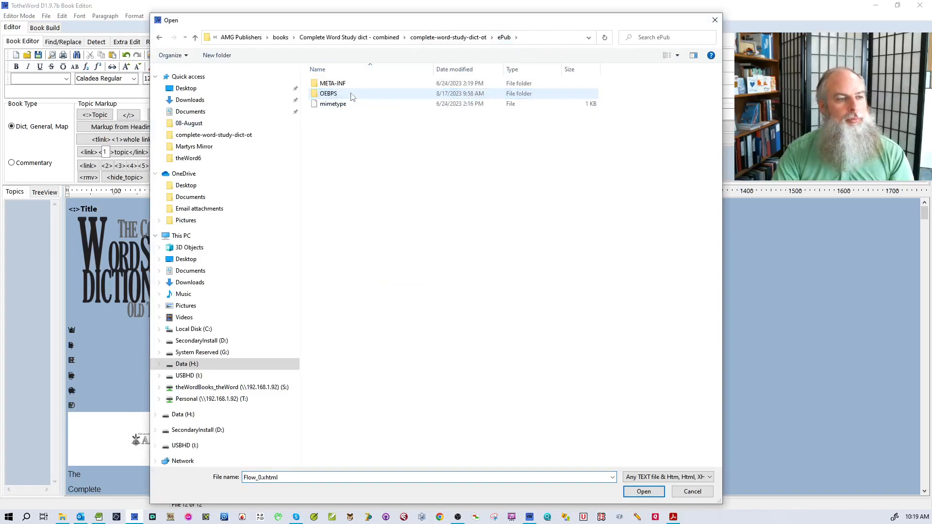
pyautogui.doubleClick(351, 94)
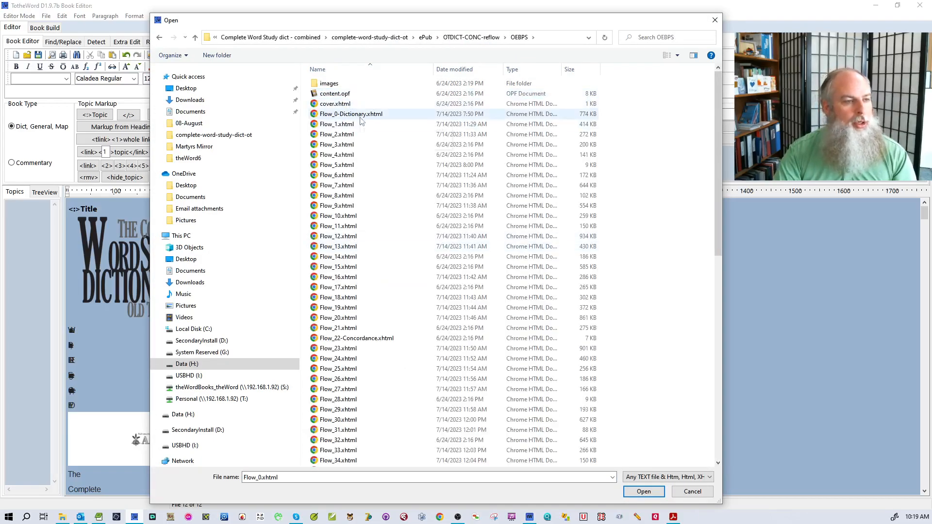
pyautogui.click(361, 186)
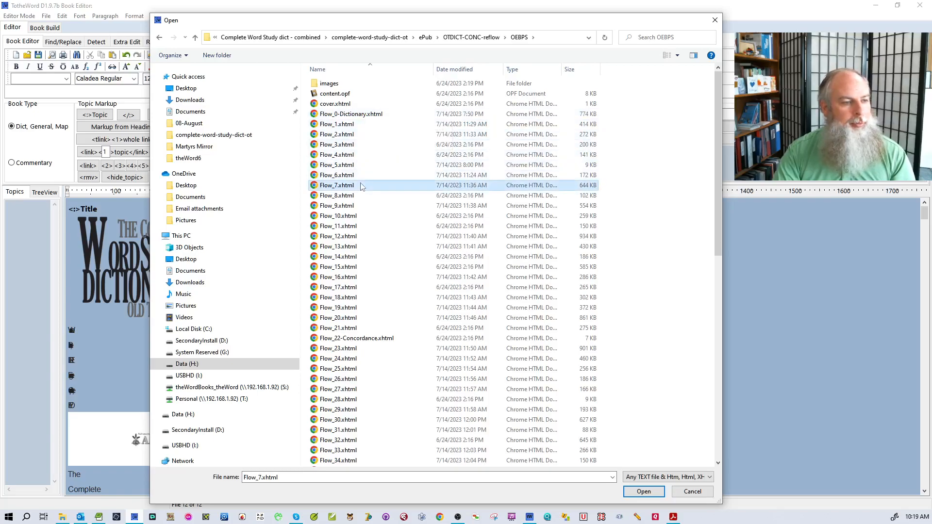
pyautogui.doubleClick(361, 186)
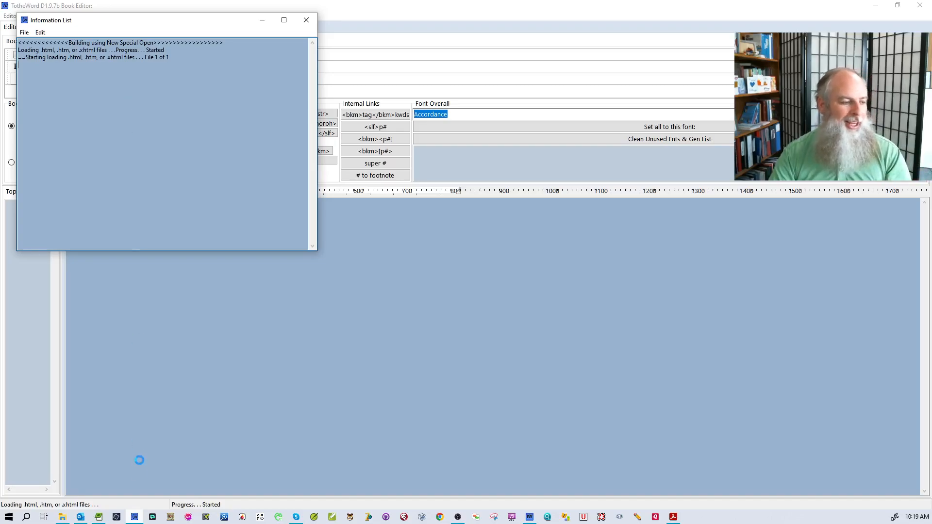
# - Switch to EditPad Pro, search the OT ttwregex file for "strong", and look for the rules that handle Strong's numbers
pyautogui.click(99, 517)
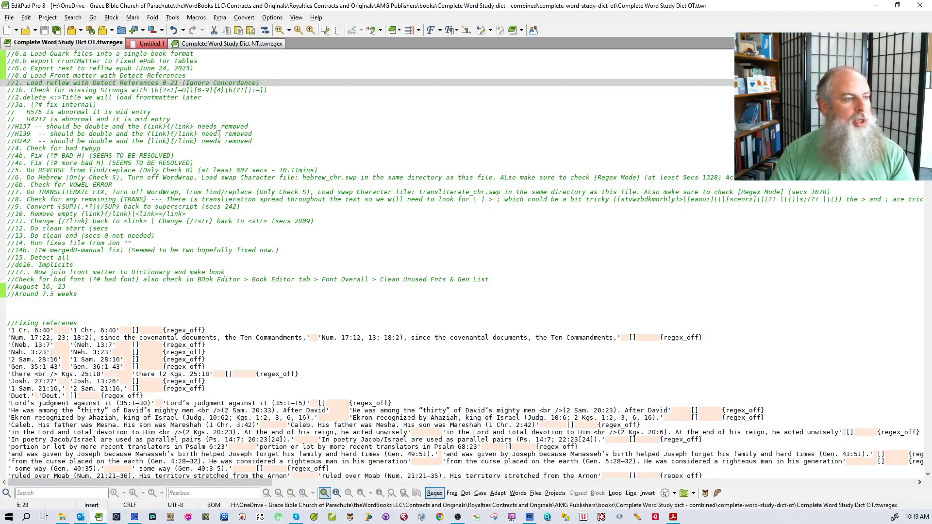
pyautogui.click(107, 90)
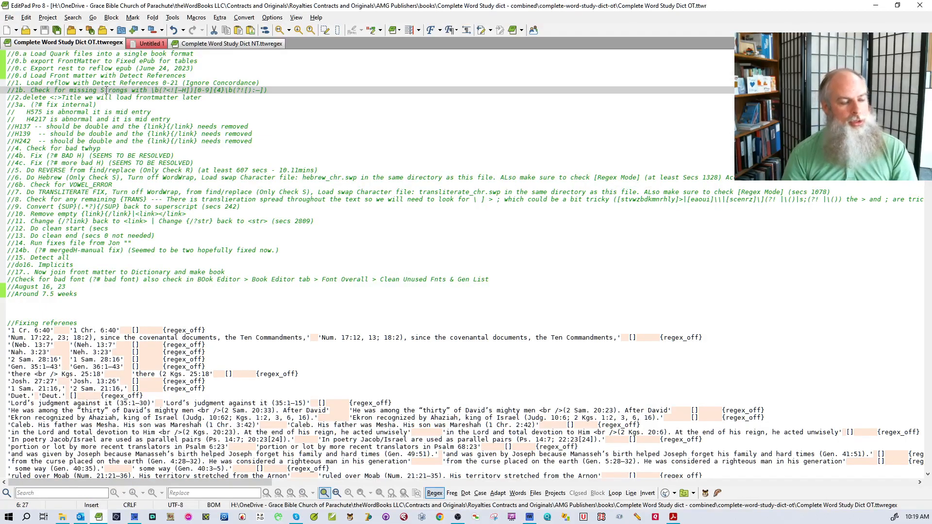
pyautogui.click(91, 493)
pyautogui.write('strong')
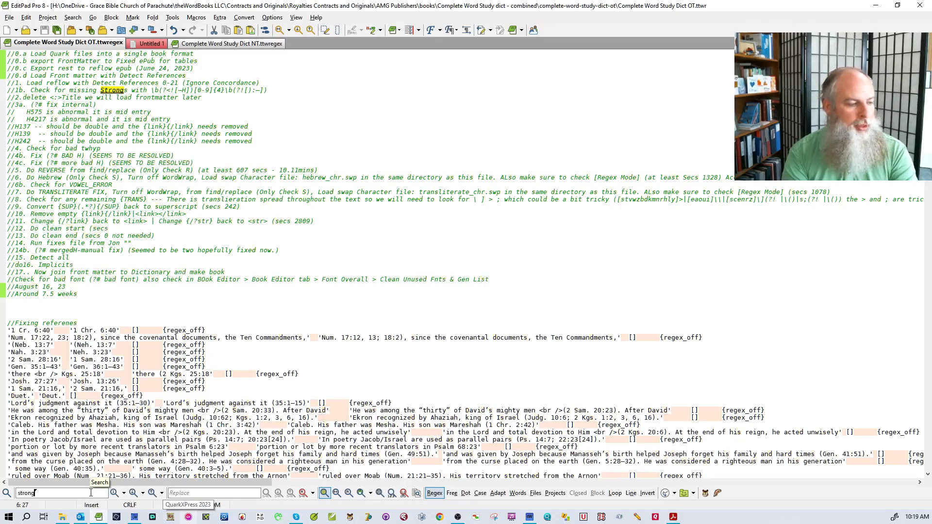
pyautogui.scroll(-20, 189, 241)
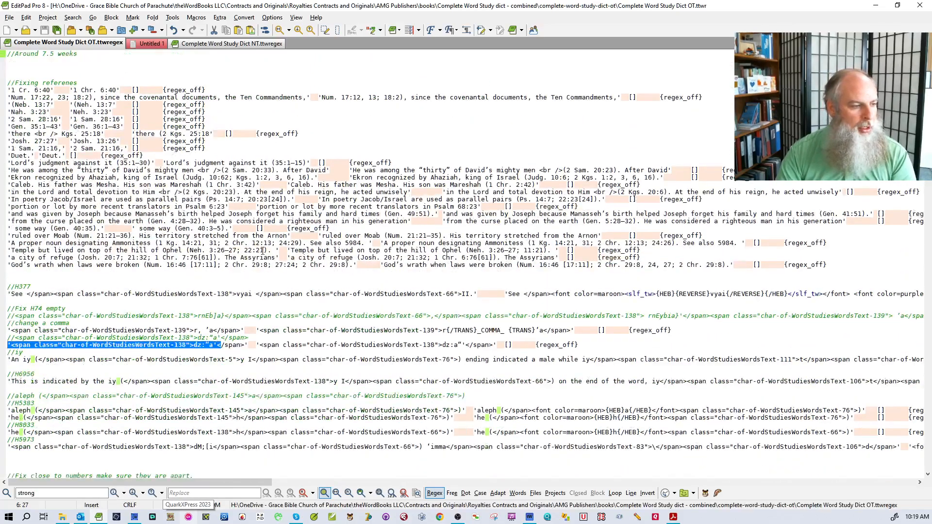
pyautogui.scroll(-20, 188, 241)
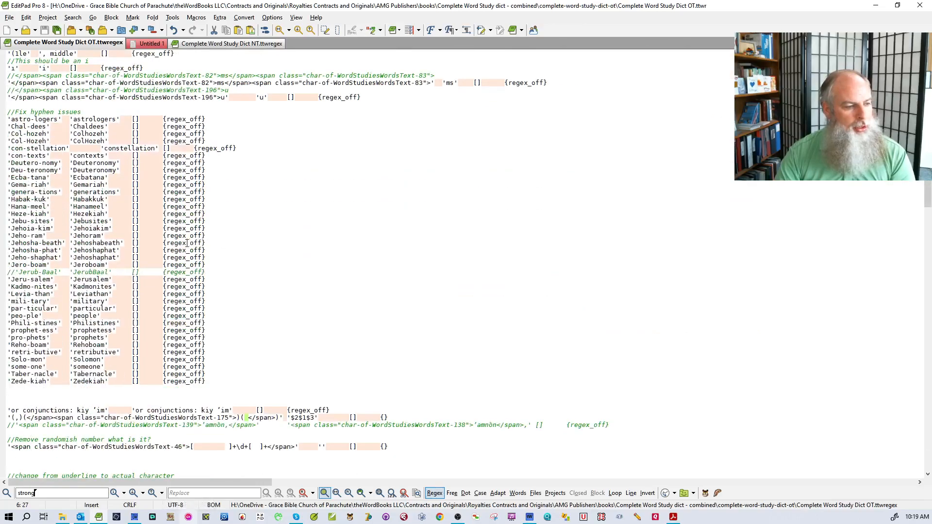
pyautogui.scroll(-20, 189, 243)
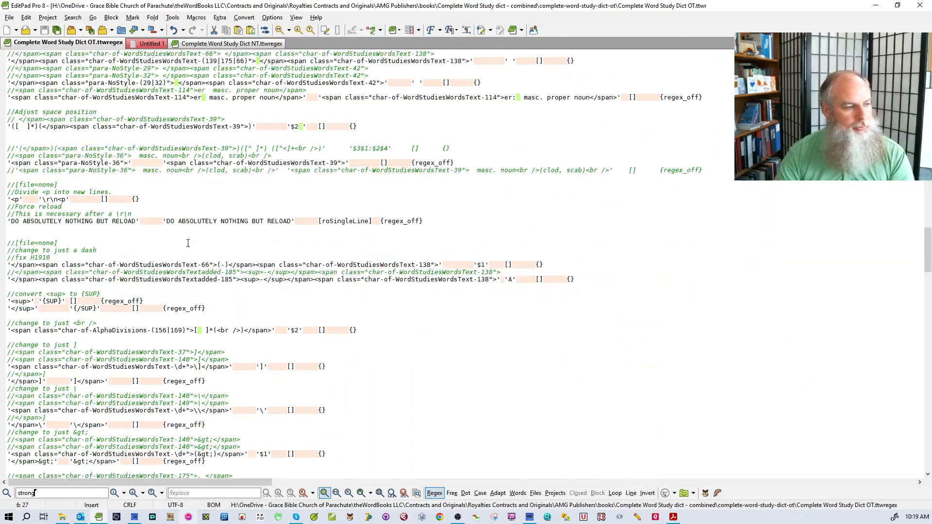
pyautogui.scroll(-15, 188, 243)
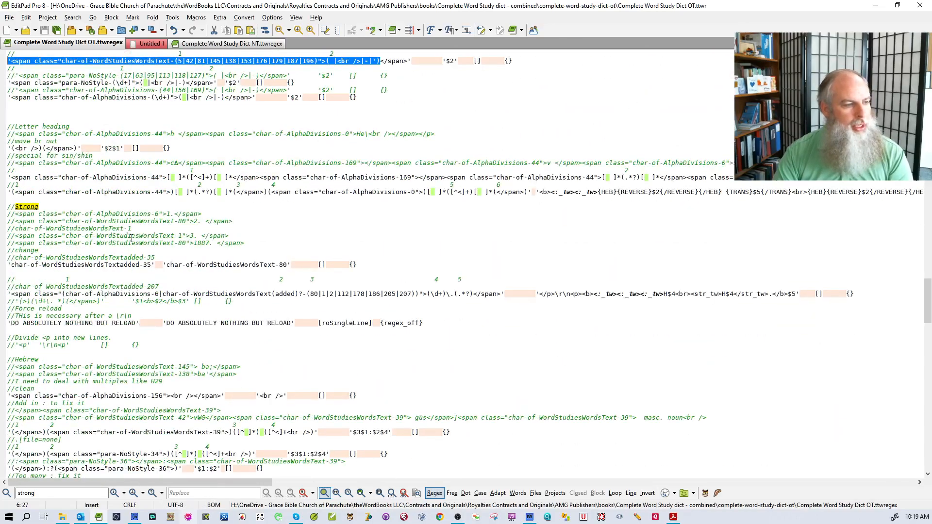
# - Examine the Strong rule's replacement text, highlighting the H prefix before $4 and the <str_tw> tag
pyautogui.click(116, 222)
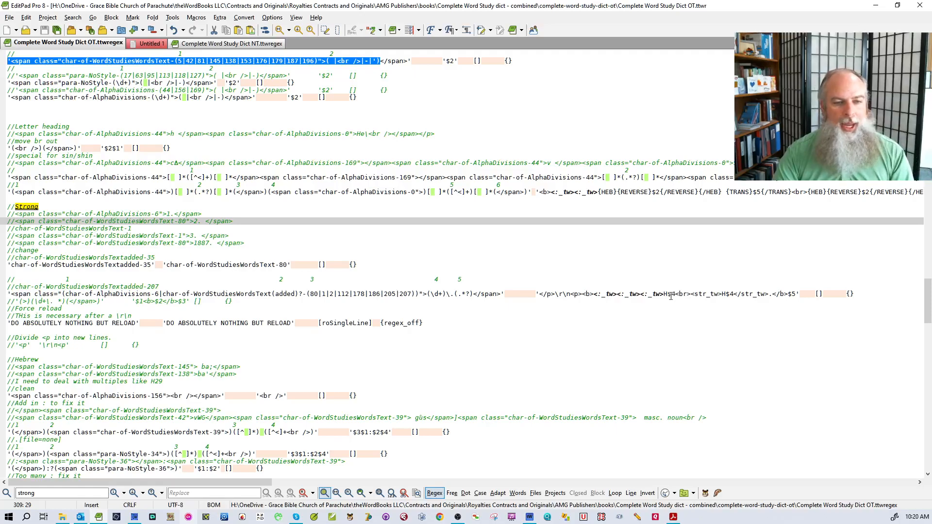
pyautogui.moveTo(668, 292); pyautogui.dragTo(664, 292)
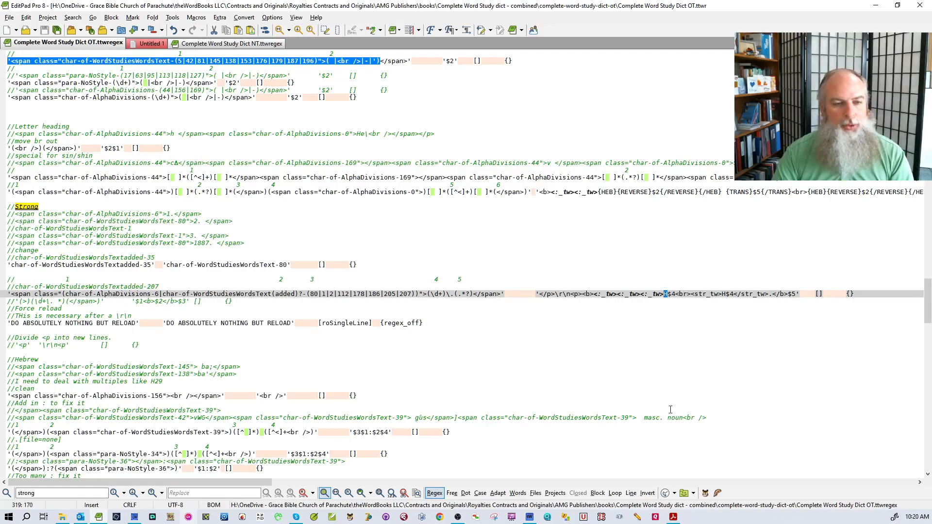
pyautogui.moveTo(727, 293)
pyautogui.mouseDown()
pyautogui.moveTo(703, 294)
pyautogui.moveTo(723, 295)
pyautogui.mouseUp()
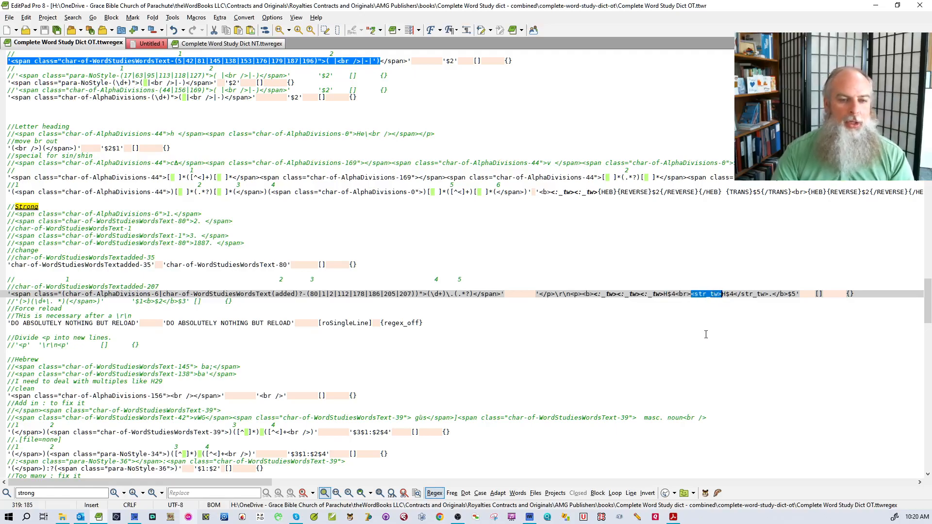
pyautogui.click(365, 311)
# - Look through the Internal strongs rules and the "see entry" rules further down the regex file
pyautogui.scroll(-12, 237, 222)
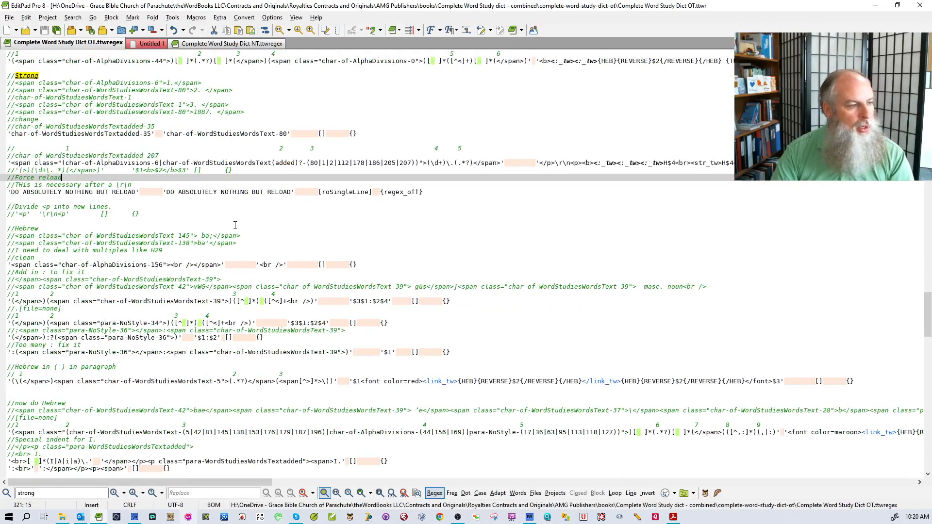
pyautogui.scroll(-14, 237, 222)
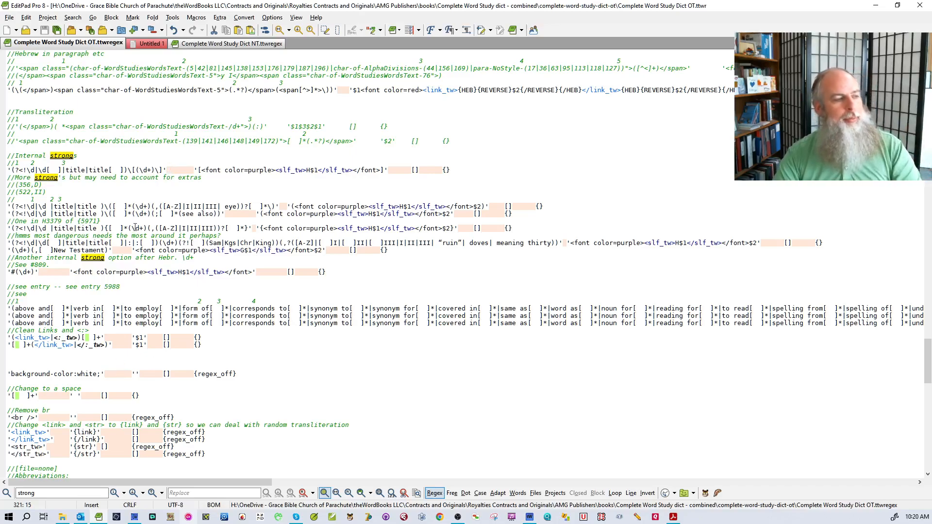
pyautogui.click(26, 207)
pyautogui.click(26, 221)
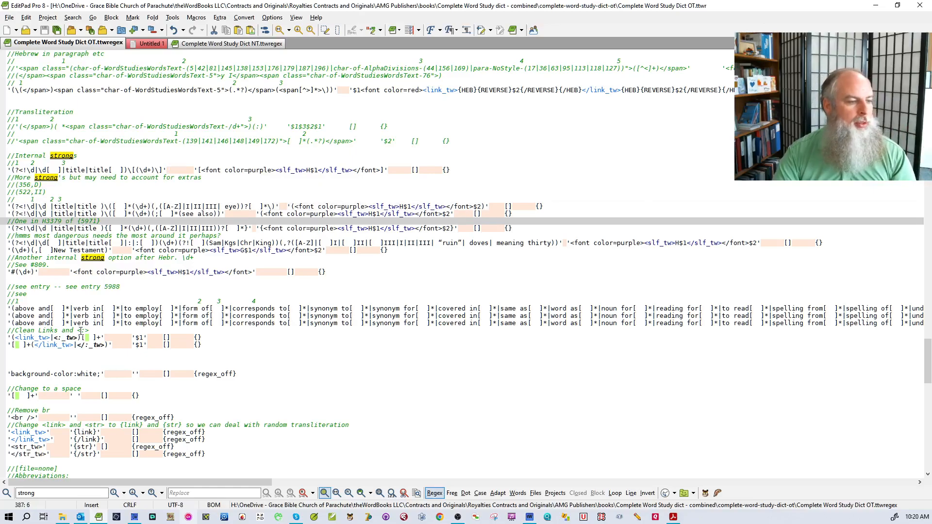
pyautogui.scroll(-7, 259, 313)
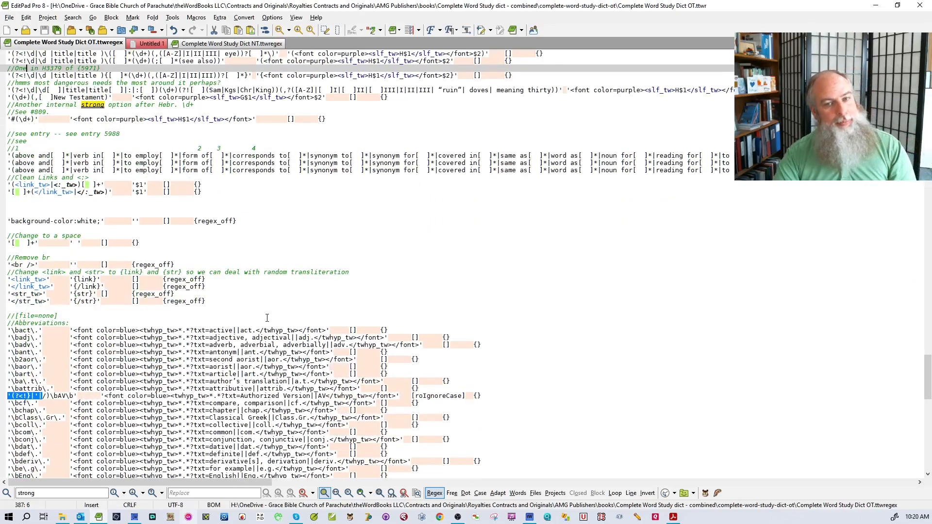
pyautogui.click(128, 164)
pyautogui.press('End')
pyautogui.press('Home')
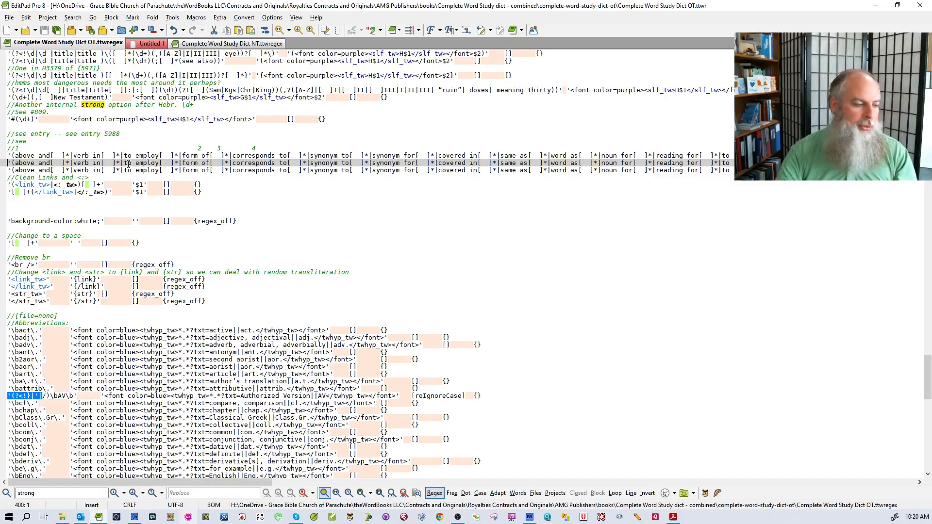
# - Return to TotheWord, dismiss the file creation error, and close the Information List for the Flow_7.xhtml load
pyautogui.click(134, 517)
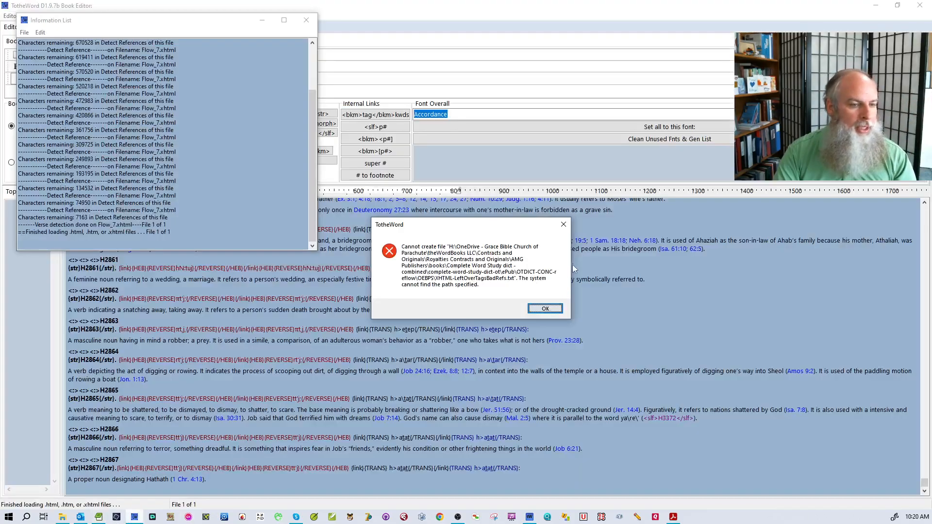
pyautogui.click(538, 309)
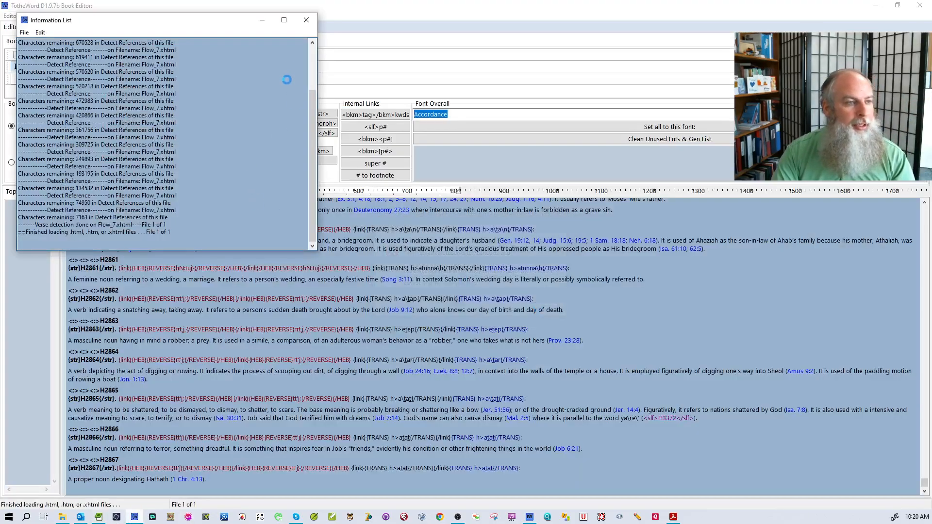
pyautogui.click(306, 20)
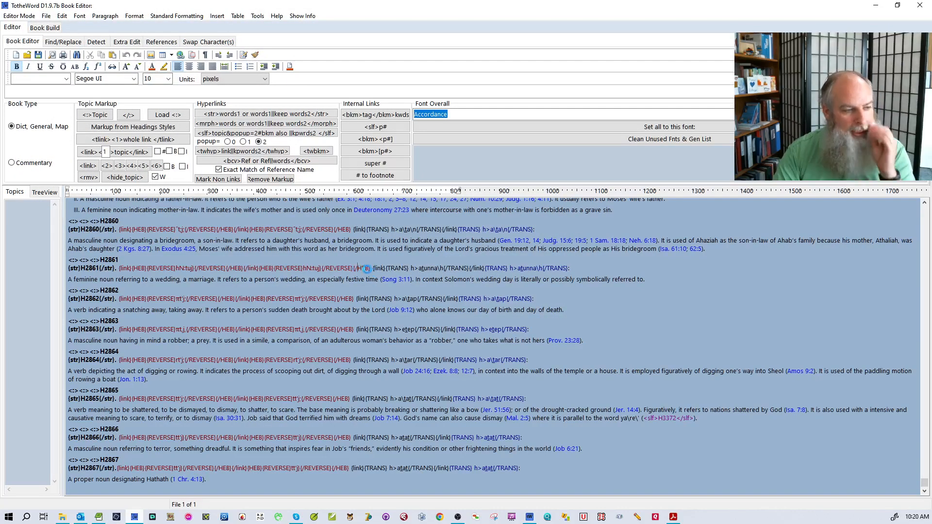
# - Examine the HEB, REVERSE and TRANS tags in the Heth heading at the start, and preview entry H2243's Job 31:33 reference
pyautogui.moveTo(924, 483); pyautogui.dragTo(909, 197)
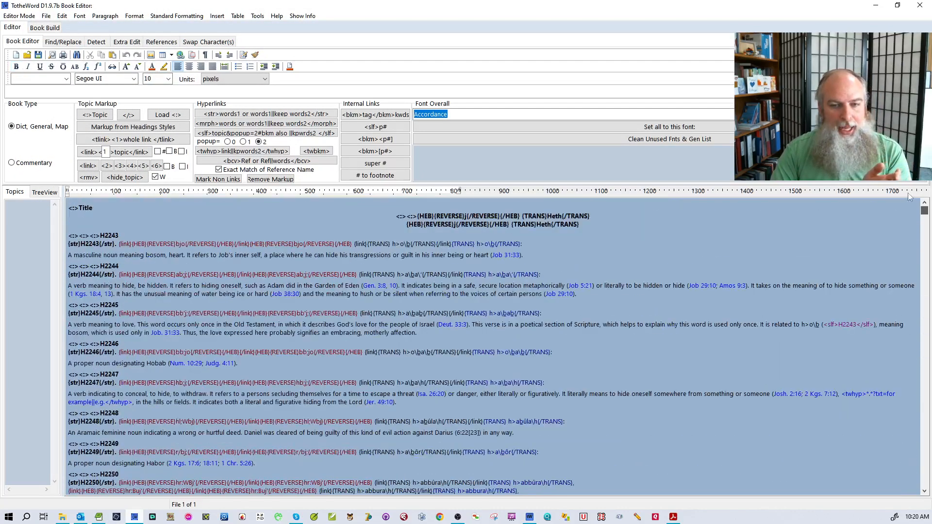
pyautogui.click(144, 223)
pyautogui.doubleClick(425, 216)
pyautogui.doubleClick(451, 216)
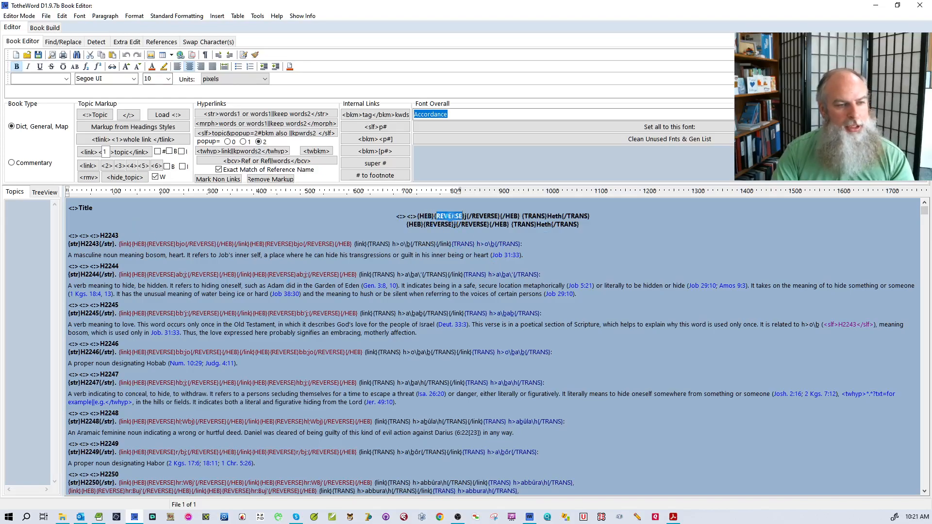
pyautogui.click(505, 214)
pyautogui.doubleClick(534, 216)
pyautogui.doubleClick(577, 216)
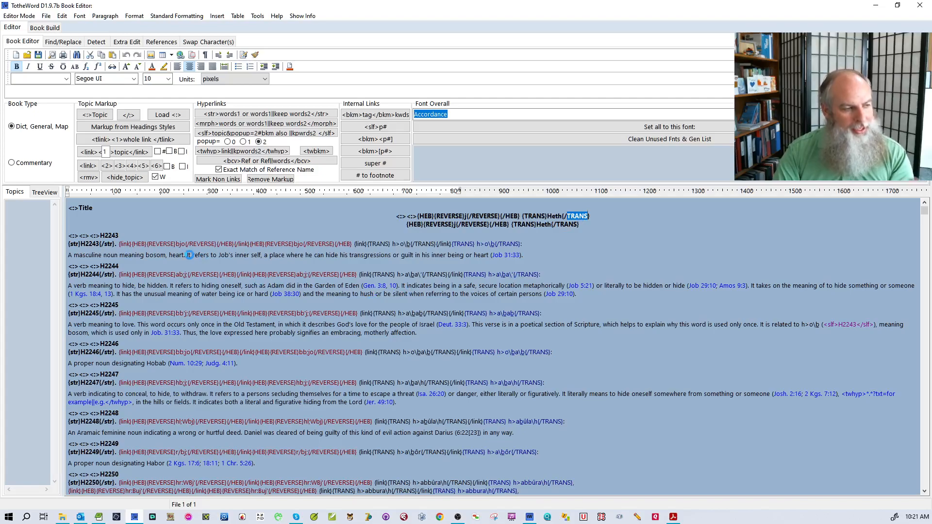
pyautogui.click(76, 244)
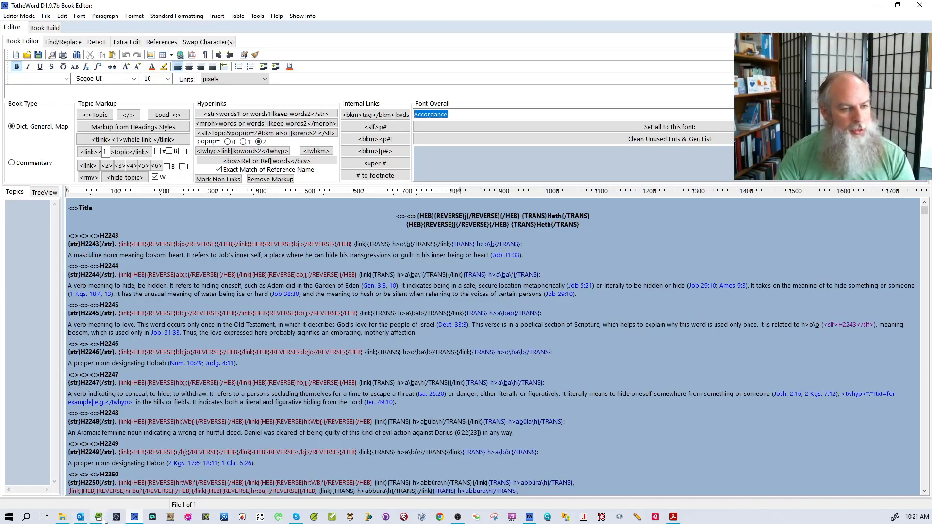
pyautogui.click(502, 255)
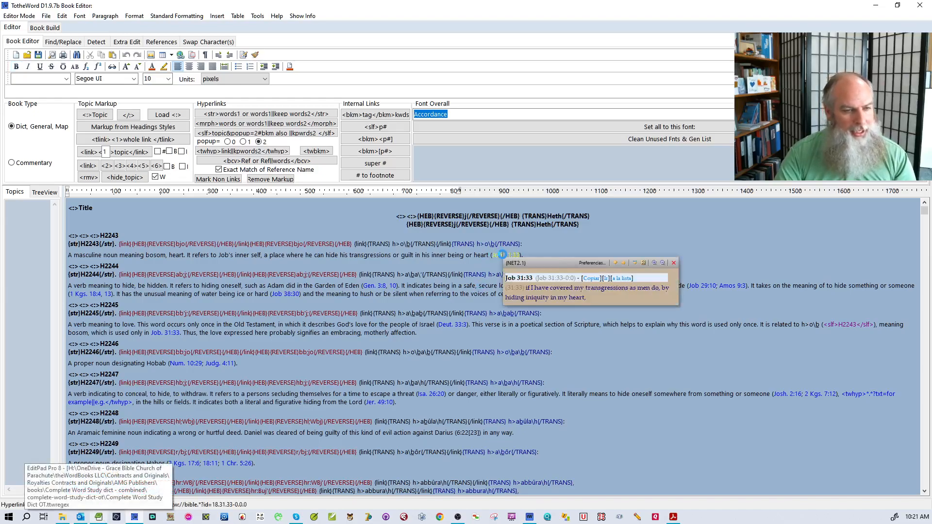
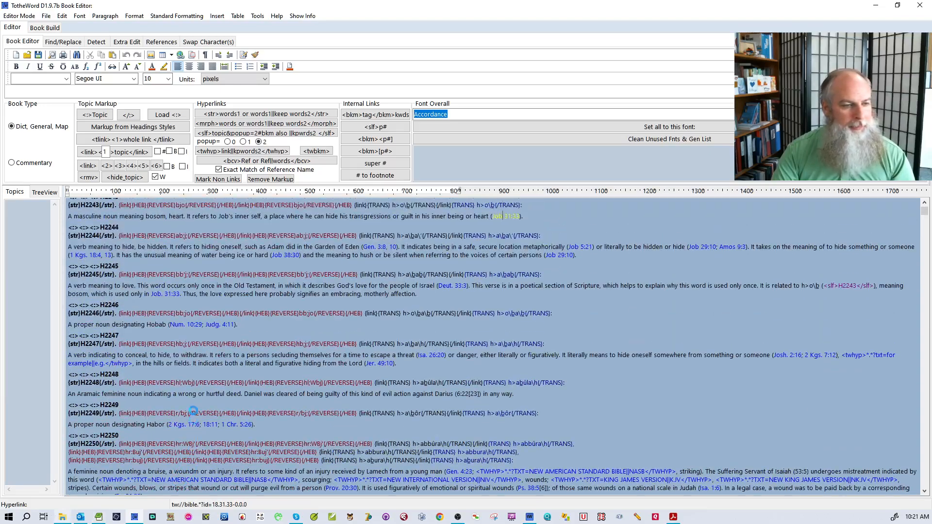
# - Switch to EditPad Pro and go back to note line 1b about checking for missing Strongs
pyautogui.click(99, 517)
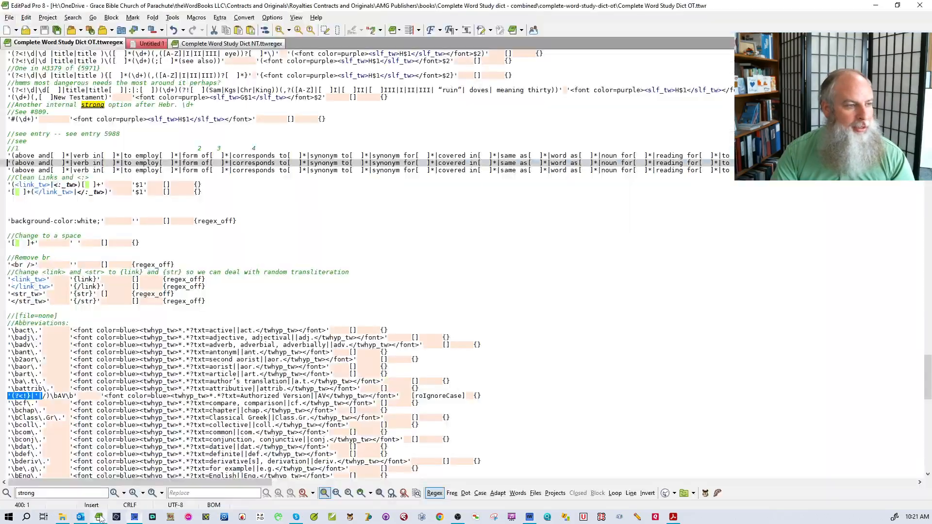
pyautogui.moveTo(928, 382); pyautogui.dragTo(904, 73)
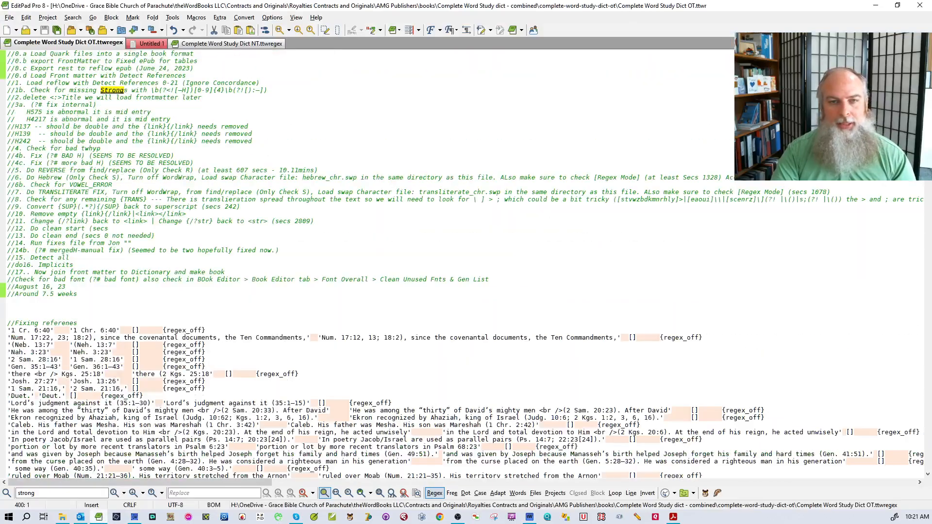
pyautogui.click(126, 92)
pyautogui.moveTo(100, 521)
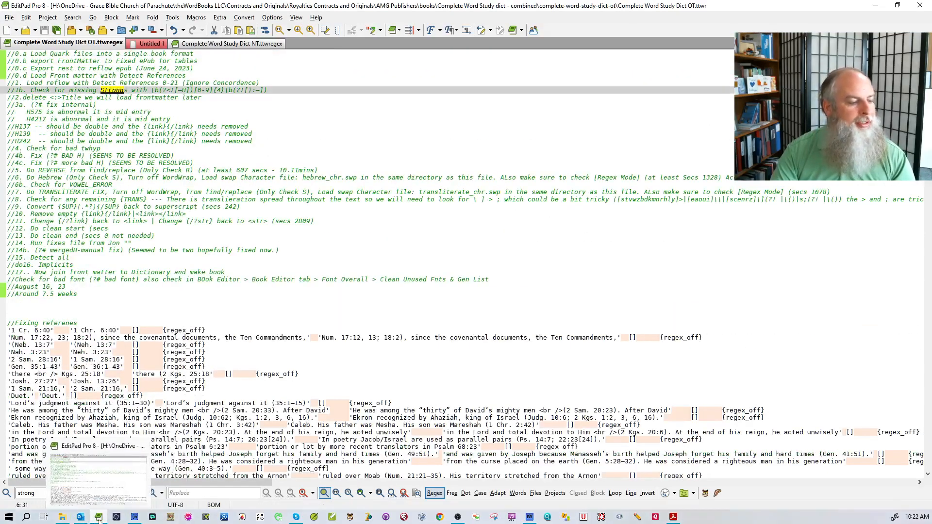
# - Switch to TotheWord and open the find/replace pairs file cwsdo.frp from the complete-word-study-dict-ot folder
pyautogui.click(134, 517)
pyautogui.click(69, 42)
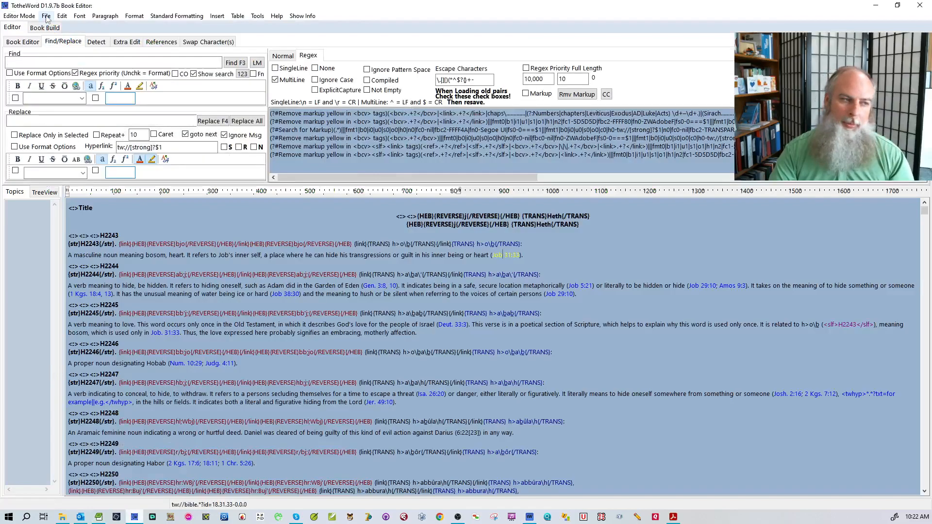
pyautogui.click(46, 16)
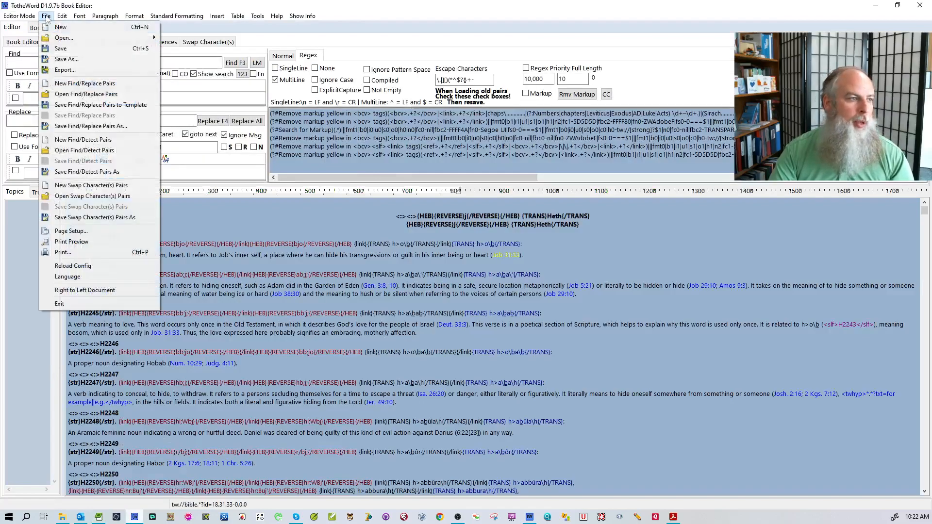
pyautogui.click(77, 96)
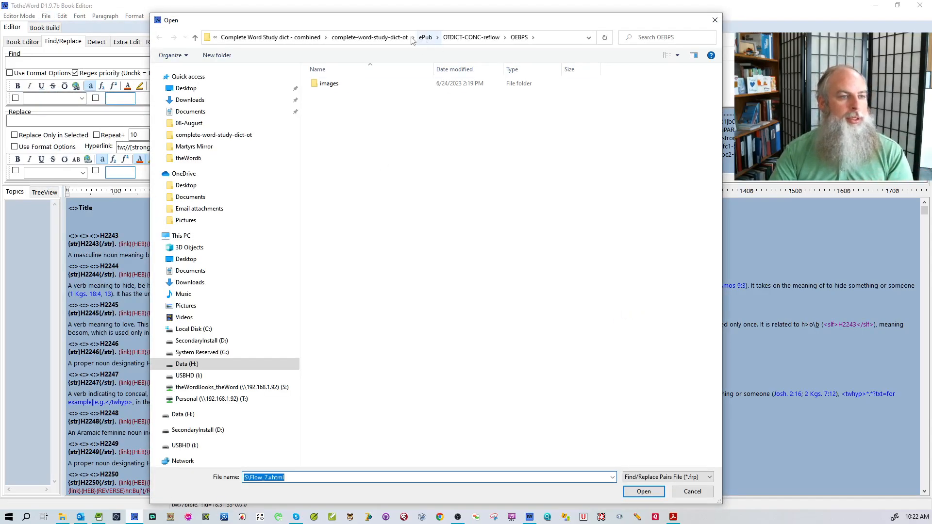
pyautogui.click(406, 39)
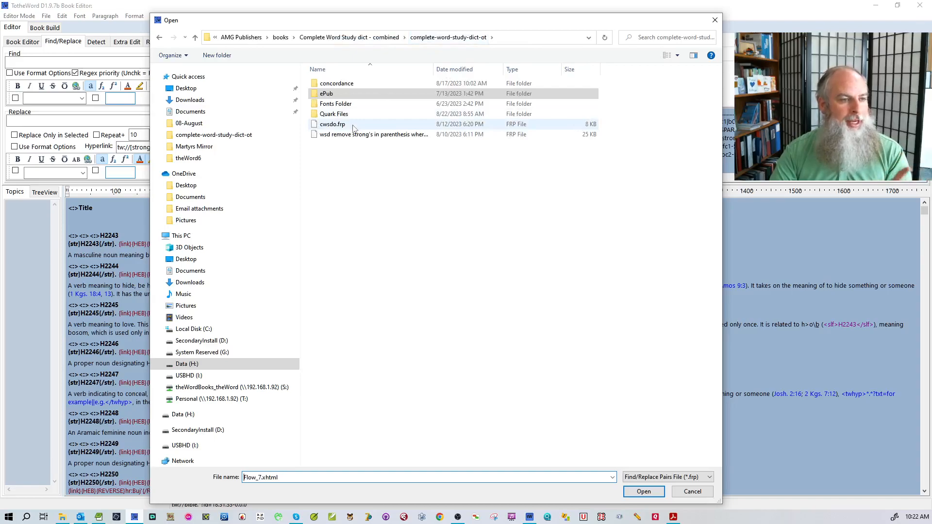
pyautogui.doubleClick(353, 127)
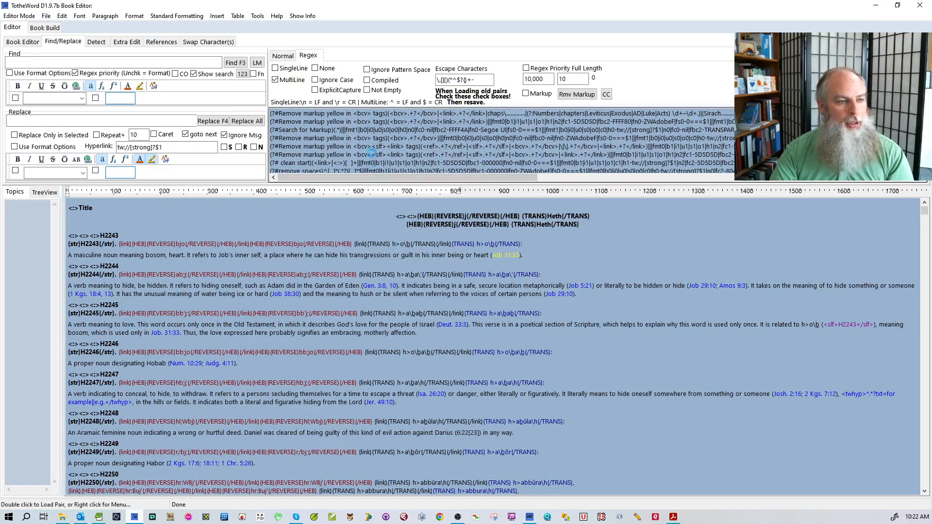
# - Look through the loaded find/replace pairs and load the "Bad H" pair into the find and replace fields
pyautogui.scroll(-2, 339, 140)
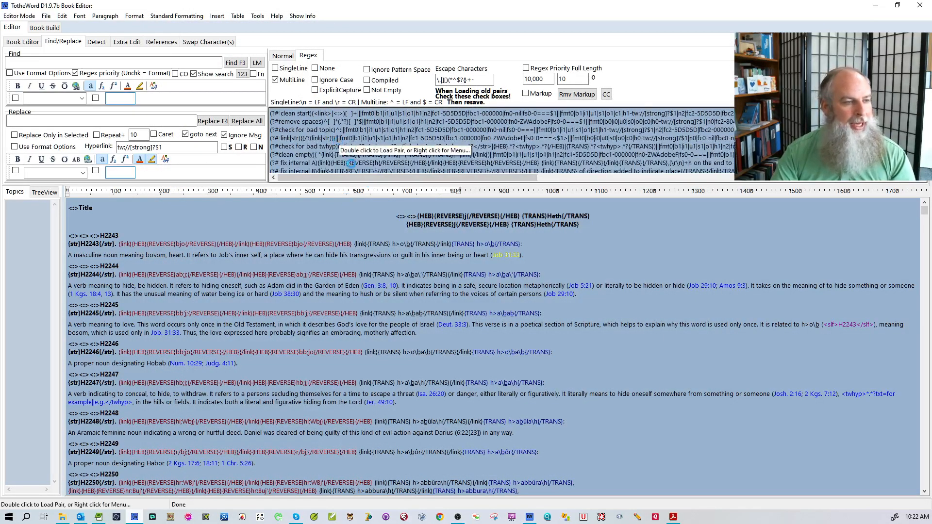
pyautogui.scroll(-1, 335, 143)
pyautogui.scroll(-2, 333, 146)
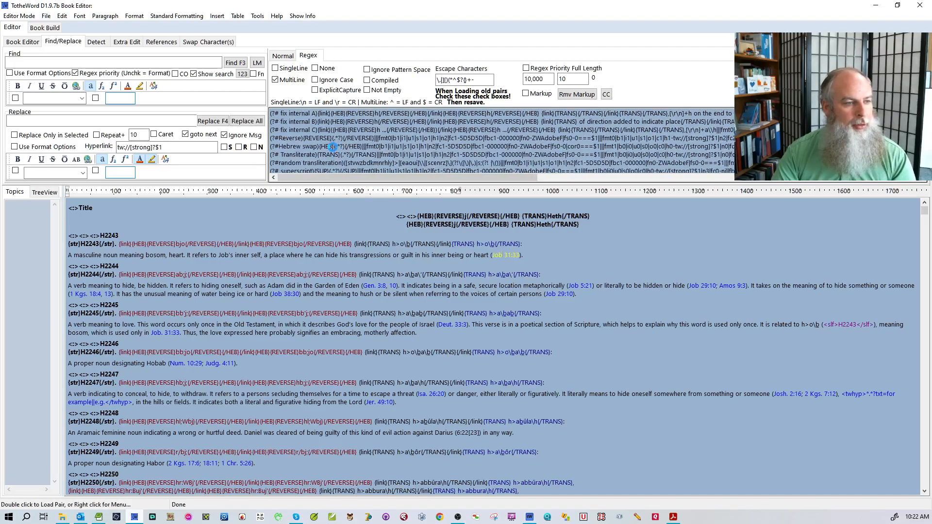
pyautogui.scroll(-2, 466, 158)
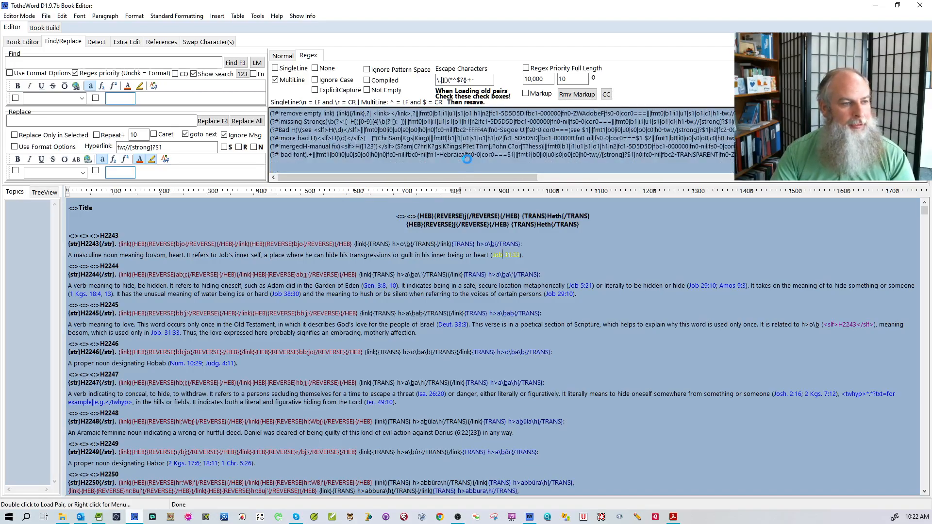
pyautogui.doubleClick(303, 131)
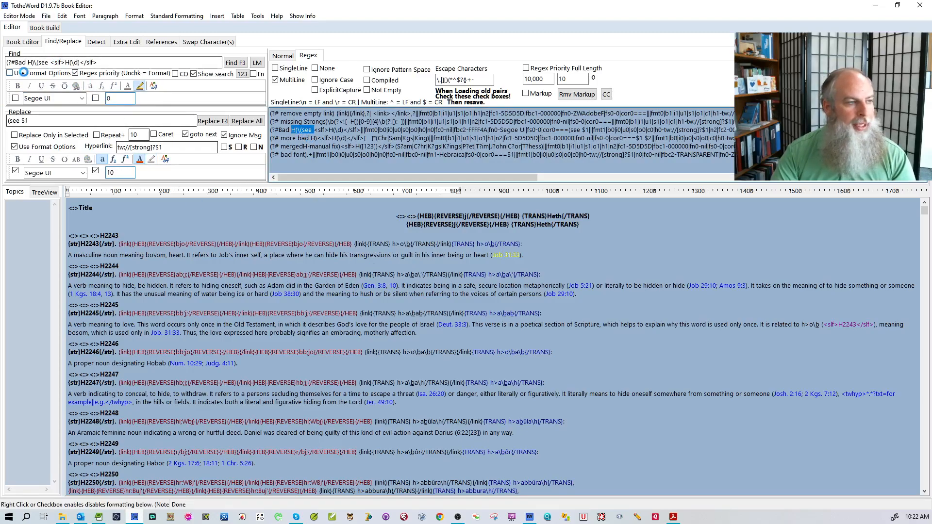
pyautogui.click(313, 136)
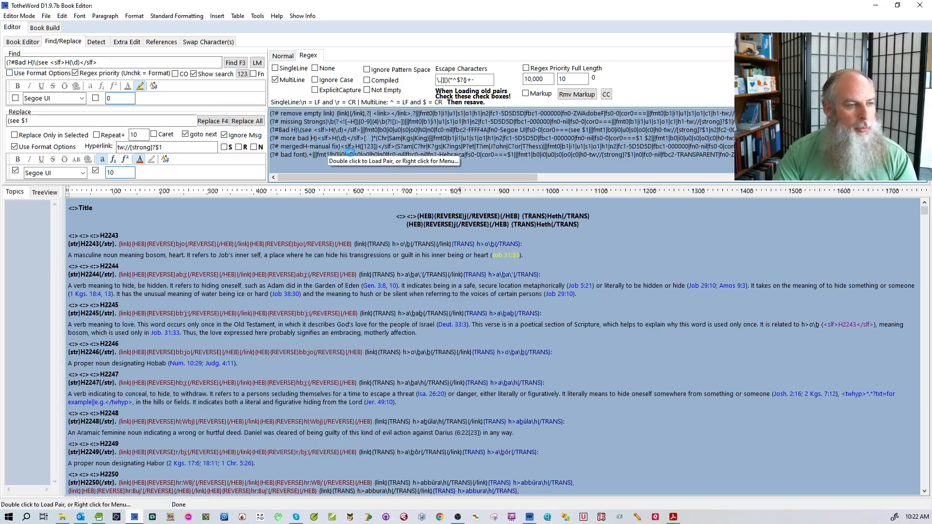
pyautogui.scroll(1, 349, 152)
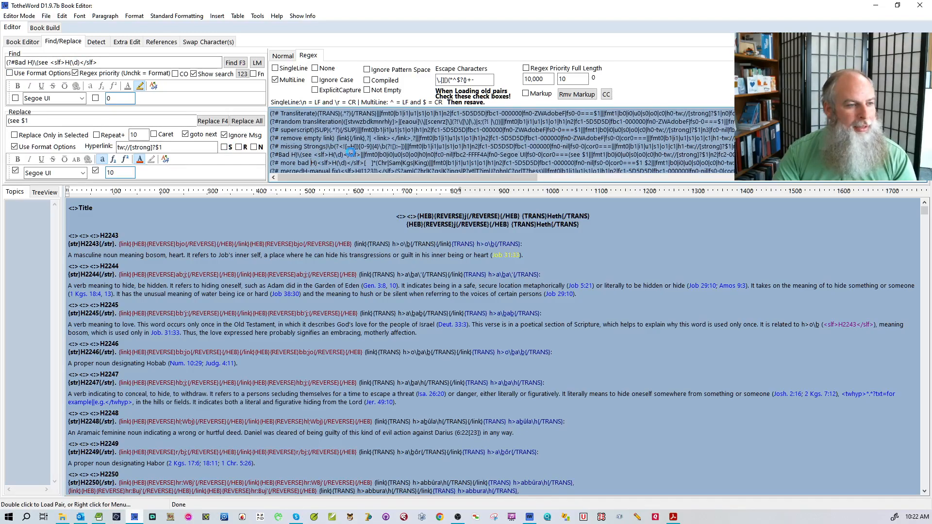
# - Check note 1b in EditPad Pro, load the "missing Strongs" pair in TotheWord, and search the dictionary text with it from the Title line
pyautogui.click(101, 518)
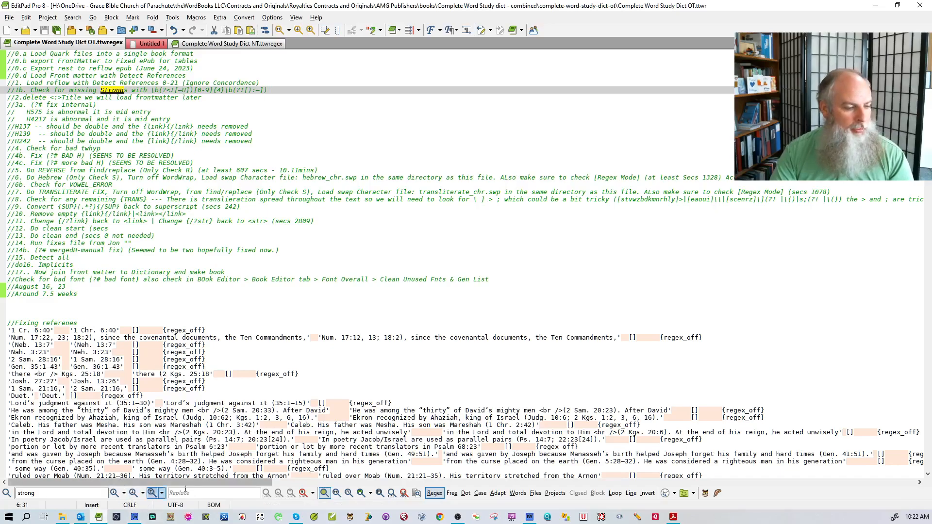
pyautogui.click(135, 517)
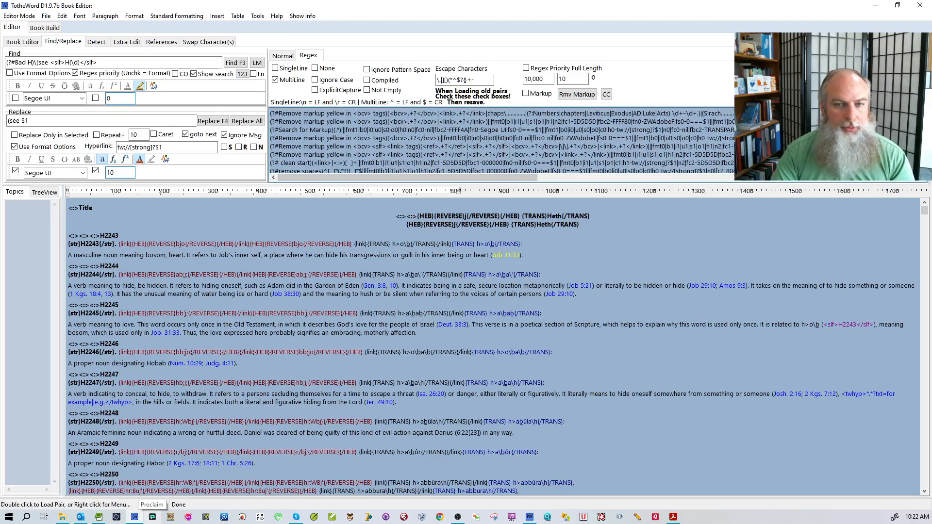
pyautogui.scroll(-4, 502, 142)
pyautogui.scroll(-4, 502, 141)
pyautogui.scroll(-3, 502, 142)
pyautogui.scroll(-4, 502, 142)
pyautogui.scroll(-2, 503, 142)
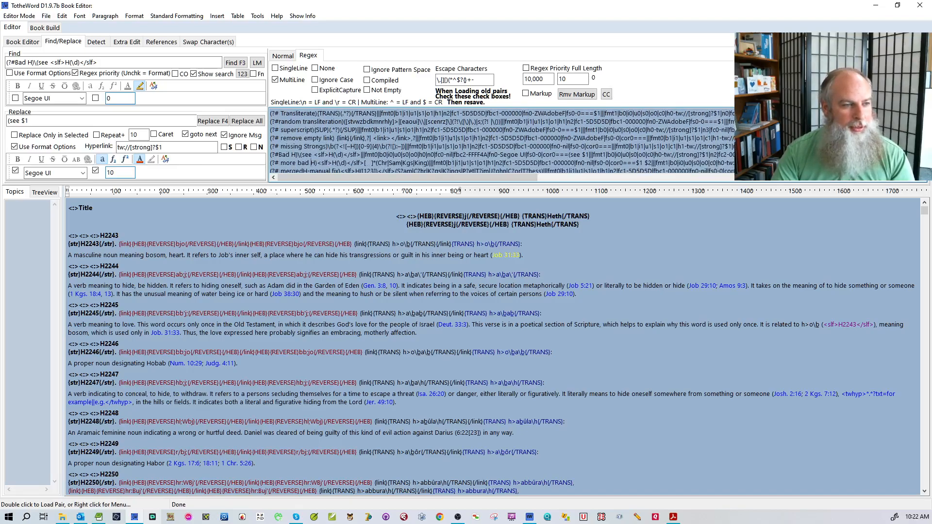
pyautogui.scroll(-1, 502, 141)
pyautogui.scroll(-1, 311, 154)
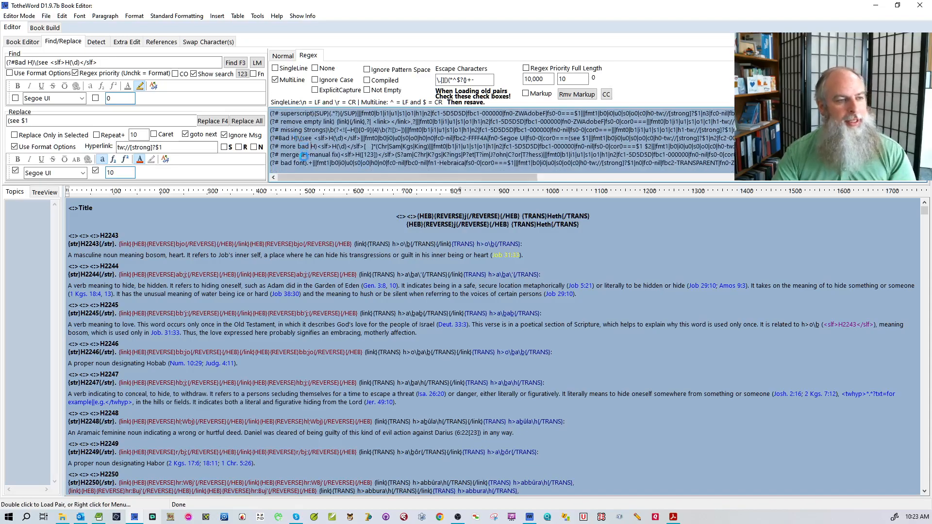
pyautogui.doubleClick(301, 131)
pyautogui.click(130, 209)
pyautogui.press('F3')
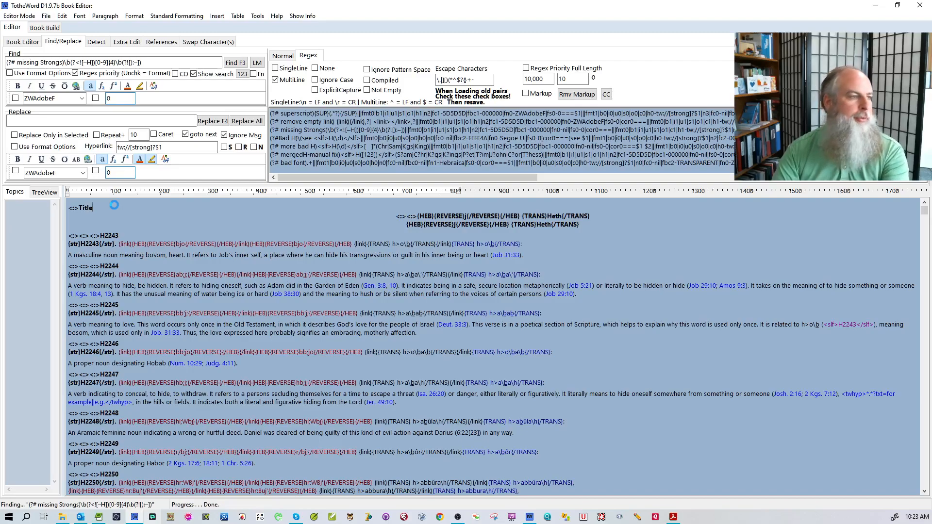
pyautogui.click(231, 63)
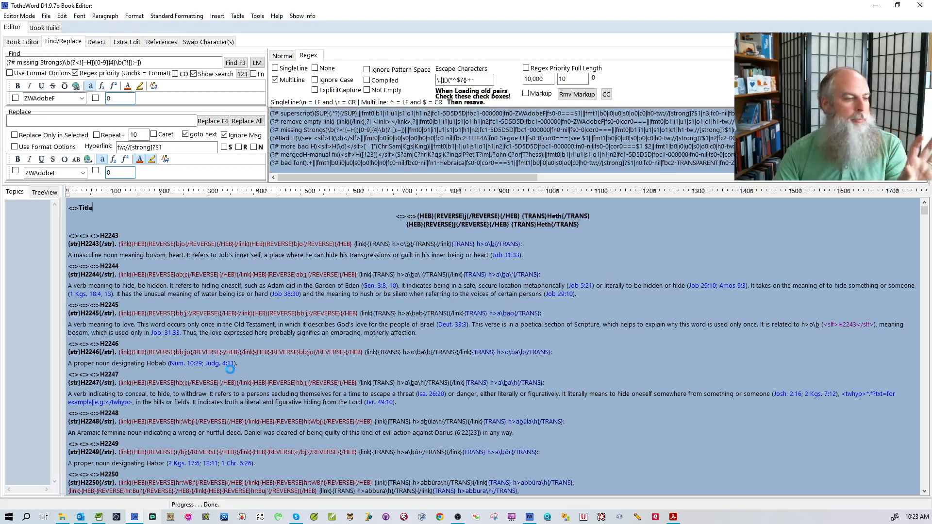
# - Examine the verse references with bracketed alternate verse numbers in entry H2398, such as Ps. 39:1[2]
pyautogui.scroll(-9, 485, 311)
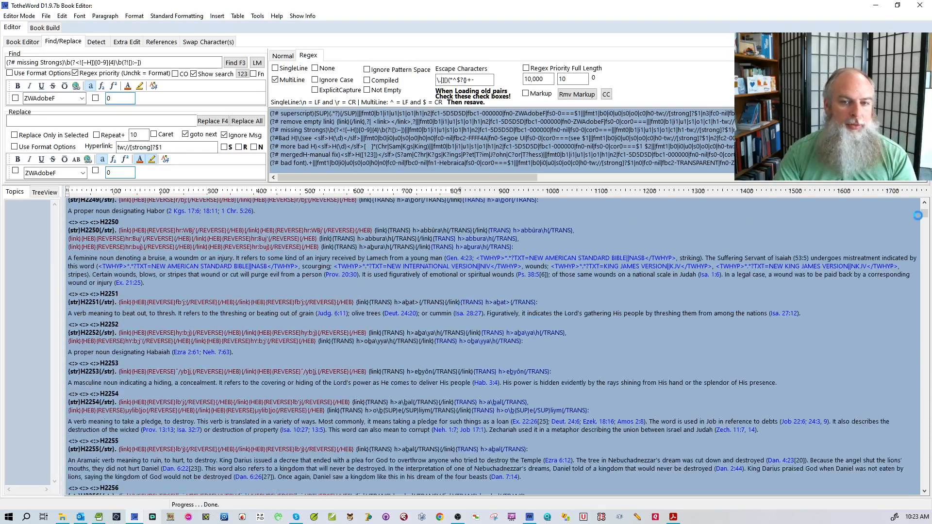
pyautogui.moveTo(925, 216); pyautogui.dragTo(929, 282)
pyautogui.scroll(1, 290, 287)
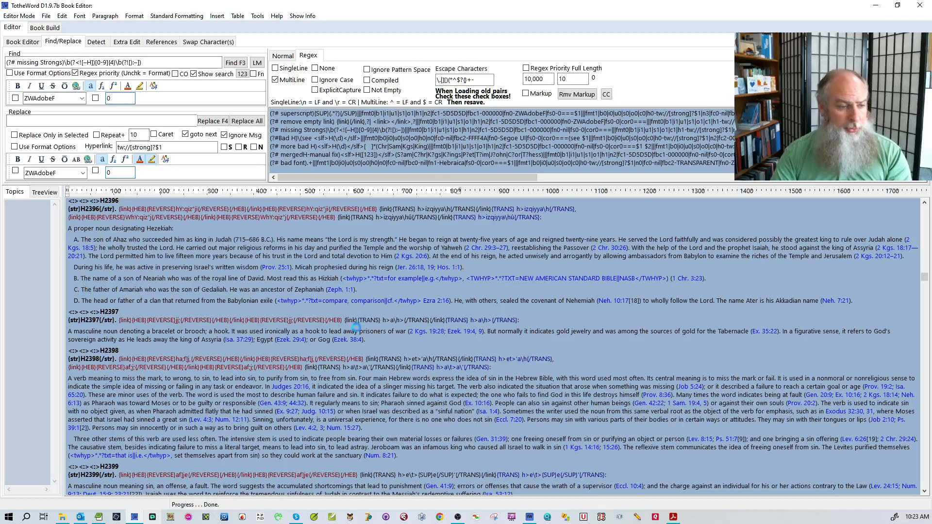
pyautogui.scroll(-1, 256, 413)
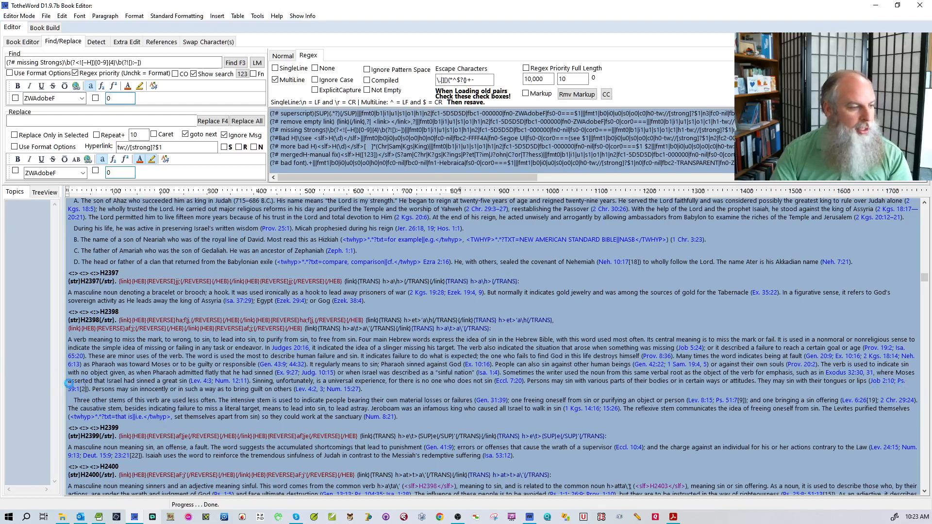
pyautogui.moveTo(82, 390)
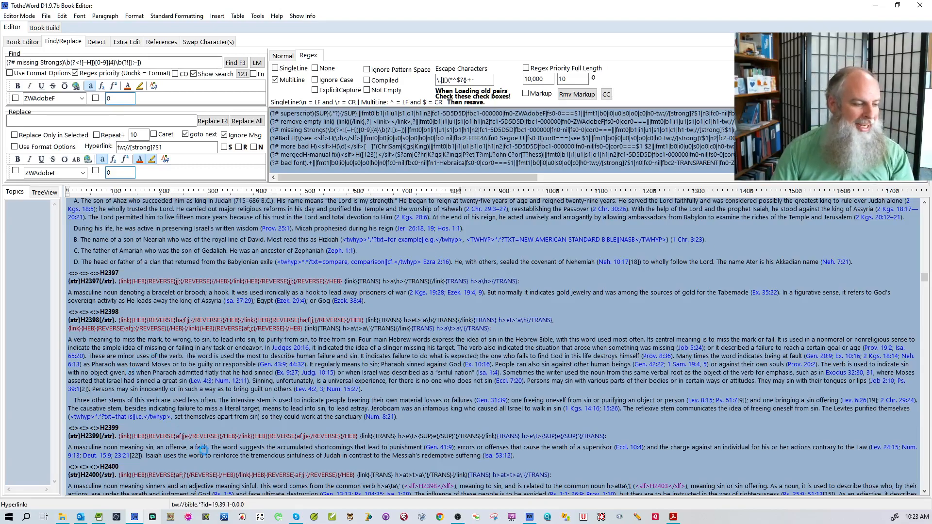
# - Check note 2 in EditPad Pro, and delete the <:>Title line at the start of the TotheWord document
pyautogui.click(99, 518)
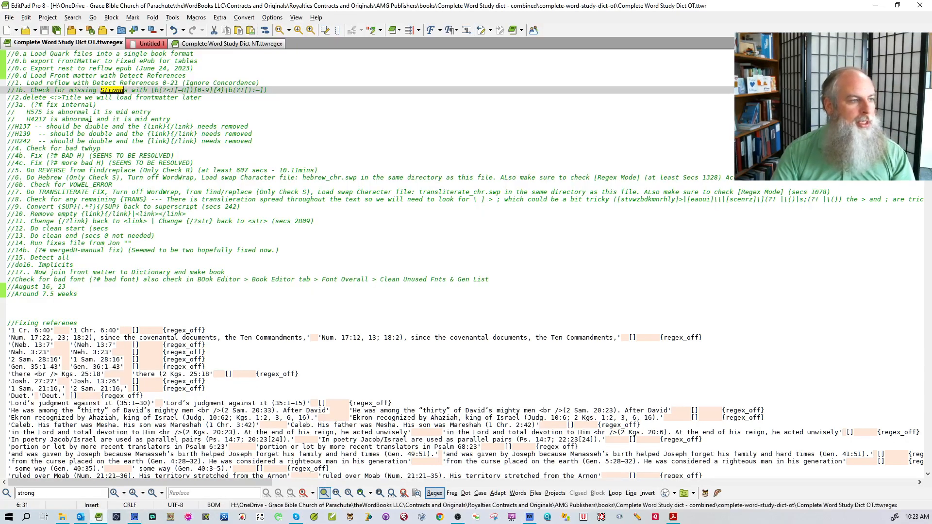
pyautogui.click(81, 104)
pyautogui.click(75, 98)
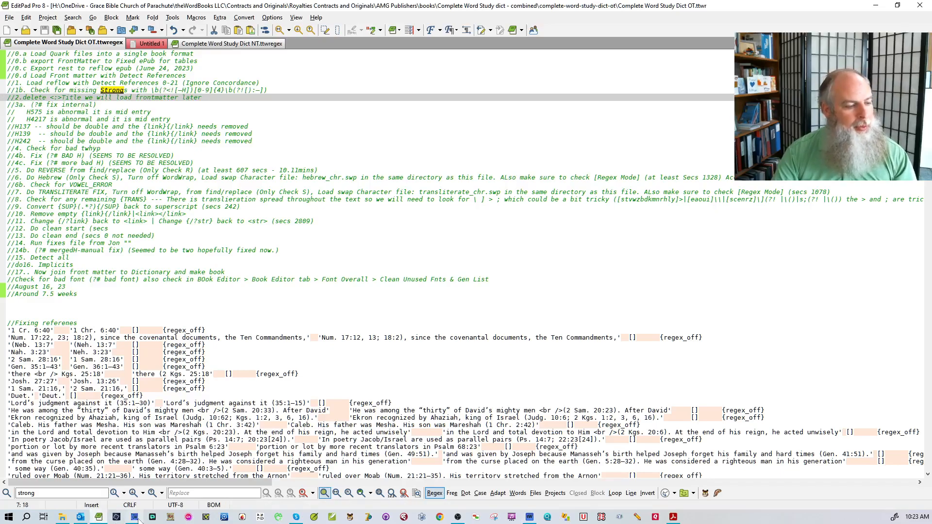
pyautogui.click(135, 518)
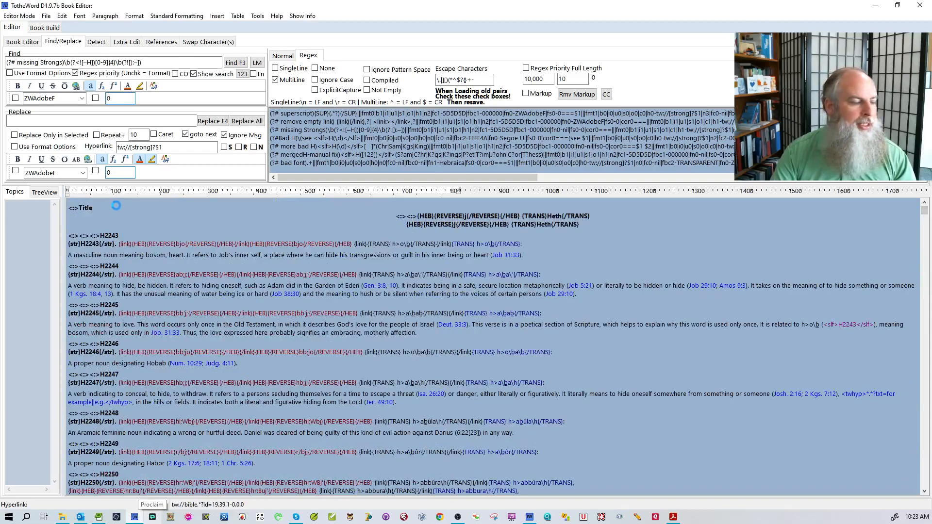
pyautogui.click(67, 207)
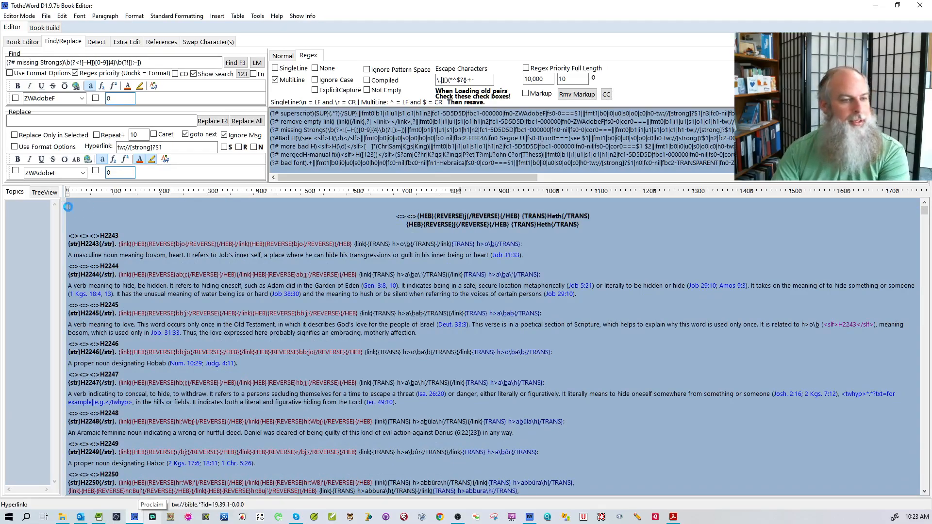
pyautogui.press('Delete')
# - Go to note 3a in EditPad Pro, and load the "fix internal A" pair in TotheWord with the cursor at the document start
pyautogui.click(101, 517)
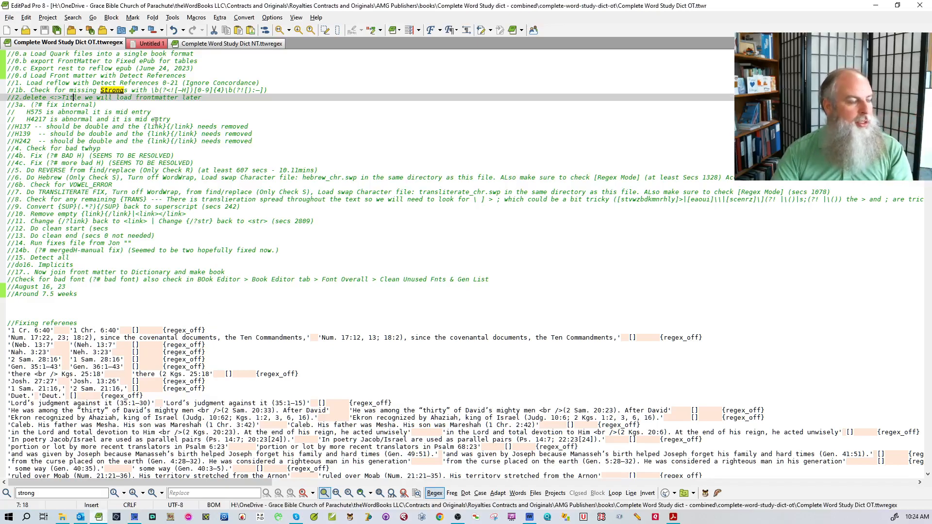
pyautogui.click(106, 103)
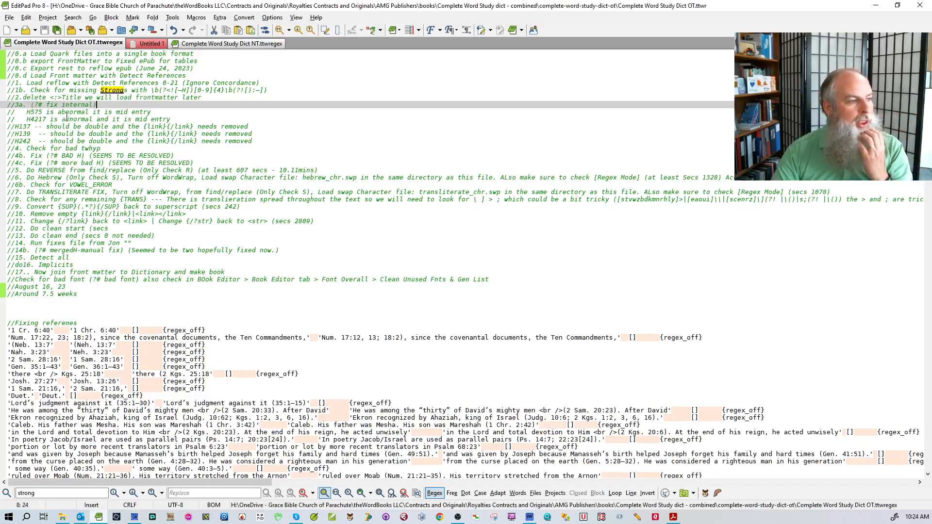
pyautogui.click(140, 519)
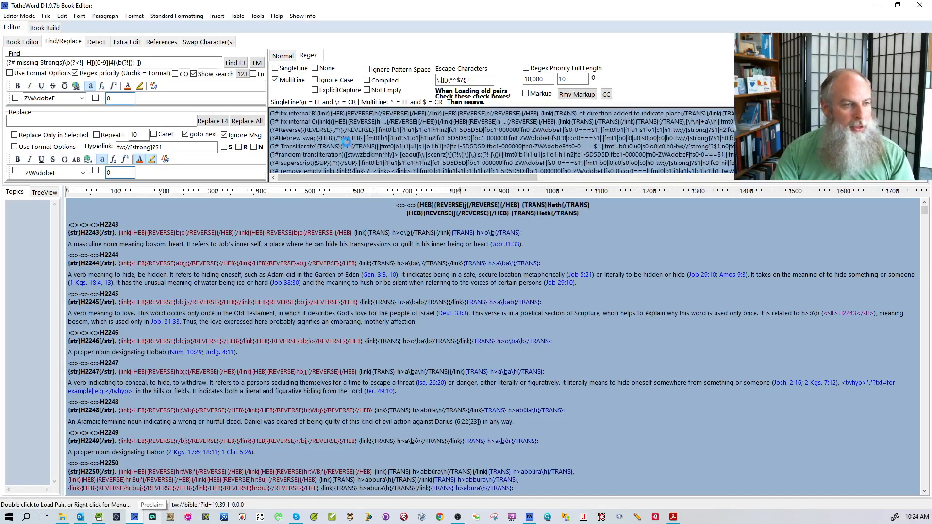
pyautogui.scroll(1, 346, 141)
pyautogui.doubleClick(337, 130)
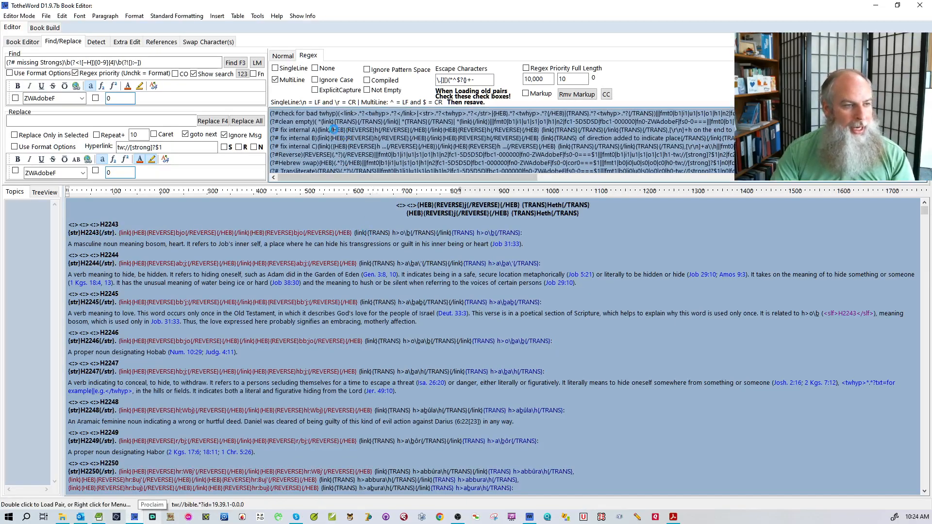
pyautogui.click(387, 204)
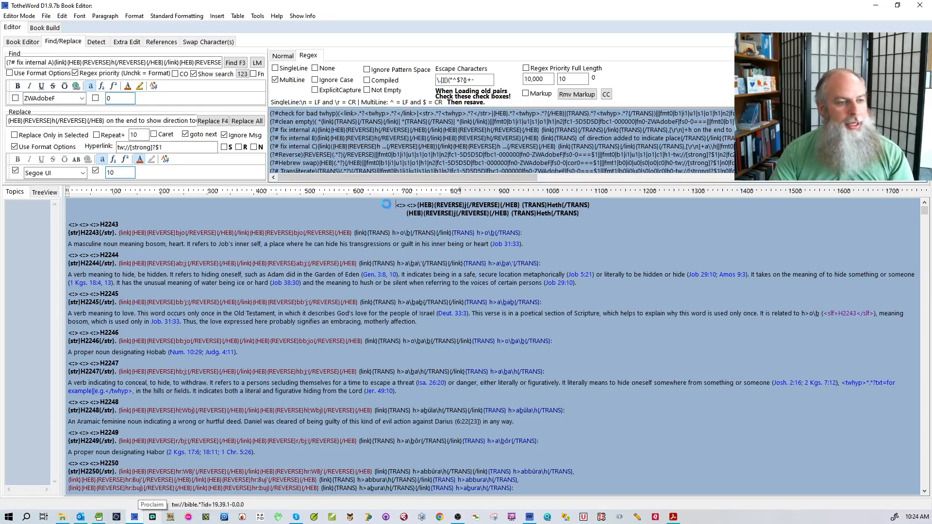
# - Load the "fix internal B" pair followed by the "fix internal C" pair, and search from the document start with the C pattern
pyautogui.doubleClick(324, 138)
pyautogui.doubleClick(329, 146)
pyautogui.click(364, 204)
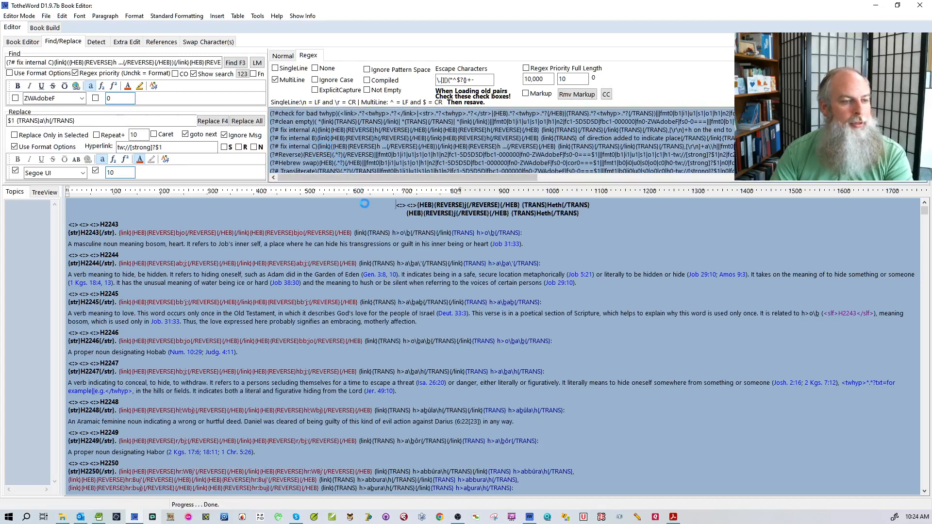
pyautogui.press('F3')
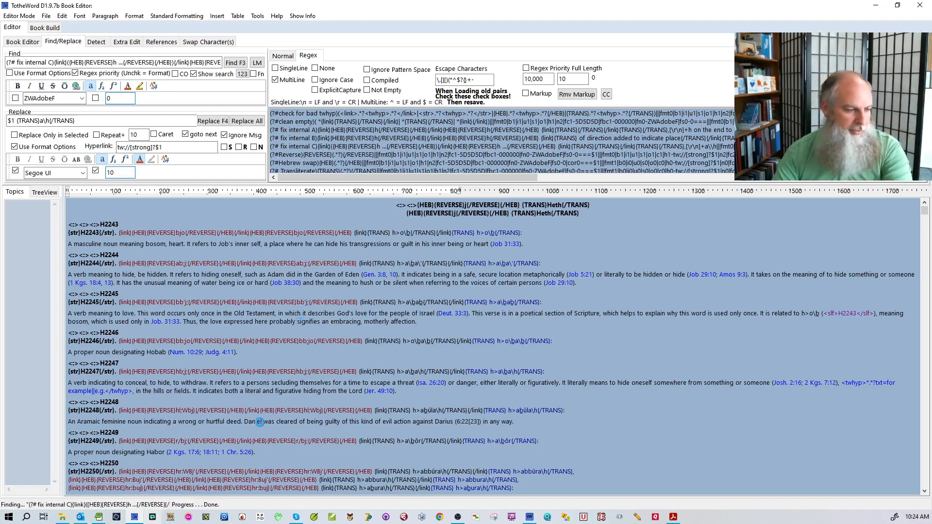
# - Read the note about entry H137 and its {link}{/link} tags in EditPad Pro, and return to TotheWord
pyautogui.click(98, 518)
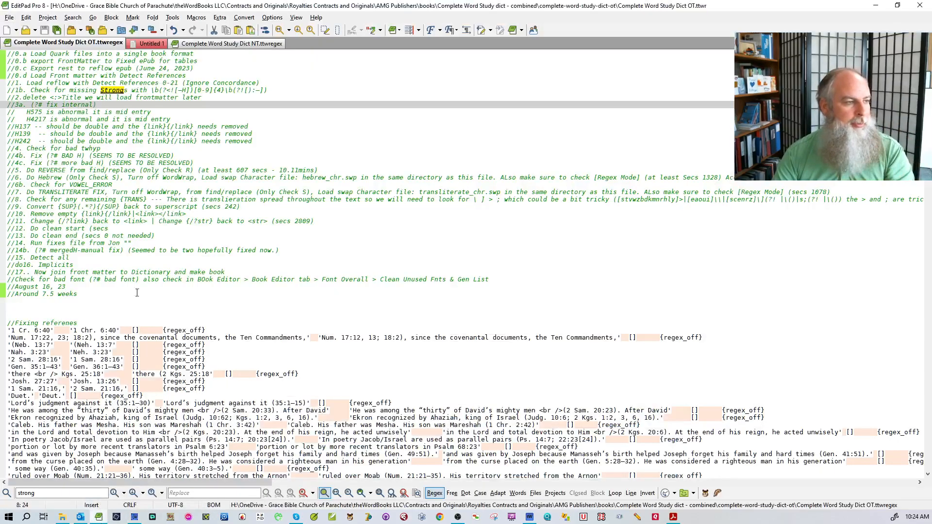
pyautogui.doubleClick(78, 127)
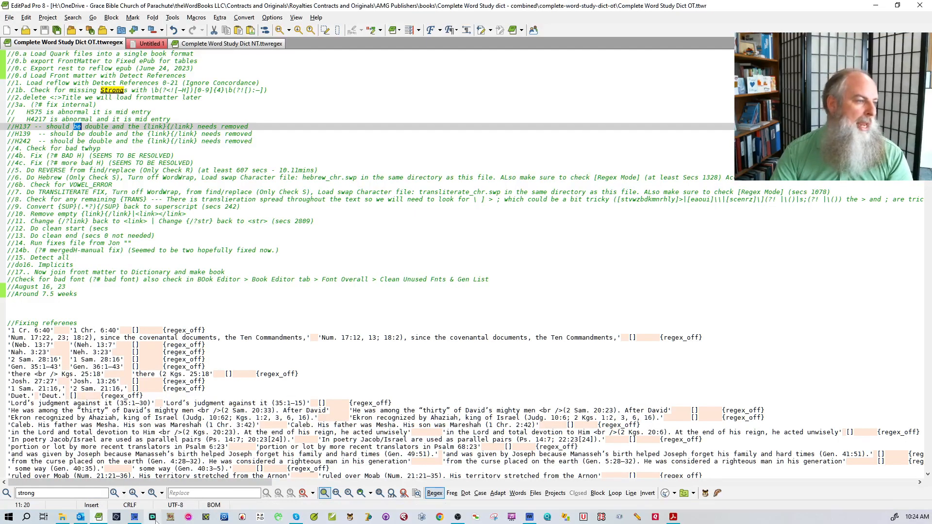
pyautogui.click(134, 517)
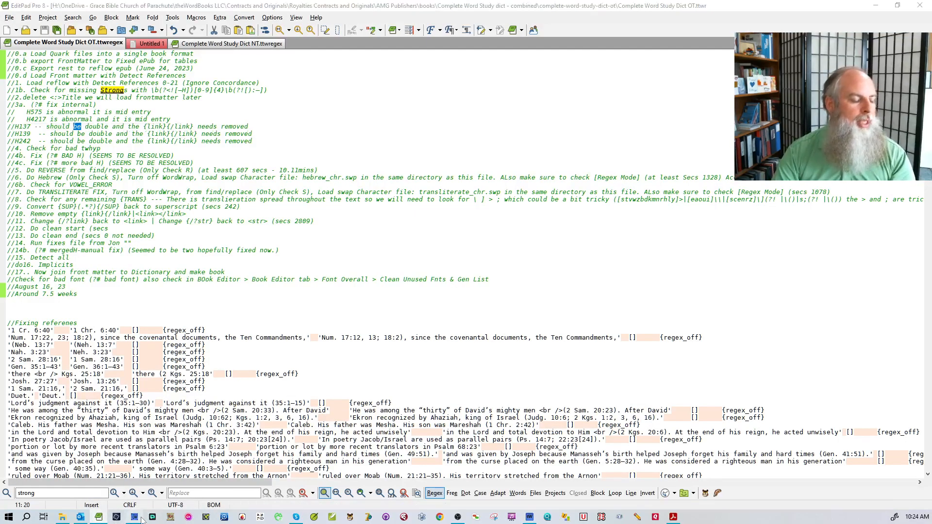
# - Load the "remove empty link" regex pair in TotheWord and search for it from the document start
pyautogui.scroll(-2, 430, 138)
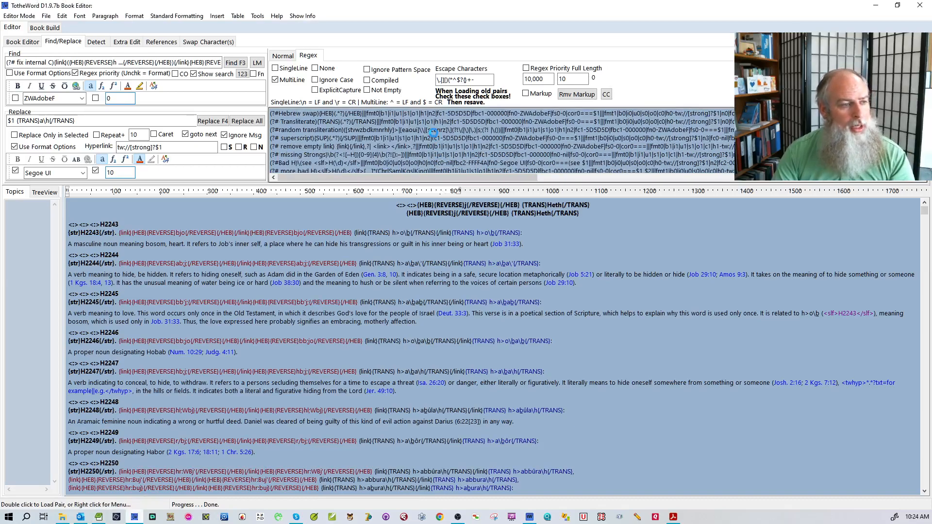
pyautogui.doubleClick(343, 146)
pyautogui.click(382, 206)
pyautogui.press('F3')
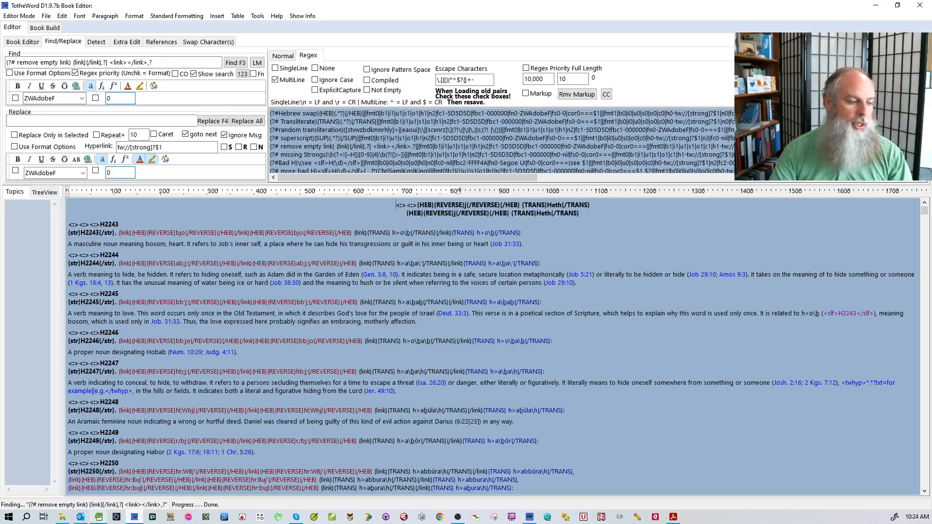
# - Check note 4 in EditPad Pro, and in TotheWord load the "check for bad twhyp" pair and search from the document start
pyautogui.hotkey('alt', 'Tab')
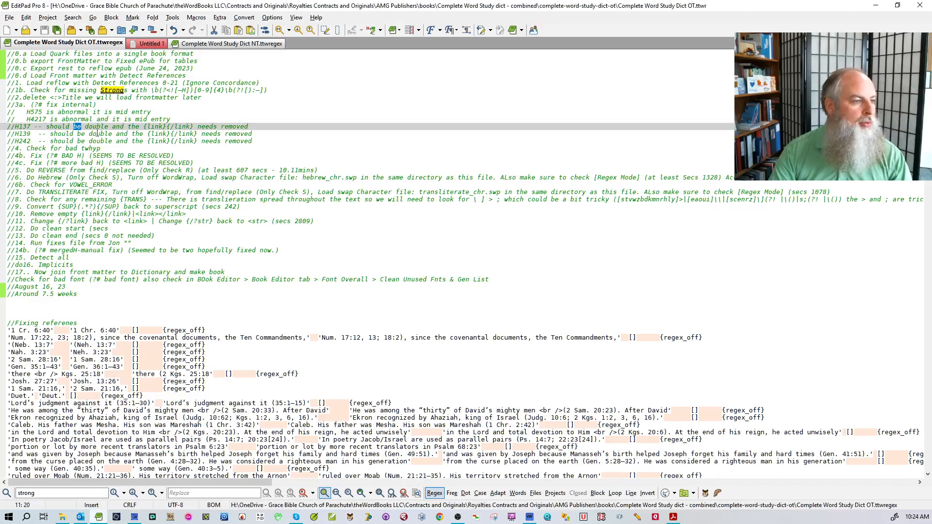
pyautogui.click(85, 148)
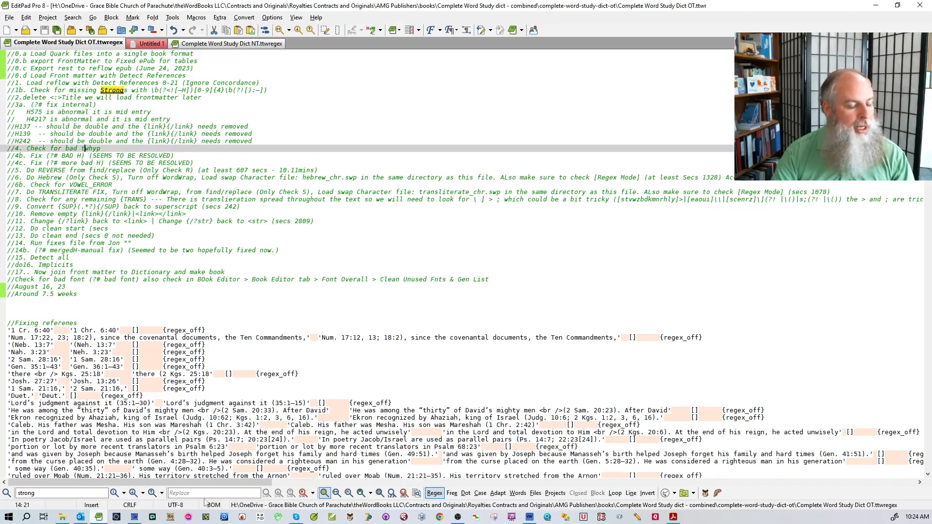
pyautogui.click(134, 519)
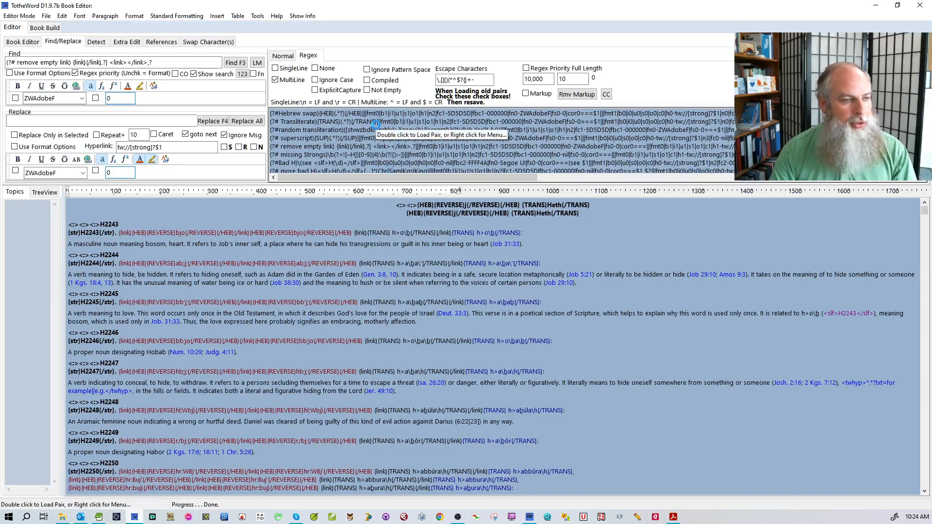
pyautogui.scroll(-1, 377, 124)
pyautogui.scroll(1, 366, 159)
pyautogui.scroll(-2, 365, 159)
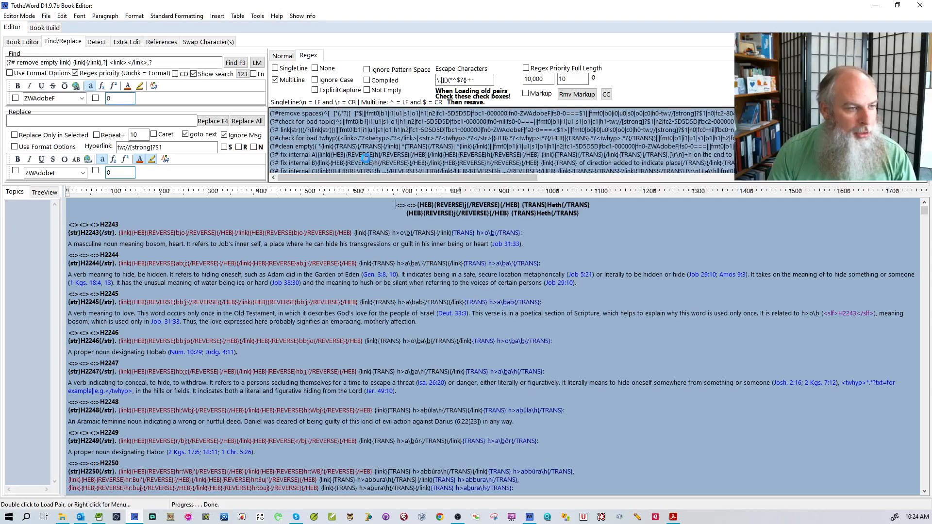
pyautogui.scroll(3, 366, 159)
pyautogui.doubleClick(352, 163)
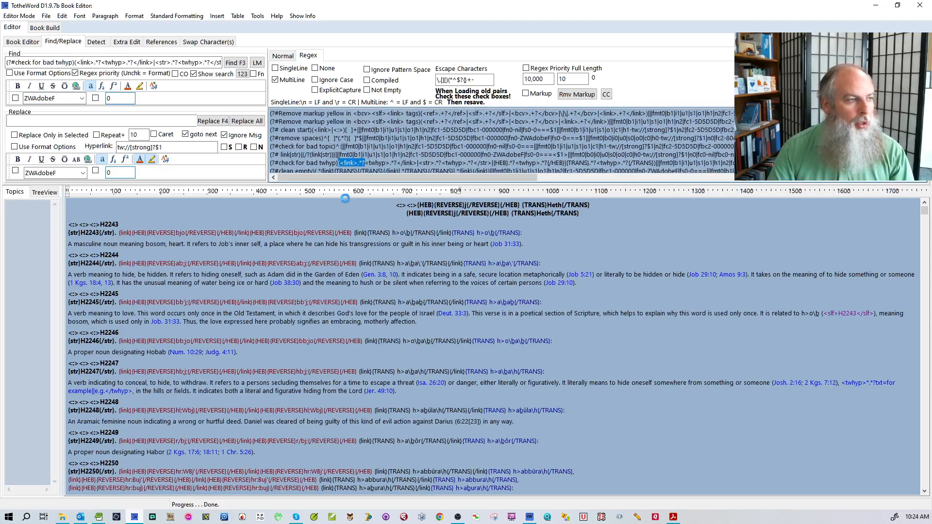
pyautogui.click(396, 204)
pyautogui.press('F3')
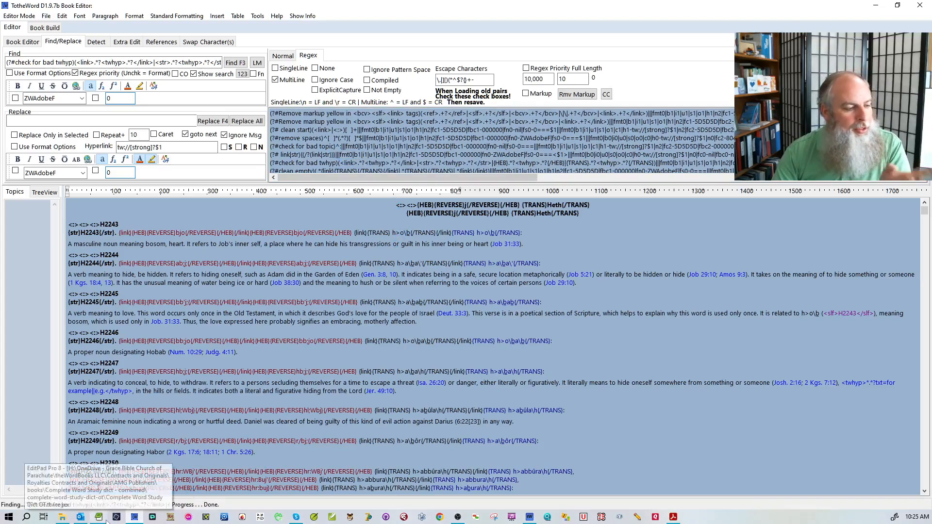
# - Open the RichView file Complete WSDOT.rvf from the complete-word-study-dict-ot folder
pyautogui.click(45, 17)
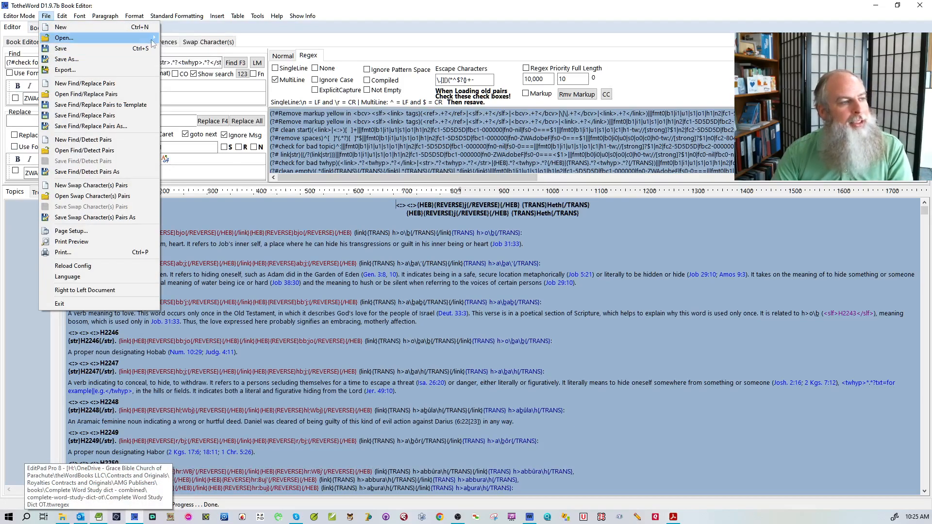
pyautogui.moveTo(150, 41)
pyautogui.moveTo(198, 40)
pyautogui.click(263, 78)
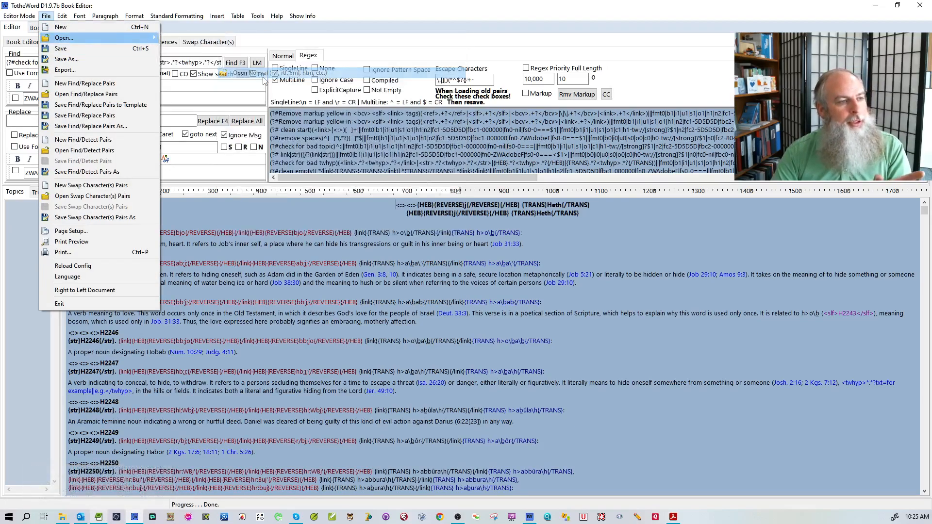
pyautogui.click(472, 295)
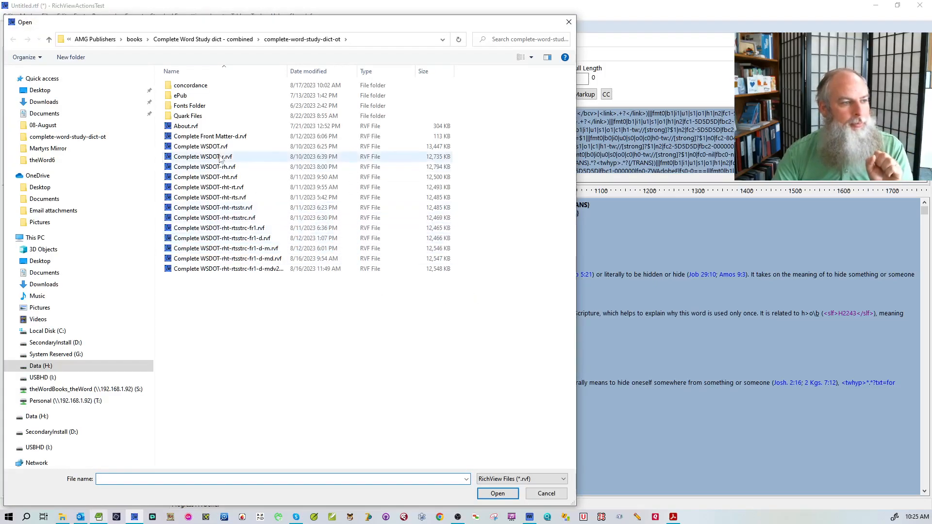
pyautogui.doubleClick(222, 147)
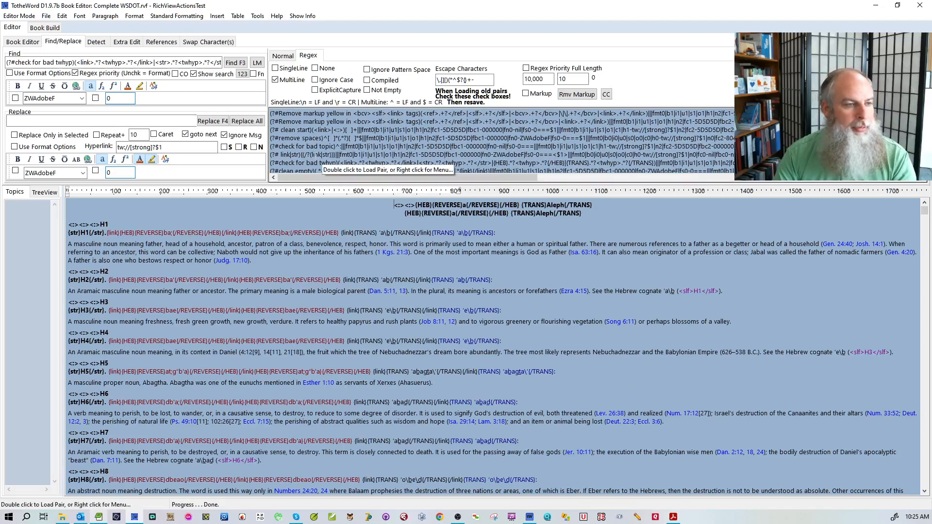
# - Load the "fix internal A" pair and search the Complete WSDOT document for it
pyautogui.scroll(2, 331, 155)
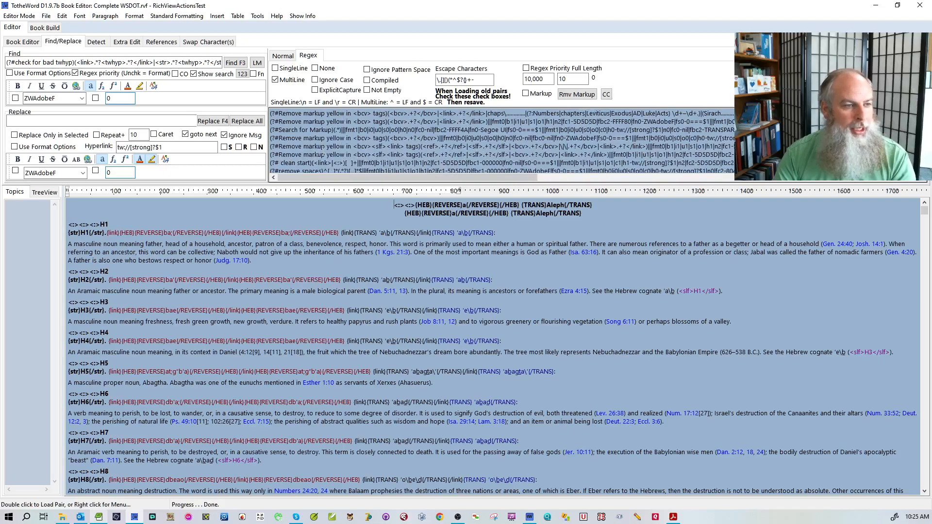
pyautogui.scroll(-2, 323, 154)
pyautogui.doubleClick(324, 162)
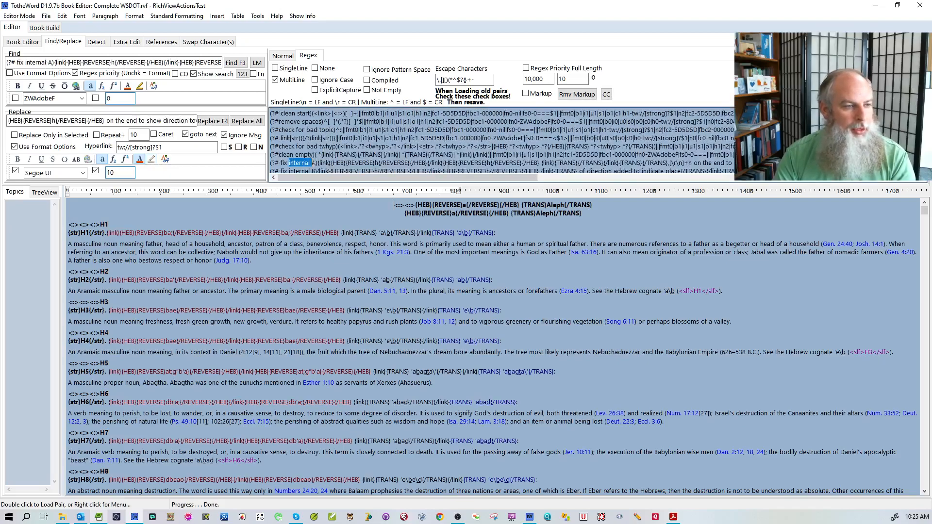
pyautogui.press('F3')
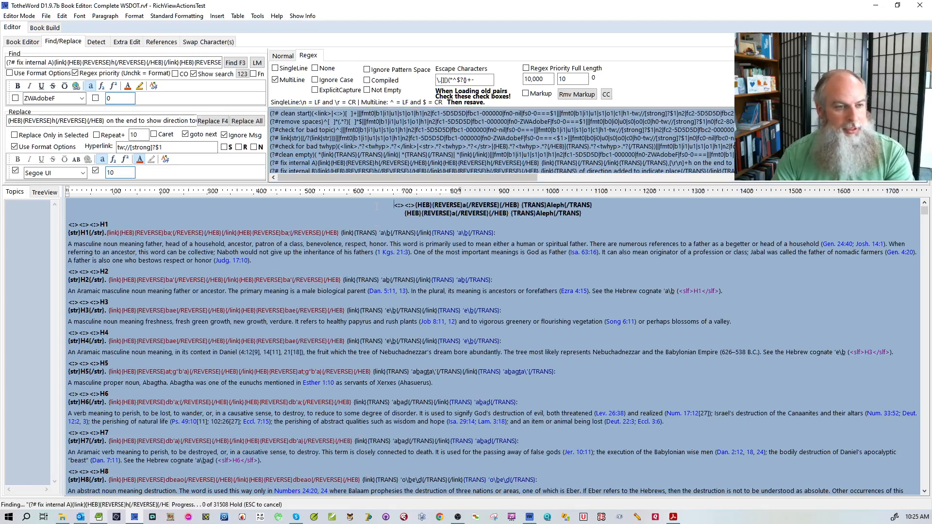
# - Load the "fix internal B" and "fix internal C" pairs in turn, searching from the document start with each
pyautogui.doubleClick(320, 172)
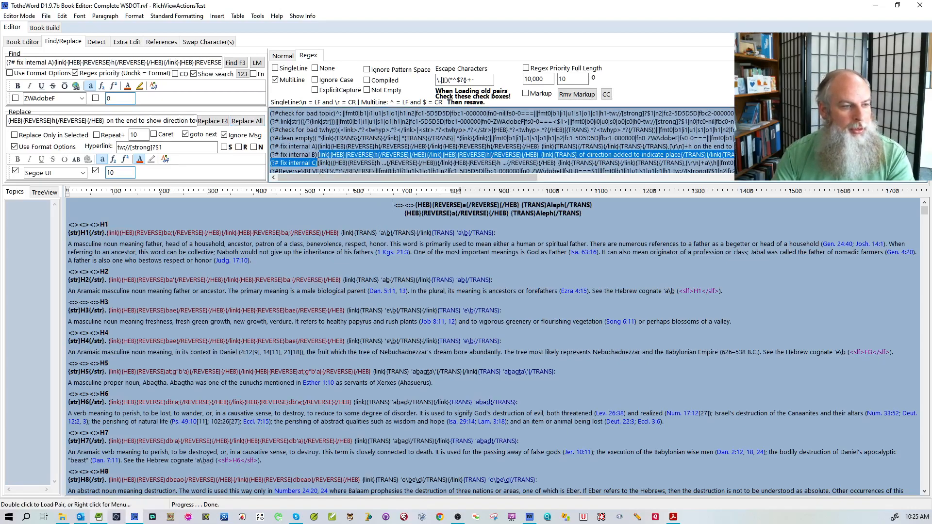
pyautogui.doubleClick(314, 154)
pyautogui.click(385, 205)
pyautogui.press('F3')
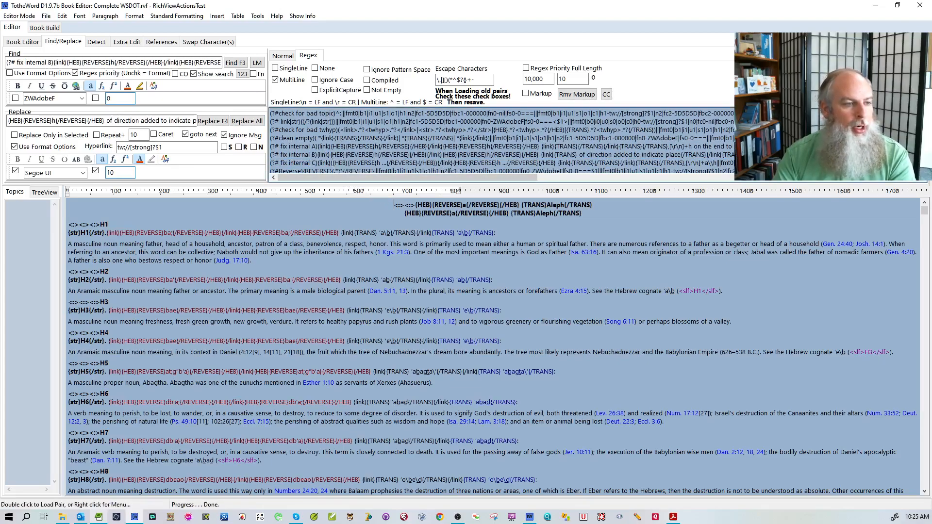
pyautogui.doubleClick(340, 163)
pyautogui.click(387, 200)
pyautogui.press('F3')
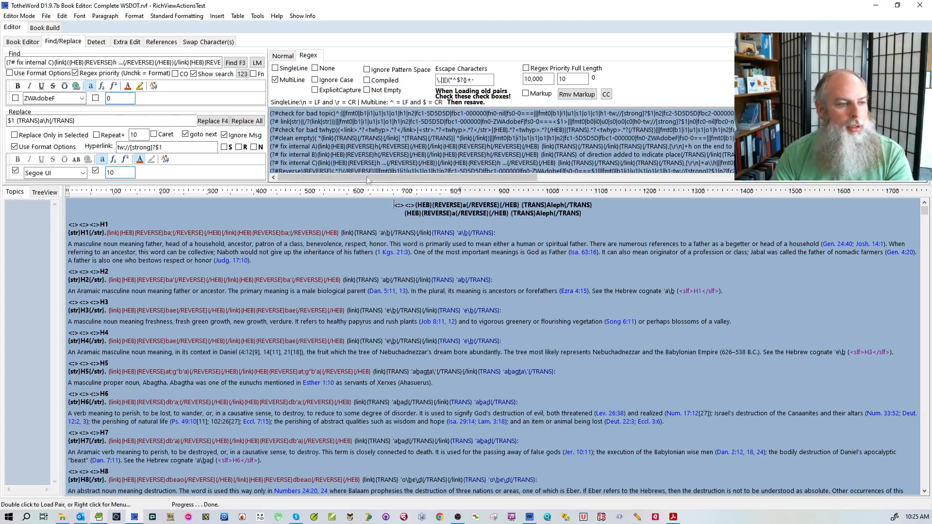
# - Load the "remove empty link" pair and search the Complete WSDOT document for empty link tags
pyautogui.scroll(-1, 437, 145)
pyautogui.scroll(-2, 311, 146)
pyautogui.scroll(-2, 311, 145)
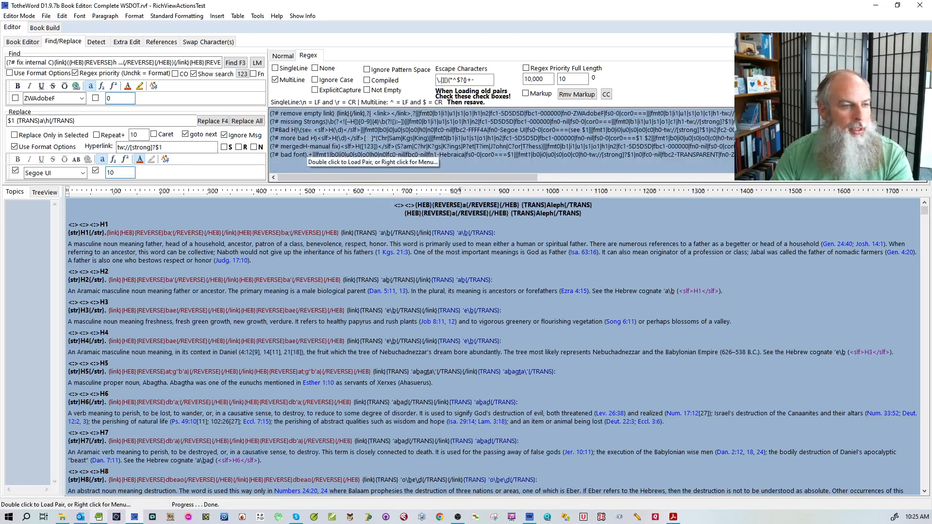
pyautogui.doubleClick(310, 113)
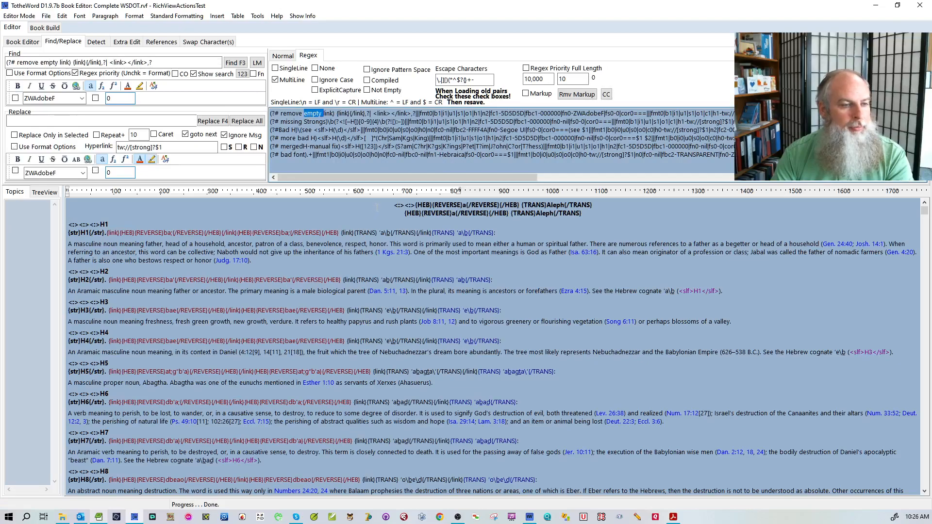
pyautogui.press('F3')
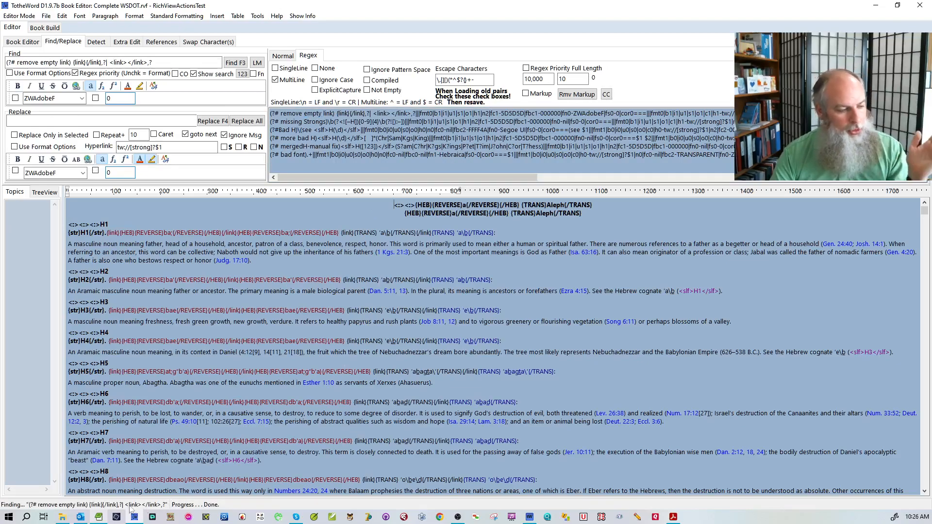
# - Switch to EditPad Pro and go through notes 4b and 4c about the BAD H and more bad H fixes
pyautogui.click(102, 518)
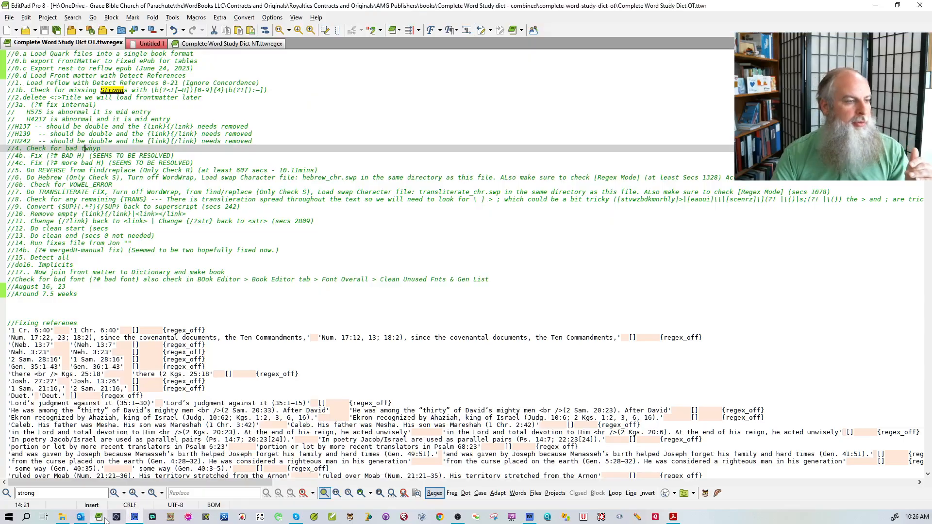
pyautogui.click(81, 155)
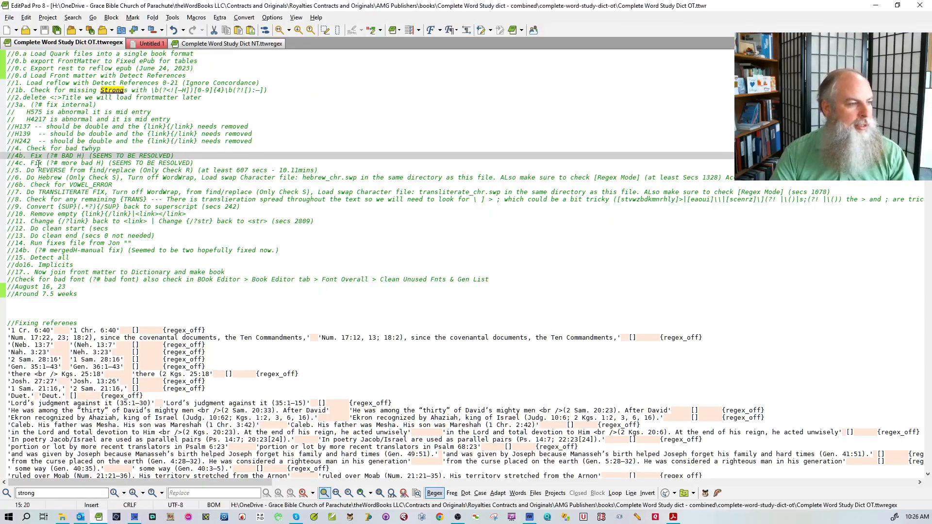
pyautogui.click(77, 164)
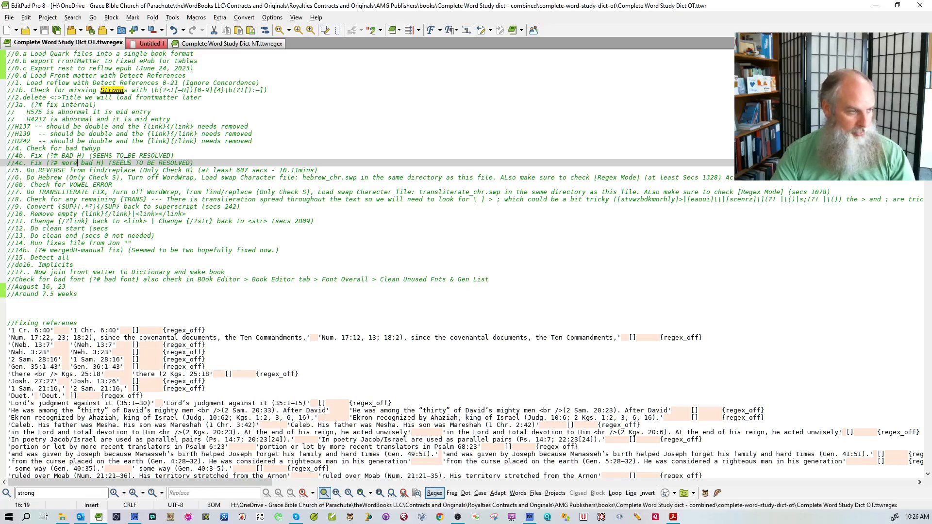
# - Look through the regex rules down to the "see entry" section, and examine its long search patterns and Strong's link replacements
pyautogui.scroll(-5, 138, 151)
pyautogui.scroll(-15, 138, 151)
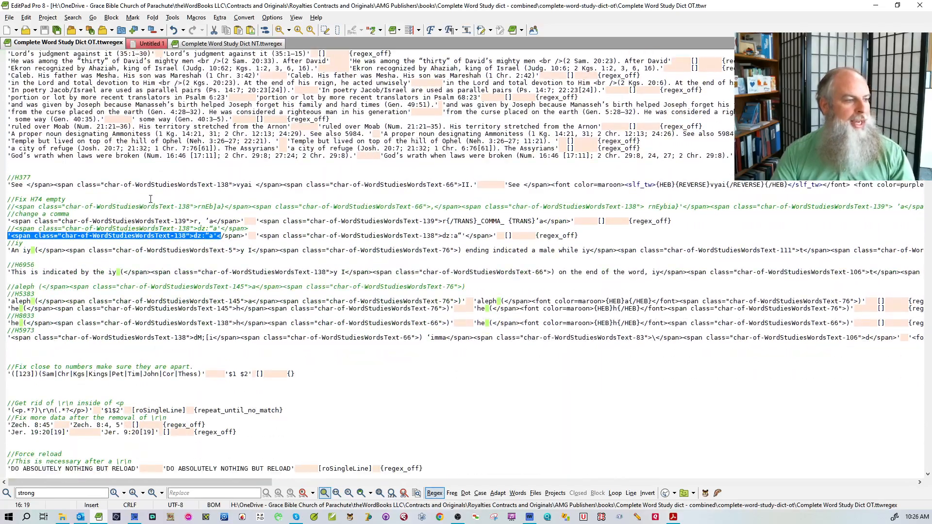
pyautogui.scroll(-7, 149, 209)
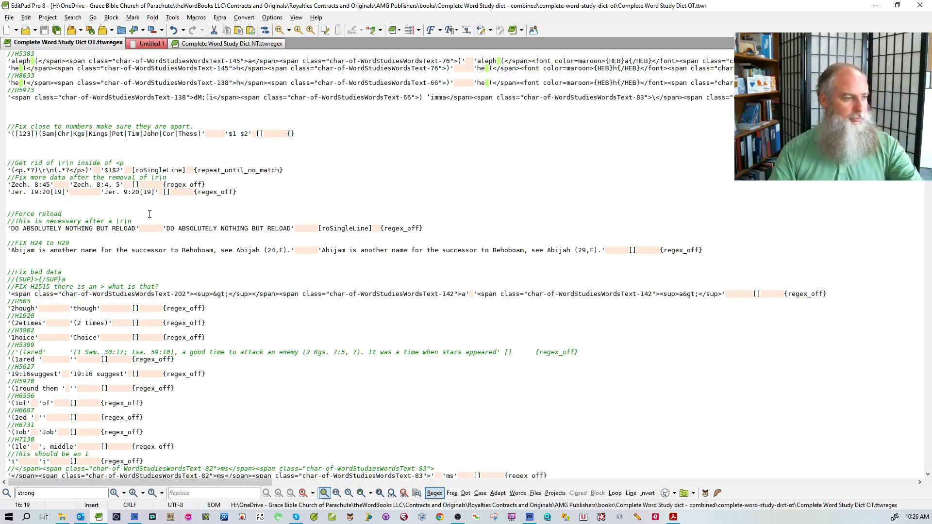
pyautogui.scroll(-17, 150, 217)
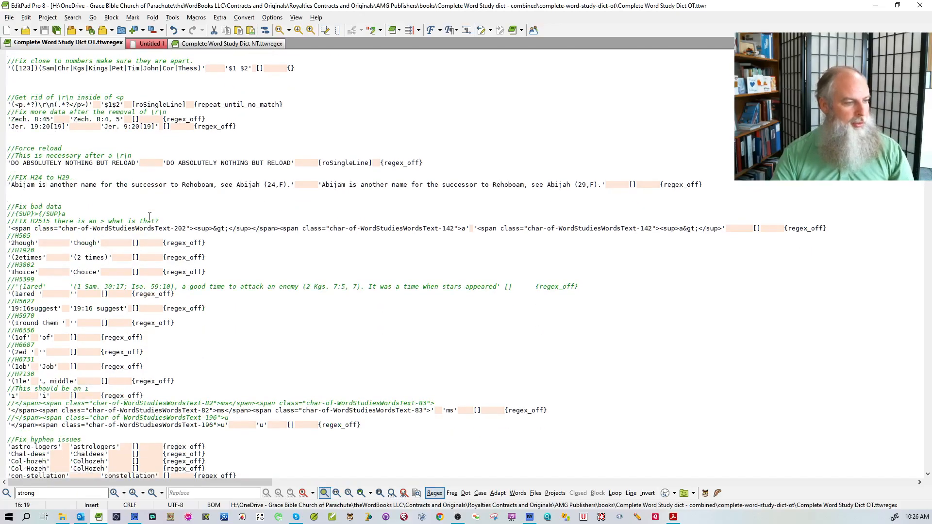
pyautogui.scroll(-20, 150, 216)
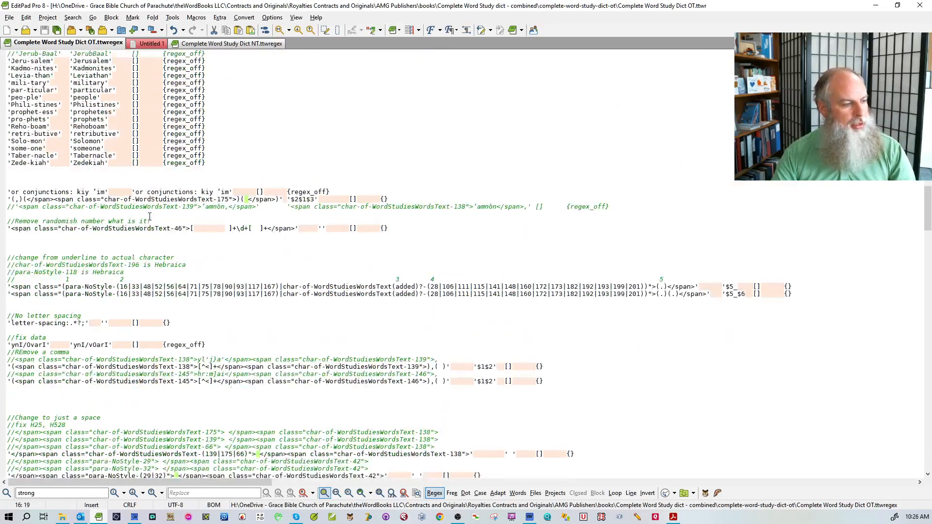
pyautogui.scroll(-20, 166, 228)
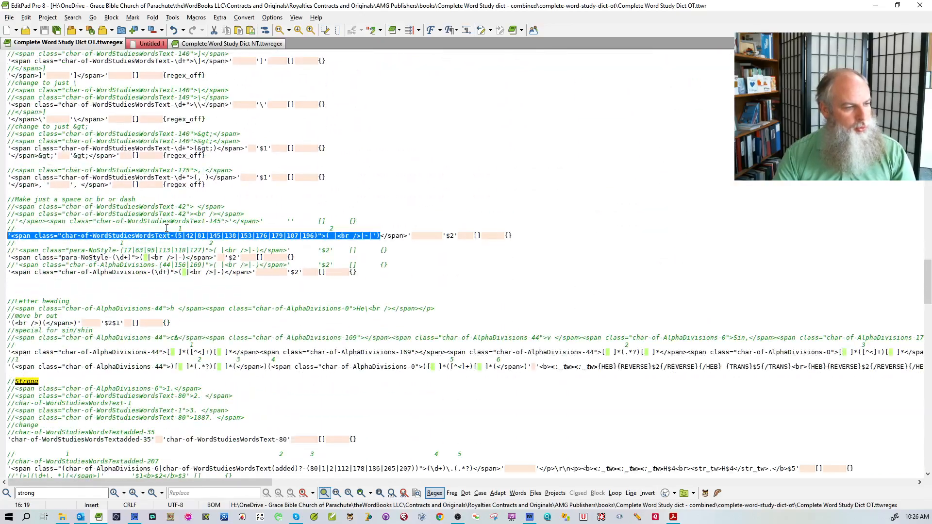
pyautogui.scroll(-20, 167, 229)
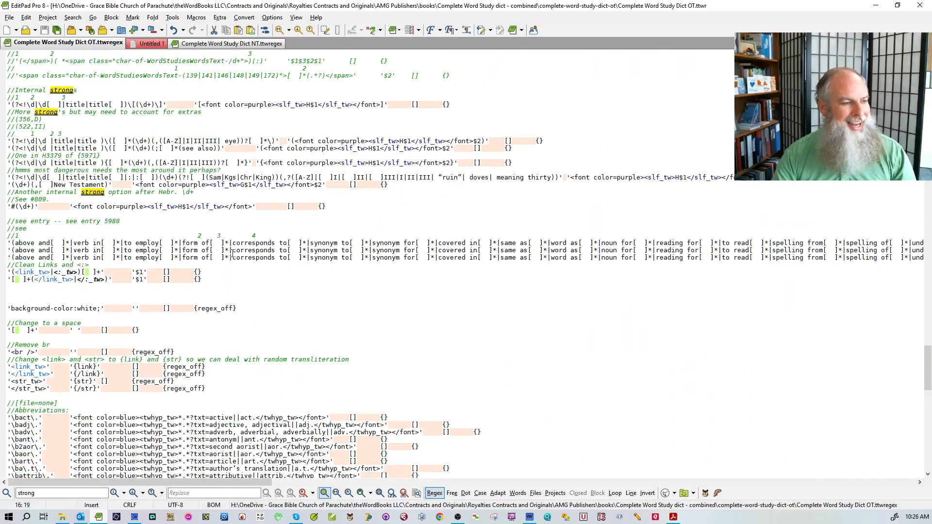
pyautogui.click(66, 235)
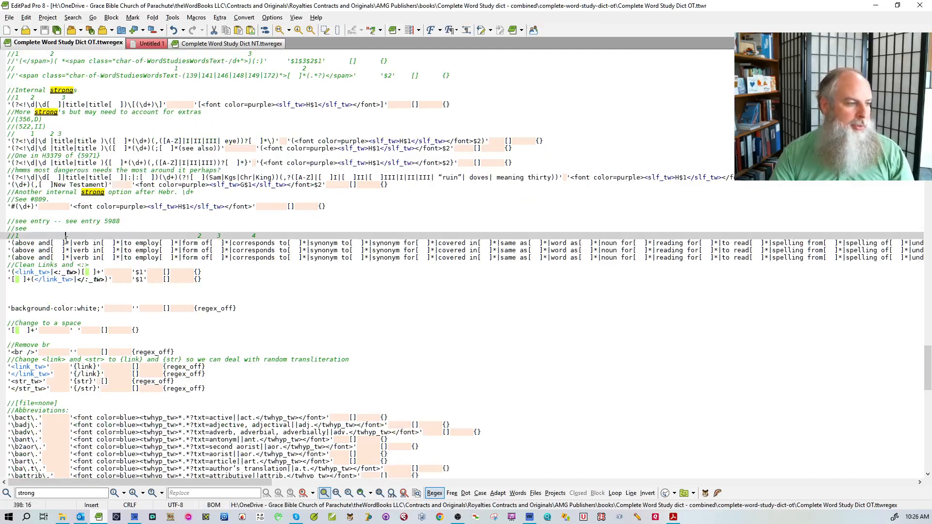
pyautogui.moveTo(165, 484); pyautogui.dragTo(598, 490)
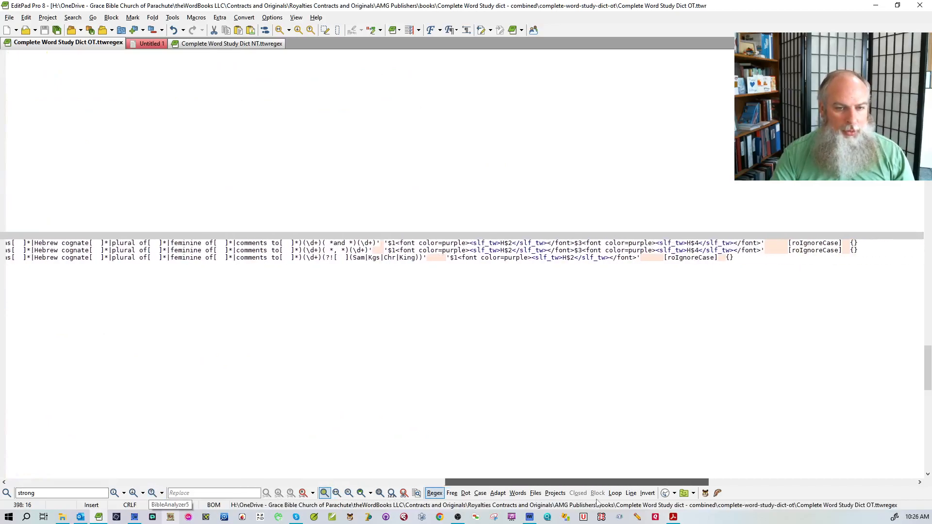
pyautogui.click(355, 245)
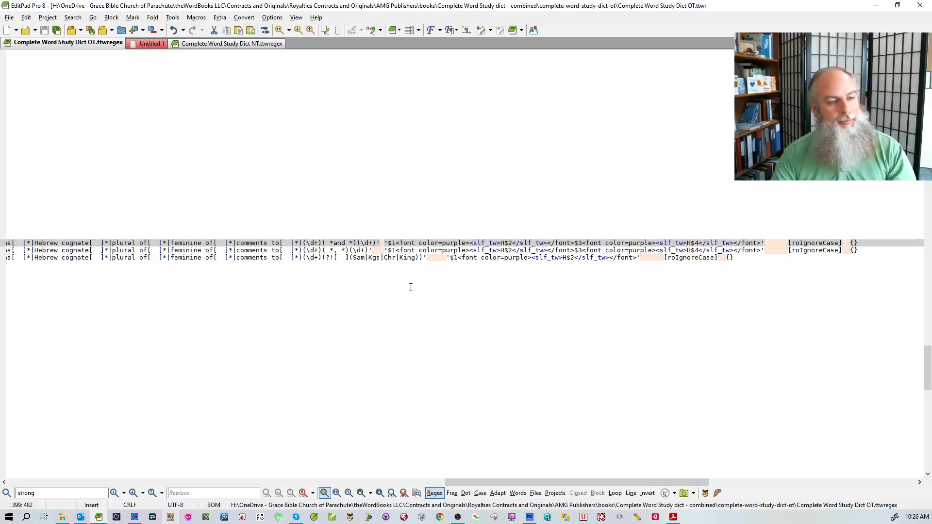
pyautogui.moveTo(480, 483); pyautogui.dragTo(4, 470)
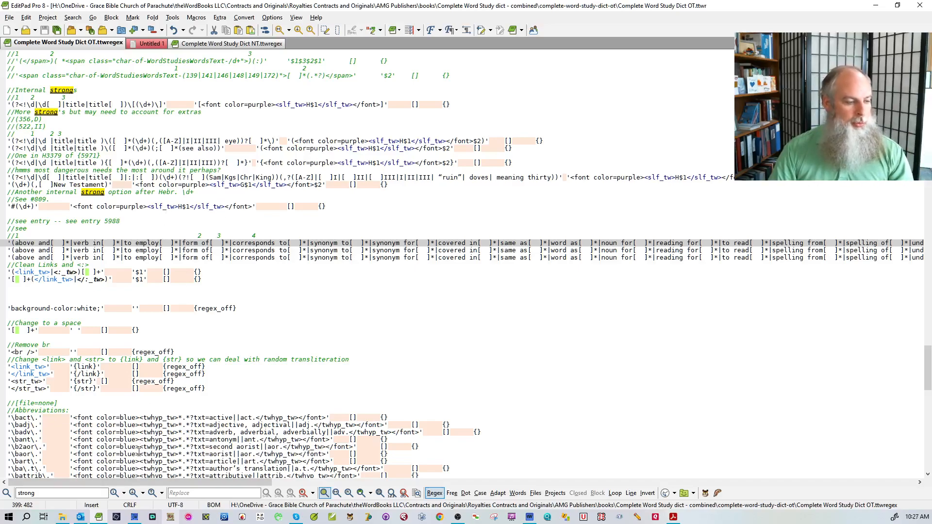
pyautogui.scroll(8, 874, 353)
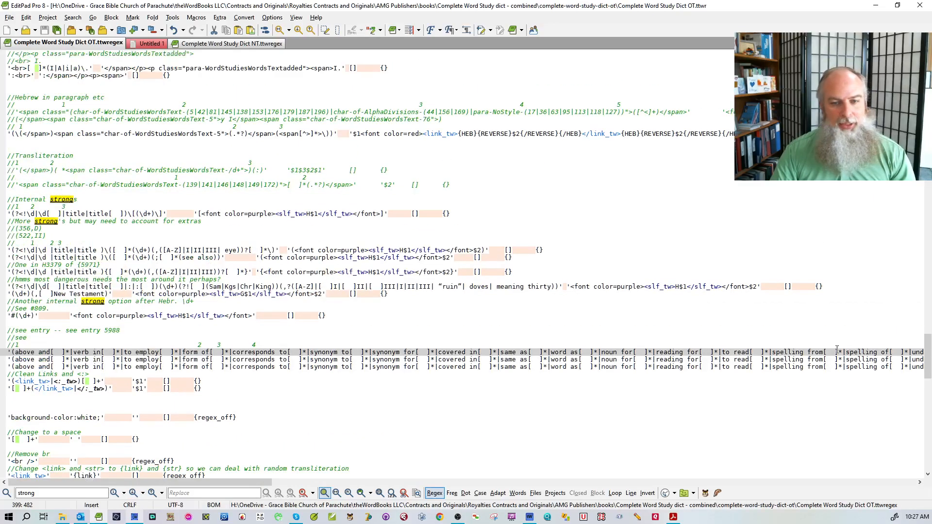
# - Go back to the numbered notes and read note 5 about doing REVERSE from find/replace
pyautogui.moveTo(927, 340); pyautogui.dragTo(927, 61)
pyautogui.scroll(-4, 213, 127)
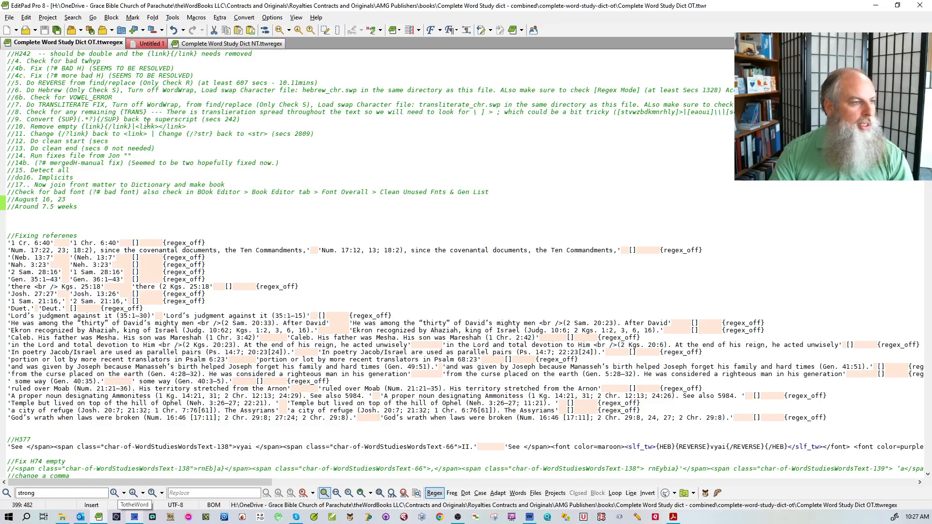
pyautogui.click(89, 83)
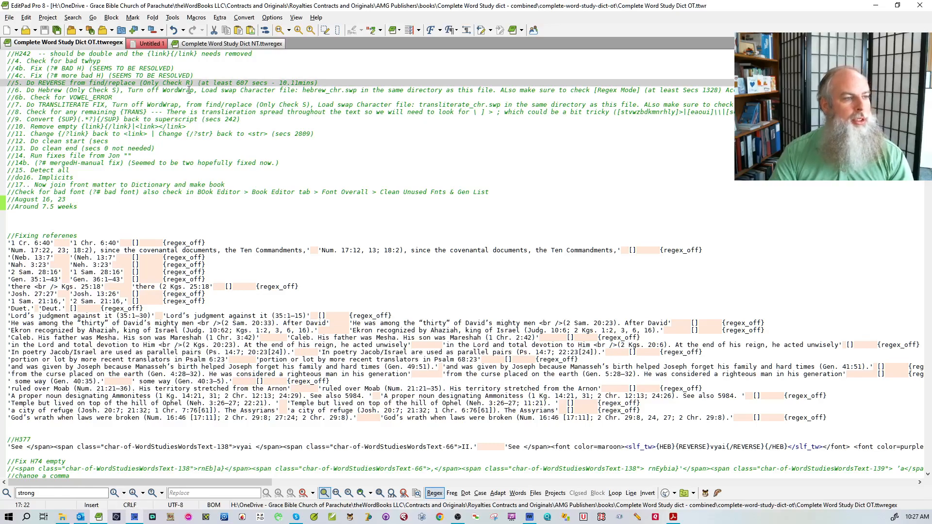
# - Switch to the TotheWord Book Editor, load the "Reverse" find/replace pair, and place the cursor at the start of entry H1
pyautogui.click(134, 517)
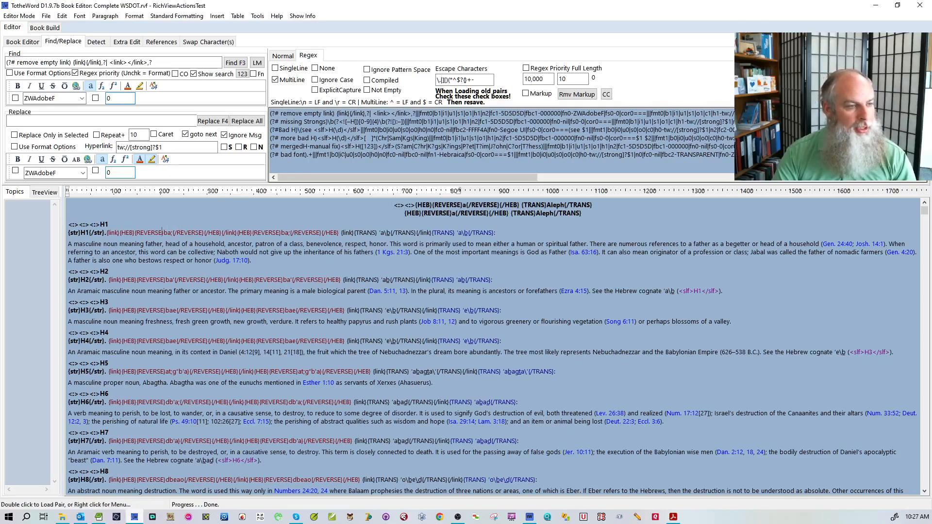
pyautogui.scroll(3, 500, 141)
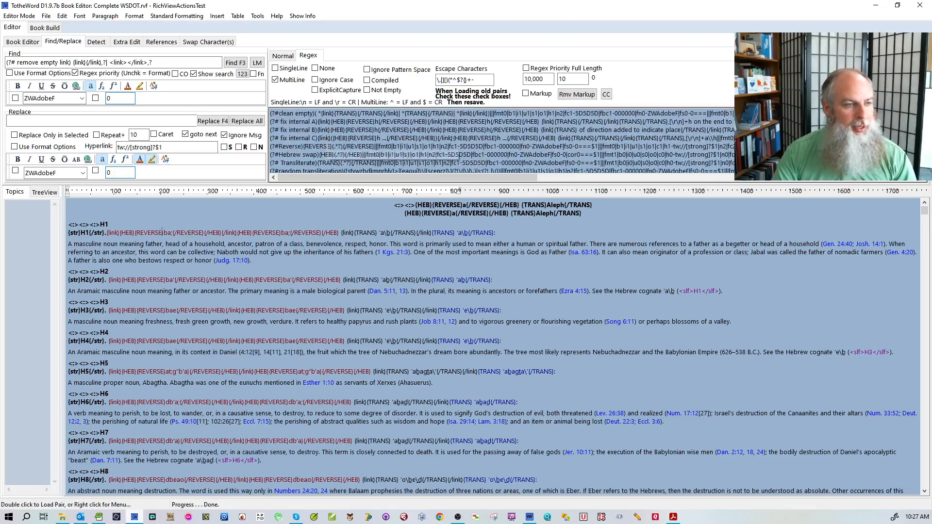
pyautogui.doubleClick(318, 146)
pyautogui.click(91, 234)
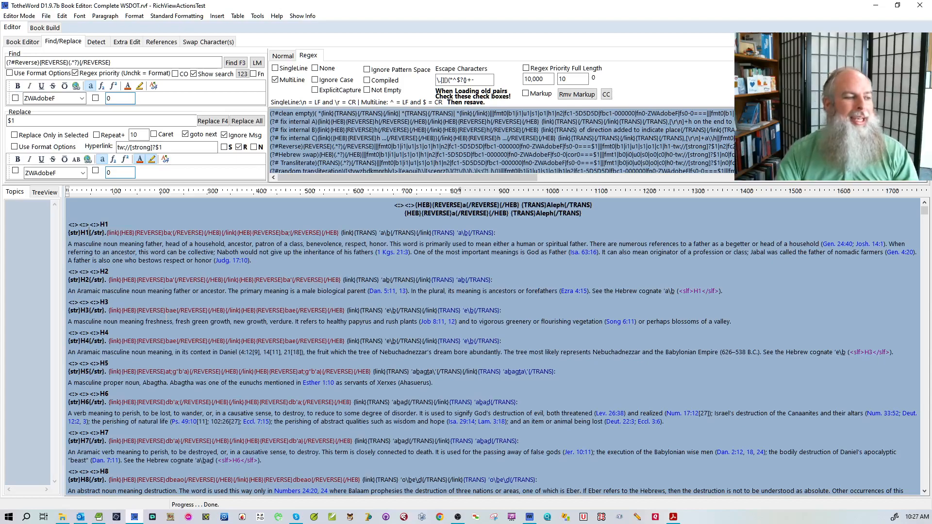
# - Replace both REVERSE-tagged Hebrew words in entry H1 with their contents reversed, using the reverse-result option
pyautogui.press('F3')
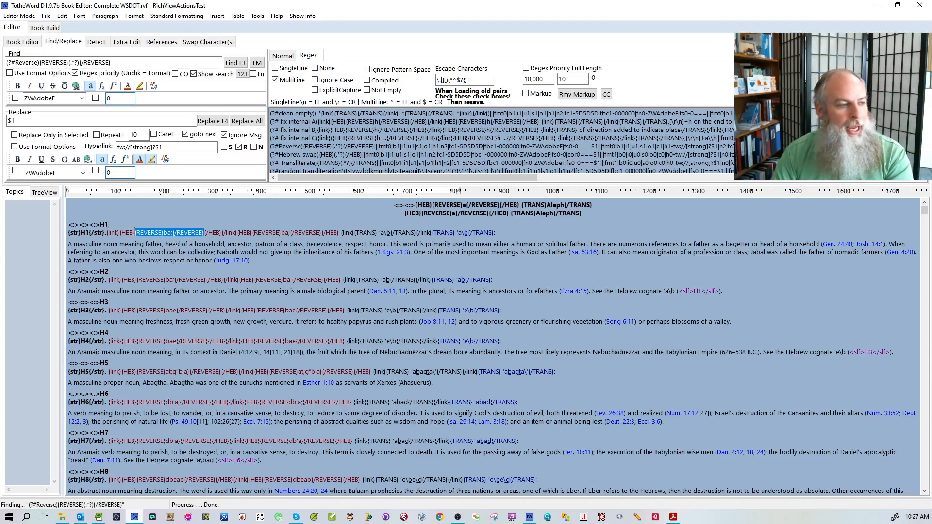
pyautogui.press('F4')
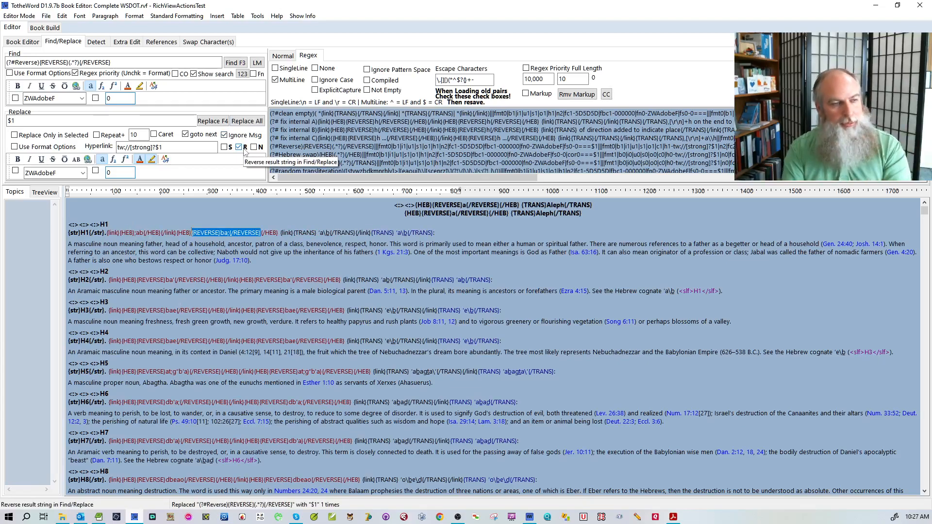
pyautogui.press('F4')
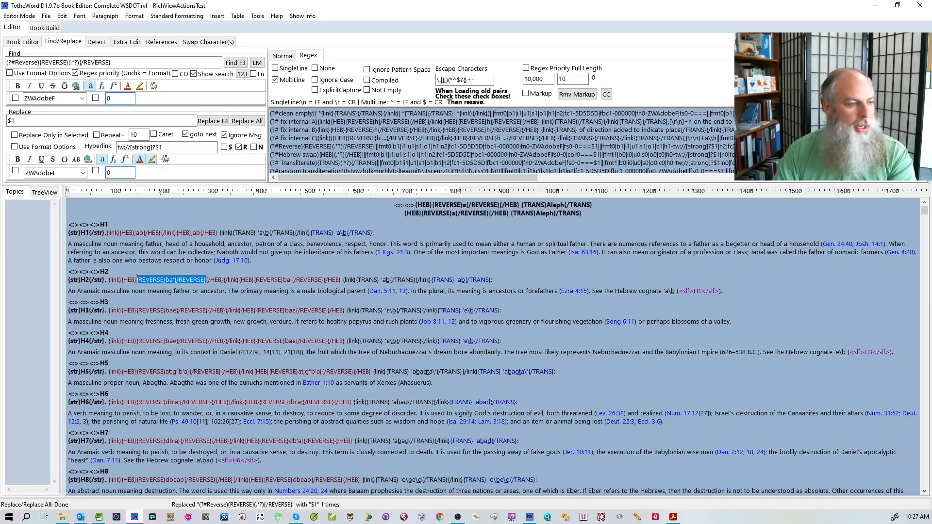
pyautogui.click(187, 252)
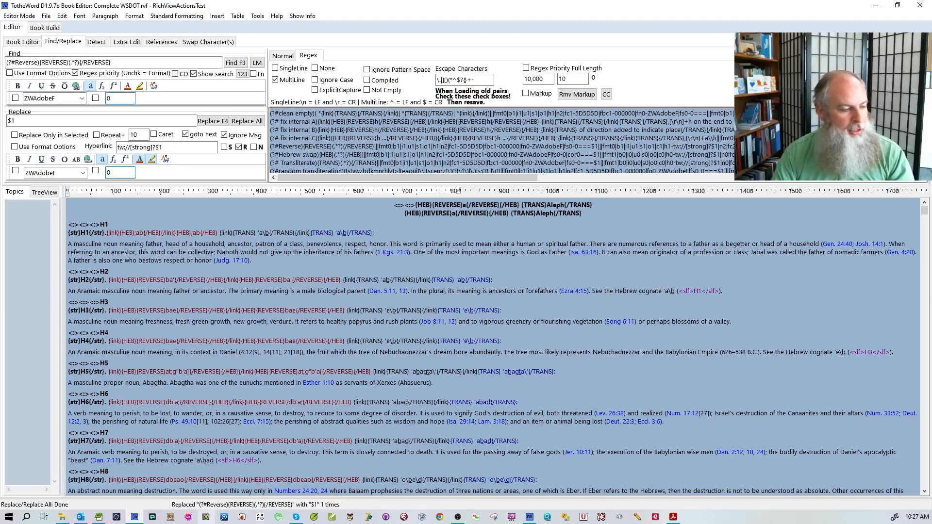
# - Check note 6 on the Hebrew fix in EditPad Pro, and load the hebrew_chr.swcp swap character pairs in TotheWord
pyautogui.click(99, 517)
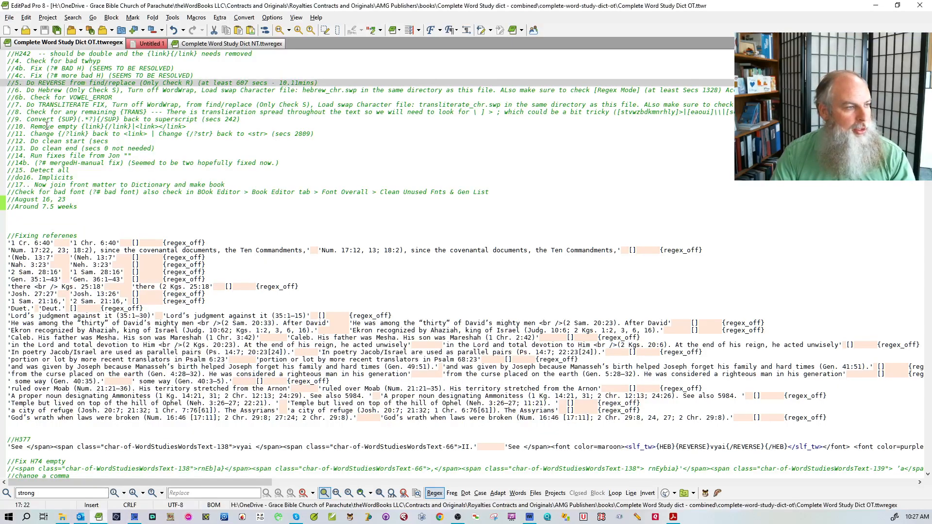
pyautogui.click(62, 90)
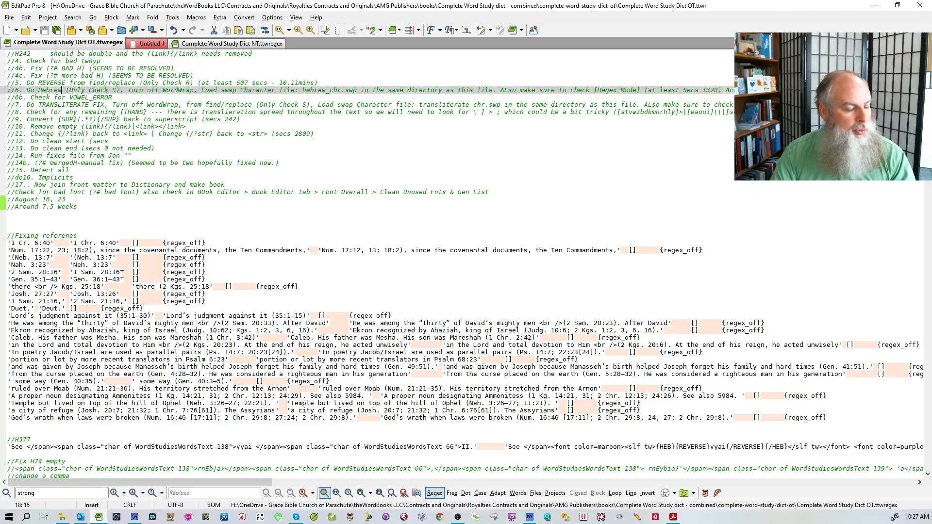
pyautogui.click(135, 517)
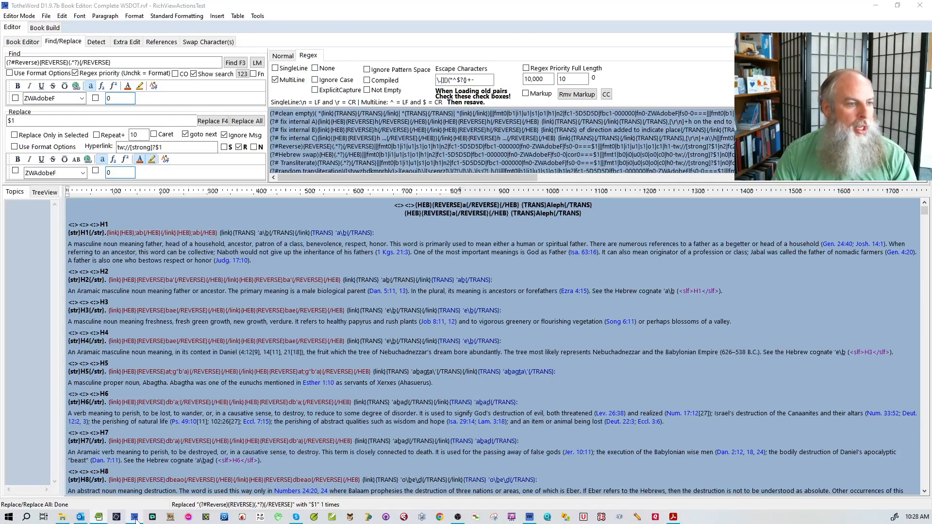
pyautogui.click(208, 42)
pyautogui.click(46, 16)
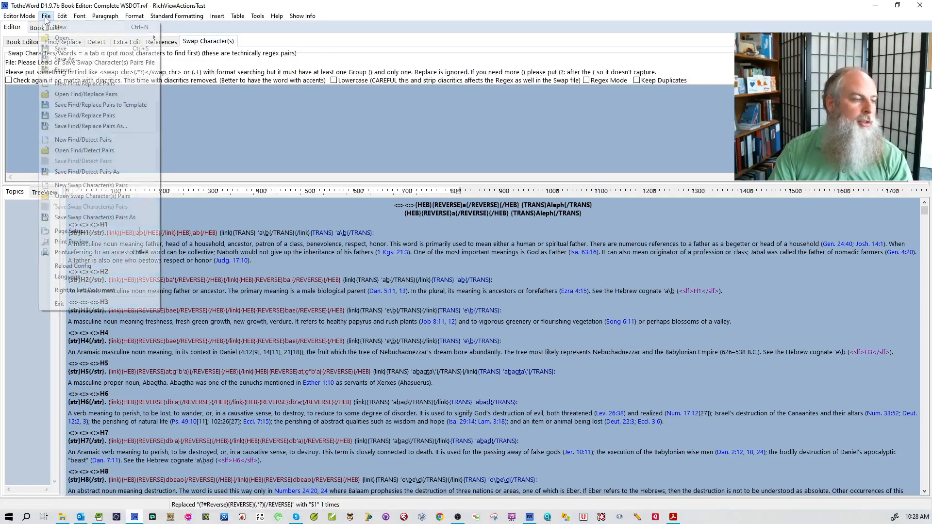
pyautogui.click(78, 195)
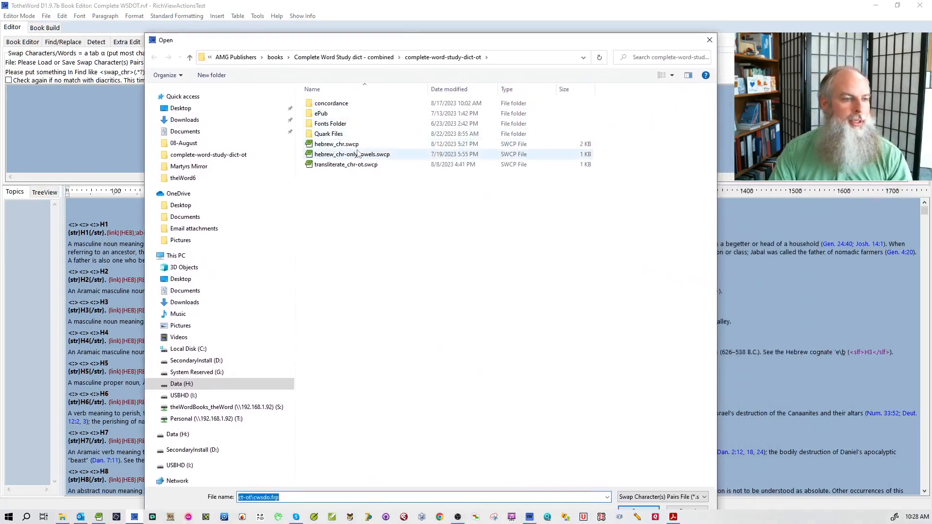
pyautogui.doubleClick(355, 144)
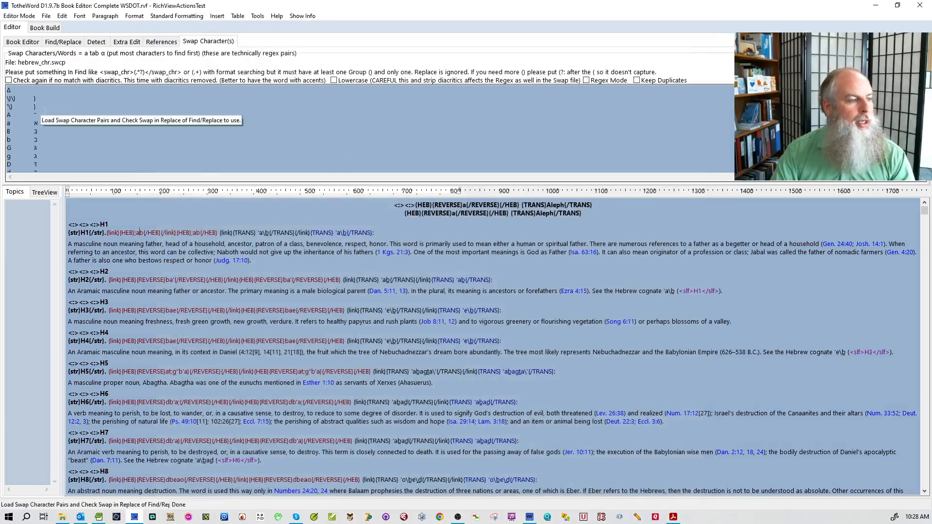
# - Switch to EditPad Pro and close the Untitled 1 file
pyautogui.click(99, 517)
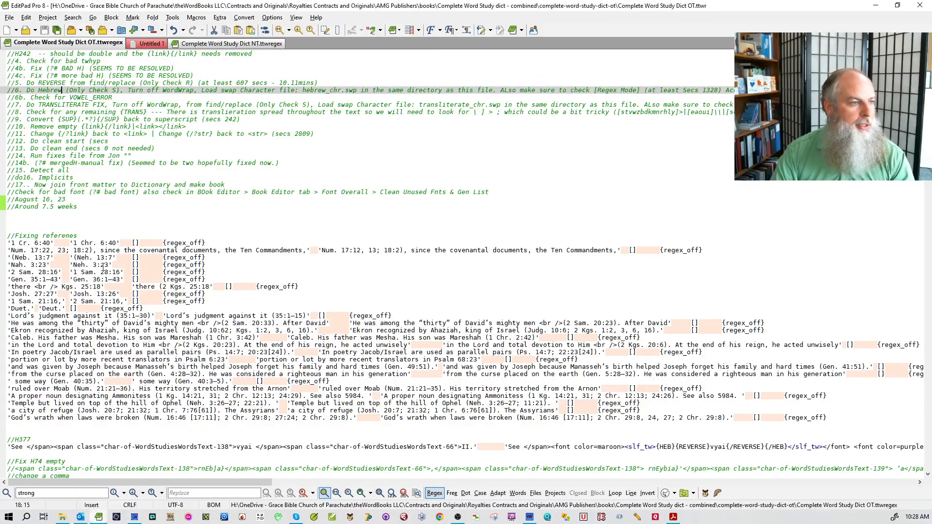
pyautogui.click(138, 44)
pyautogui.rightClick(136, 46)
pyautogui.click(138, 57)
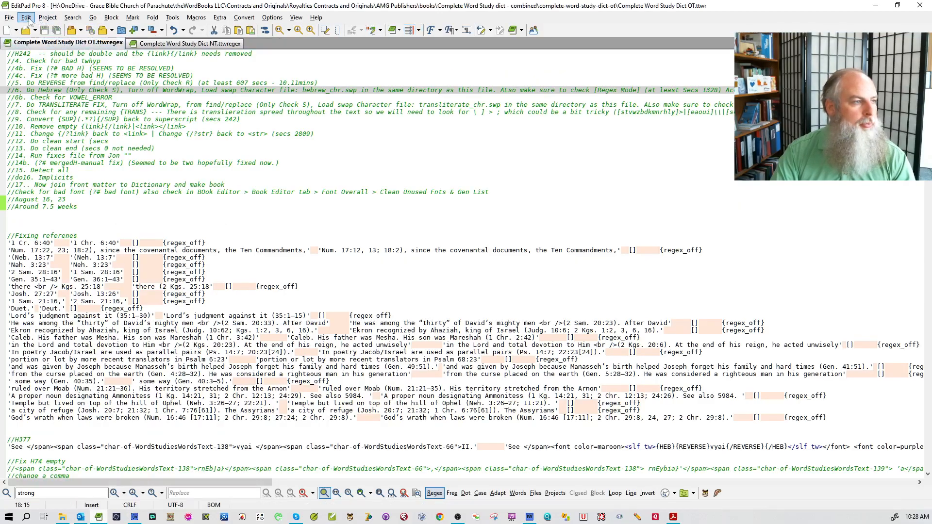
# - Open hebrew_chr.swcp from the complete-word-study-dict-ot folder for viewing as text
pyautogui.click(9, 18)
pyautogui.press('Escape')
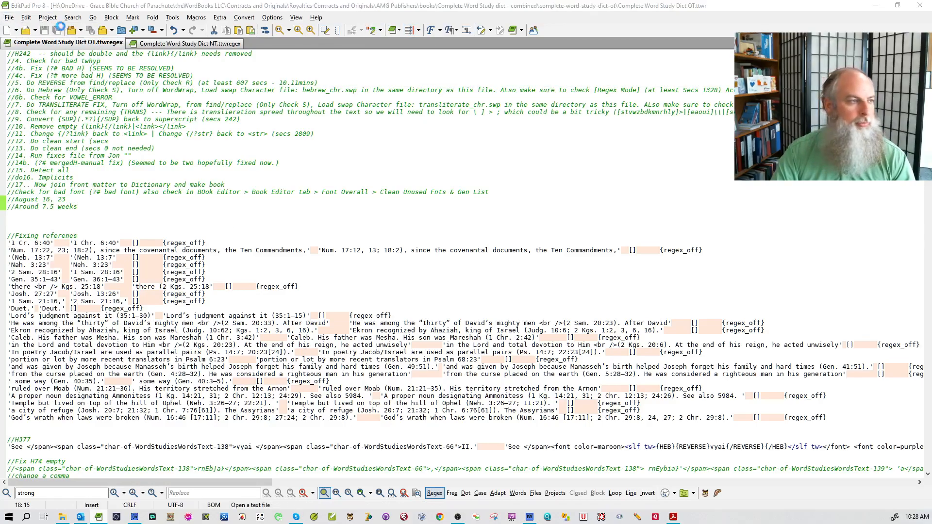
pyautogui.click(27, 28)
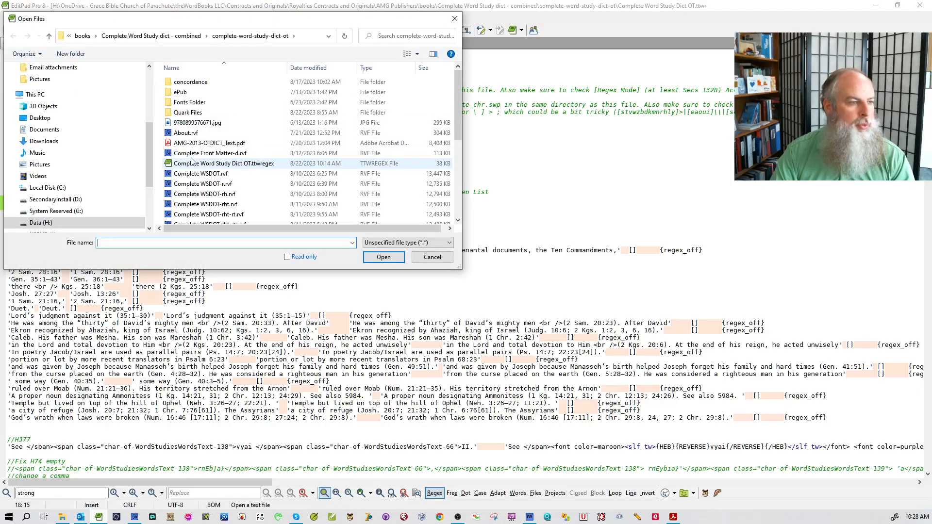
pyautogui.scroll(-3, 221, 149)
pyautogui.scroll(-2, 224, 151)
pyautogui.doubleClick(213, 178)
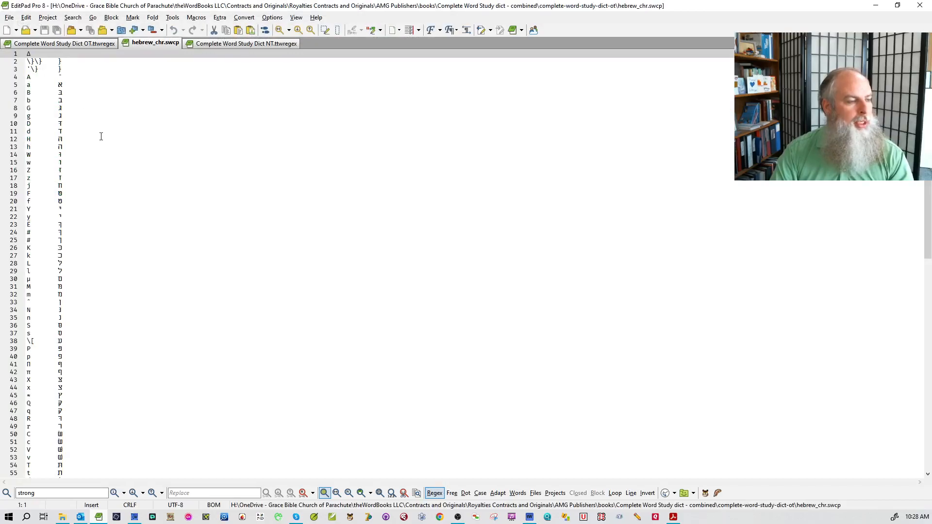
# - Examine the first rows of the swap file, which map Latin letters such as A, a and B to Hebrew characters
pyautogui.press('Down')
pyautogui.press('Down')
pyautogui.press('Down')
pyautogui.press('Right')
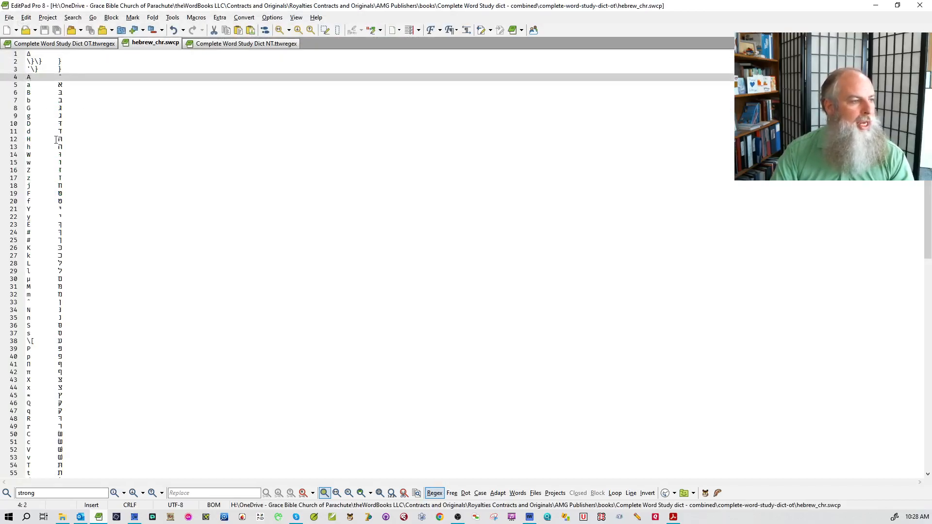
pyautogui.click(36, 87)
pyautogui.press('Right')
pyautogui.click(37, 89)
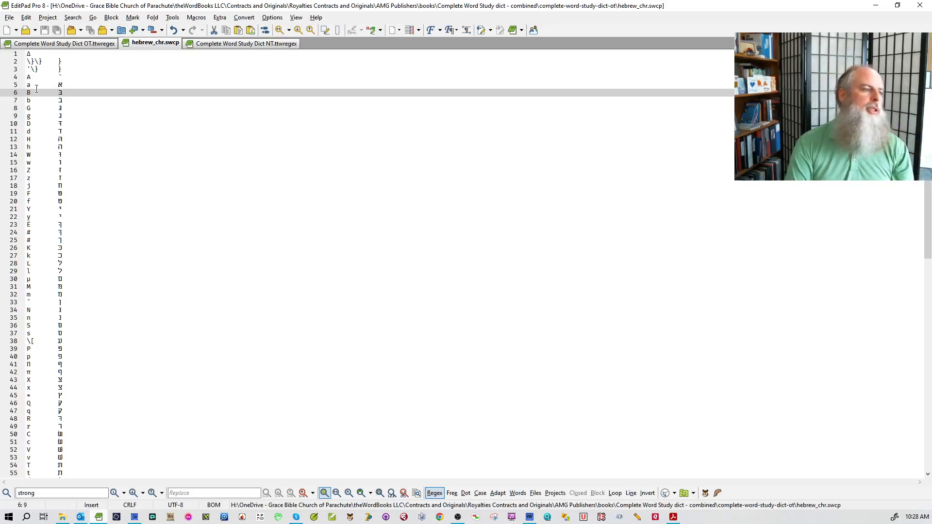
# - Look through the regex rules for vowel points in the rest of the swap file, down to the VOWEL_ERROR test row
pyautogui.scroll(-13, 55, 139)
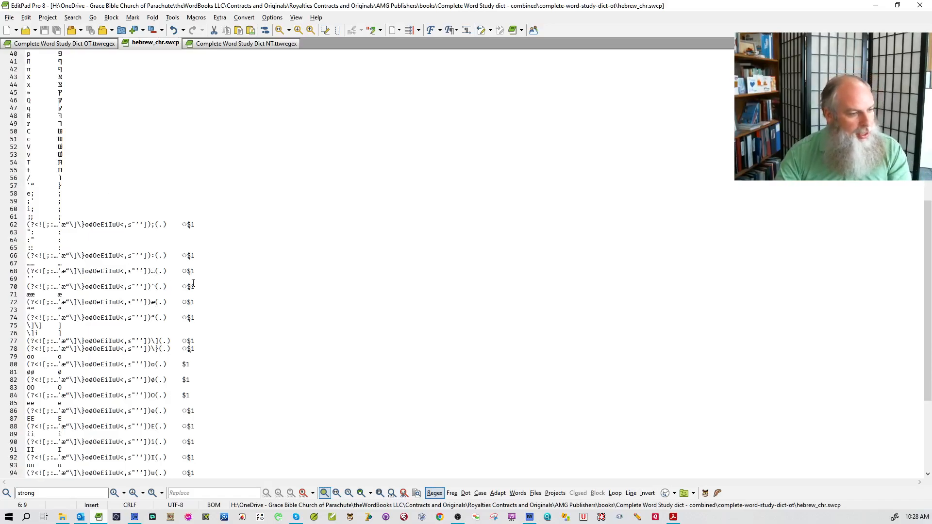
pyautogui.scroll(-4, 193, 283)
pyautogui.click(197, 256)
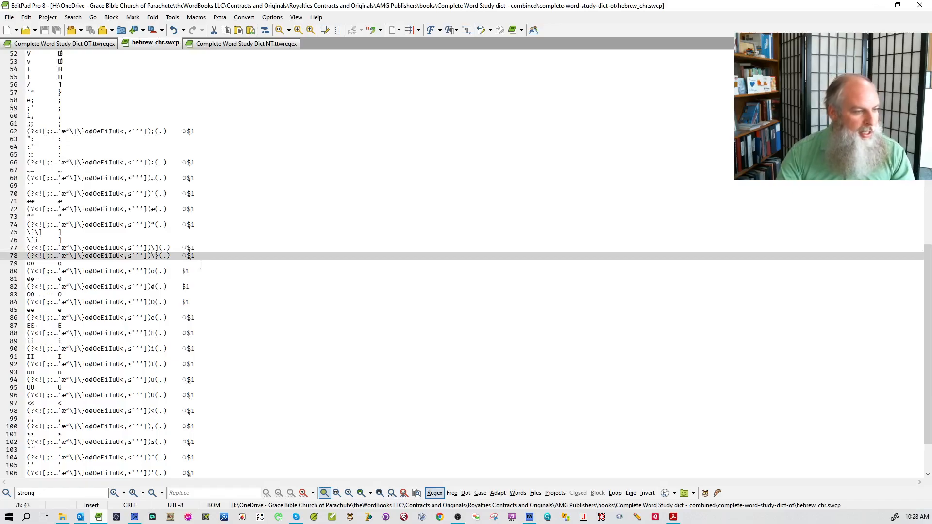
pyautogui.press('Right')
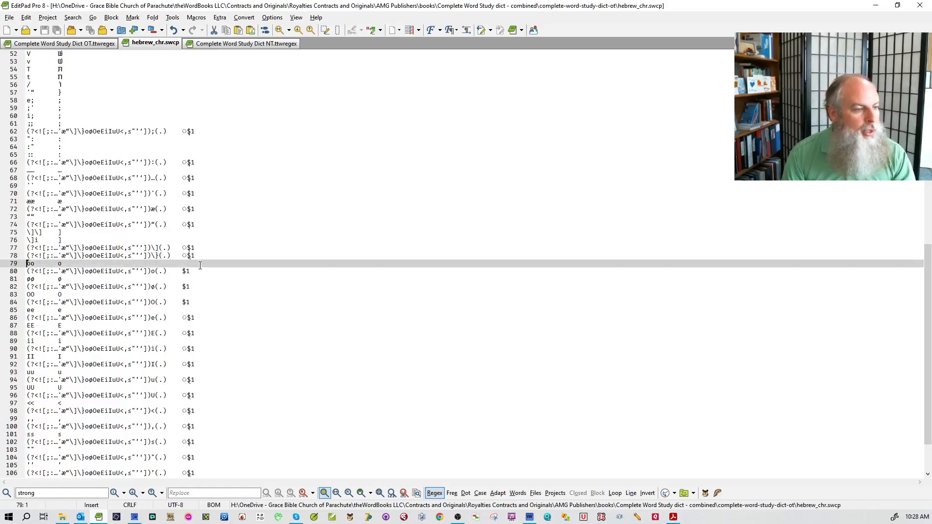
pyautogui.scroll(-2, 200, 266)
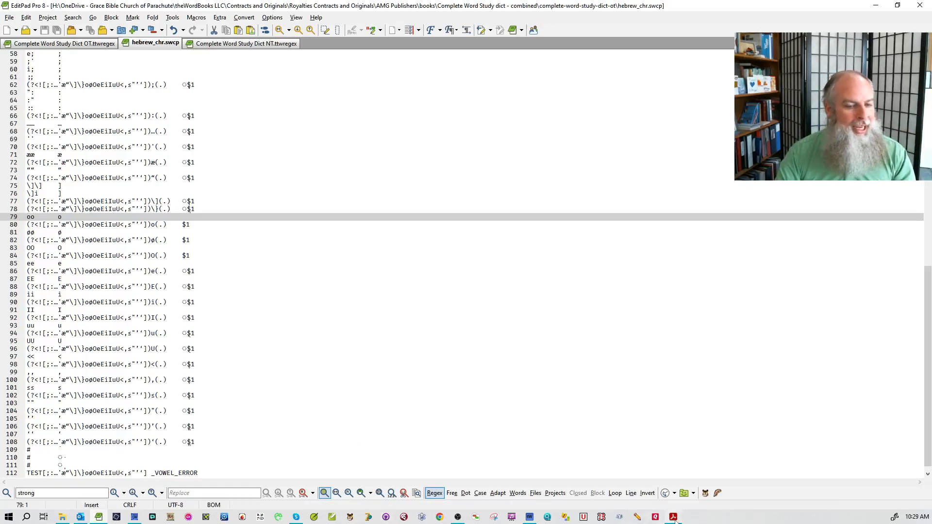
# - Switch to the dictionary PDF in Adobe Acrobat and highlight the vowel-pointed aleph in entry 1
pyautogui.click(675, 518)
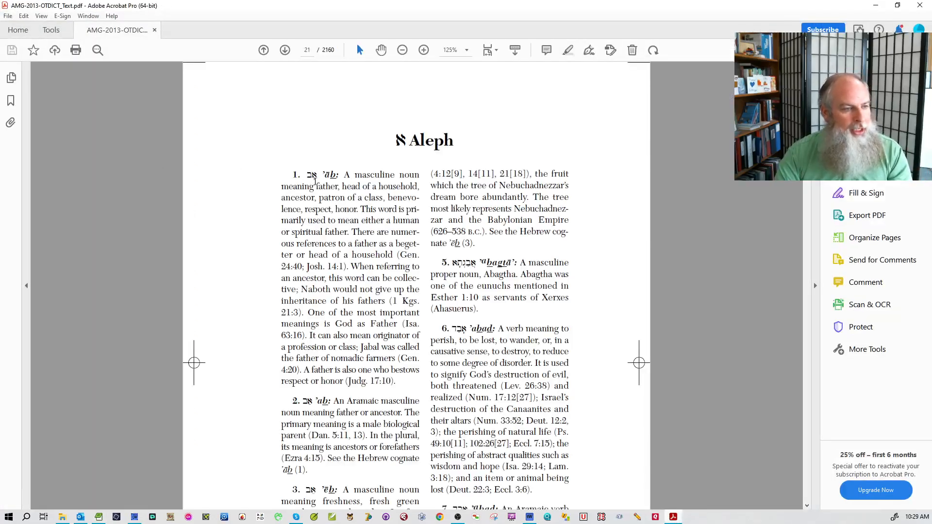
pyautogui.moveTo(316, 178); pyautogui.dragTo(311, 177)
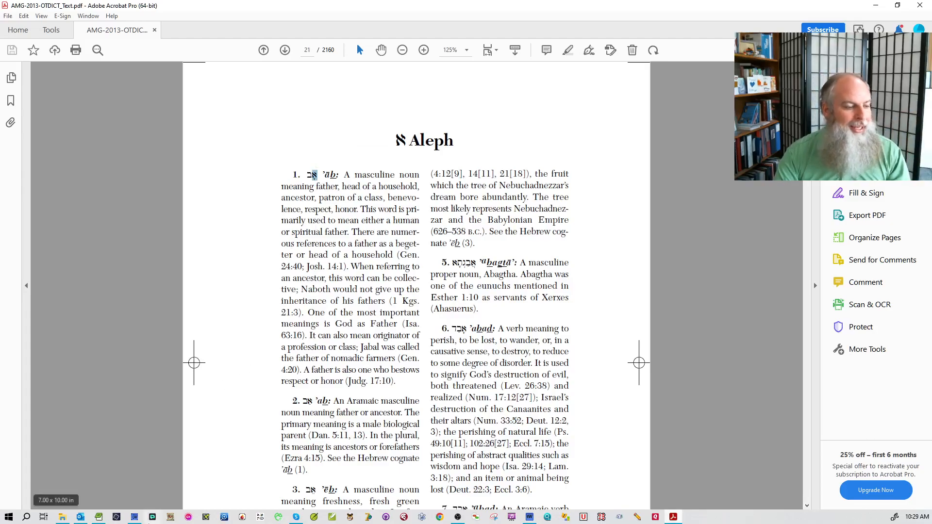
# - Switch to TotheWord, load the "Hebrew swap" pair, and make sure Regex Mode is on for the swap characters
pyautogui.click(134, 517)
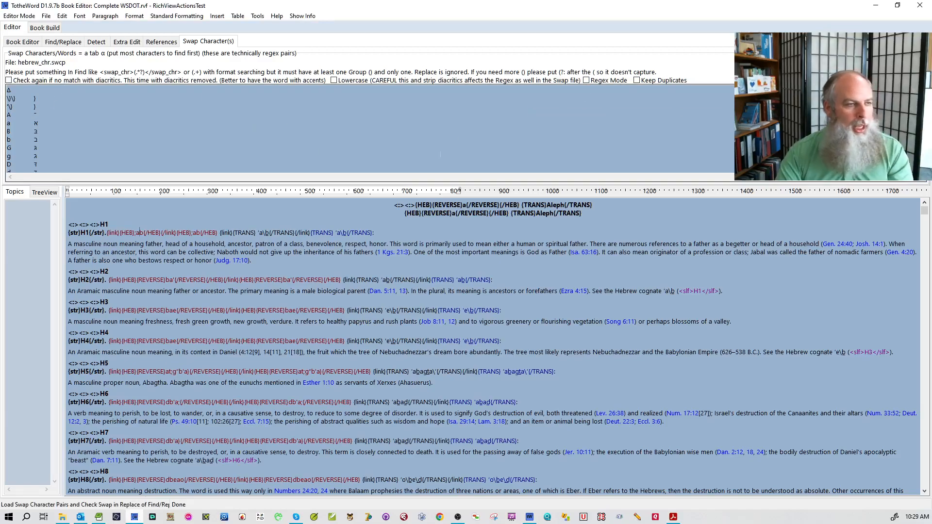
pyautogui.click(58, 43)
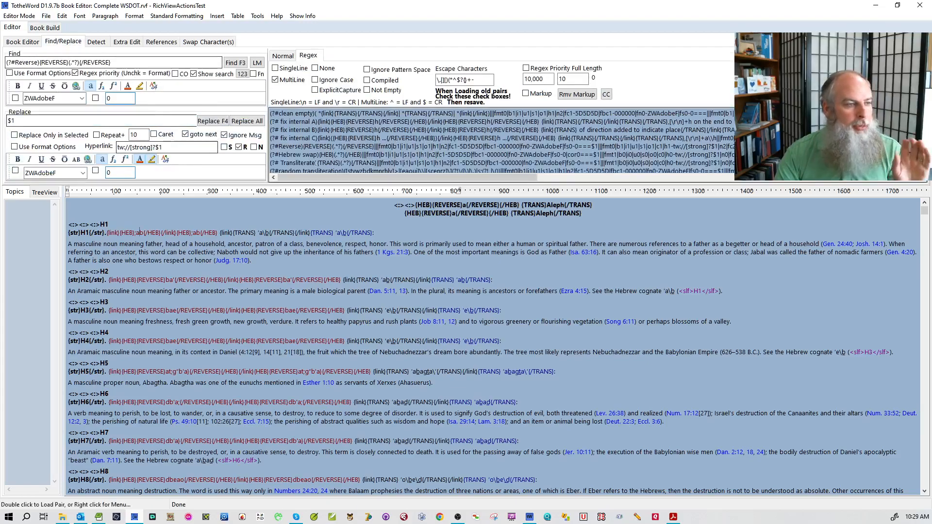
pyautogui.doubleClick(311, 155)
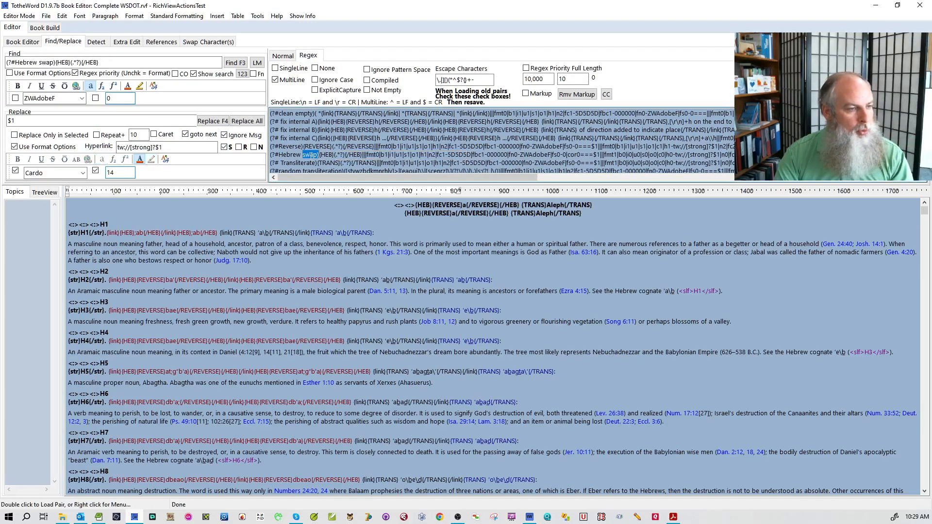
pyautogui.click(208, 42)
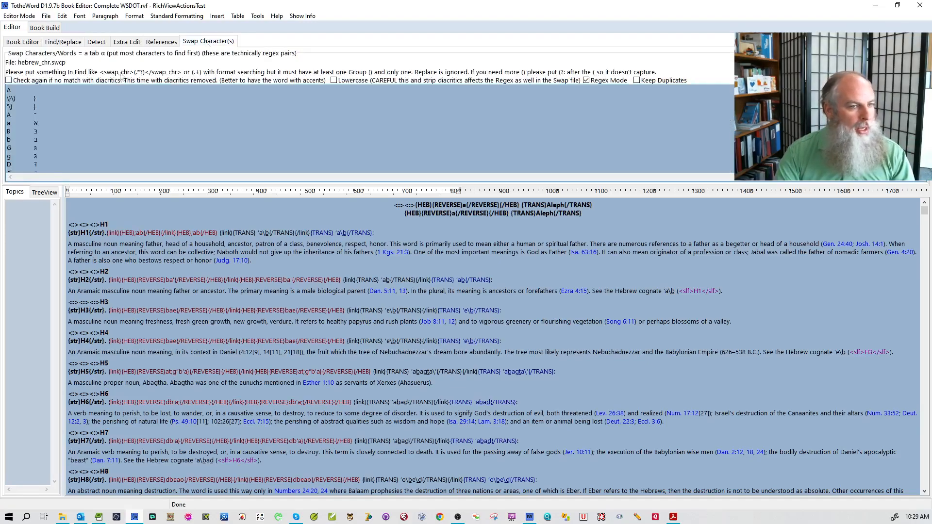
# - Run the Hebrew swap replacement from the H1 heading on the two {HEB} words in entry H1, one at a time
pyautogui.click(53, 44)
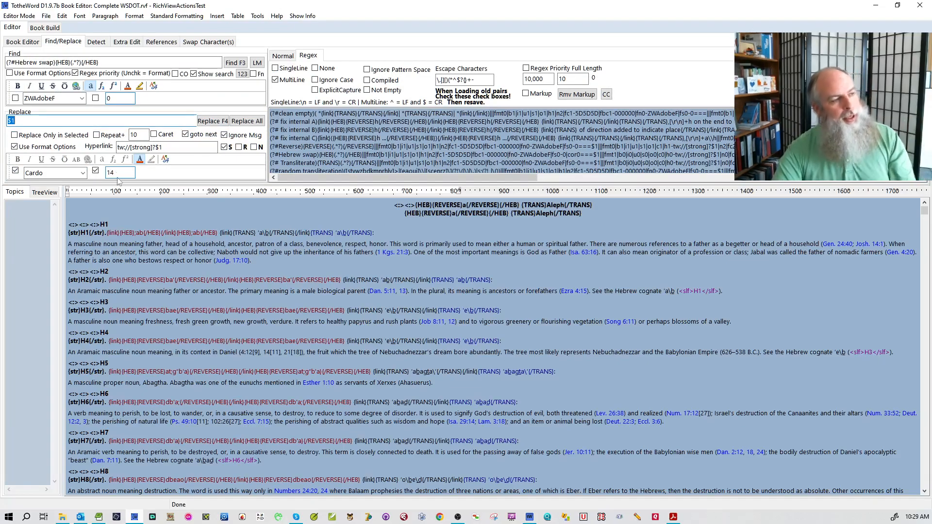
pyautogui.click(118, 224)
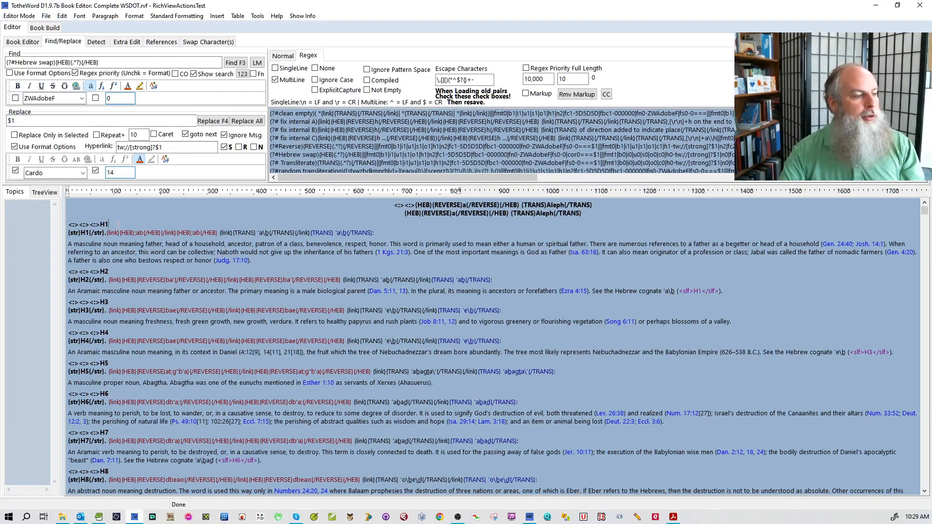
pyautogui.press('F3')
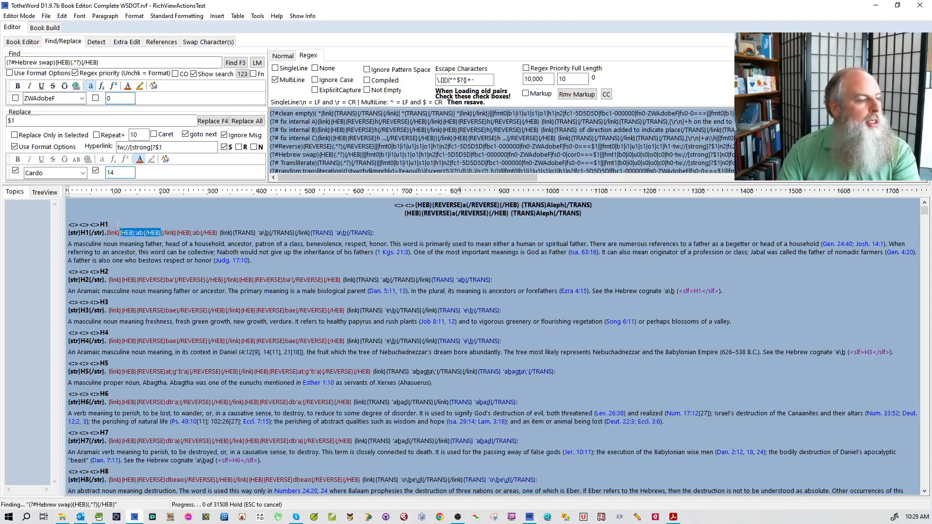
pyautogui.press('F4')
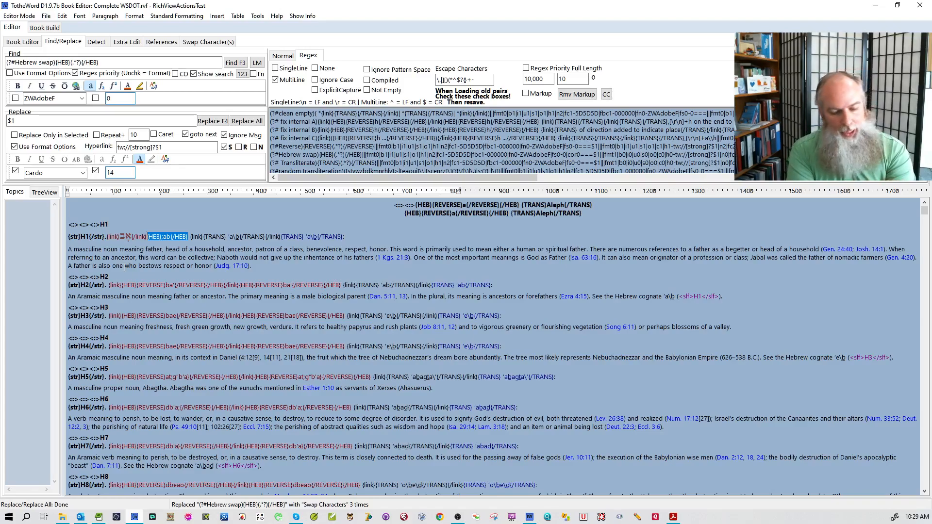
pyautogui.press('F4')
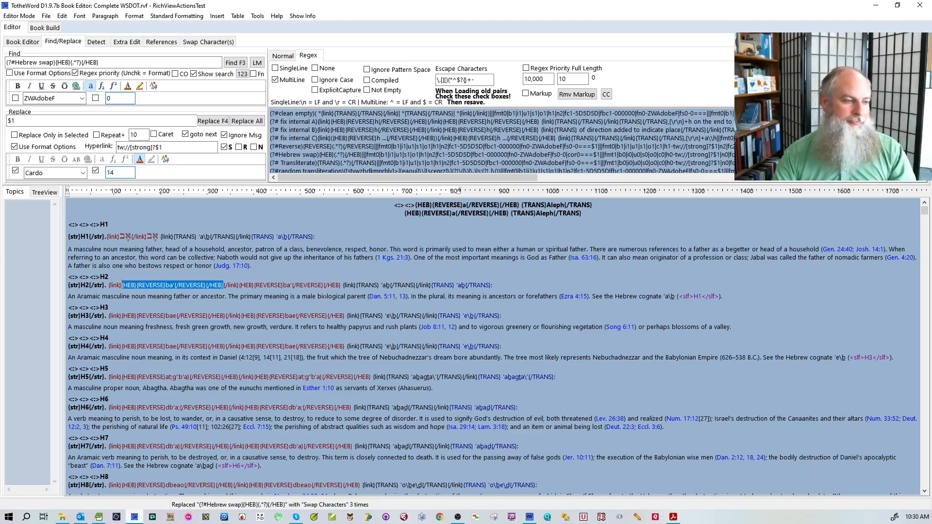
# - Switch to EditPad Pro and review note 6b about checking for VOWEL_ERROR in the OT regex file, then return to TotheWord
pyautogui.click(97, 517)
pyautogui.click(97, 43)
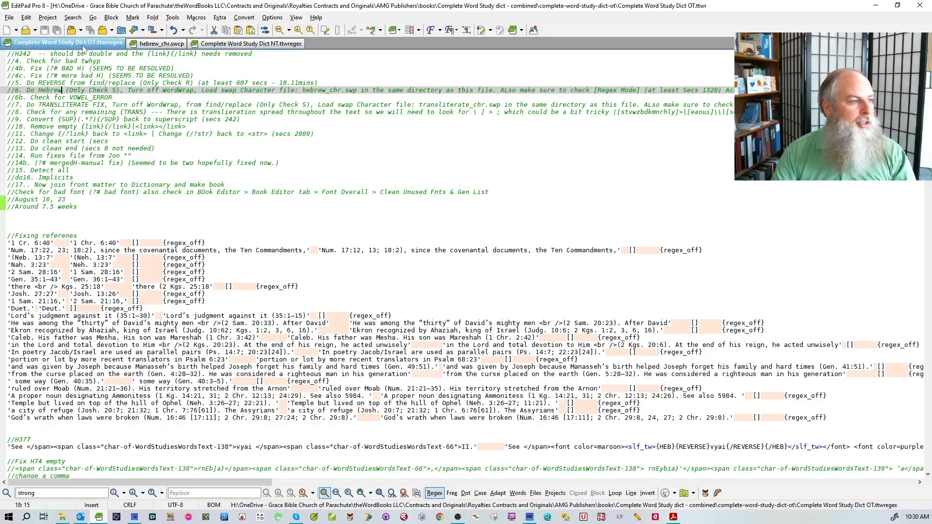
pyautogui.click(89, 97)
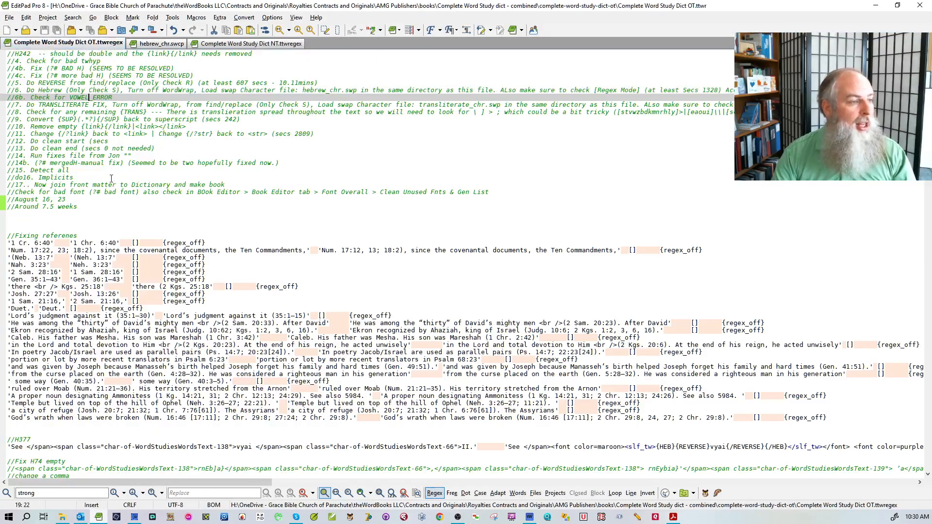
pyautogui.click(133, 517)
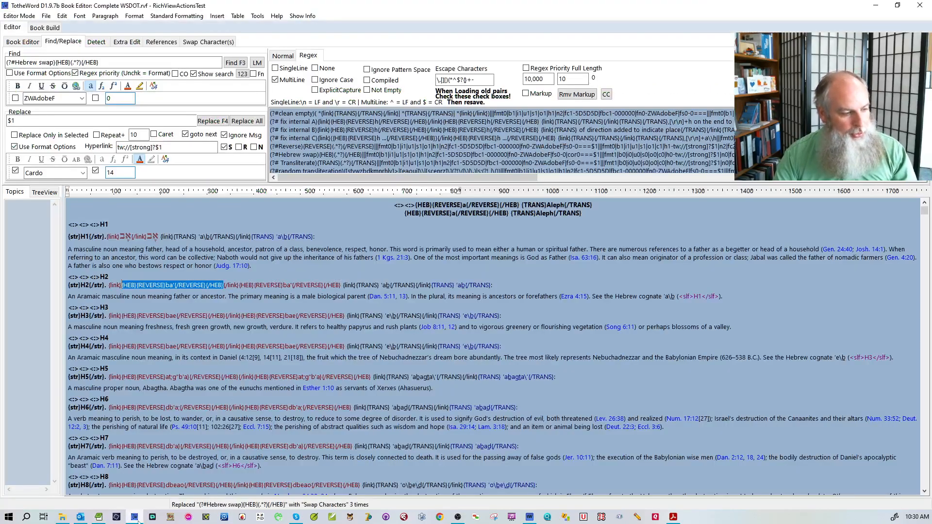
# - Switch to hebrew_chr.swcp in EditPad Pro and highlight the _VOWEL_ERROR replacement in the final TEST row
pyautogui.click(99, 517)
pyautogui.click(155, 44)
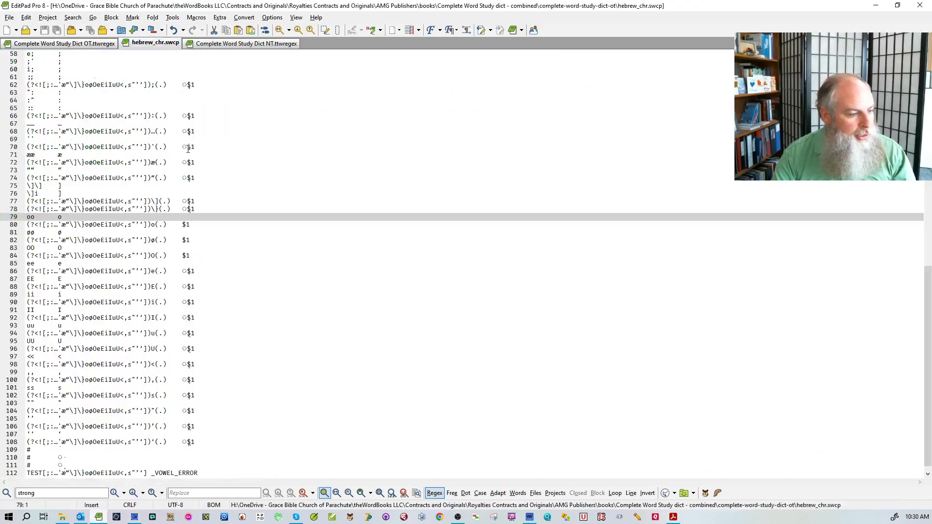
pyautogui.moveTo(61, 474); pyautogui.dragTo(124, 474)
pyautogui.click(161, 469)
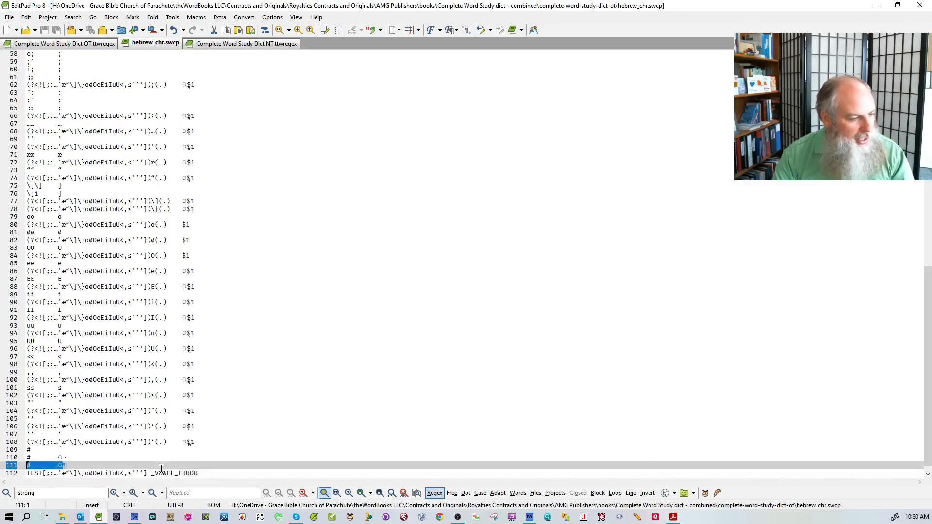
pyautogui.doubleClick(163, 475)
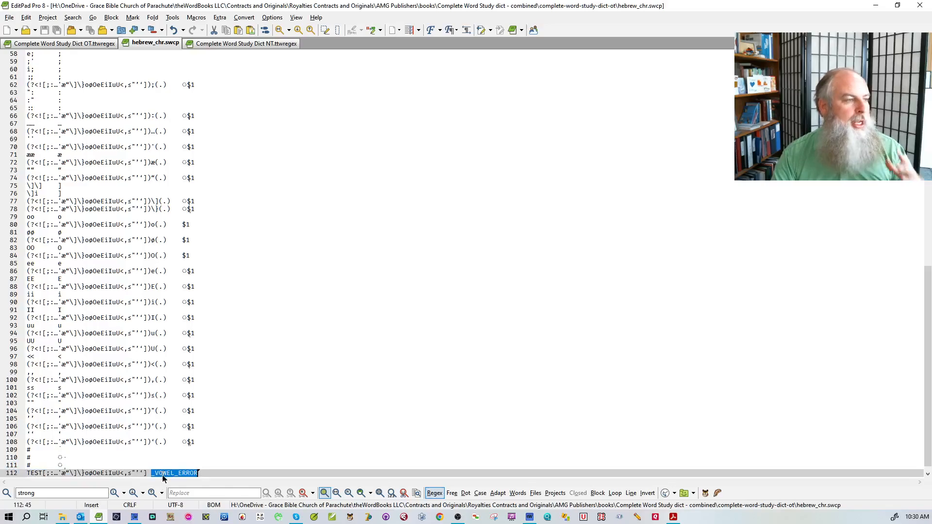
# - Go back to the OT regex file's notes and look at item 7, the TRANSLITERATE FIX instructions
pyautogui.click(35, 45)
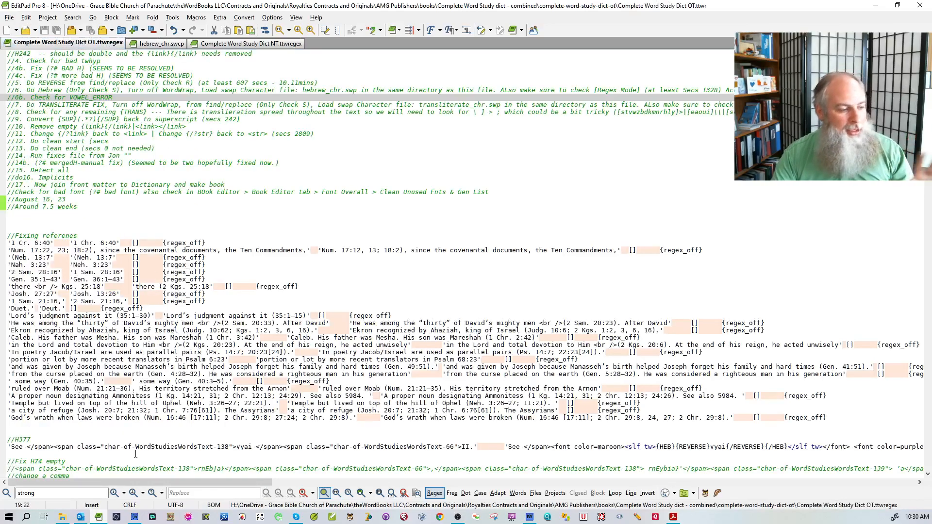
pyautogui.click(139, 519)
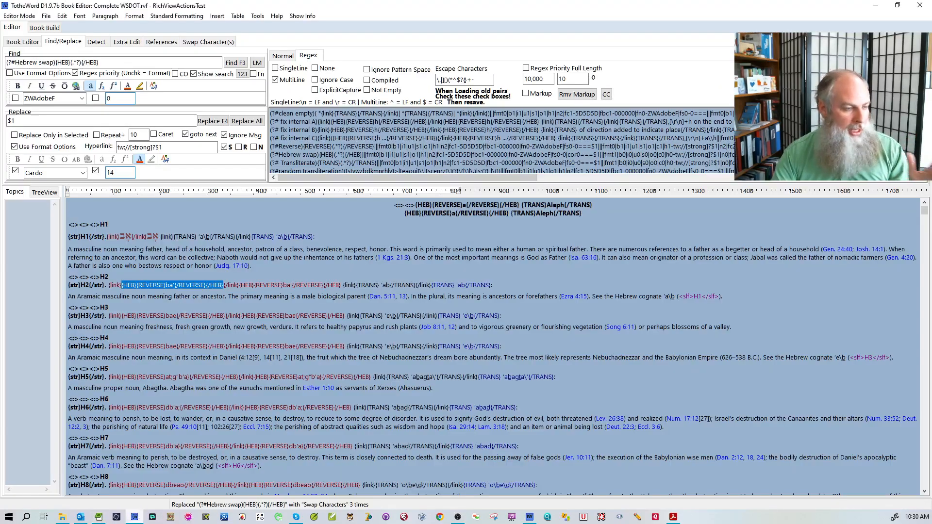
pyautogui.click(98, 517)
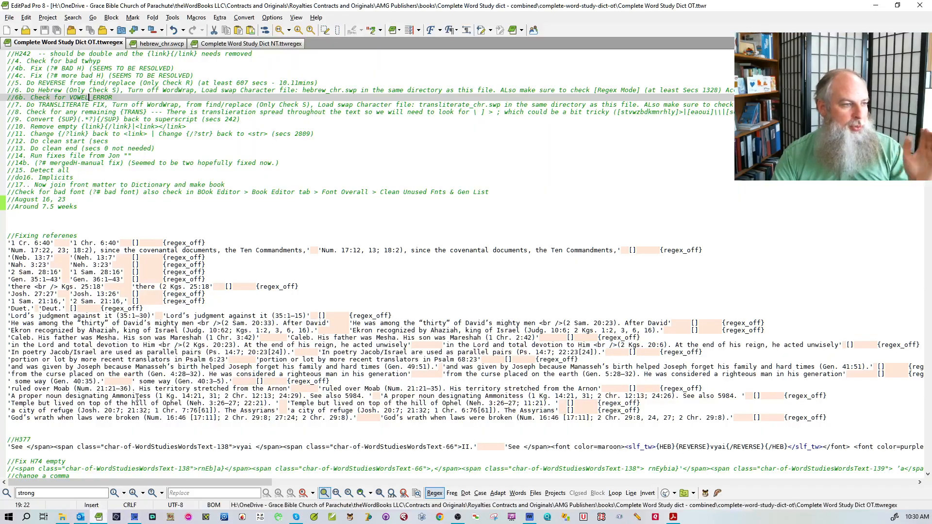
pyautogui.click(109, 105)
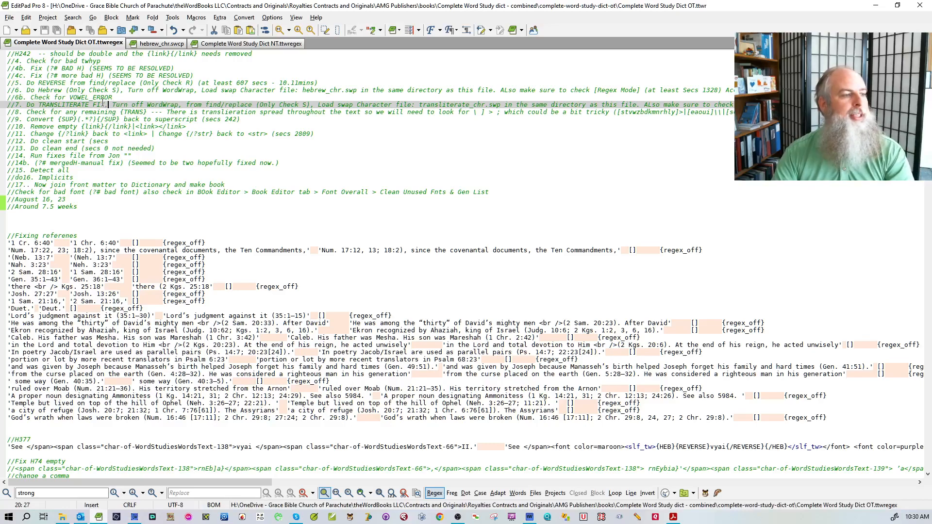
# - Switch to TotheWord, load the "Transliterate" find/replace pair, and open the swap character settings
pyautogui.click(134, 517)
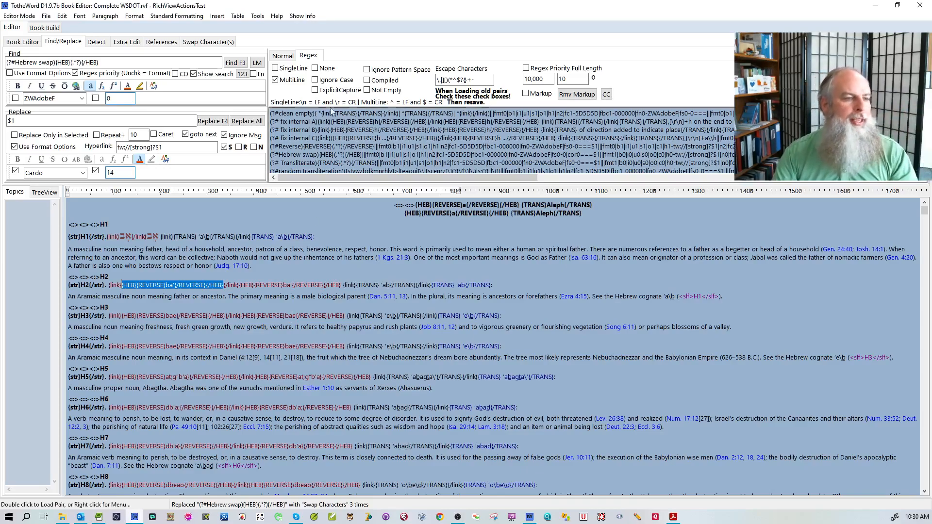
pyautogui.doubleClick(310, 163)
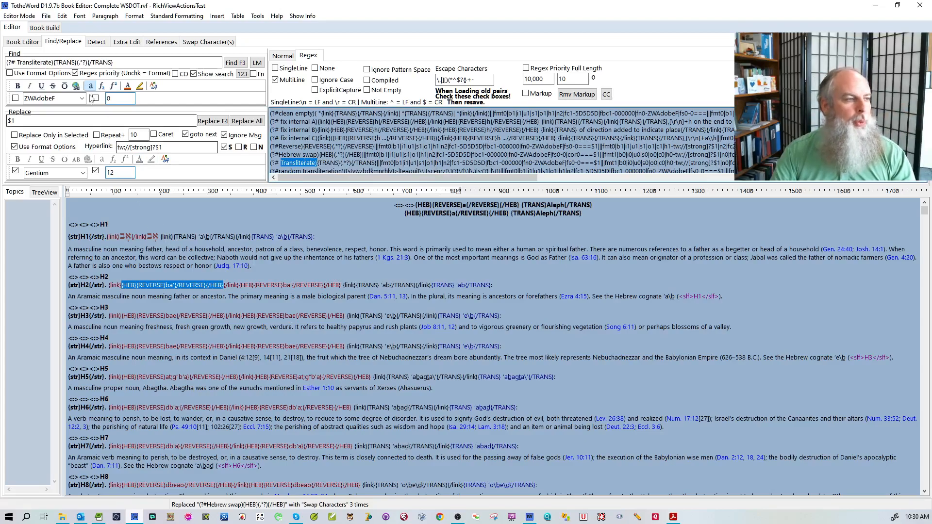
pyautogui.click(224, 42)
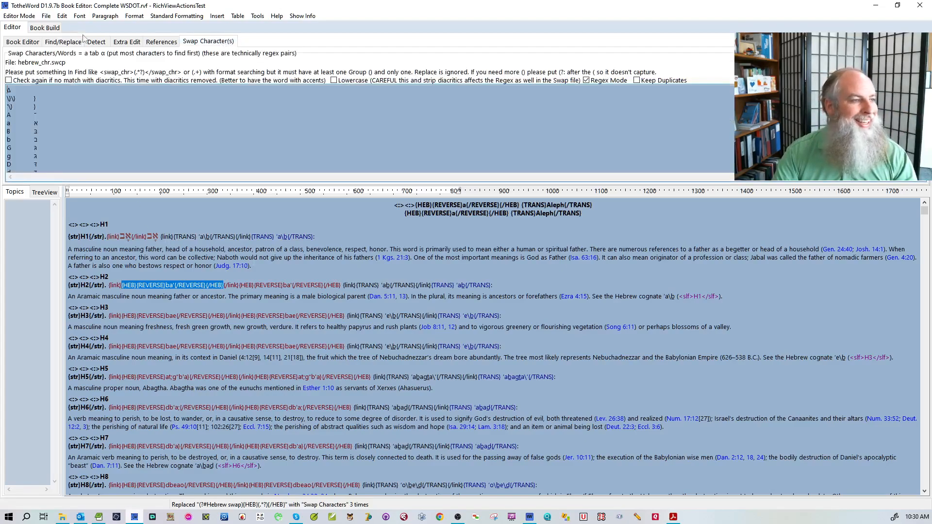
# - Load the swap character pairs file transliterate_chr-ot.swcp from the complete-word-study-dict-ot folder
pyautogui.click(47, 16)
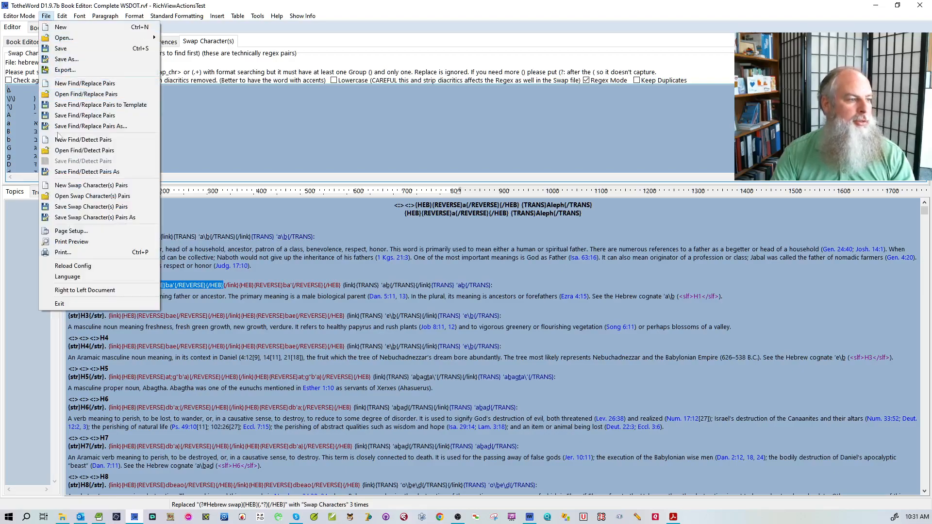
pyautogui.click(65, 197)
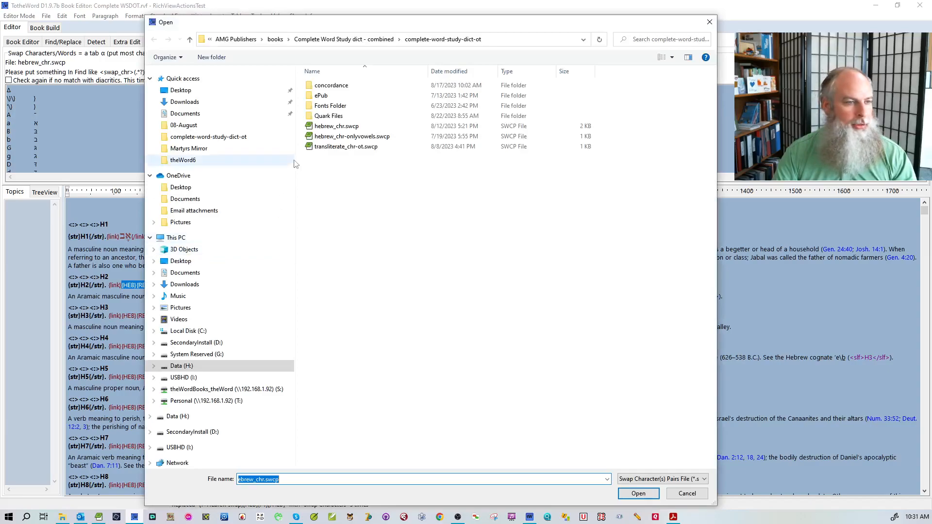
pyautogui.doubleClick(321, 148)
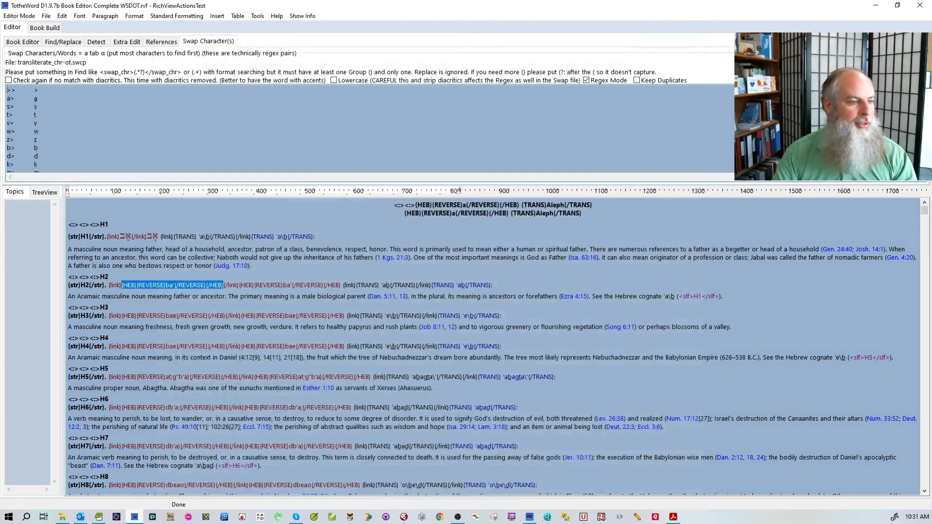
# - Find the {TRANS} passages from the H1 heading onward and replace both of H1's with swapped transliteration characters
pyautogui.click(122, 224)
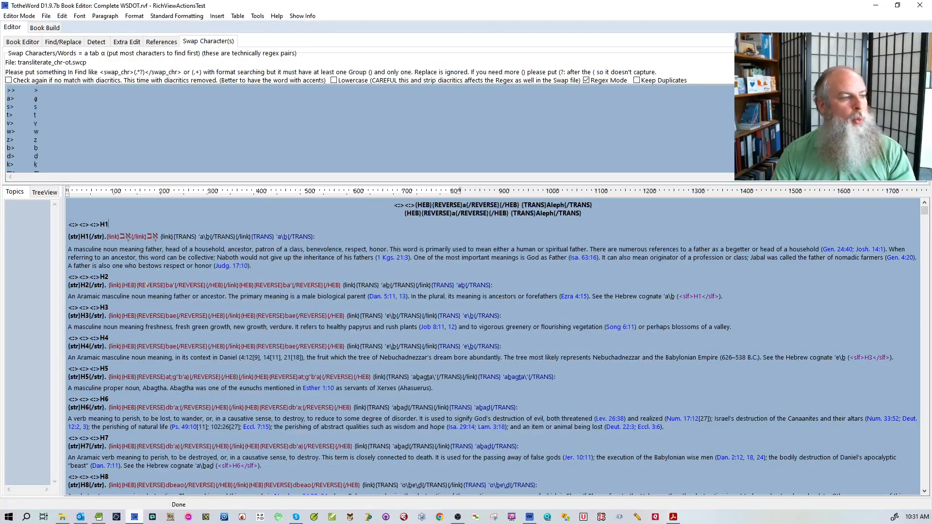
pyautogui.press('F3')
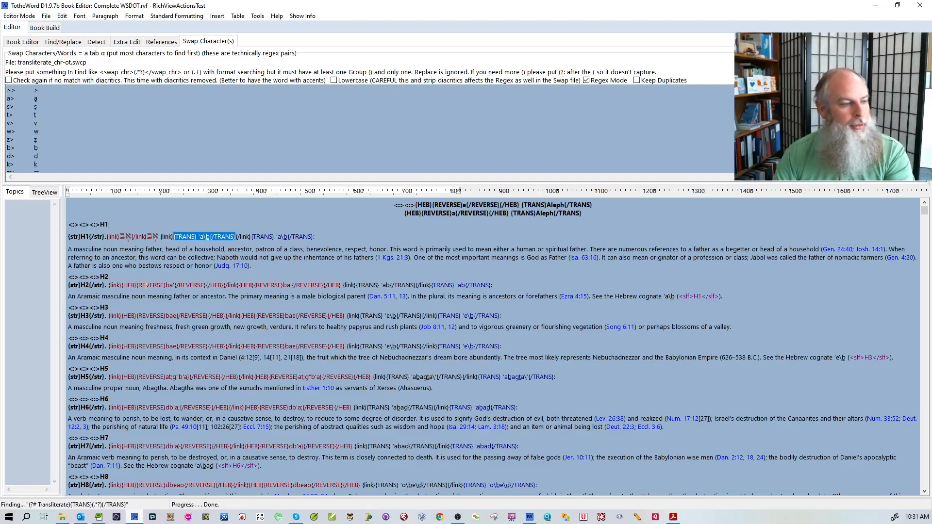
pyautogui.press('F4')
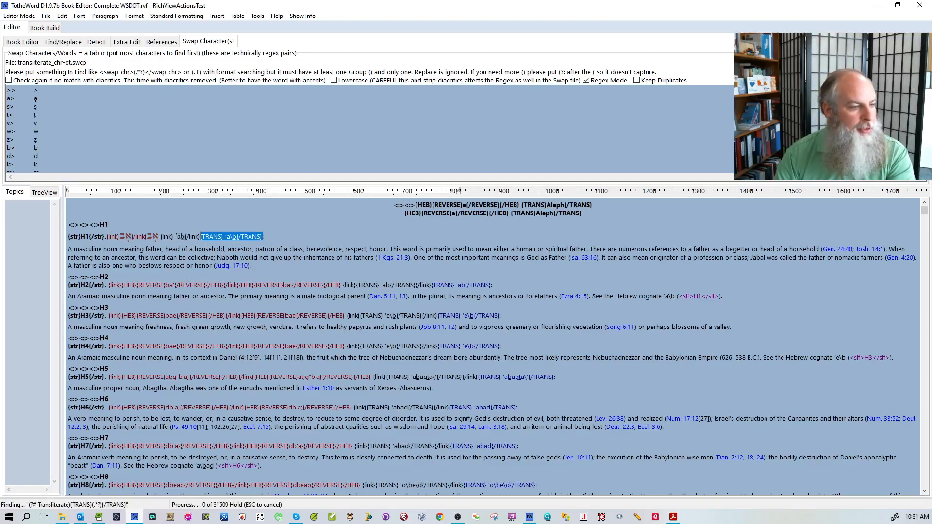
pyautogui.press('F4')
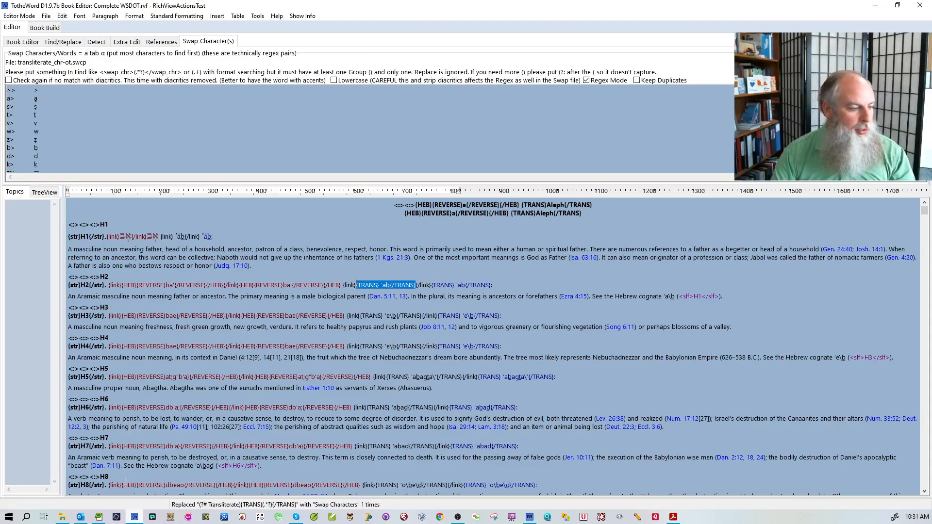
# - Switch to EditPad Pro, open transliterate_chr-ot.swcp and examine its transliteration swap pairs, including the a> pair
pyautogui.click(98, 516)
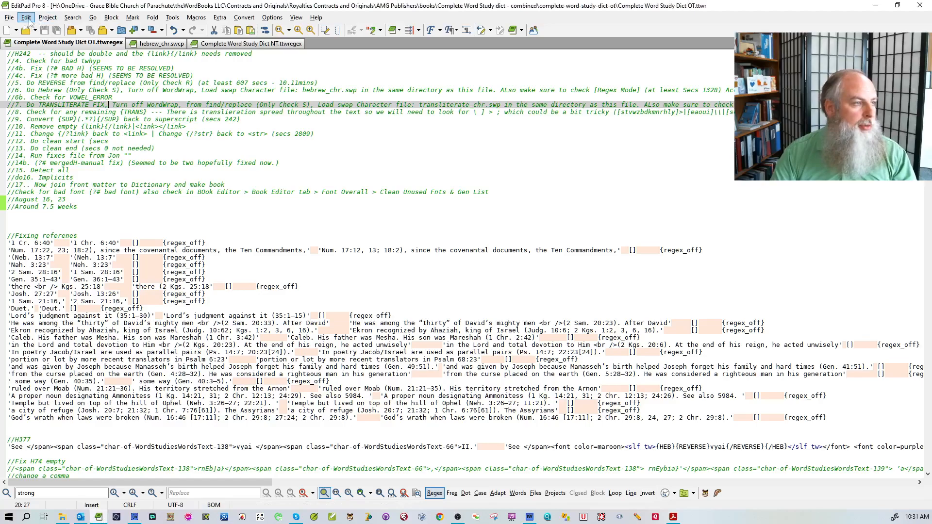
pyautogui.click(9, 18)
pyautogui.press('Escape')
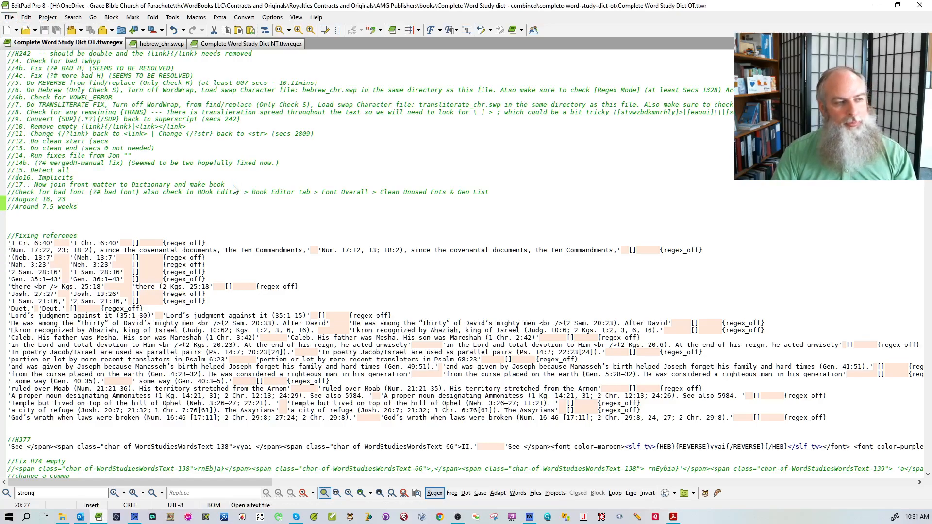
pyautogui.hotkey('ctrl', 'o')
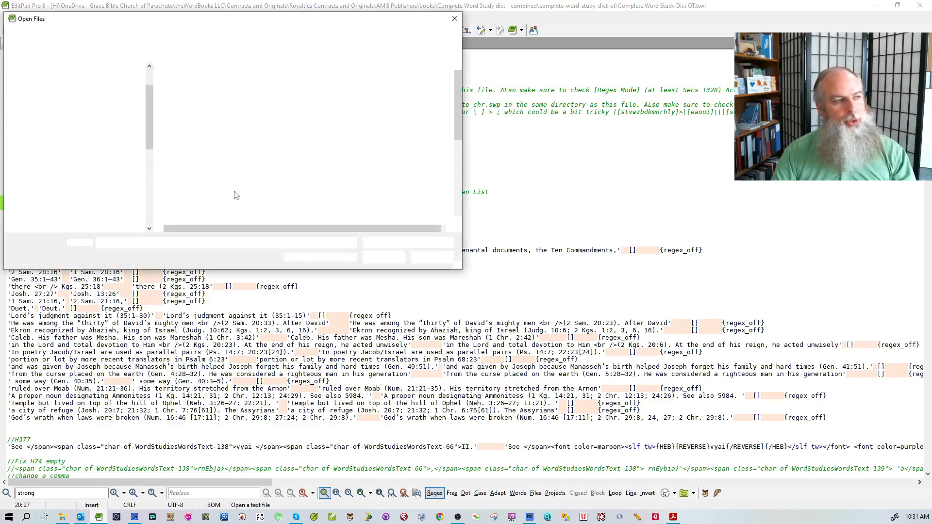
pyautogui.scroll(-5, 237, 157)
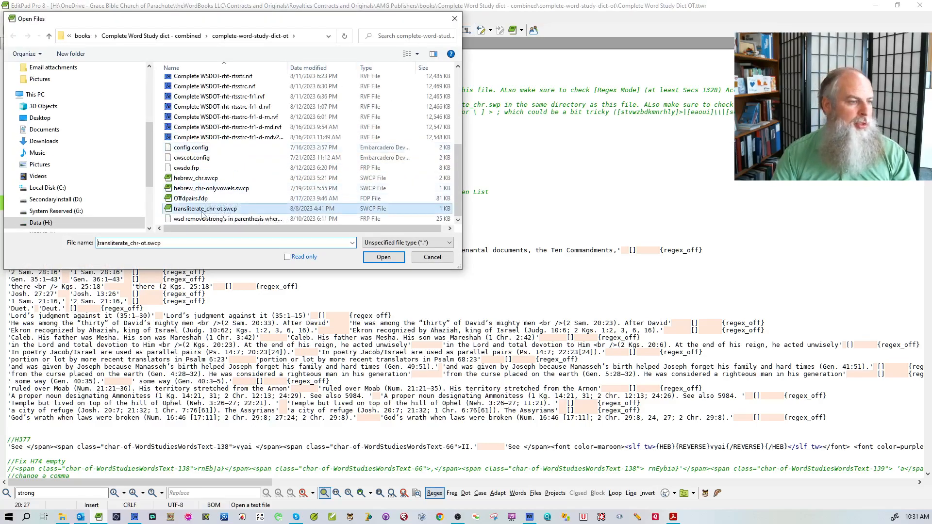
pyautogui.doubleClick(201, 209)
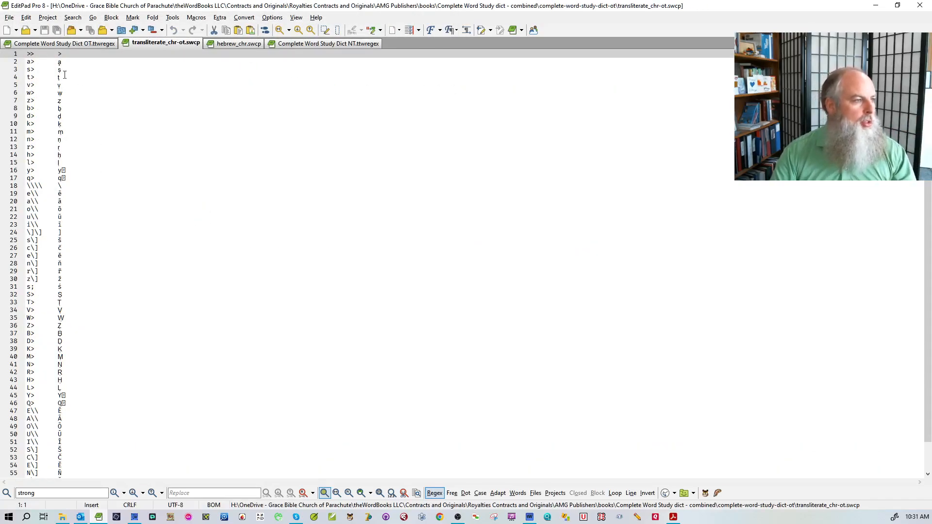
pyautogui.moveTo(38, 64); pyautogui.dragTo(22, 64)
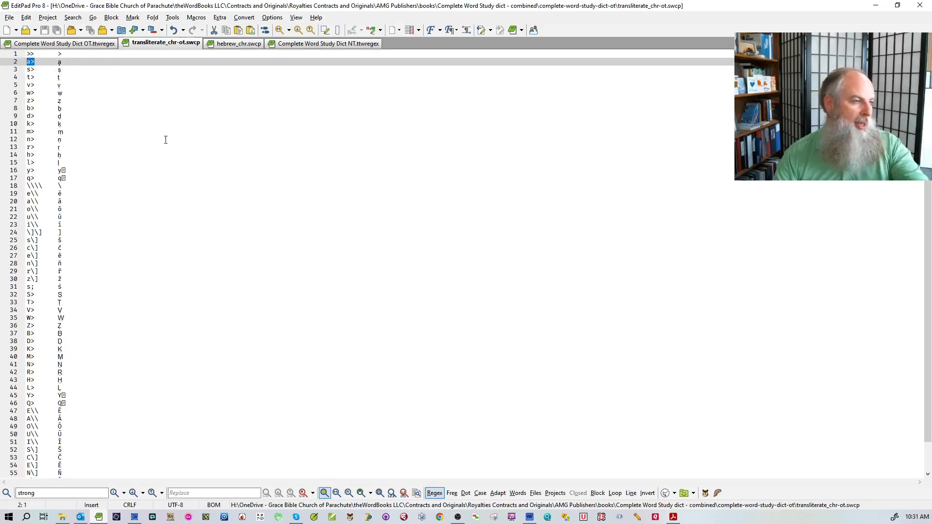
pyautogui.scroll(-1, 172, 161)
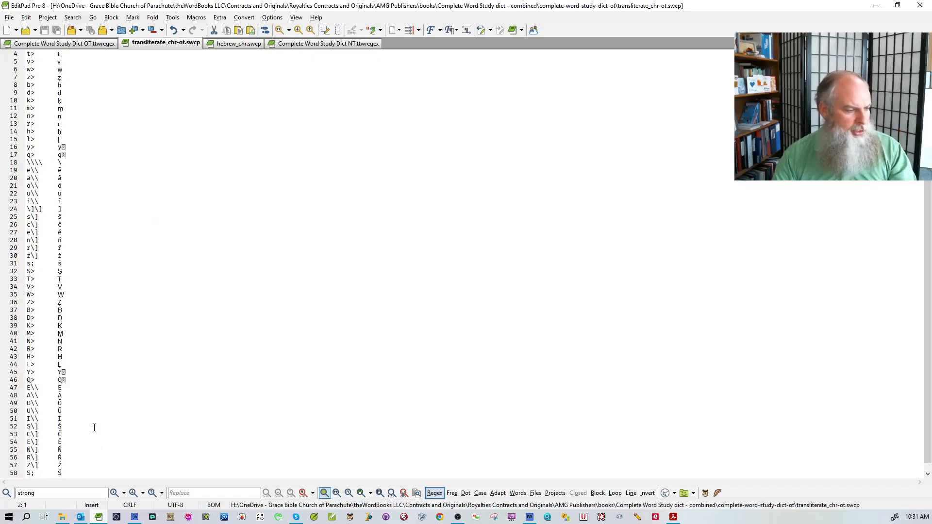
# - Return to the TotheWord book editor and bring up the find/replace settings holding the Transliterate pair
pyautogui.click(134, 517)
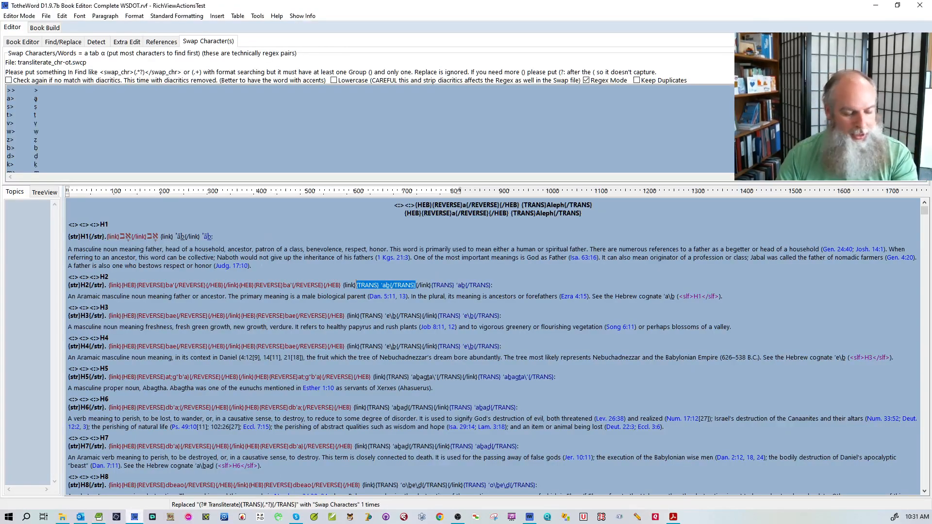
pyautogui.click(98, 517)
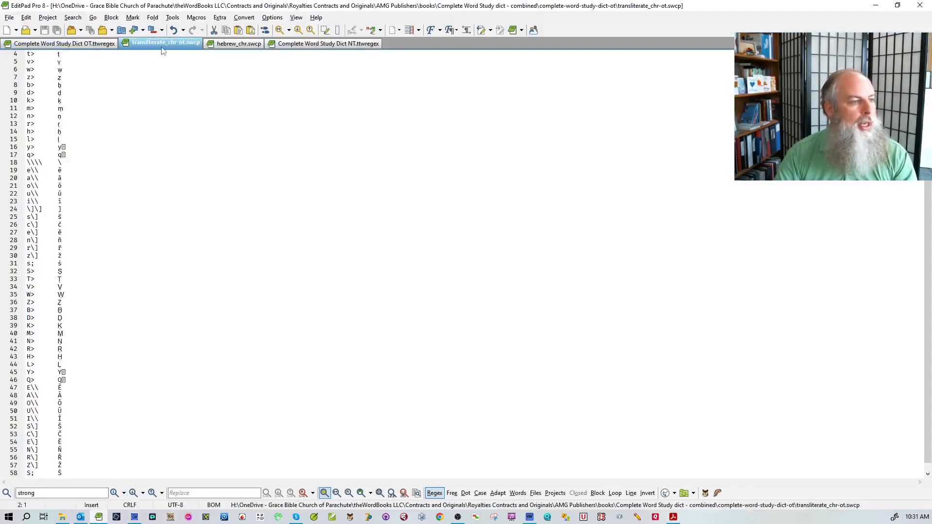
pyautogui.hotkey('alt', 'Tab')
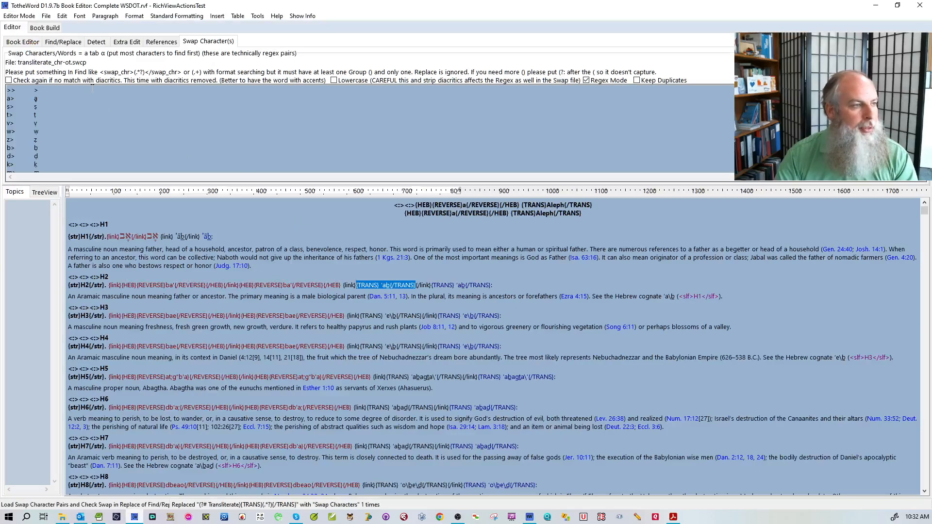
pyautogui.click(64, 43)
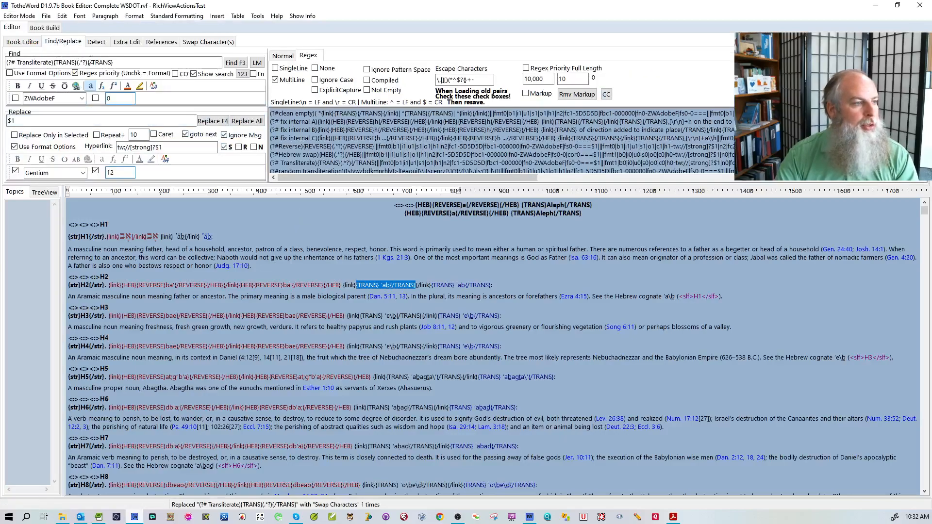
# - Consult note 8 on remaining {TRANS} in Complete Word Study Dict OT.ttwregex and load TotheWord's random transliteration find/replace pair
pyautogui.click(95, 519)
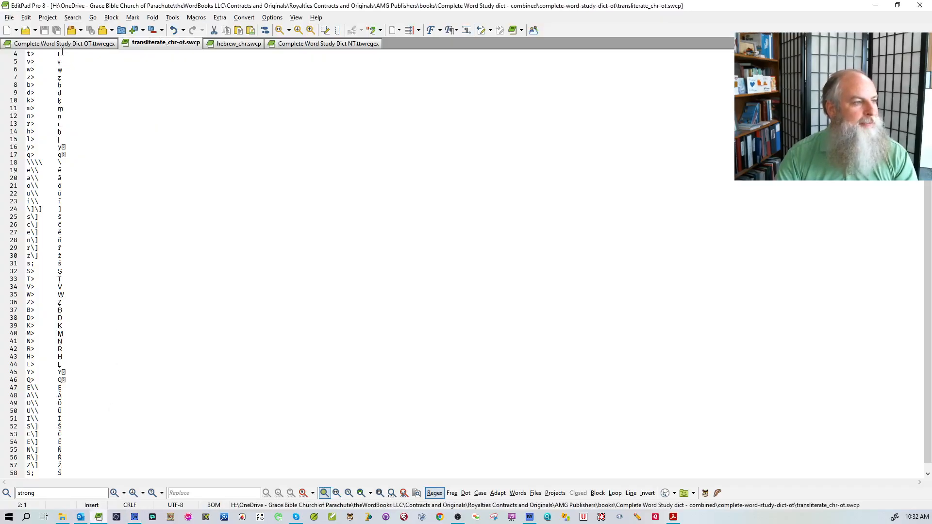
pyautogui.click(64, 45)
pyautogui.click(73, 113)
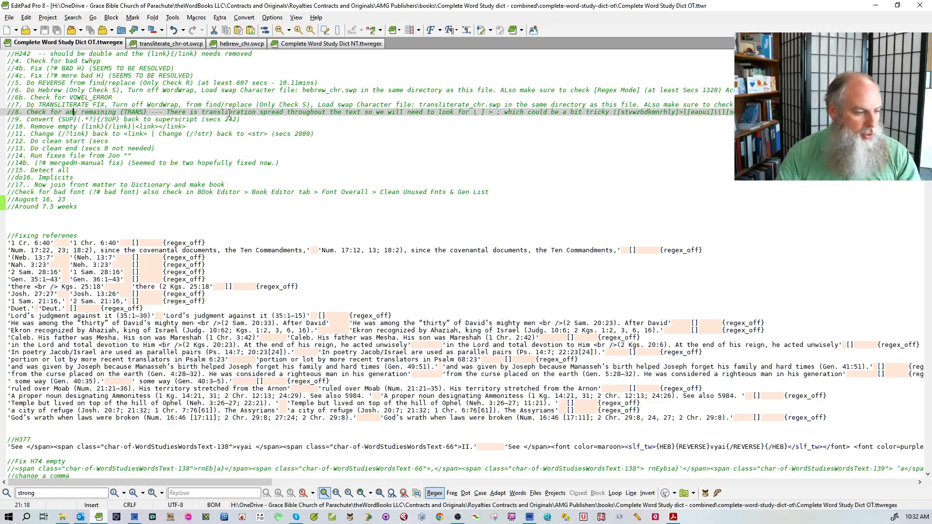
pyautogui.click(134, 517)
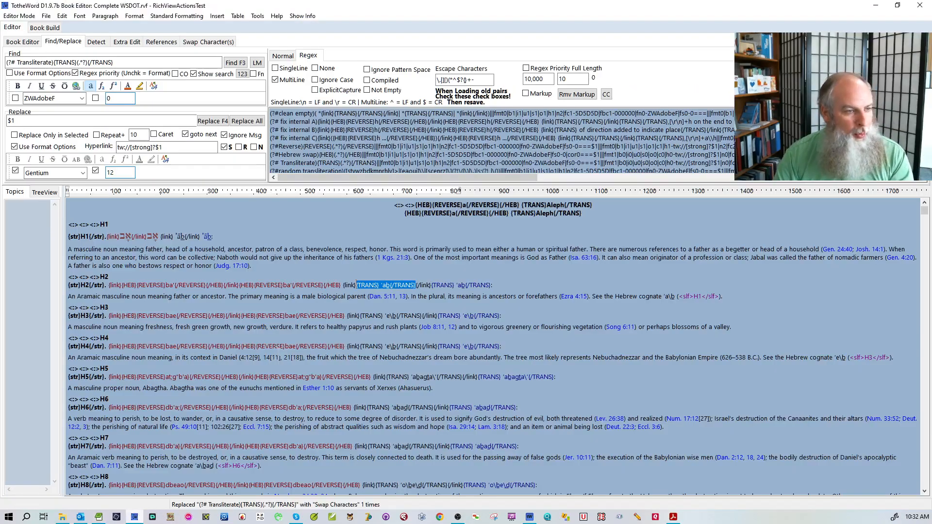
pyautogui.scroll(-2, 503, 142)
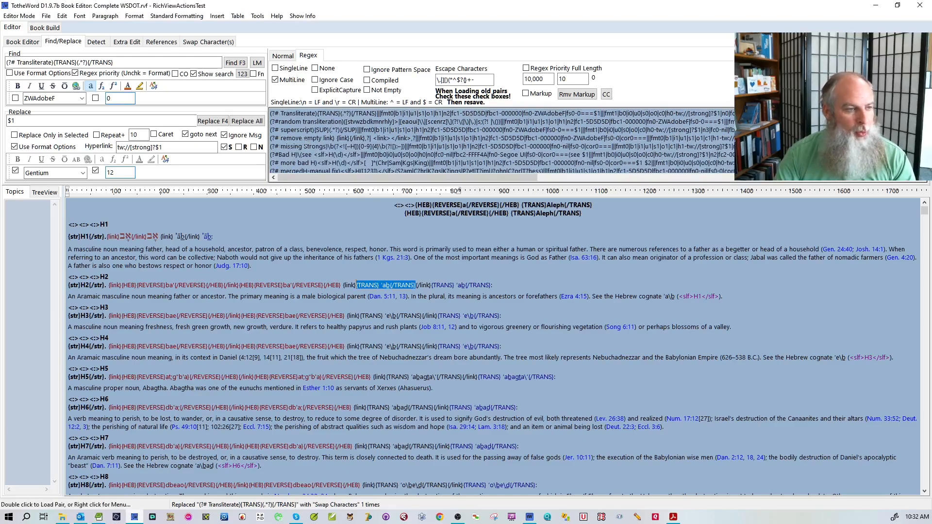
pyautogui.doubleClick(323, 121)
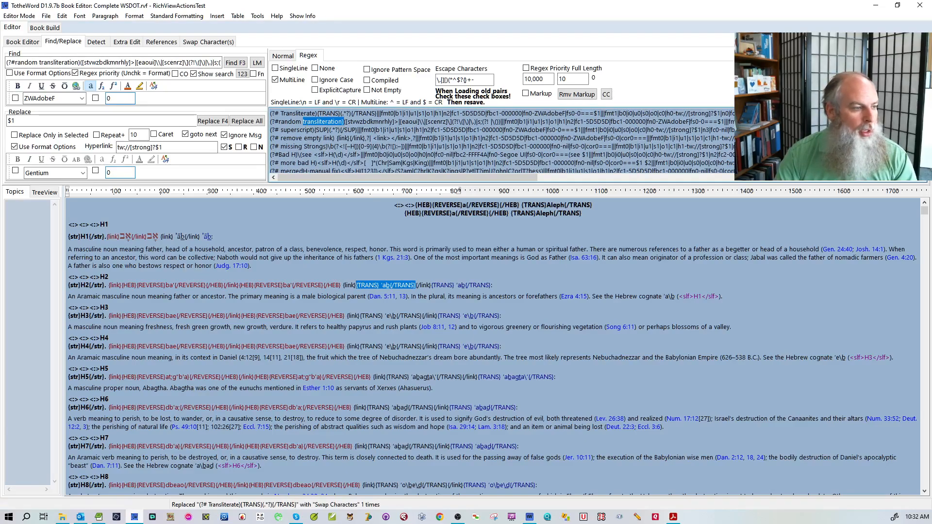
# - Find stray transliteration codes from the H1 entry onward and replace the matches in H2's cognate and H3's first transliteration
pyautogui.click(70, 237)
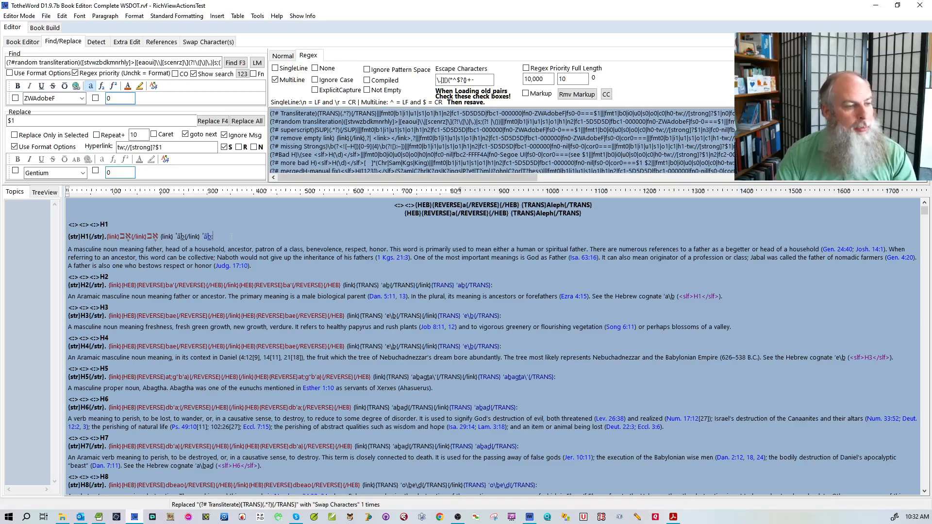
pyautogui.press('F3')
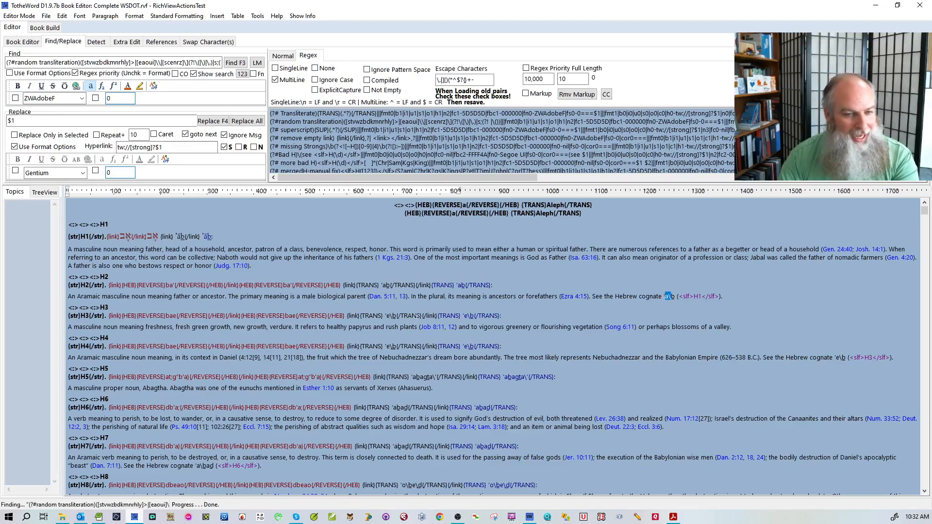
pyautogui.press('F4')
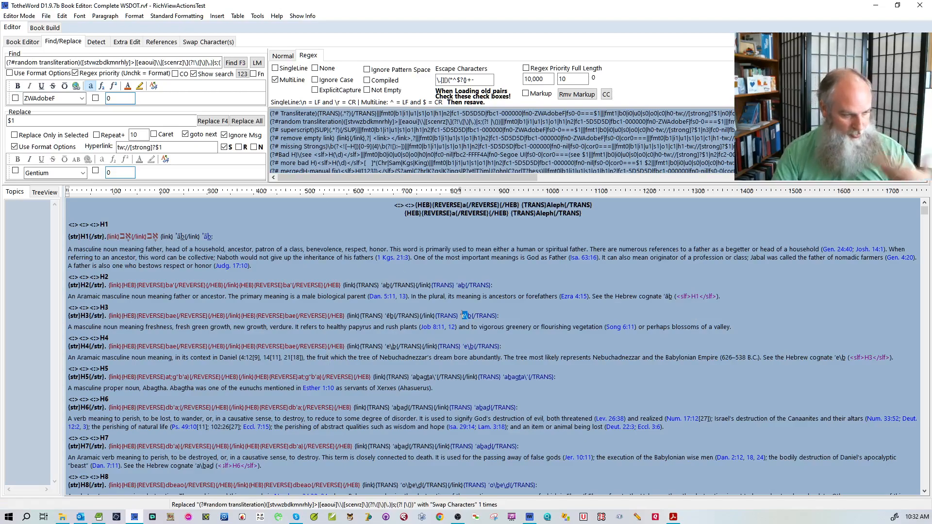
# - Consult note 9 on converting {SUP} in EditPad Pro and load the superscript find/replace pair in TotheWord
pyautogui.click(98, 517)
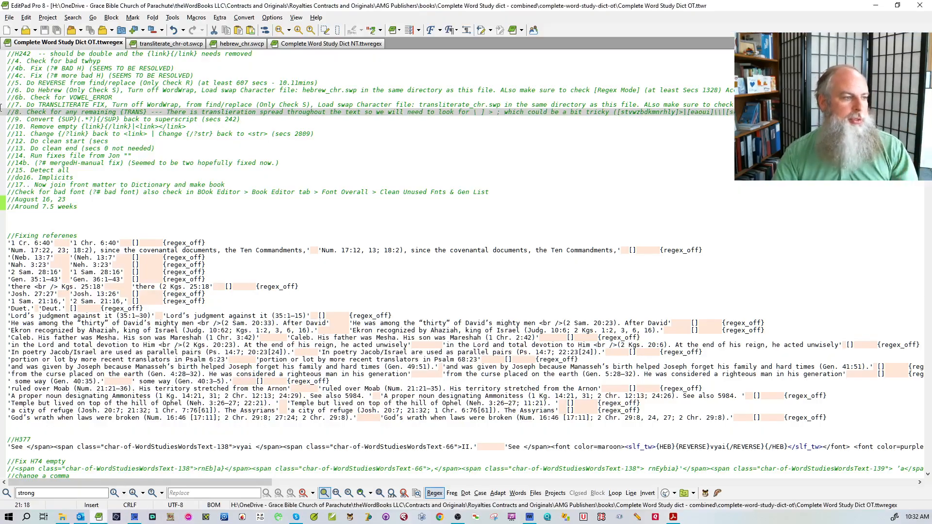
pyautogui.click(54, 119)
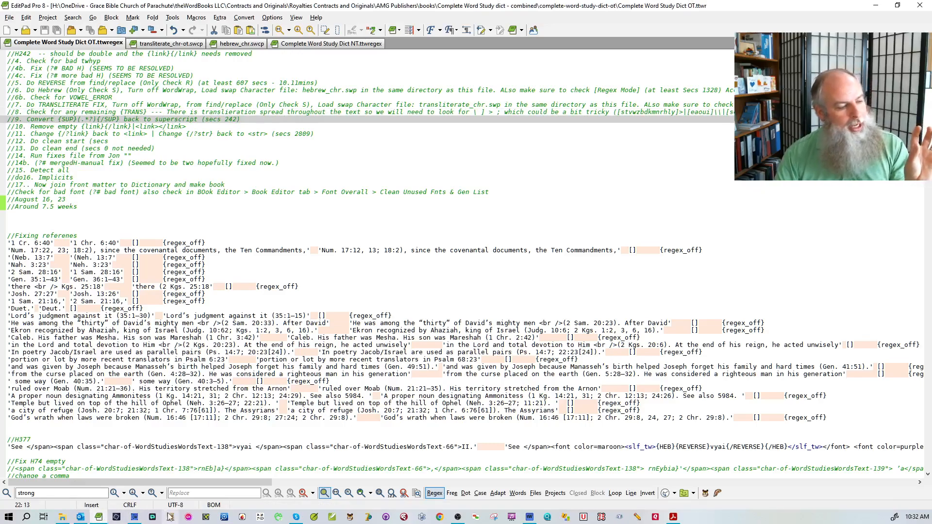
pyautogui.click(135, 517)
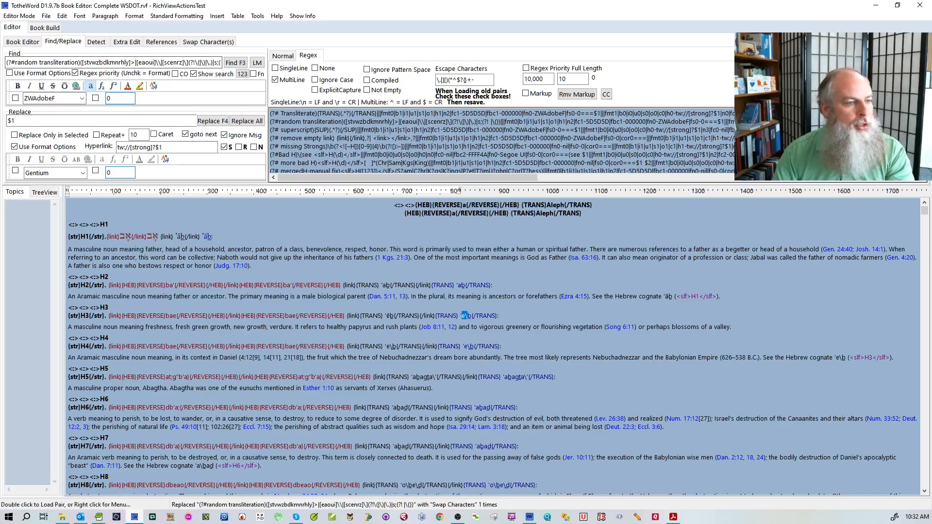
pyautogui.doubleClick(313, 138)
pyautogui.doubleClick(309, 131)
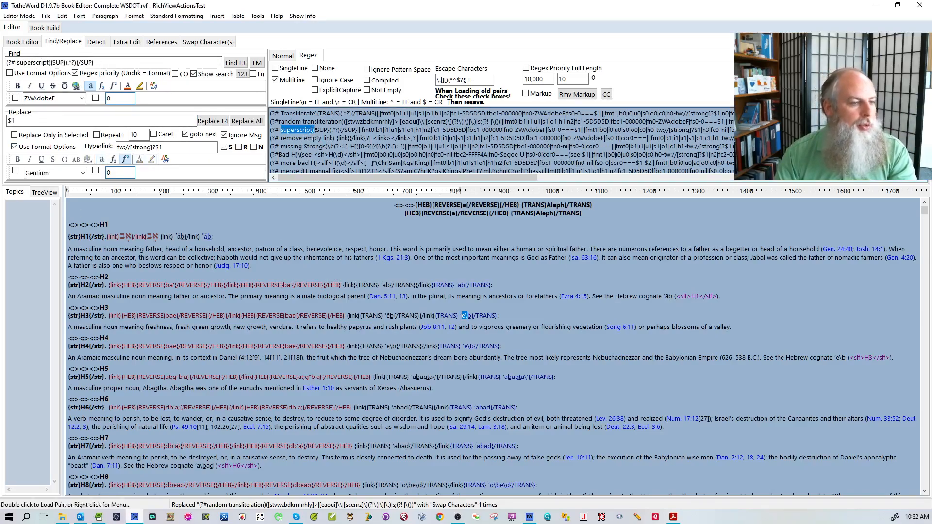
# - Find the first {SUP} marker after H1 and convert it to superscript in the H64 entry
pyautogui.click(282, 267)
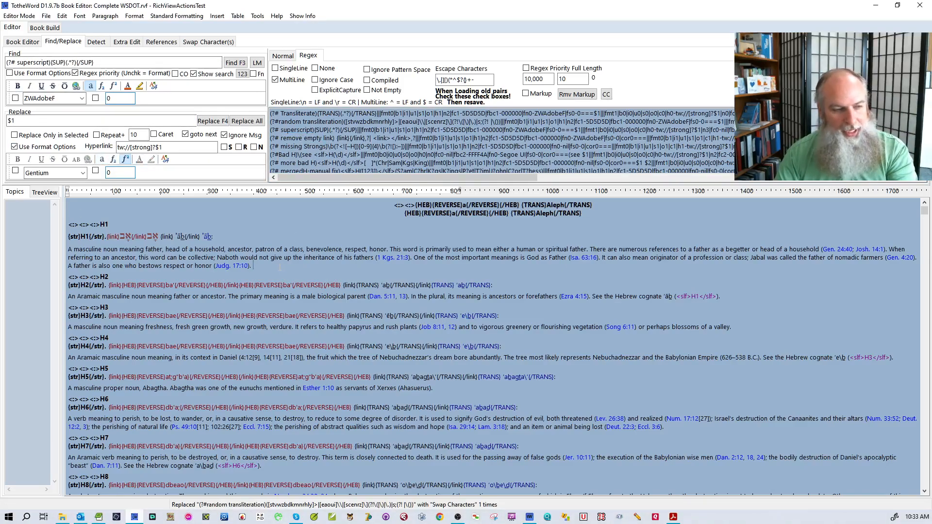
pyautogui.press('F3')
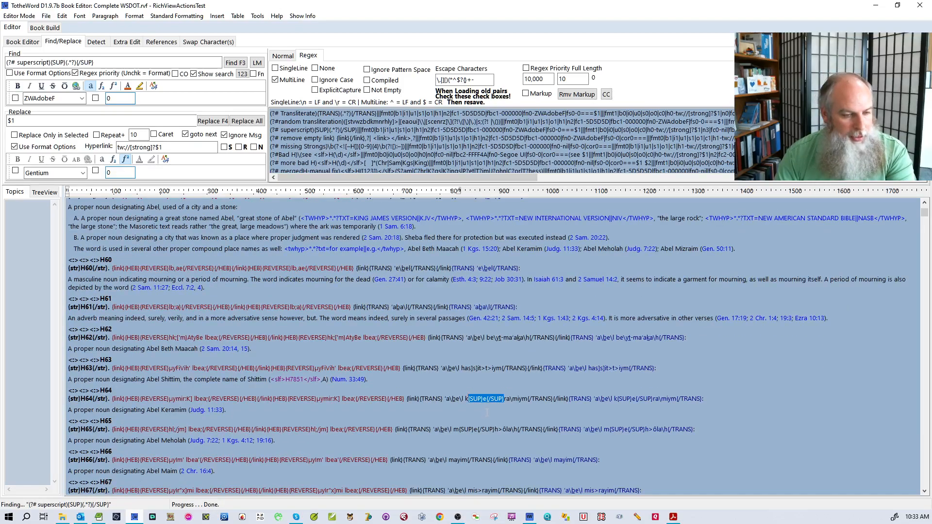
pyautogui.press('F4')
# - Load the Transliterate find/replace pair and replace H64's first {TRANS} passage with swapped transliteration characters
pyautogui.click(435, 391)
pyautogui.doubleClick(297, 113)
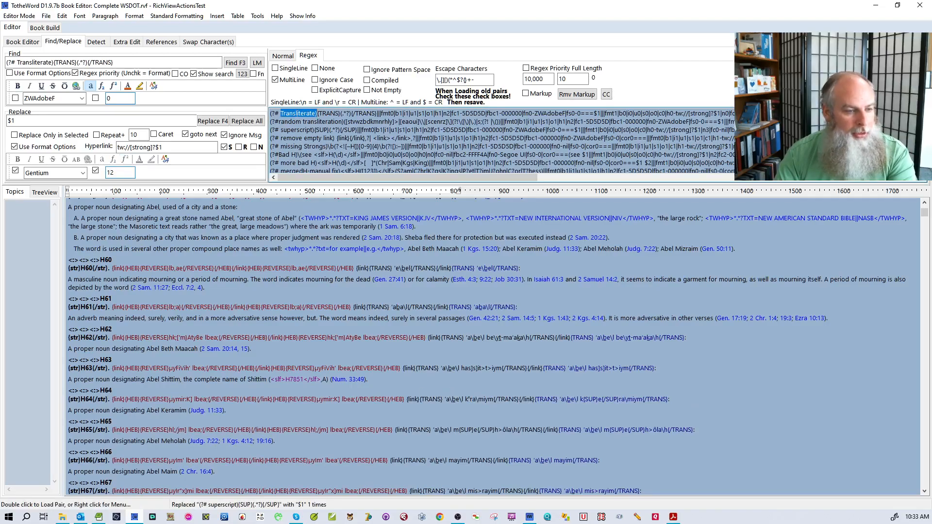
pyautogui.click(403, 395)
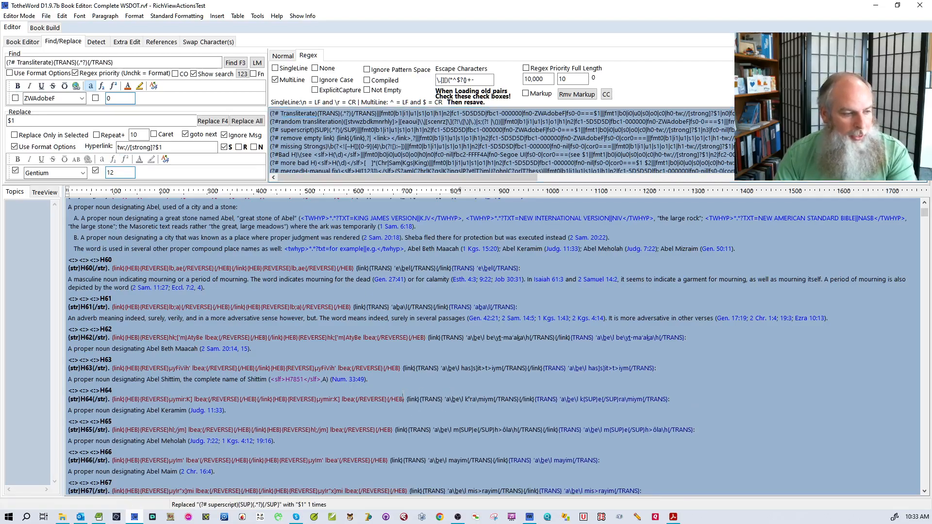
pyautogui.press('F3')
pyautogui.press('F4')
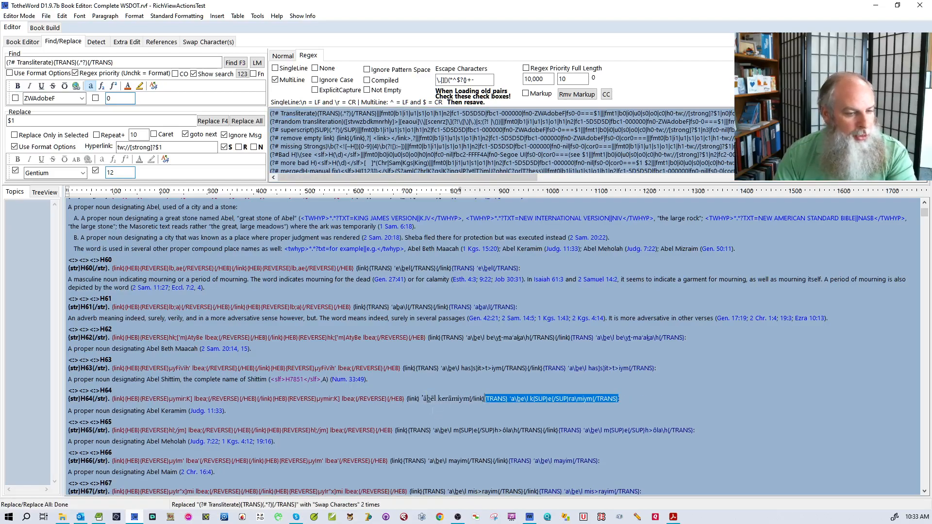
# - Swap the characters of H64's second {TRANS} passage, load the superscript find/replace pair and convert the passage's {SUP} marker to superscript
pyautogui.press('F4')
pyautogui.click(433, 391)
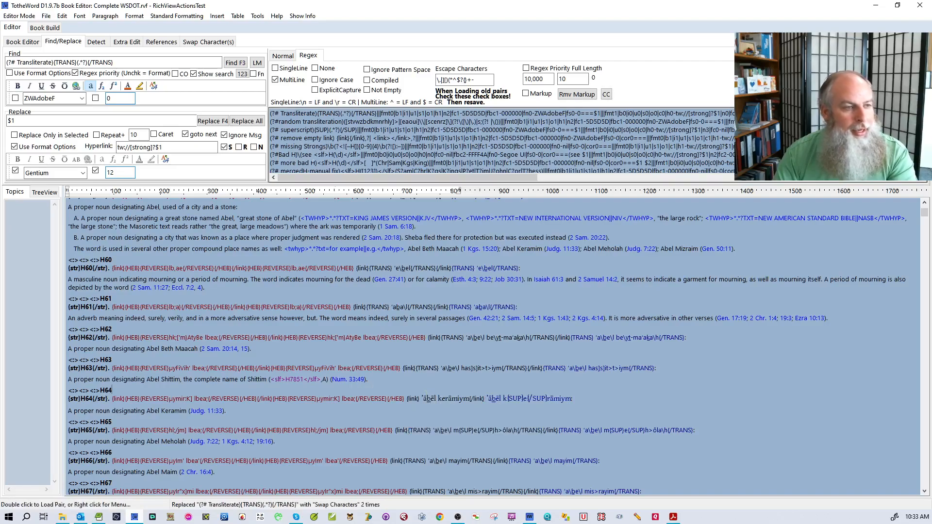
pyautogui.doubleClick(299, 130)
pyautogui.click(356, 389)
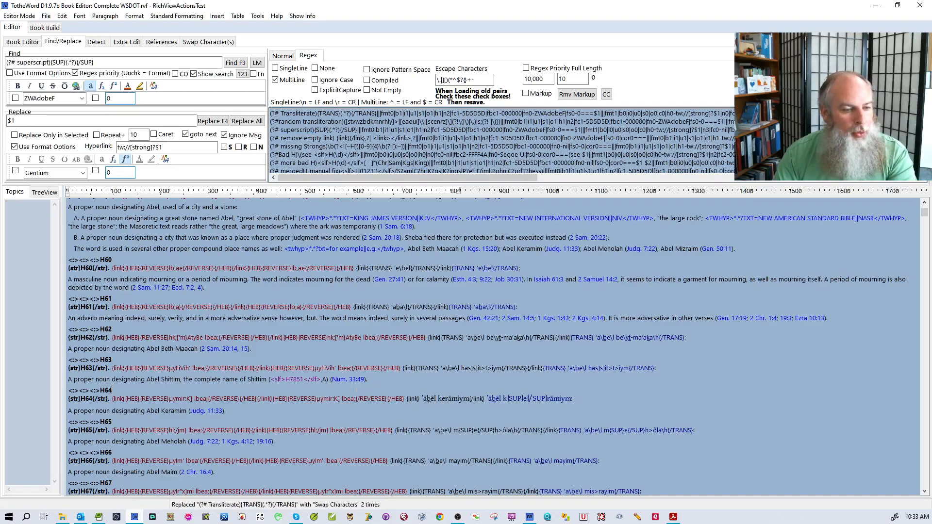
pyautogui.press('F4')
pyautogui.click(578, 482)
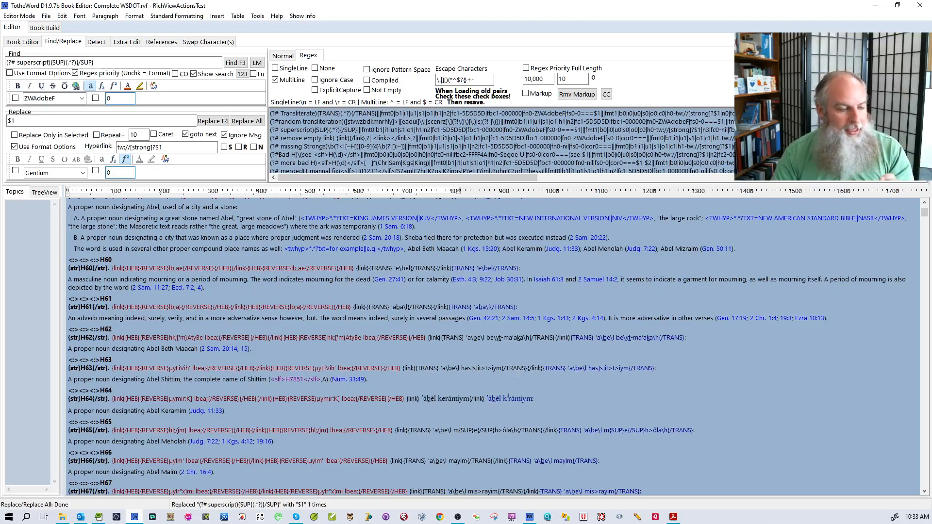
# - Consult notes 10 and 11 on the link and str tags in EditPad Pro and load the link|str find/replace pair in TotheWord
pyautogui.click(98, 517)
pyautogui.doubleClick(119, 126)
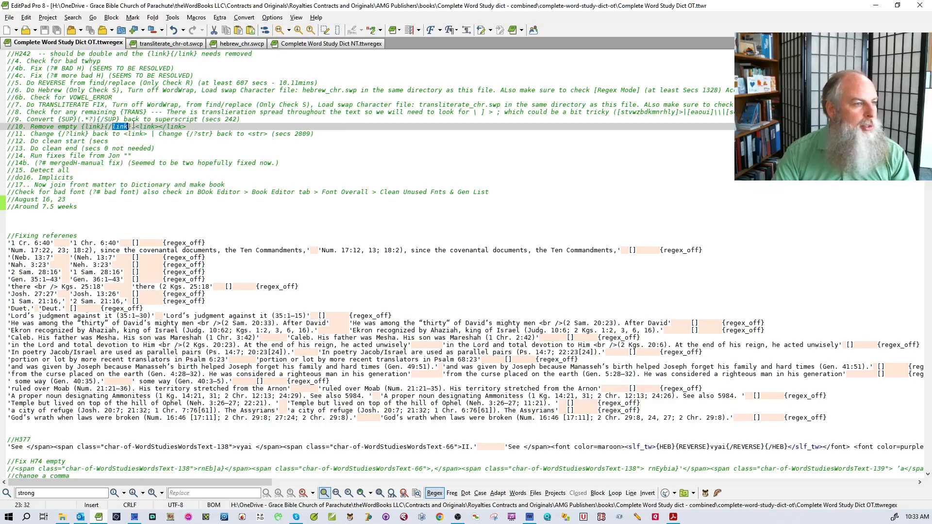
pyautogui.click(69, 141)
pyautogui.click(73, 134)
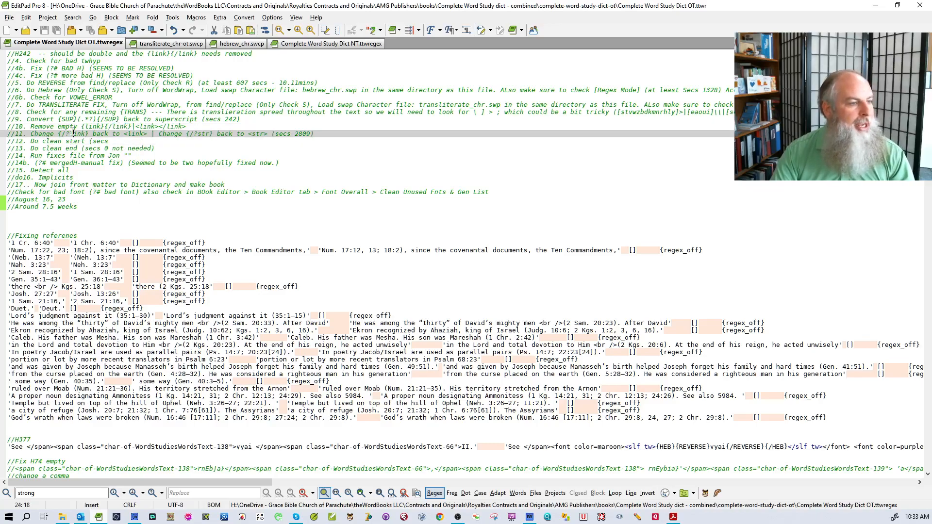
pyautogui.click(135, 518)
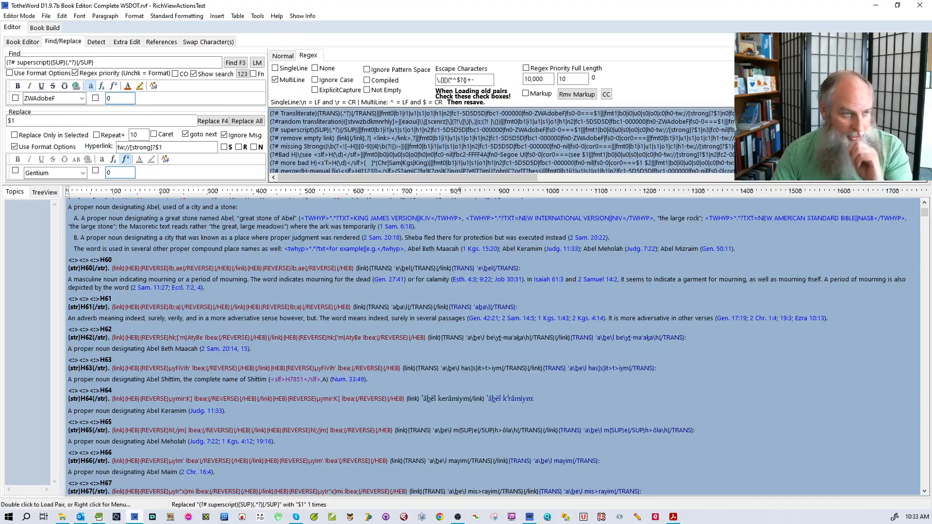
pyautogui.scroll(1, 316, 132)
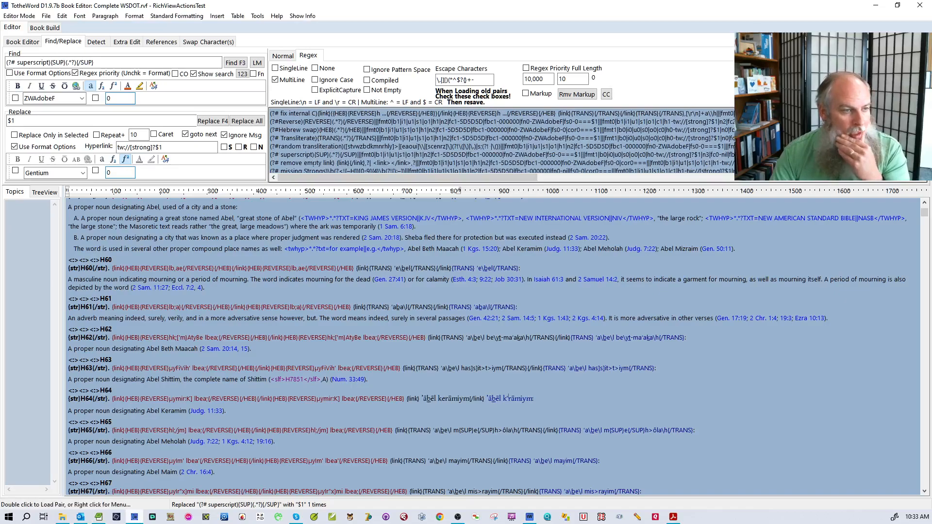
pyautogui.scroll(-2, 316, 132)
pyautogui.scroll(1, 316, 132)
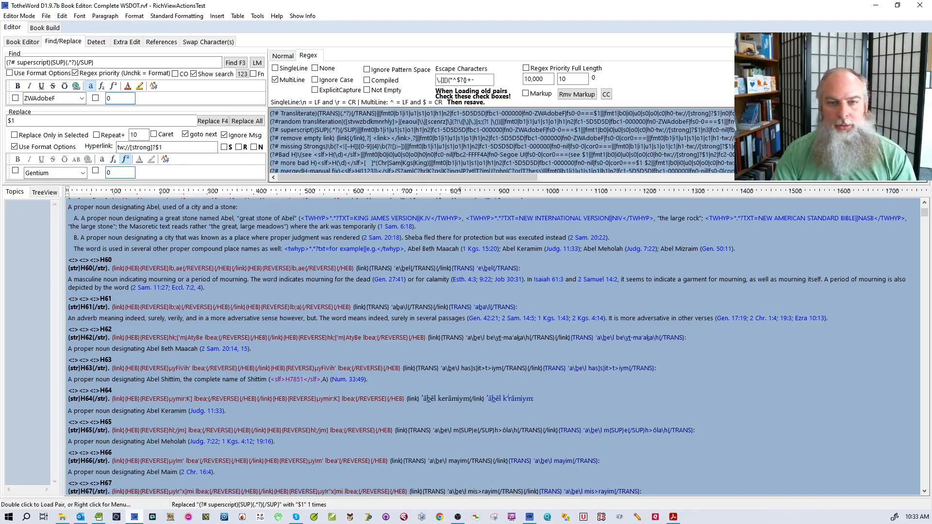
pyautogui.scroll(1, 317, 132)
pyautogui.scroll(3, 503, 141)
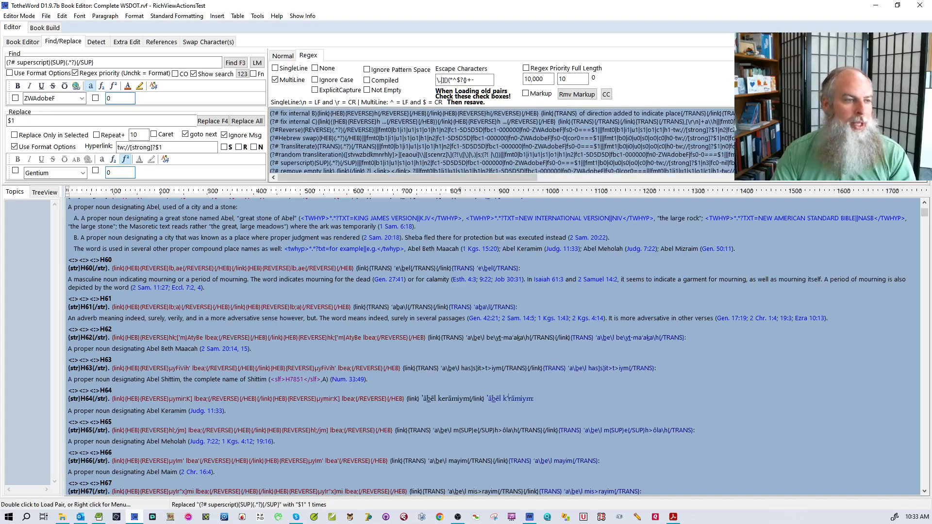
pyautogui.scroll(1, 503, 141)
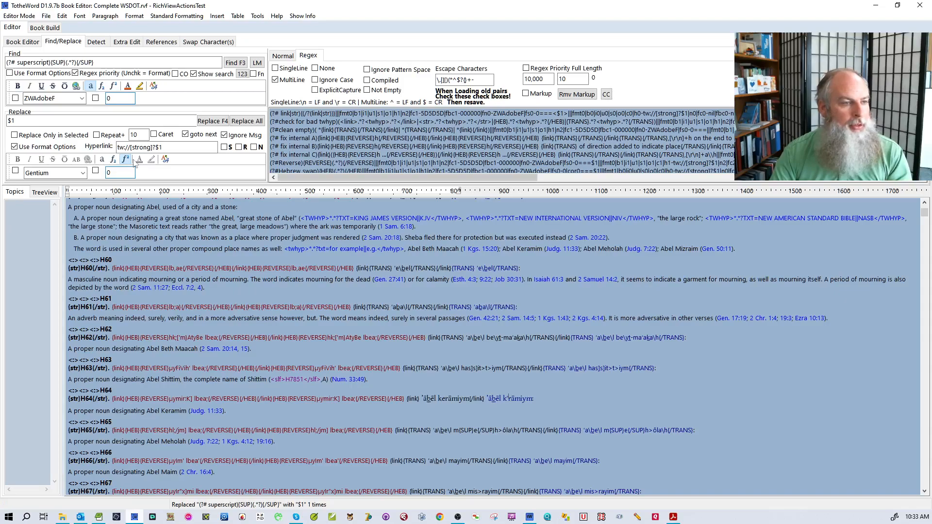
pyautogui.doubleClick(295, 112)
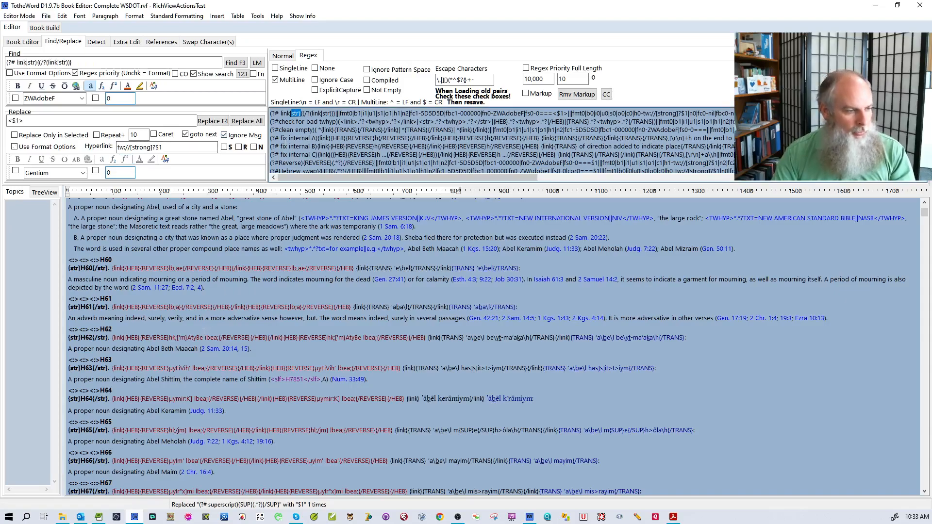
# - Replace H61's {str} tag pair and first {link} tag pair with angle-bracket <str> and <link> tags
pyautogui.click(137, 300)
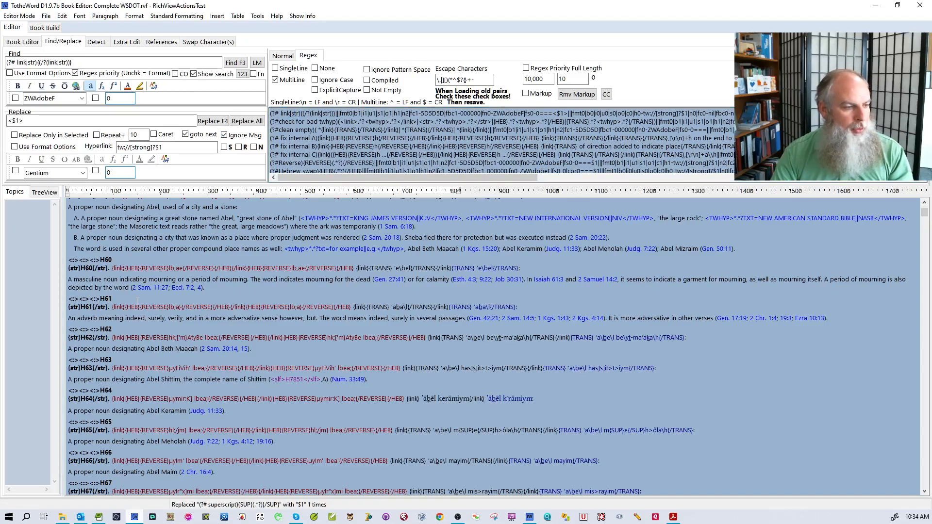
pyautogui.press('F3')
pyautogui.press('F4')
pyautogui.press('F4')
pyautogui.press('F4')
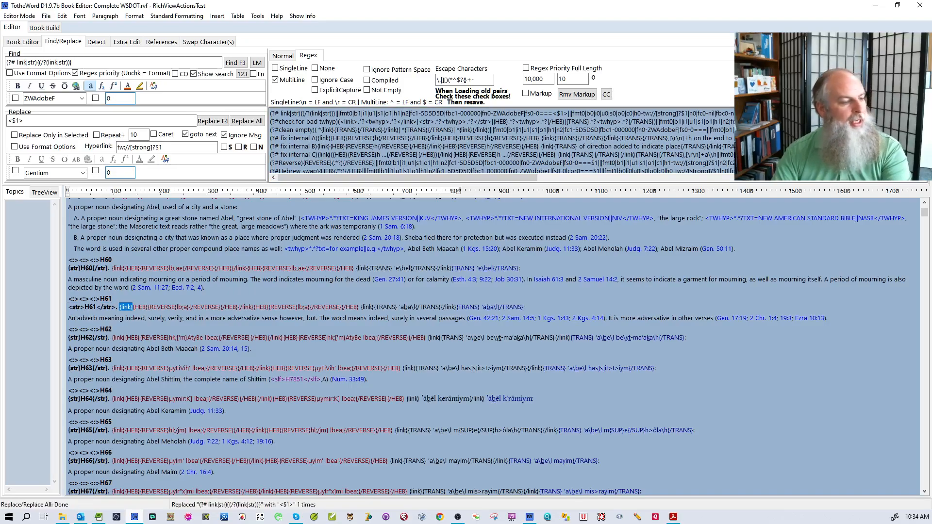
pyautogui.press('F4')
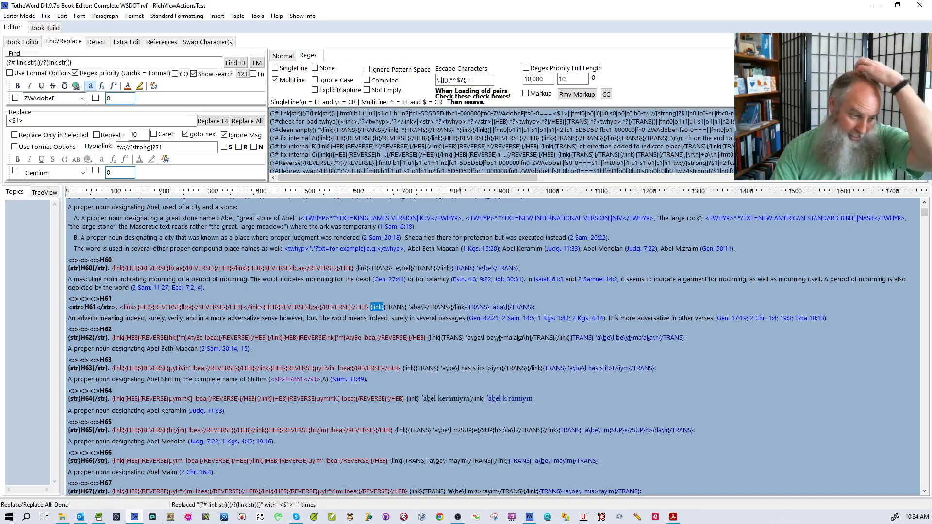
# - Switch to EditPad Pro and consult notes 12 to 14 on the clean start, clean end and fixes file
pyautogui.click(99, 517)
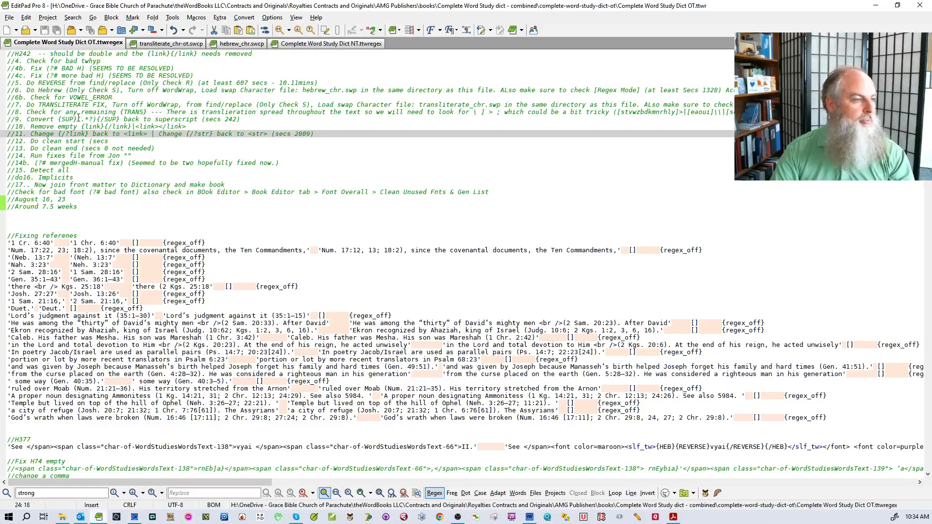
pyautogui.click(65, 139)
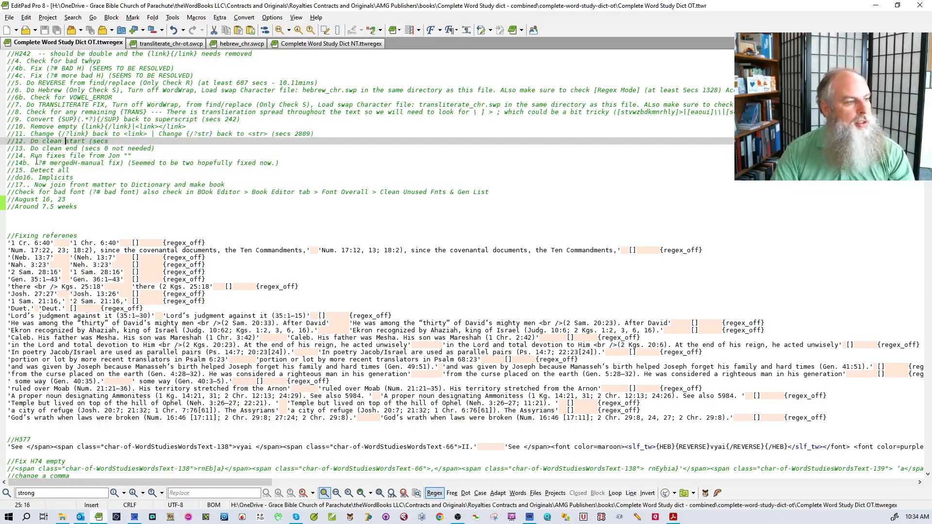
pyautogui.click(64, 156)
pyautogui.click(62, 141)
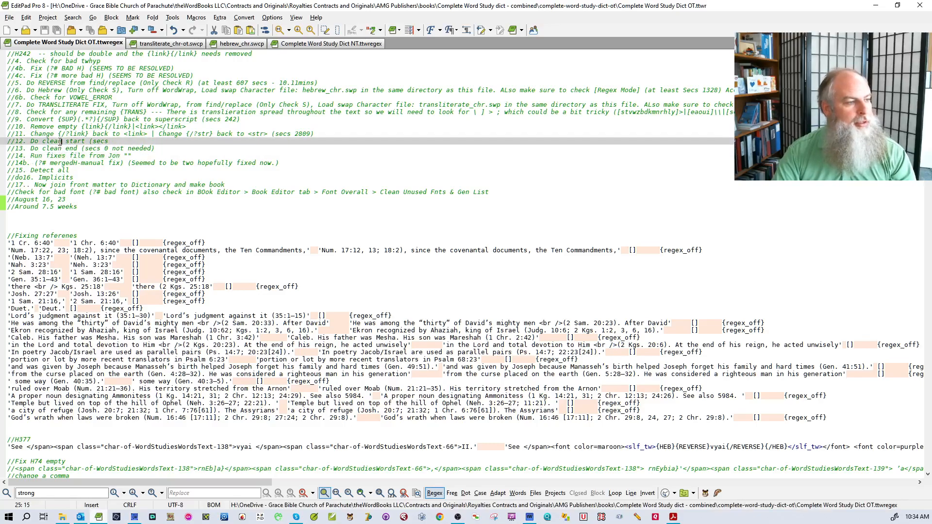
# - Switch to TotheWord, load the clean empty find/replace pair and find the next empty {link}{TRANS} tags after H61
pyautogui.click(135, 517)
pyautogui.scroll(-1, 500, 140)
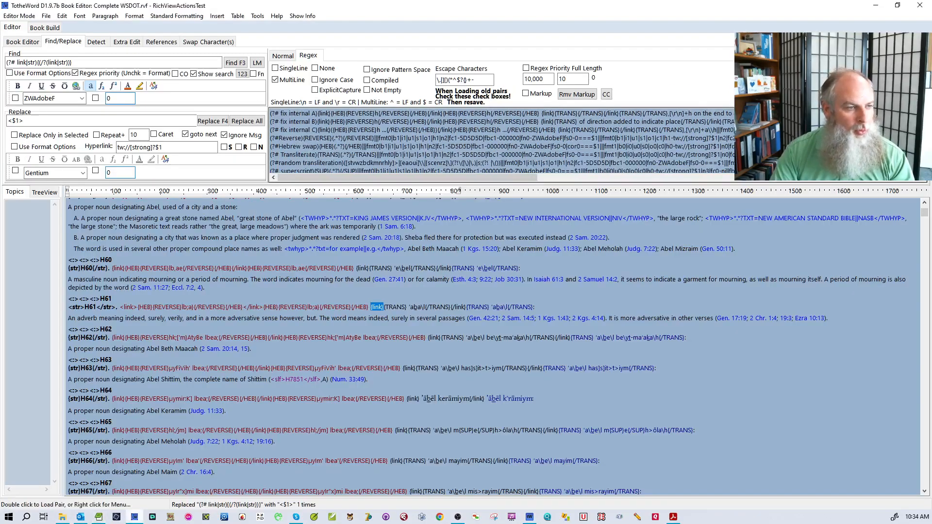
pyautogui.scroll(-1, 500, 141)
pyautogui.scroll(-2, 500, 141)
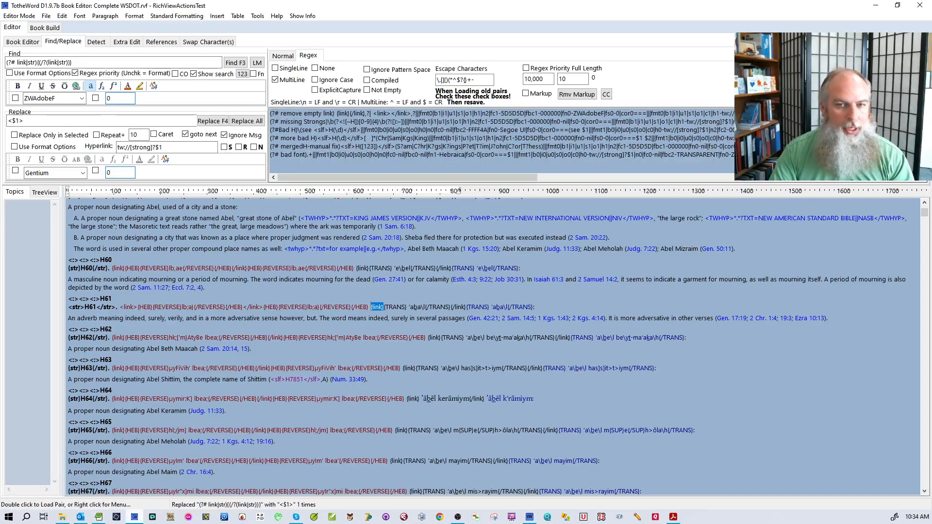
pyautogui.scroll(4, 500, 141)
pyautogui.scroll(1, 500, 141)
pyautogui.scroll(1, 291, 146)
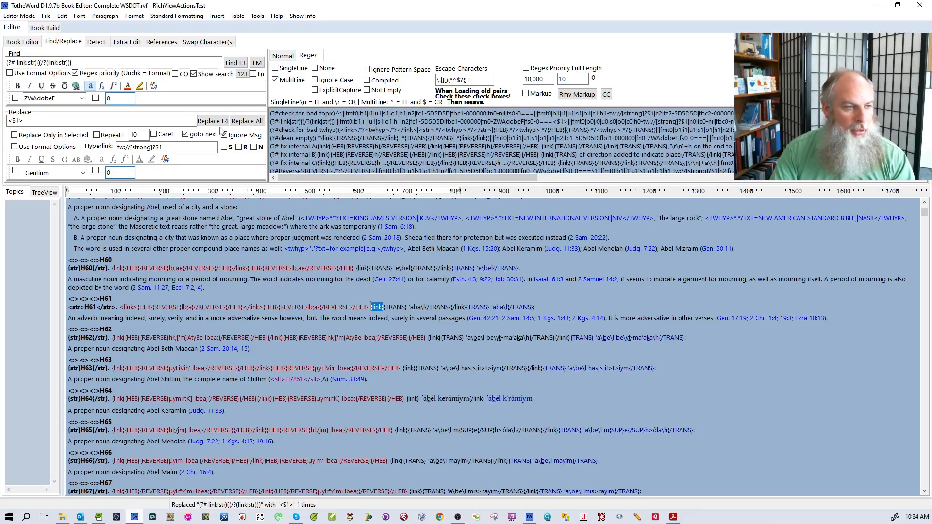
pyautogui.doubleClick(286, 138)
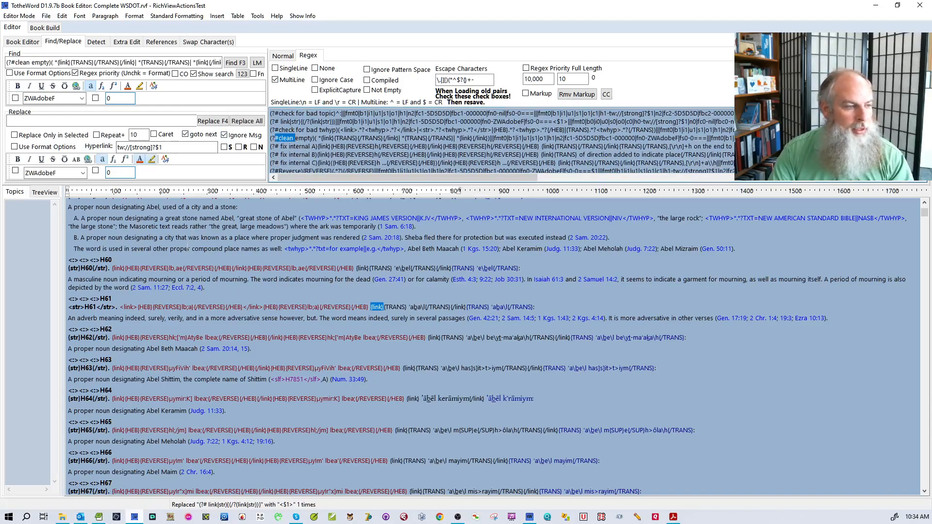
pyautogui.press('F3')
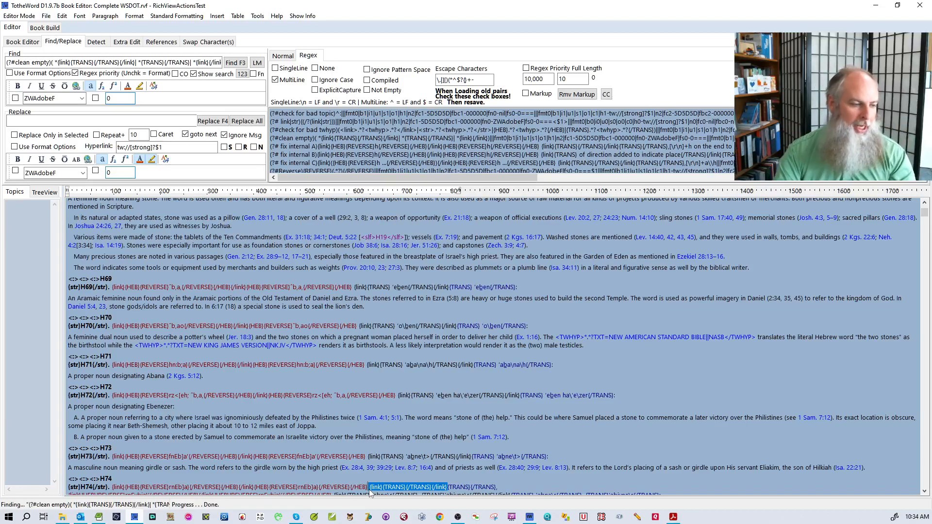
# - Consult notes 13 and 14 in EditPad Pro and open the find/replace pairs file for removing Strong's in parenthesis in TotheWord
pyautogui.hotkey('alt', 'Tab')
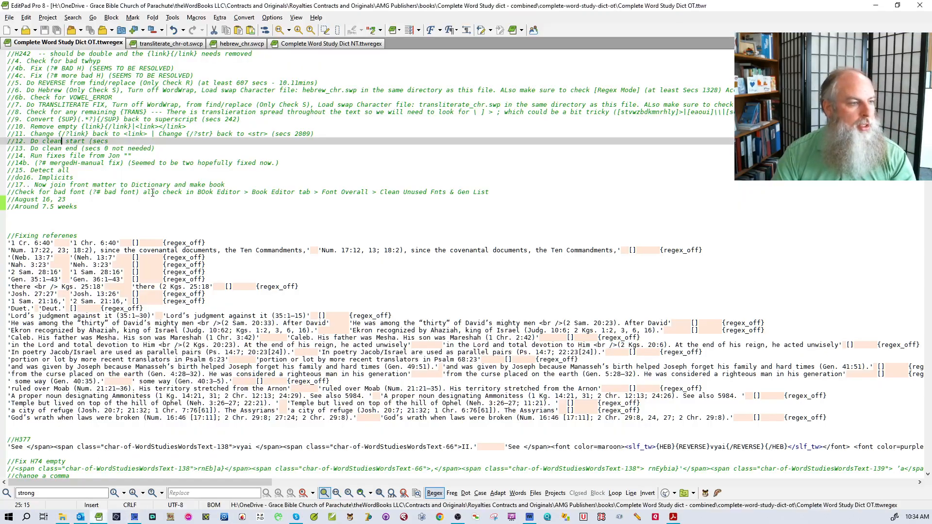
pyautogui.click(104, 149)
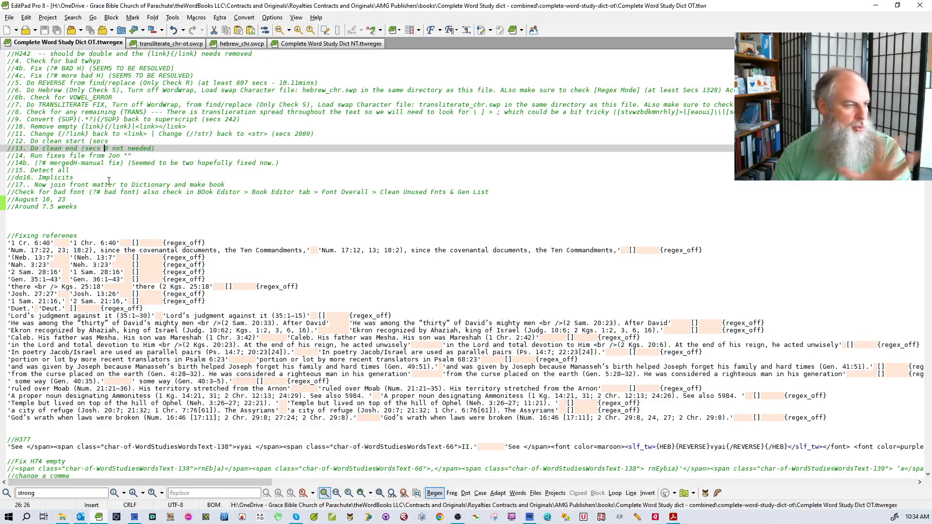
pyautogui.click(68, 156)
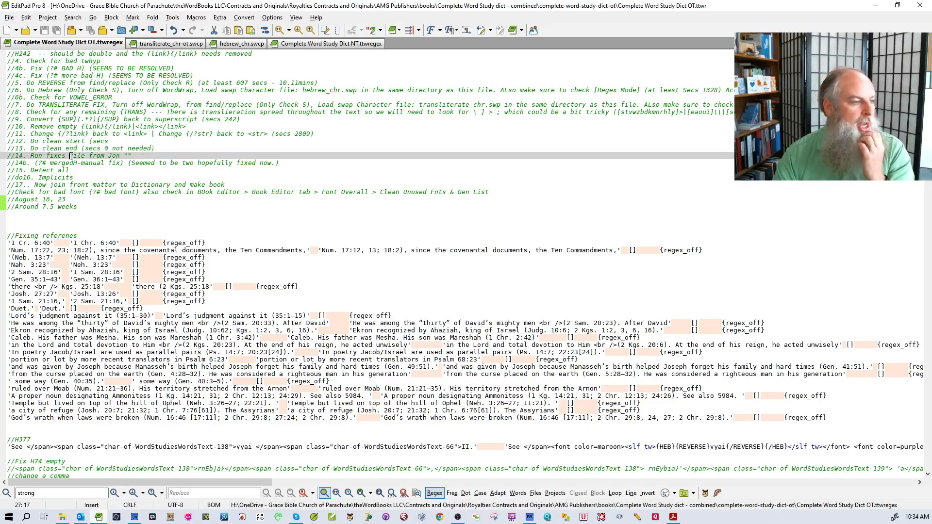
pyautogui.click(132, 517)
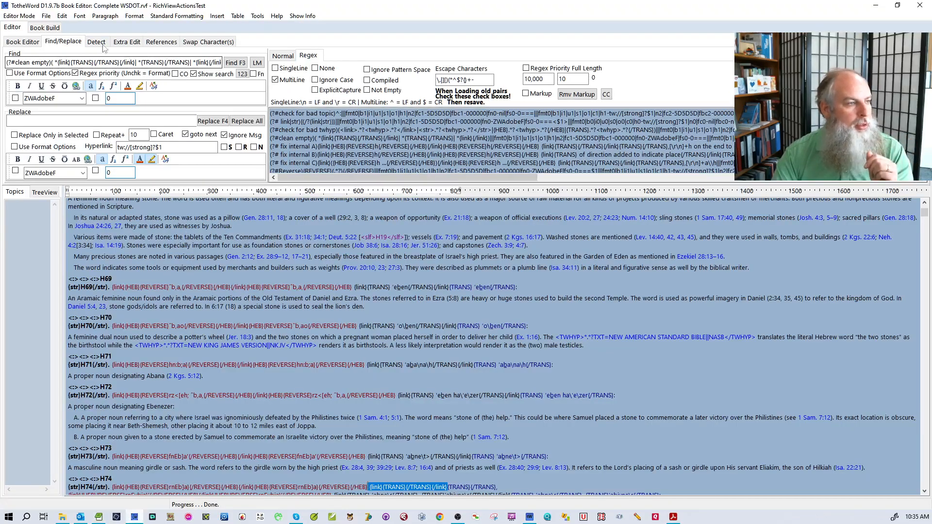
pyautogui.click(46, 16)
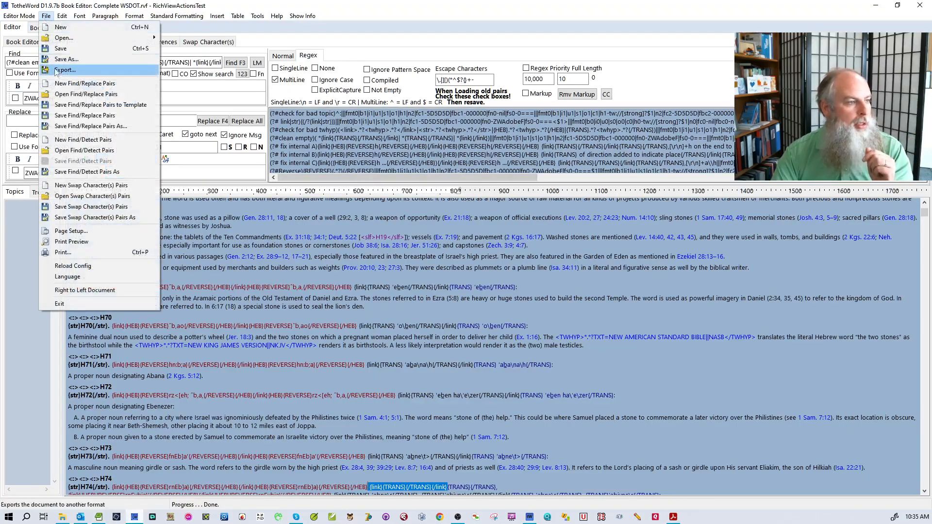
pyautogui.click(67, 94)
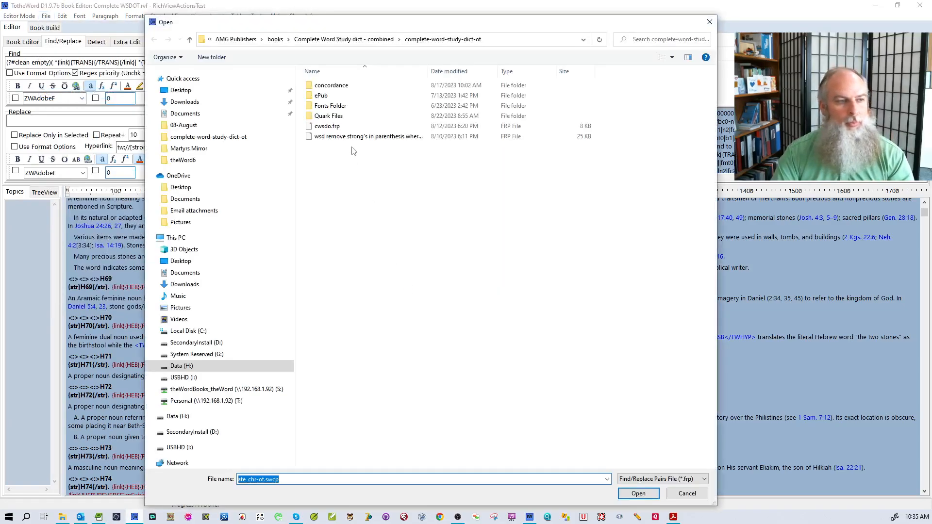
pyautogui.doubleClick(348, 137)
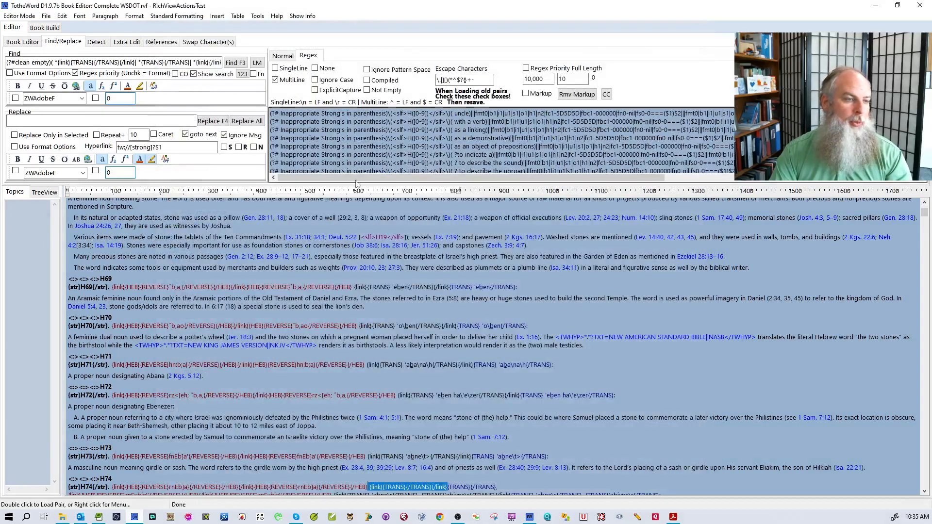
# - Load the first Inappropriate Strong's in parenthesis pair, for "uncle", and find its first match from the start of the dictionary
pyautogui.rightClick(392, 131)
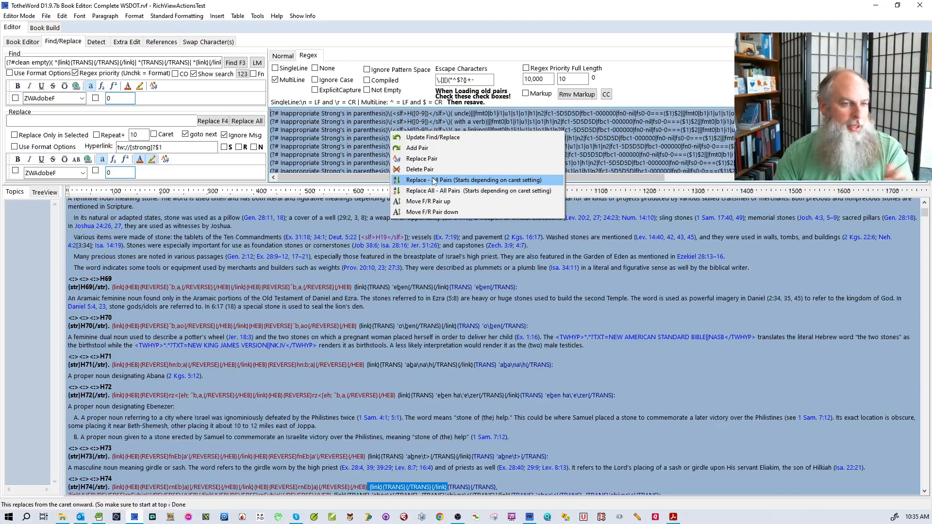
pyautogui.click(373, 138)
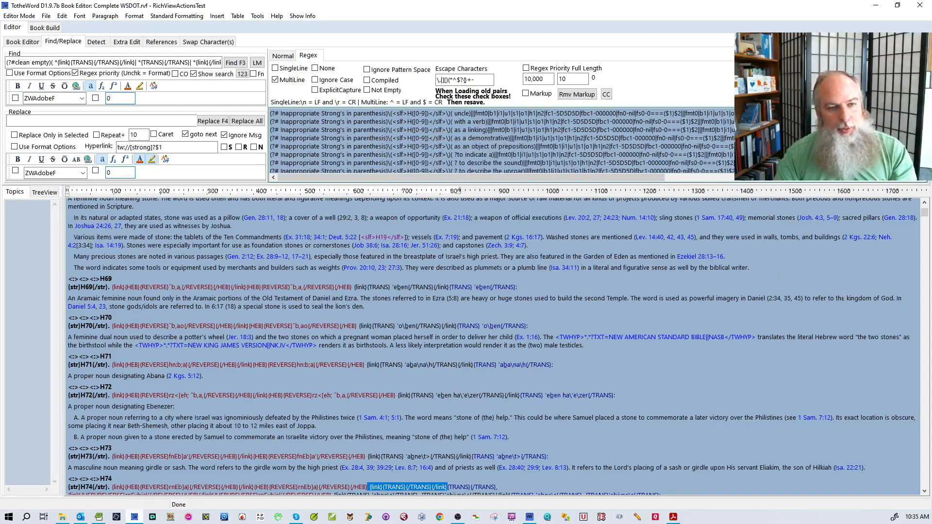
pyautogui.moveTo(924, 212); pyautogui.dragTo(925, 204)
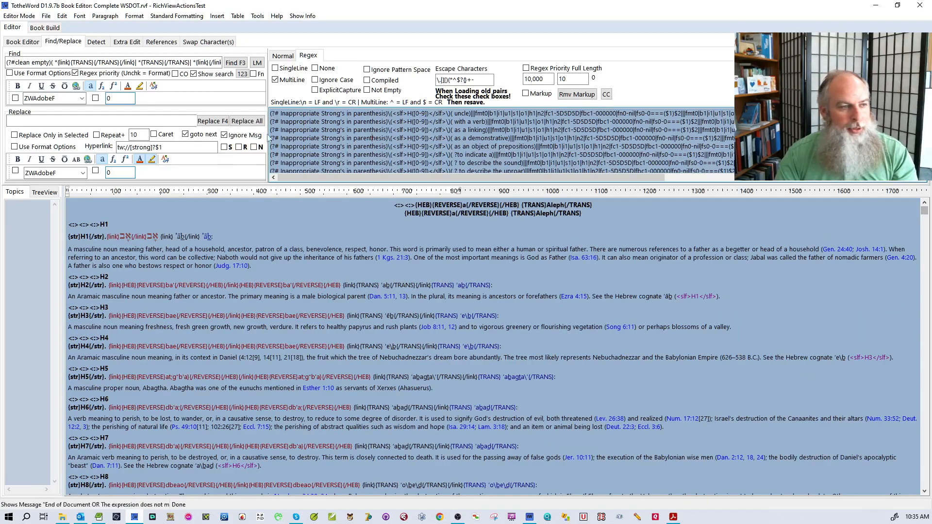
pyautogui.doubleClick(319, 113)
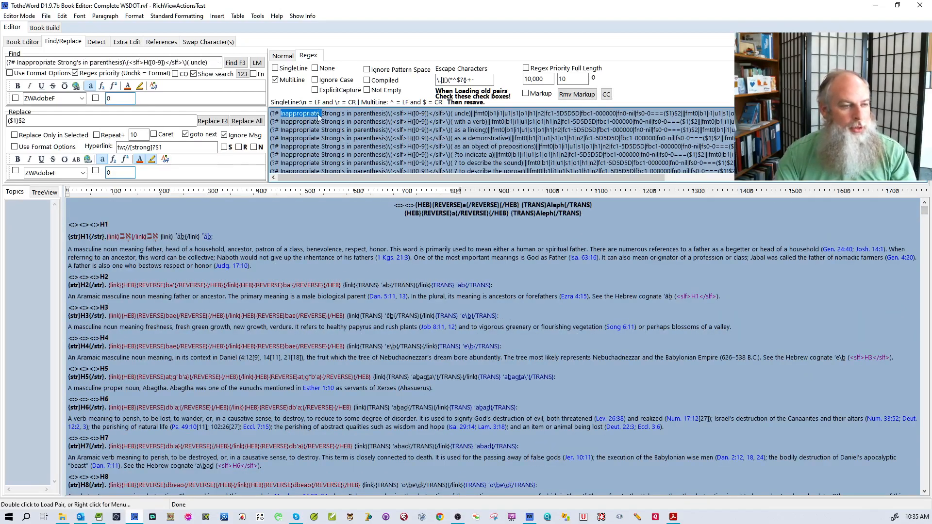
pyautogui.rightClick(319, 117)
pyautogui.click(312, 113)
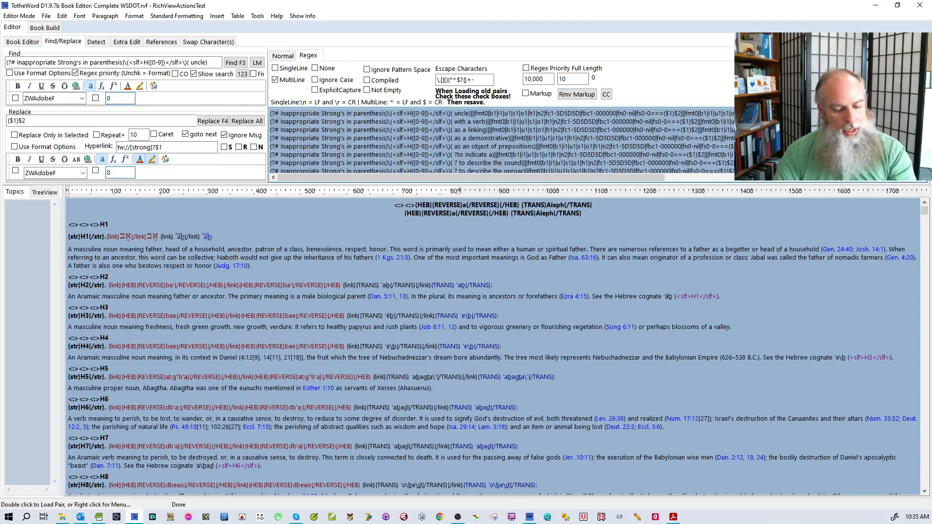
pyautogui.press('F3')
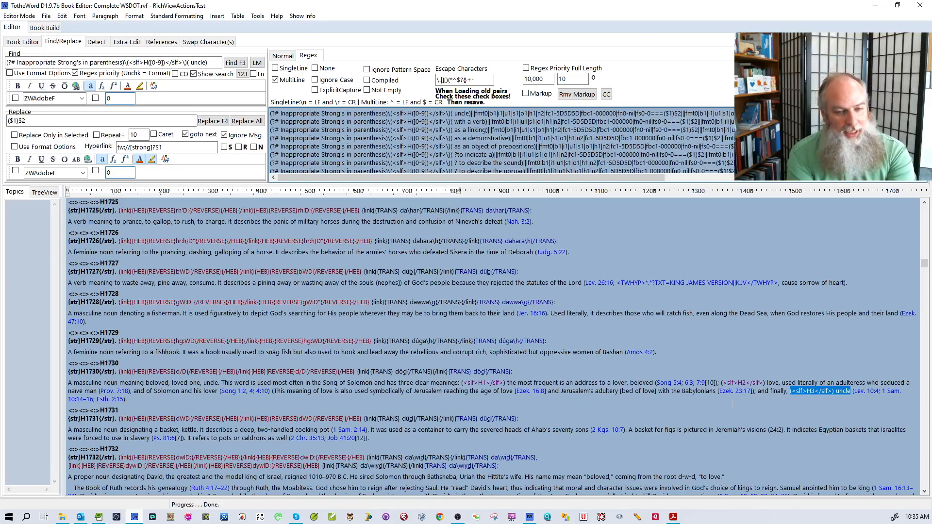
# - Replace the matched Strong's tag before "uncle" in H1730 with its plain number and look through the remaining find/replace pairs
pyautogui.press('F4')
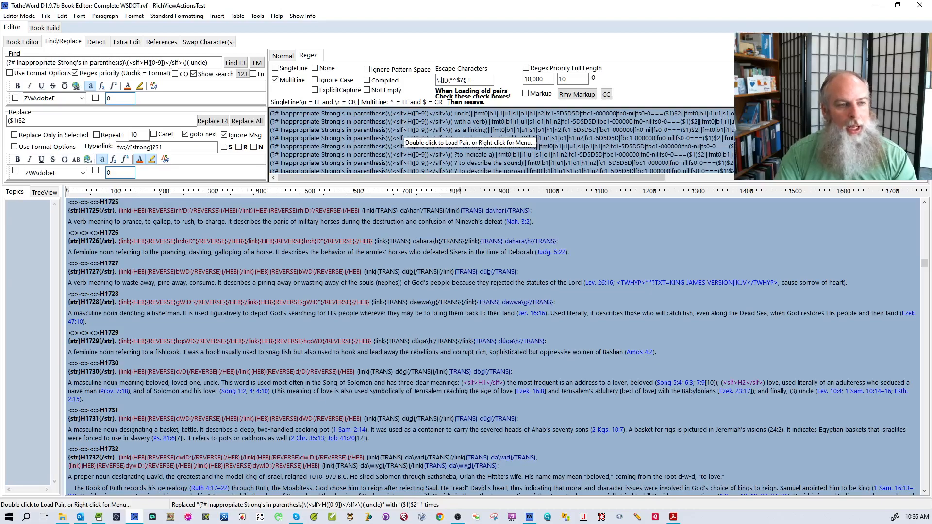
pyautogui.scroll(-15, 418, 133)
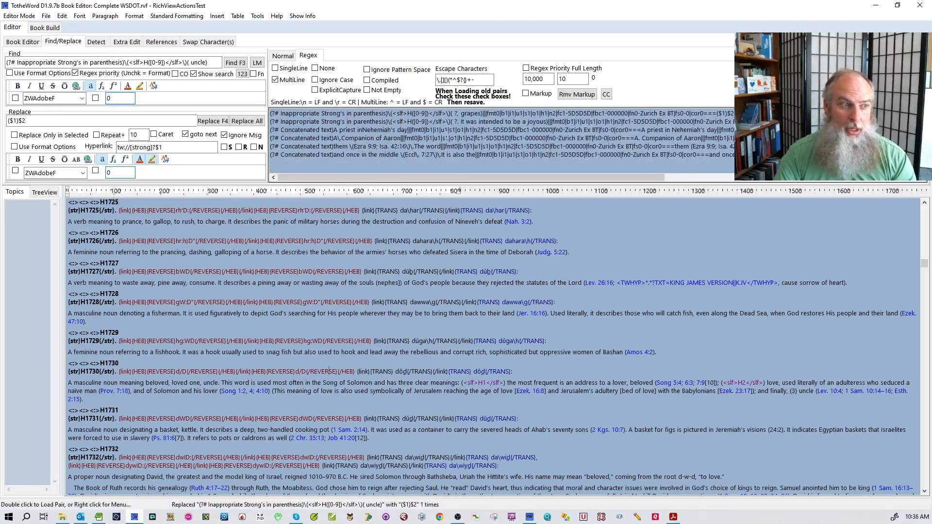
# - Switch to EditPad Pro and consult notes 14b and 15 on the mergedH-manual fix and Detect all
pyautogui.click(99, 517)
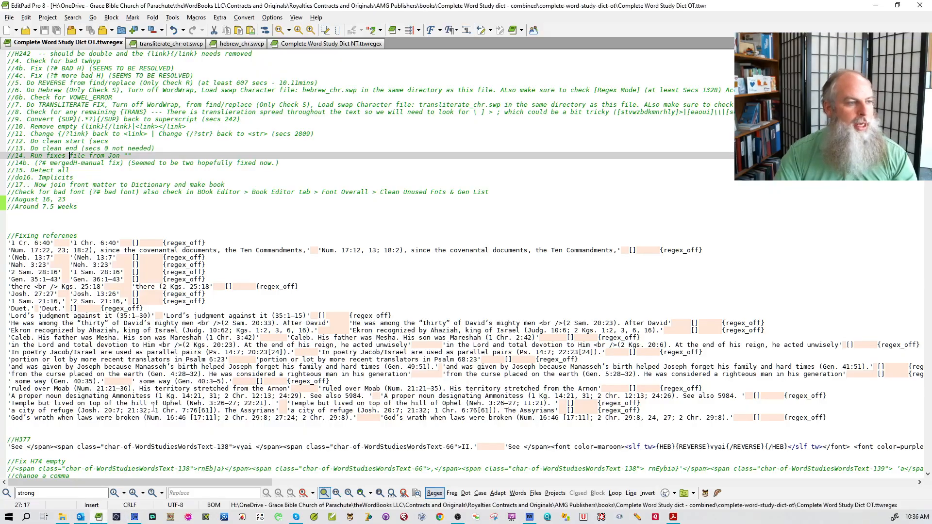
pyautogui.click(85, 163)
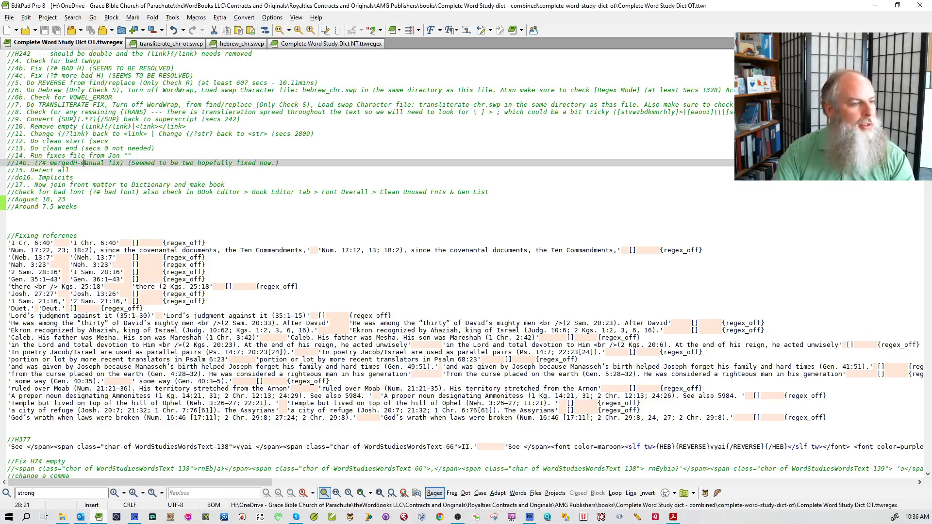
pyautogui.click(50, 171)
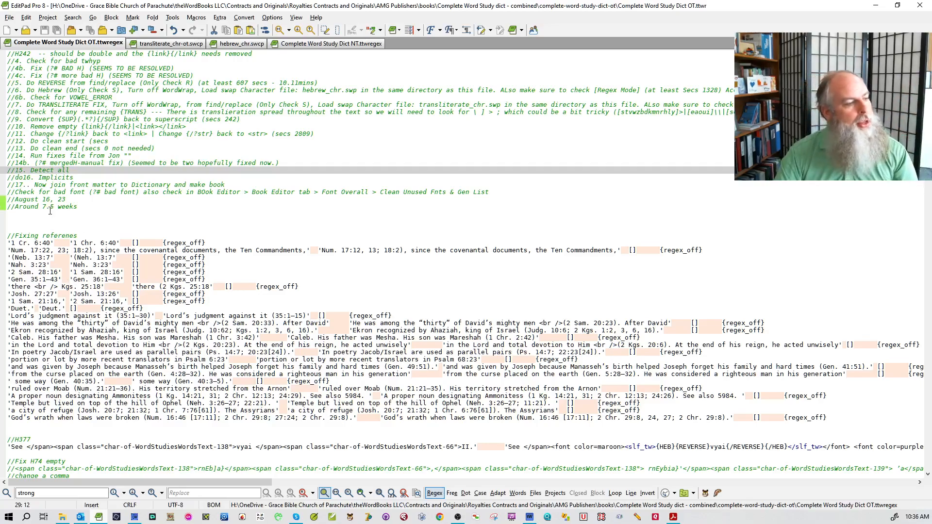
# - Examine the regex file's rules for fixing references, bad data and hyphen issues
pyautogui.scroll(-3, 50, 210)
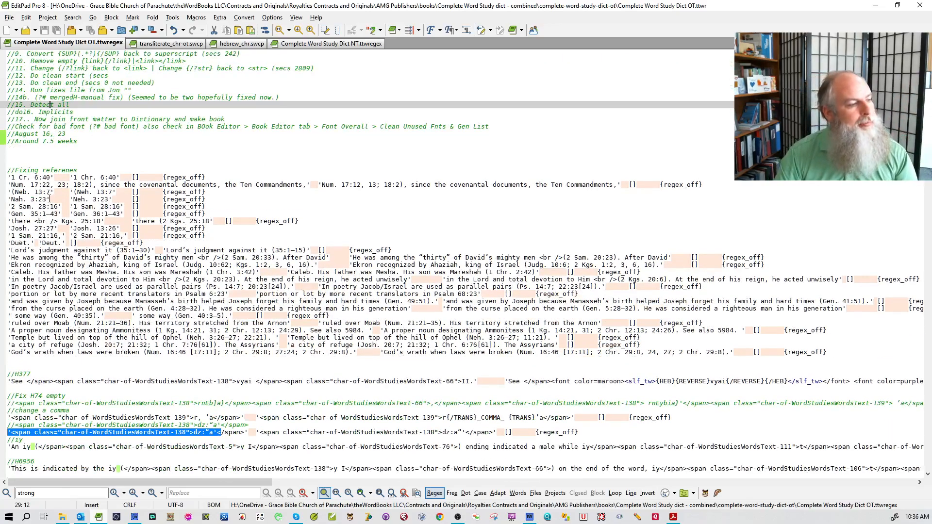
pyautogui.click(26, 178)
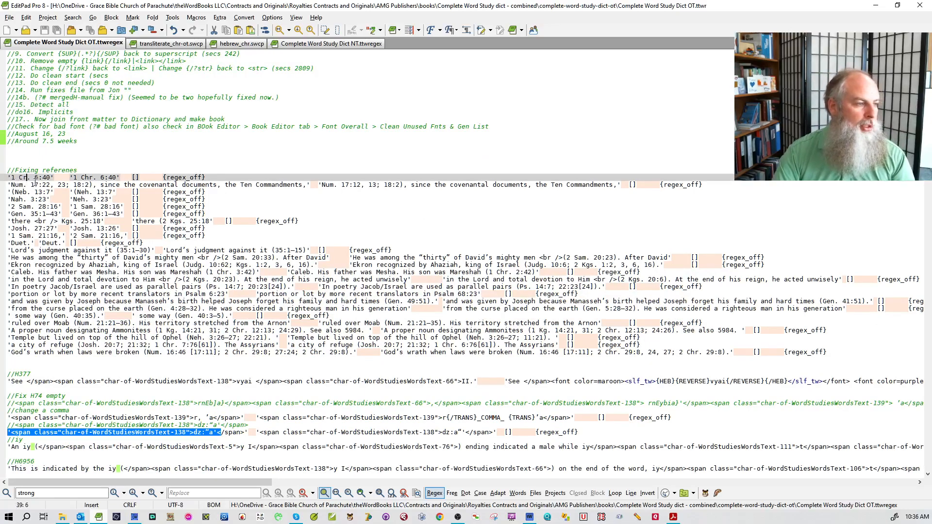
pyautogui.scroll(-2, 69, 247)
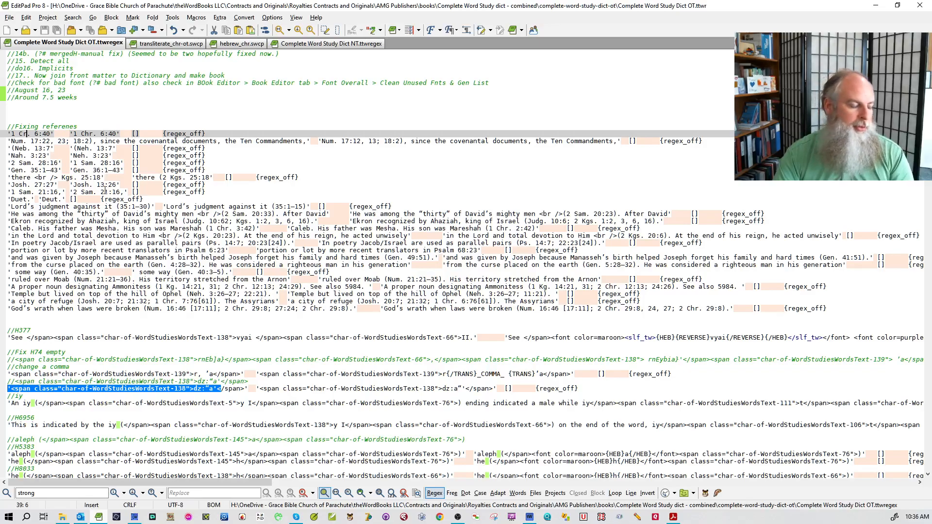
pyautogui.scroll(-4, 105, 199)
pyautogui.scroll(-14, 106, 200)
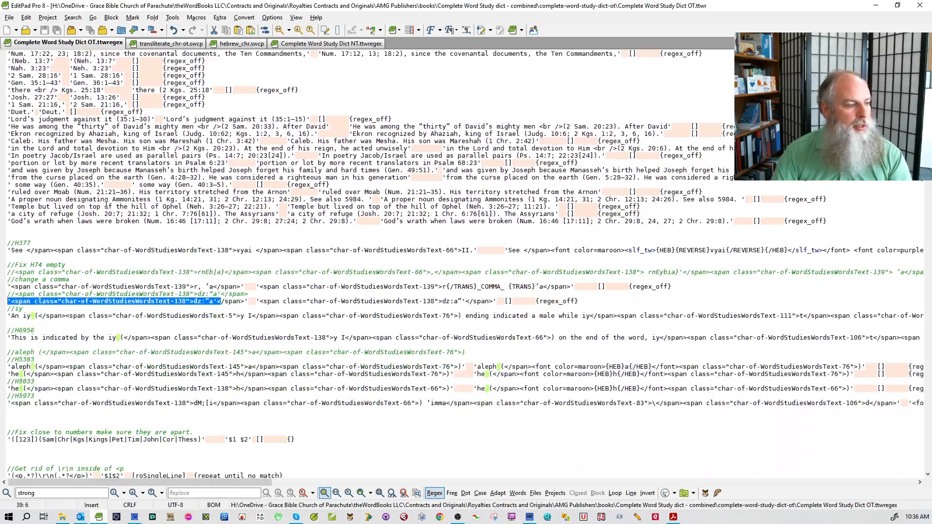
pyautogui.scroll(-6, 131, 237)
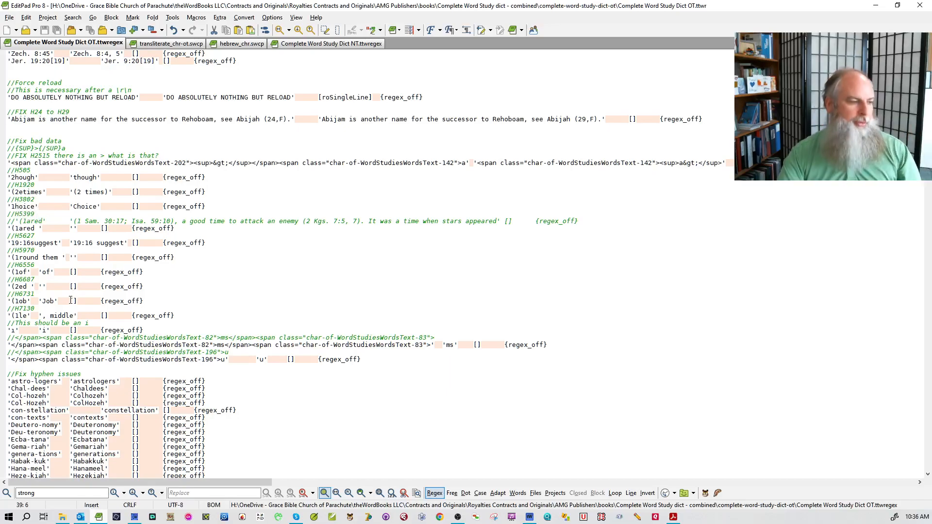
pyautogui.scroll(-10, 71, 300)
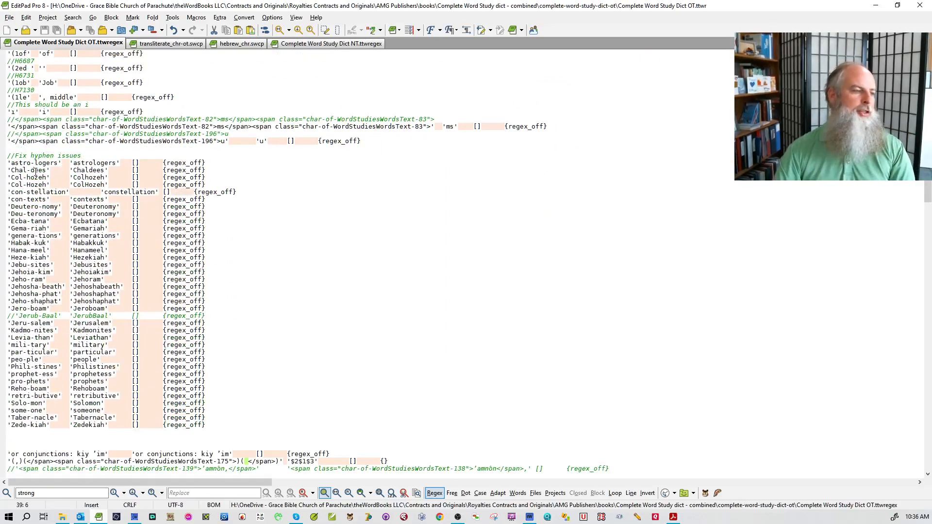
pyautogui.scroll(-6, 119, 356)
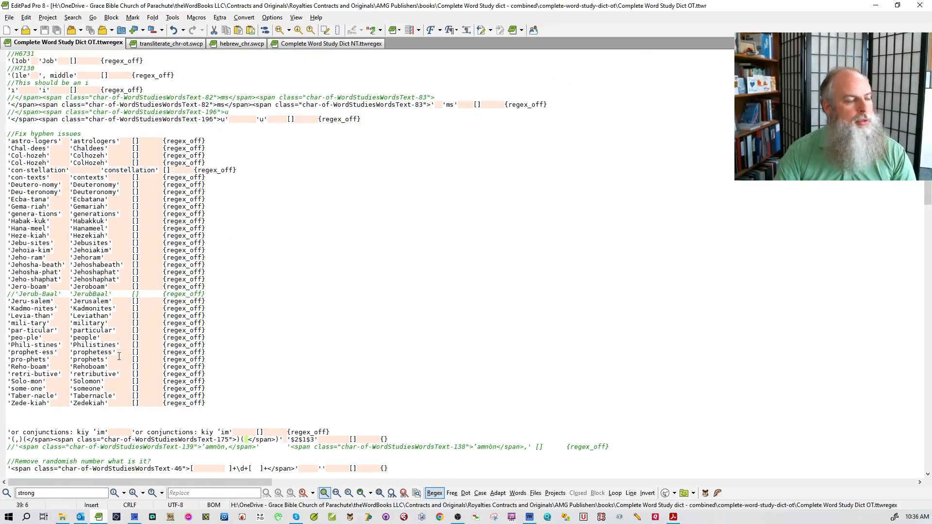
# - Examine the regex file's rules for span cleanup, Strong's headings, Hebrew text and internal Strong's numbers
pyautogui.scroll(-18, 119, 357)
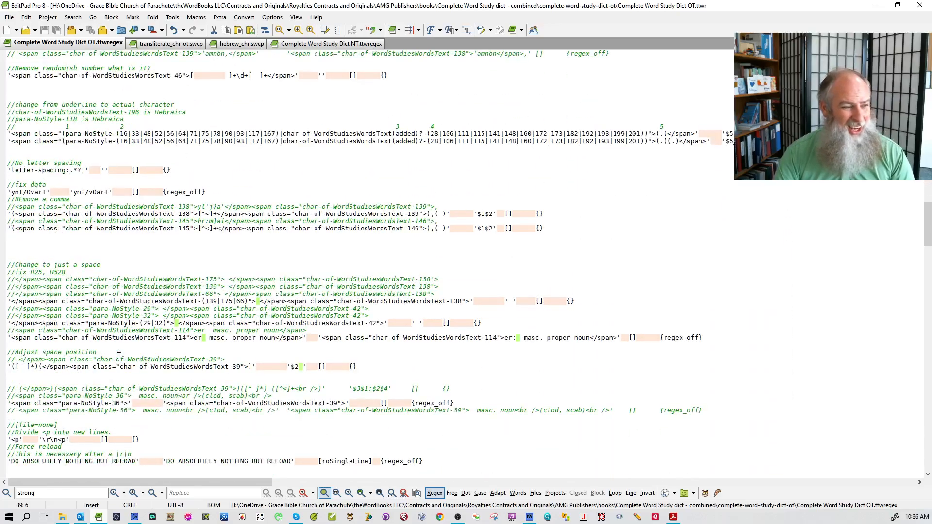
pyautogui.scroll(-4, 119, 357)
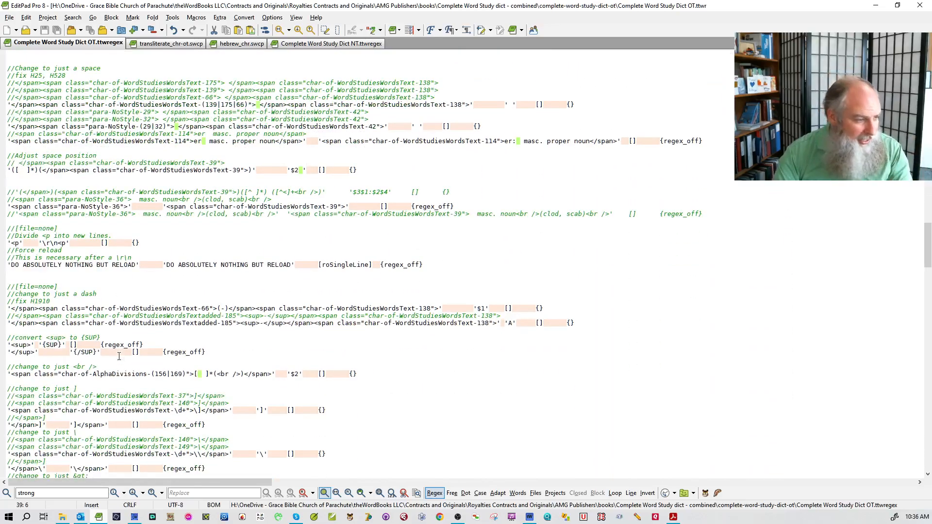
pyautogui.scroll(-18, 92, 321)
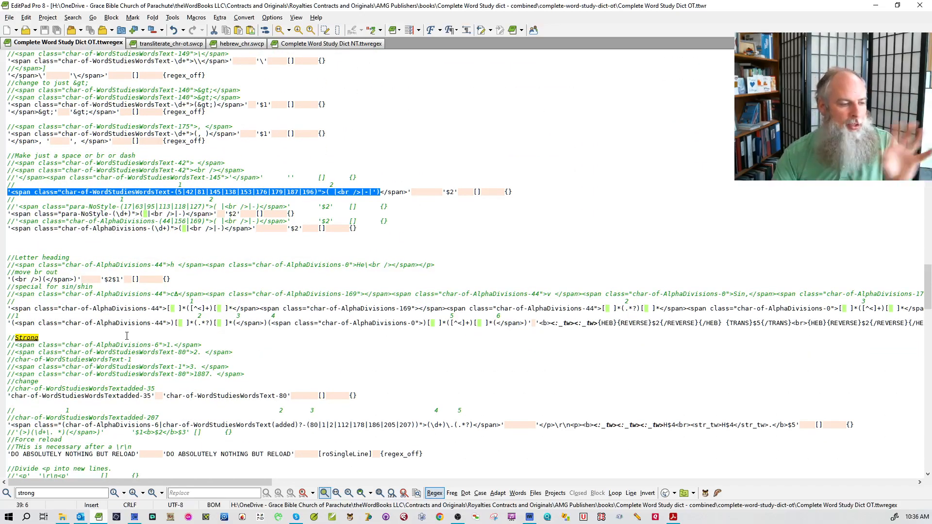
pyautogui.scroll(-13, 131, 316)
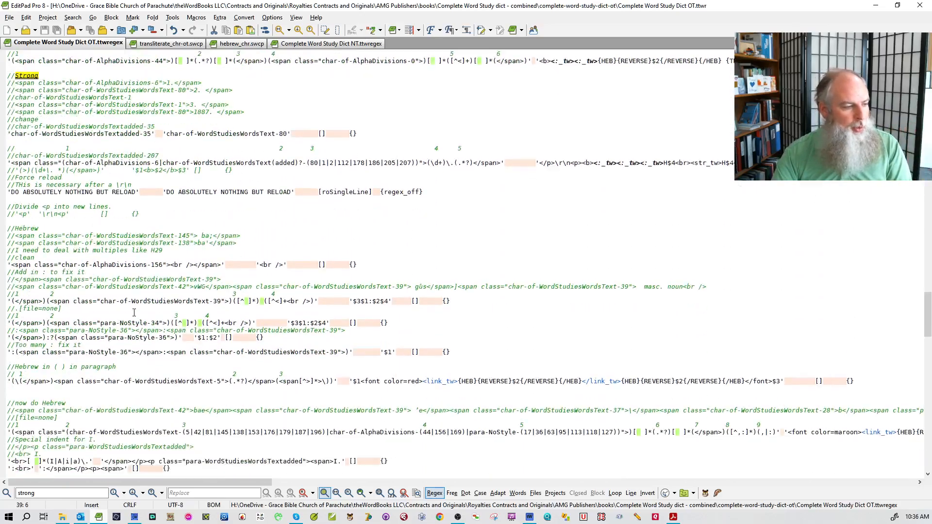
pyautogui.scroll(-18, 134, 313)
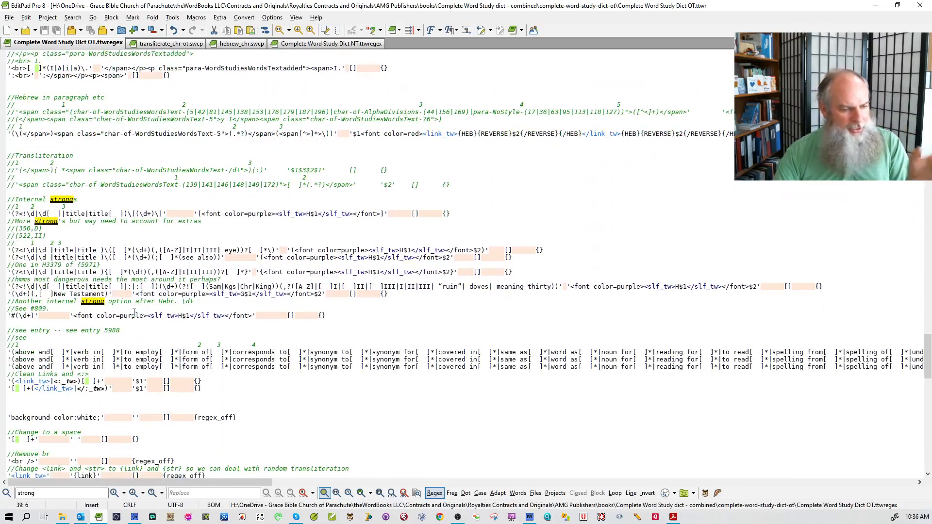
pyautogui.scroll(-9, 134, 313)
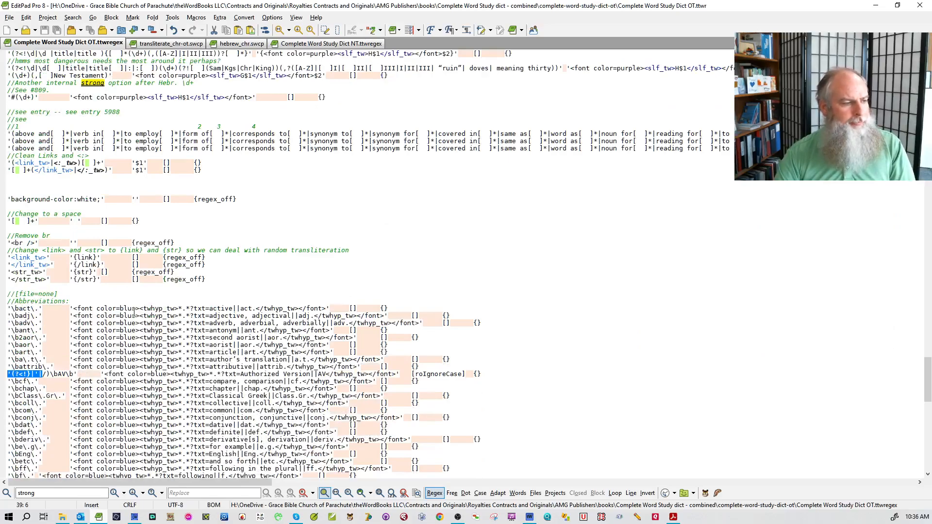
# - Examine the rules that remove br tags, convert link and str tags to braces, and turn _COMMA_ into a comma
pyautogui.scroll(-1, 134, 313)
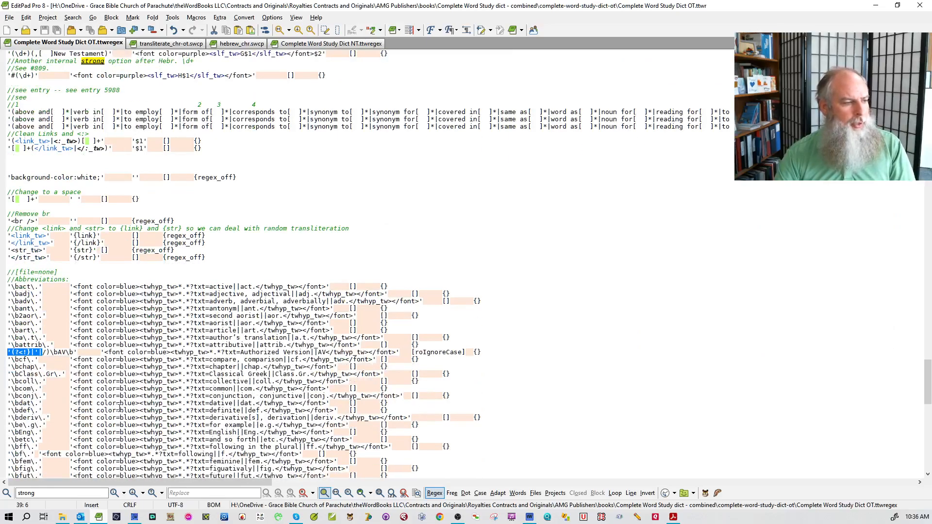
pyautogui.click(30, 236)
pyautogui.click(85, 257)
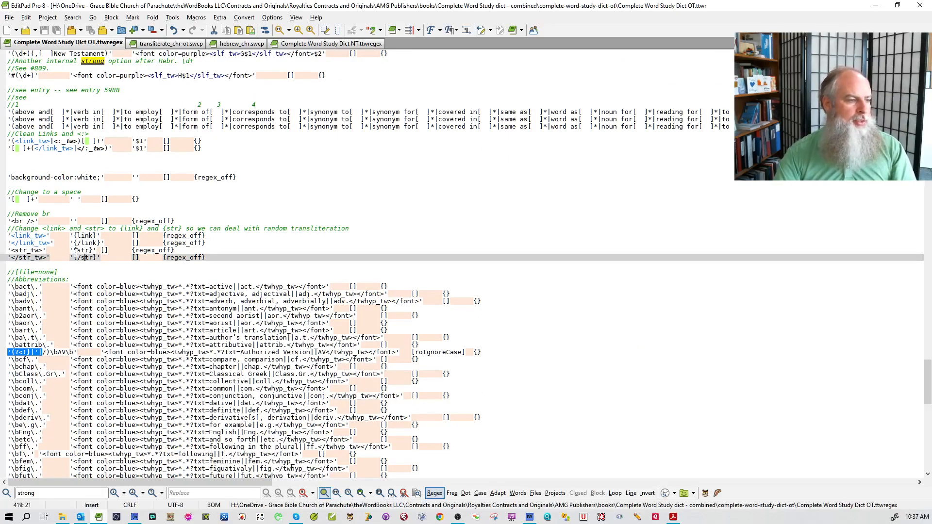
pyautogui.click(34, 221)
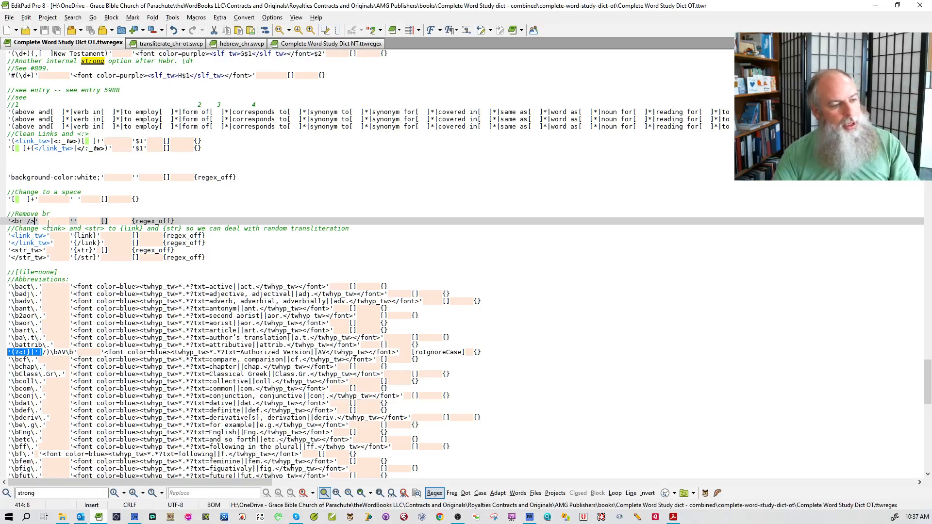
pyautogui.scroll(-20, 49, 227)
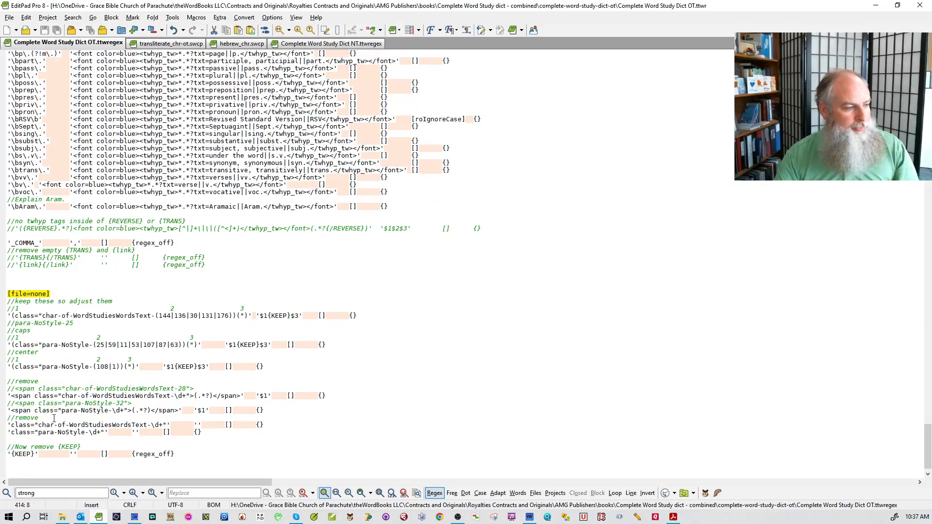
pyautogui.scroll(1, 85, 357)
pyautogui.doubleClick(21, 268)
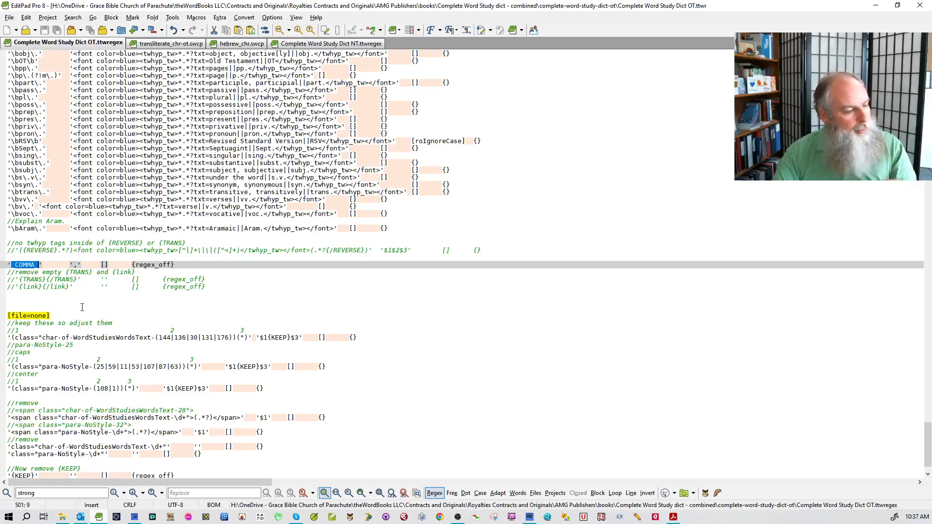
# - Return to the conversion notes at the start of the regex file and consult note 16 on Implicits
pyautogui.scroll(20, 92, 293)
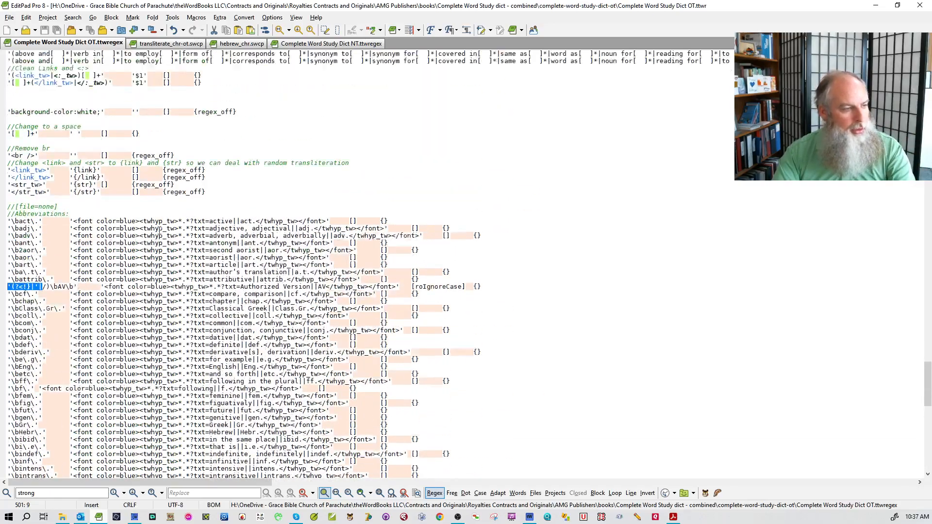
pyautogui.scroll(20, 173, 233)
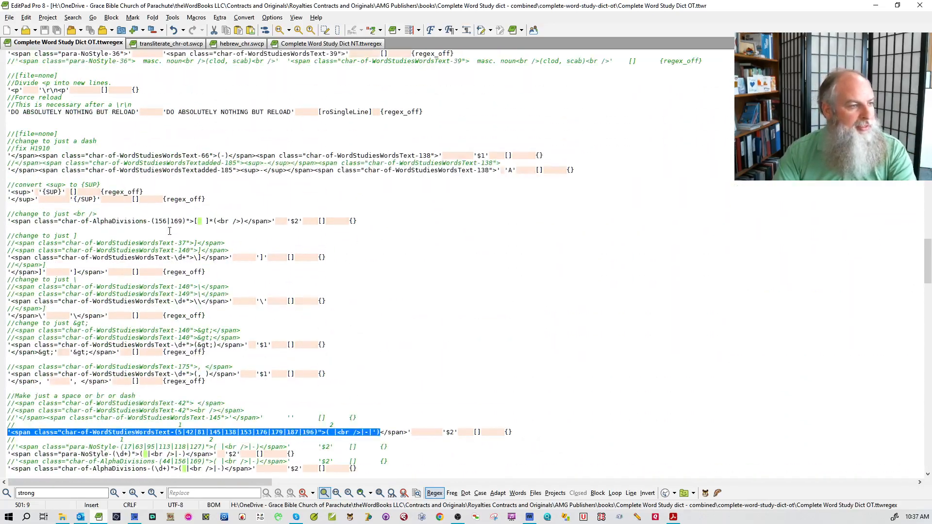
pyautogui.scroll(20, 172, 230)
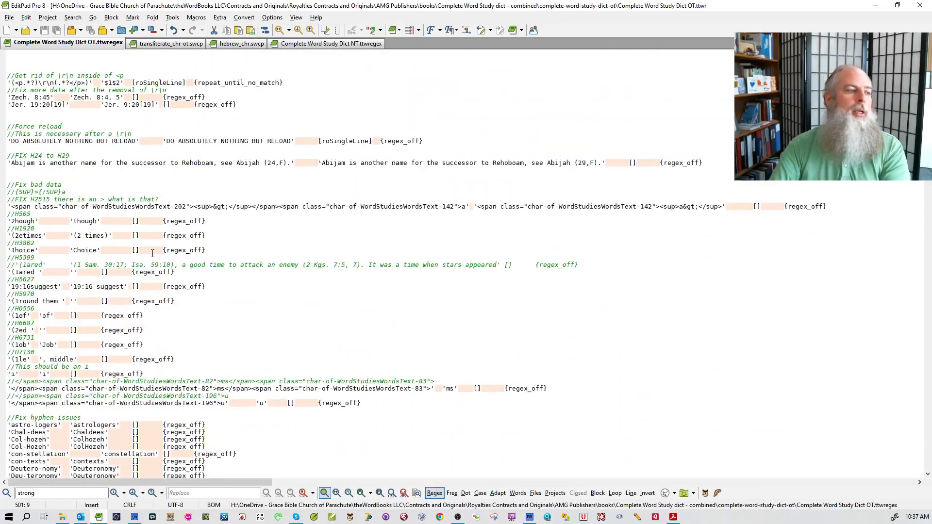
pyautogui.scroll(7, 150, 234)
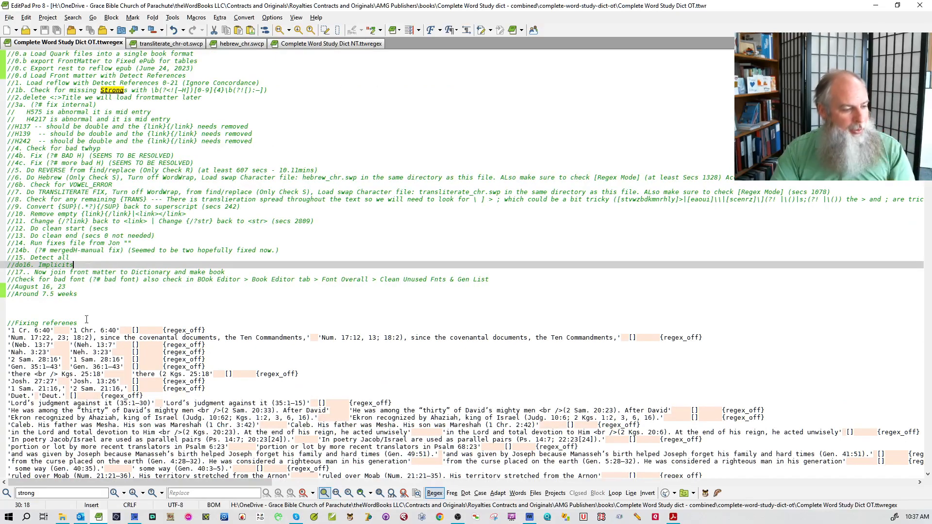
# - Switch to TotheWord and bring up the normal Book Editor file open dialog, discarding the changes to Complete WSDOT.rvf
pyautogui.click(134, 517)
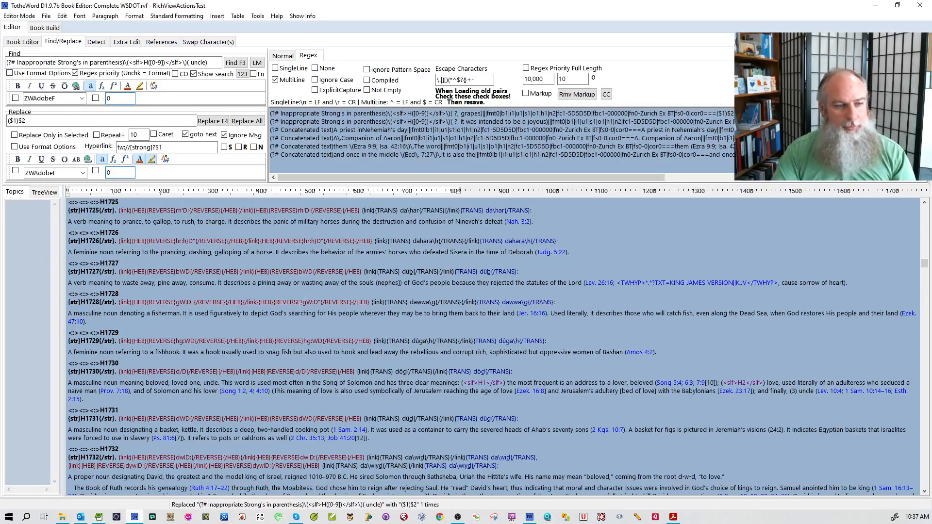
pyautogui.click(46, 16)
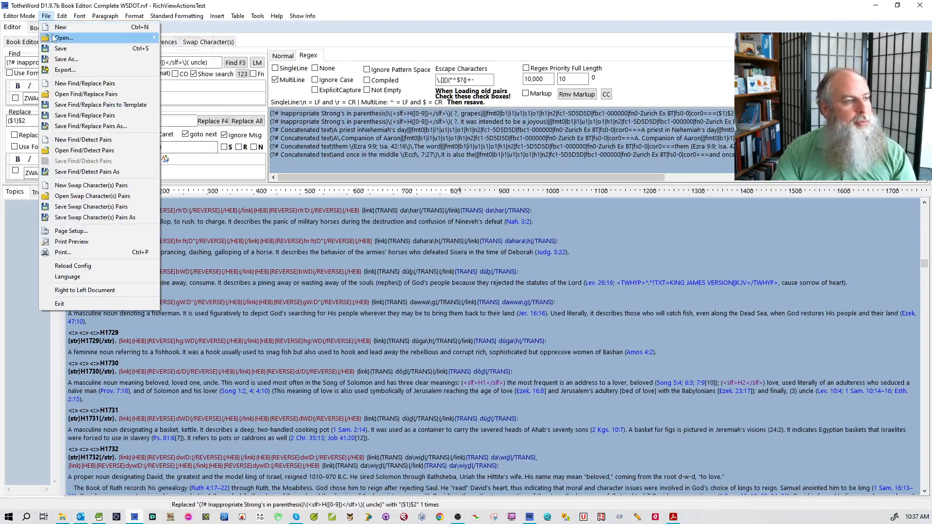
pyautogui.moveTo(54, 38)
pyautogui.moveTo(195, 39)
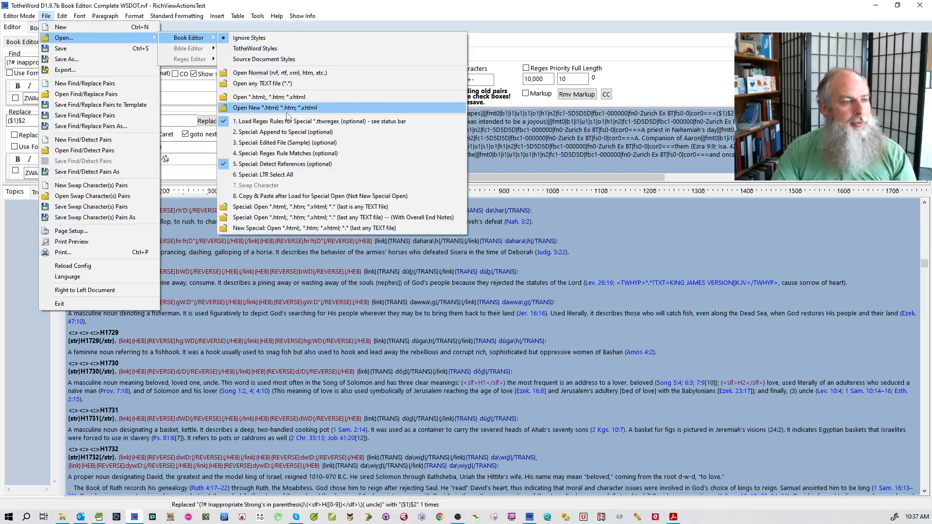
pyautogui.click(283, 74)
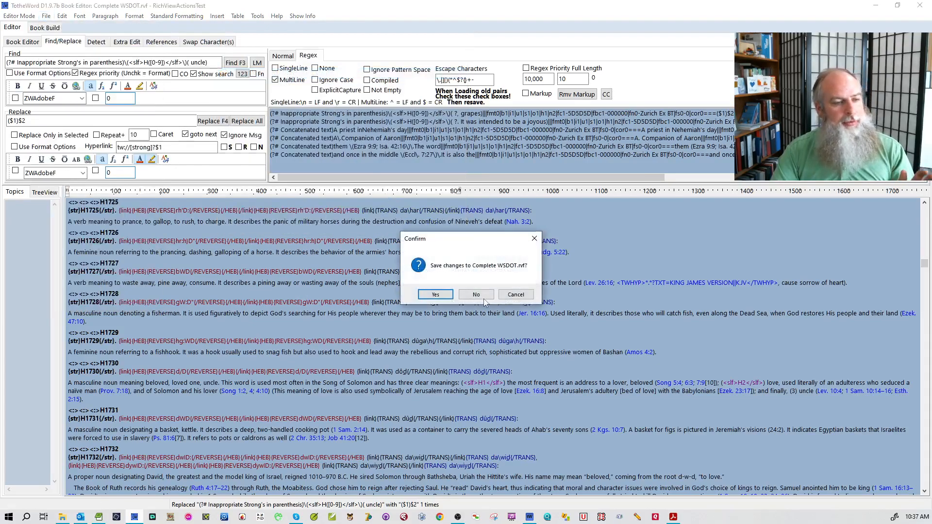
pyautogui.click(484, 298)
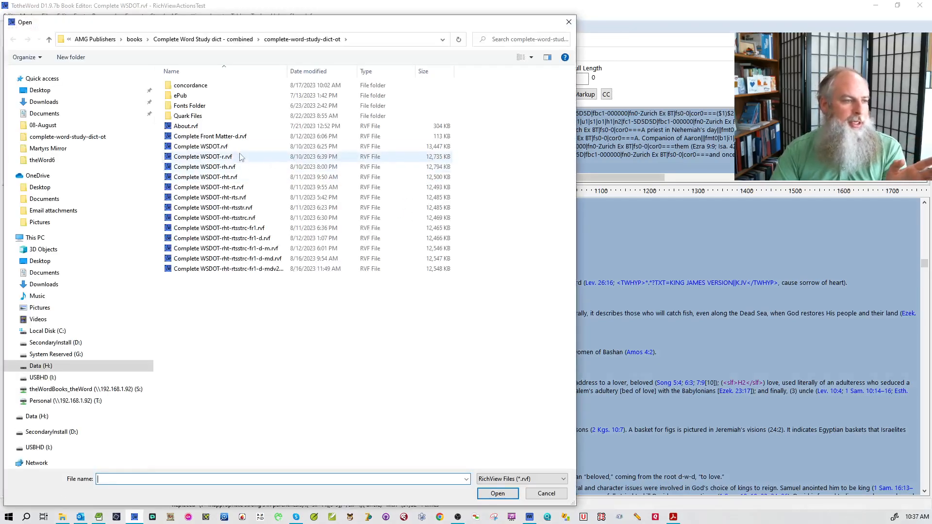
# - Go through the saved stage files, open Complete WSDOT-rht-rtsstrc-fr1-d.rvf, and bring up the reference detection options at the document's start
pyautogui.click(240, 168)
pyautogui.click(239, 178)
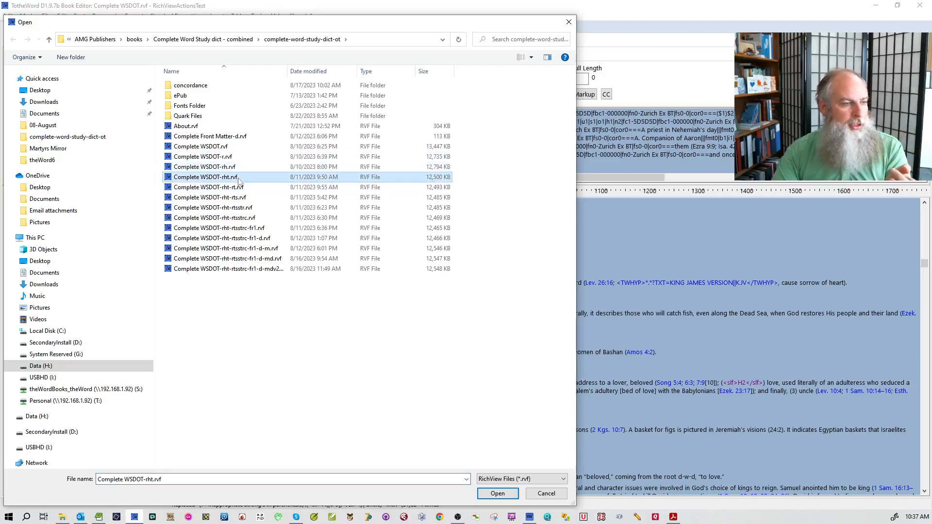
pyautogui.click(240, 187)
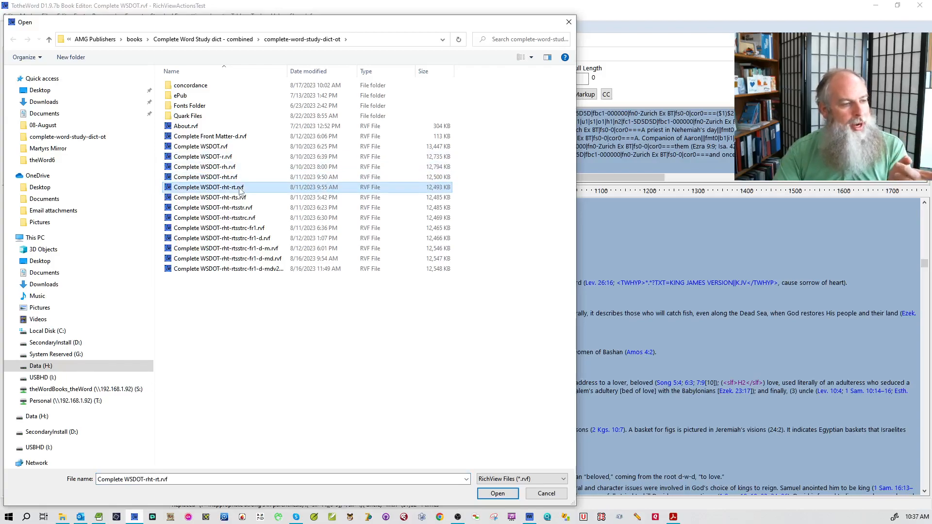
pyautogui.click(234, 199)
pyautogui.click(245, 208)
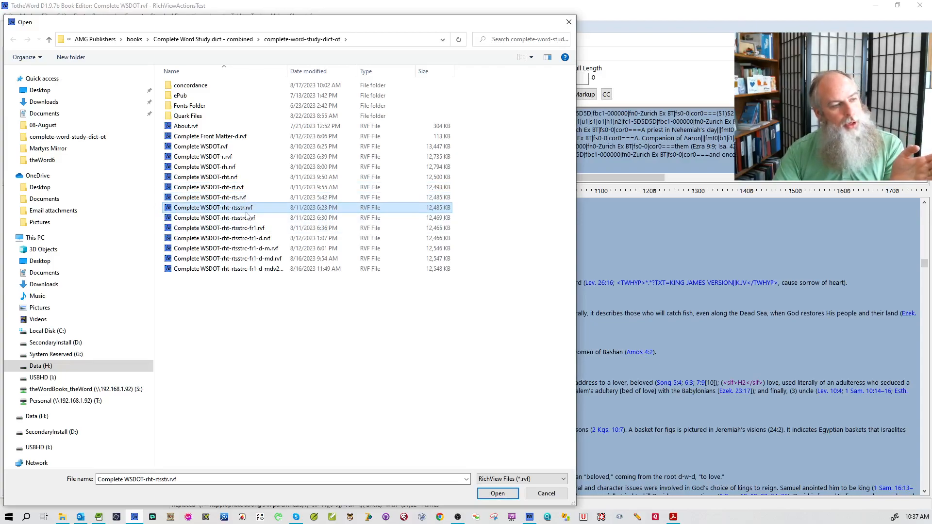
pyautogui.click(249, 219)
pyautogui.click(249, 228)
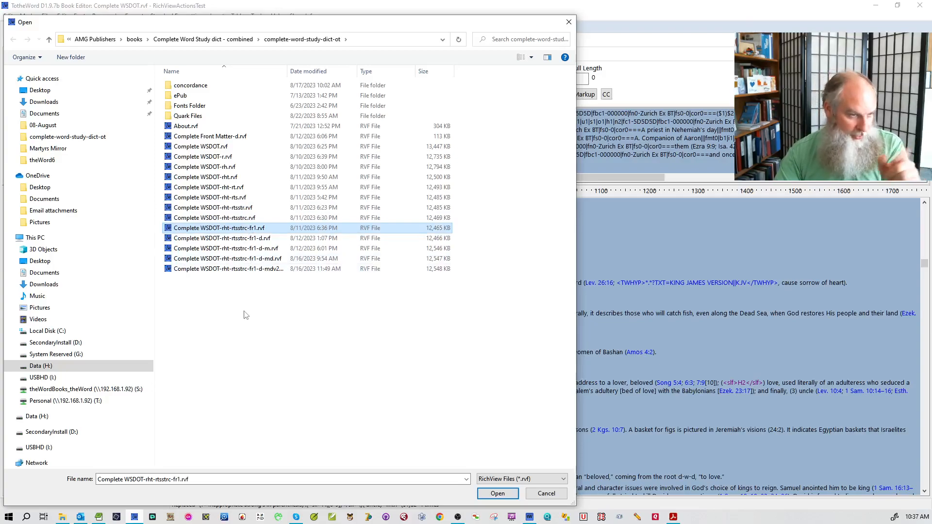
pyautogui.click(249, 238)
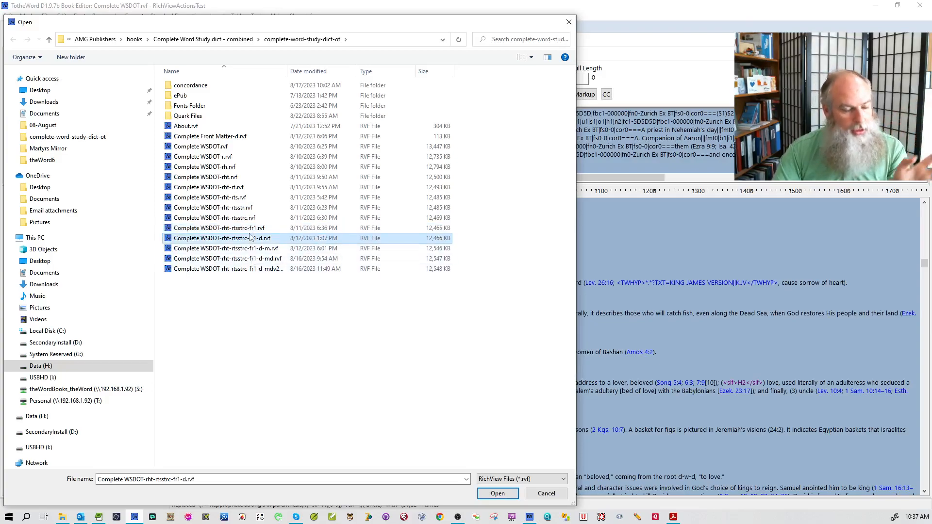
pyautogui.doubleClick(250, 238)
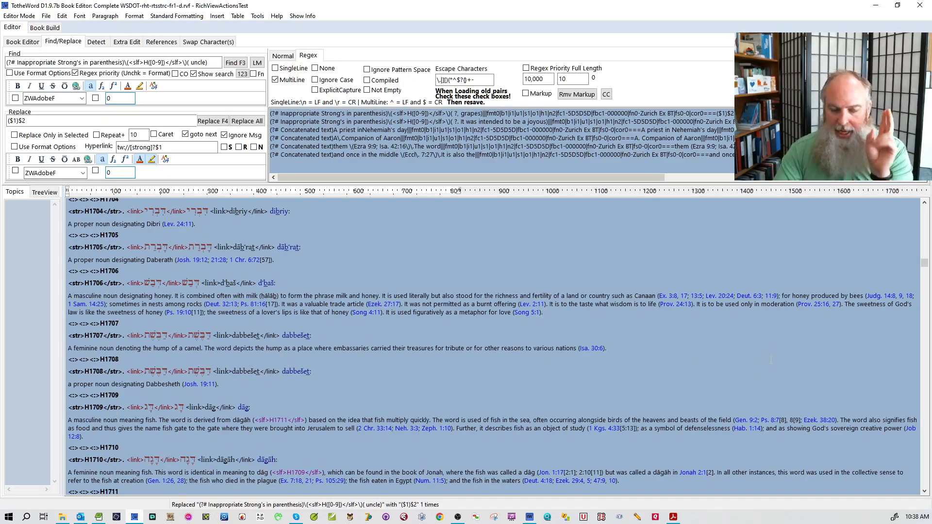
pyautogui.moveTo(925, 263); pyautogui.dragTo(925, 208)
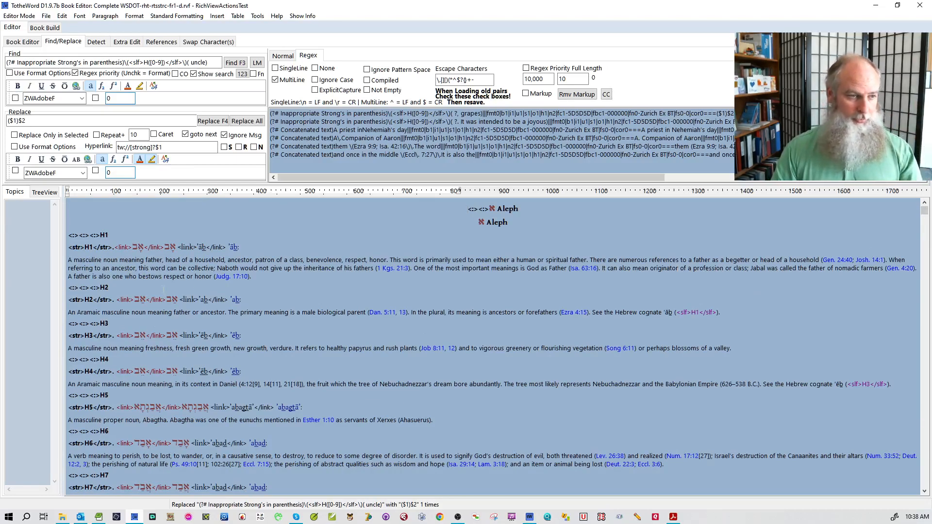
pyautogui.click(96, 44)
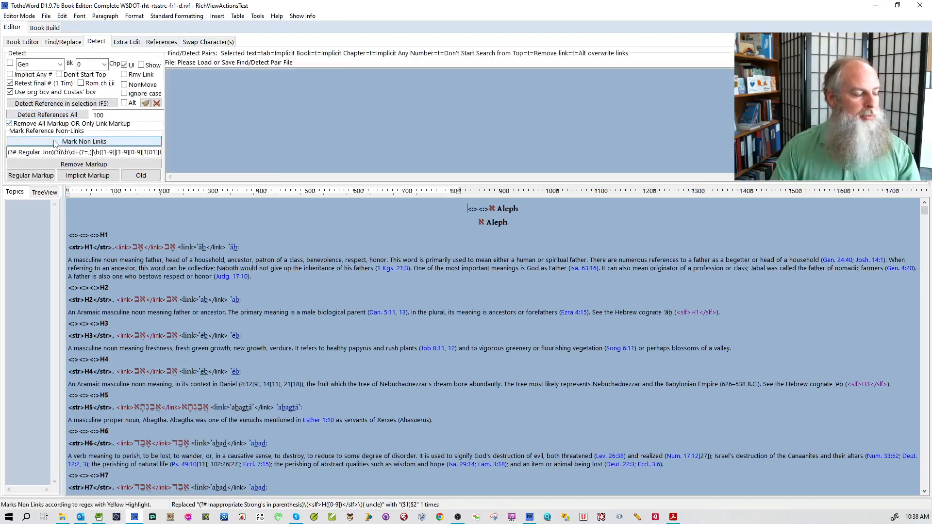
pyautogui.click(47, 18)
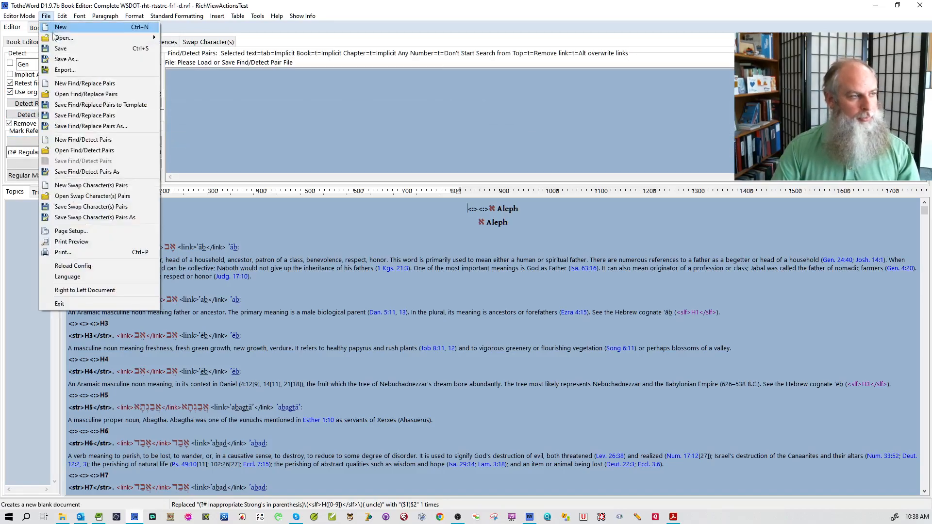
pyautogui.moveTo(61, 38)
pyautogui.moveTo(196, 40)
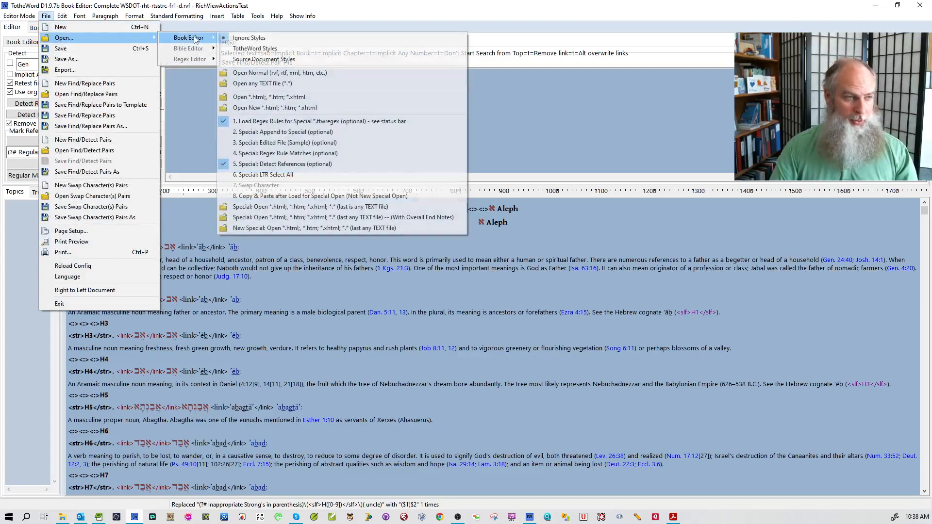
pyautogui.press('Escape')
pyautogui.press('Escape')
pyautogui.press('Escape')
# - Mark the non-linked references with the detection process shown, stop the run partway, and review the highlights back to the Aleph heading
pyautogui.click(141, 65)
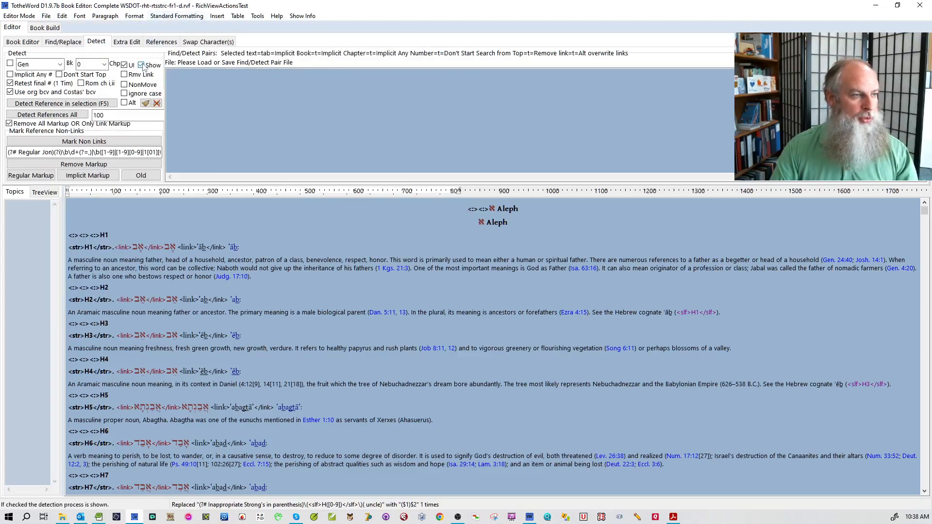
pyautogui.click(84, 141)
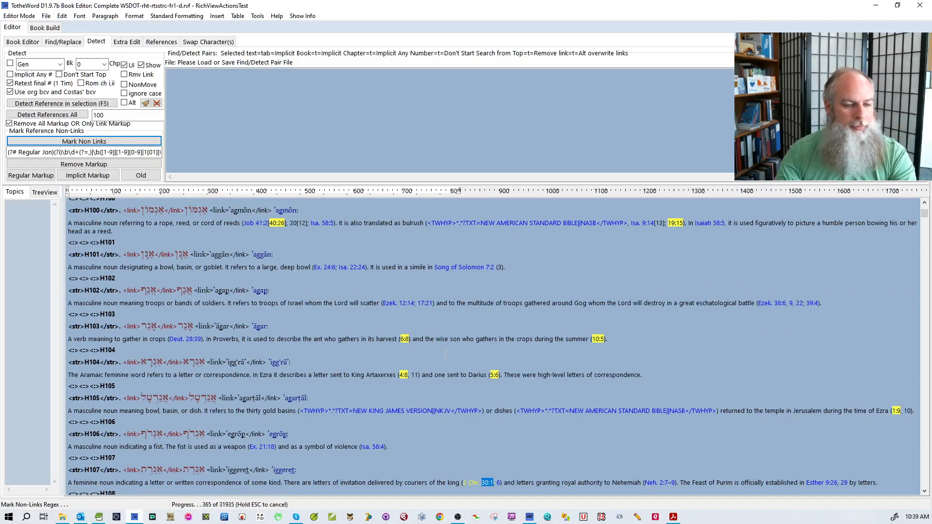
pyautogui.press('Escape')
pyautogui.scroll(9, 515, 392)
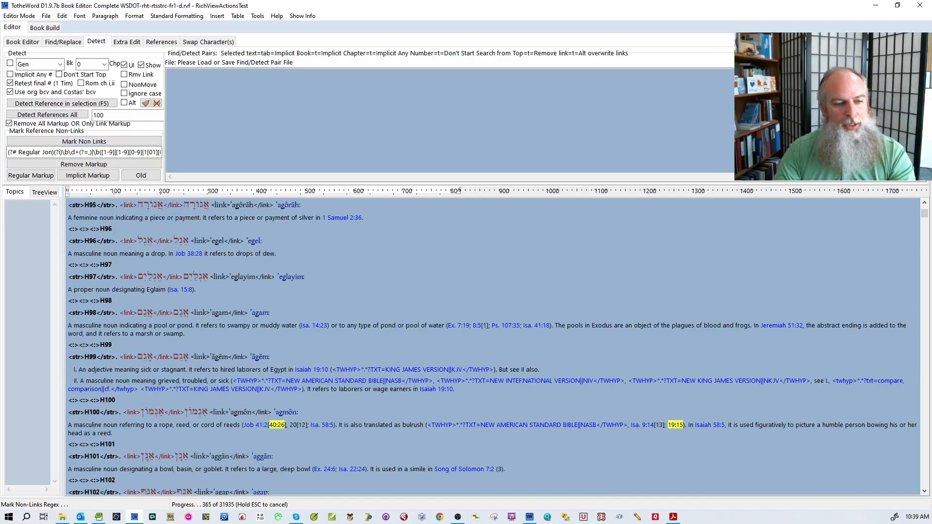
pyautogui.scroll(10, 446, 284)
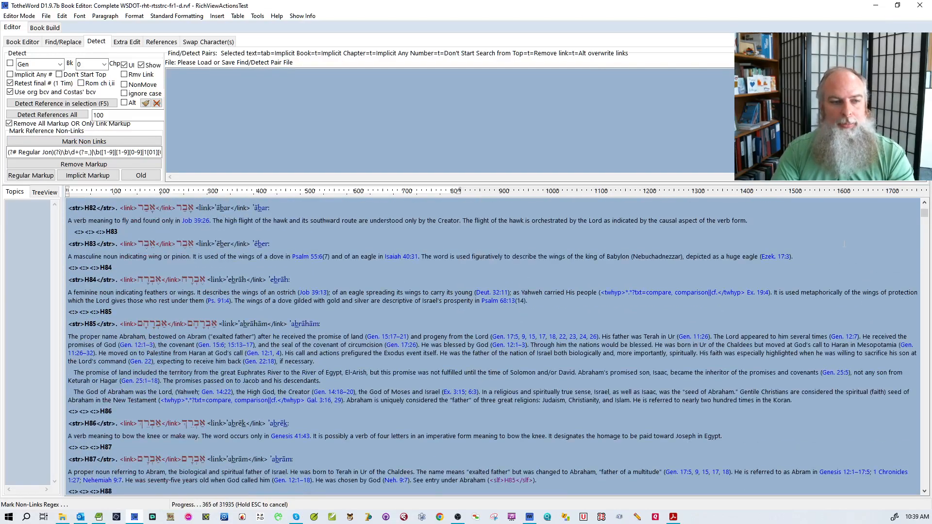
pyautogui.scroll(8, 446, 284)
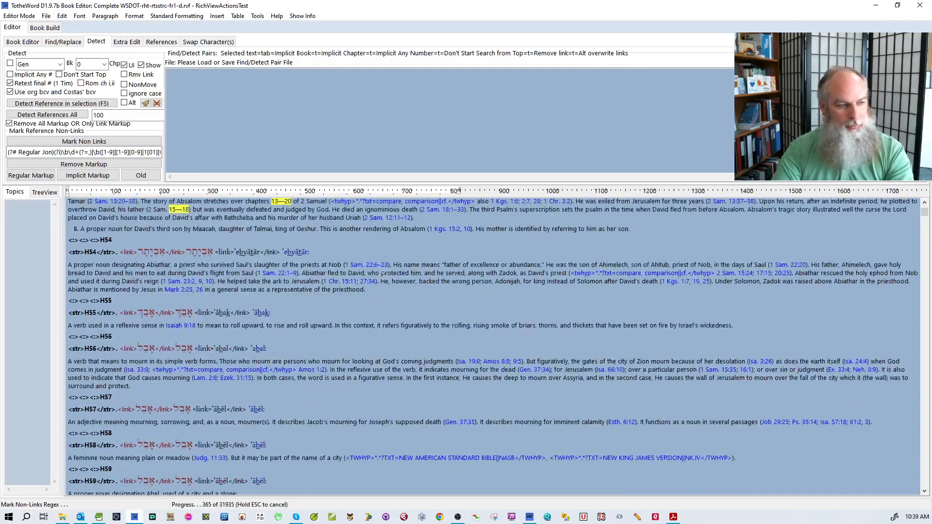
pyautogui.moveTo(925, 213); pyautogui.dragTo(925, 203)
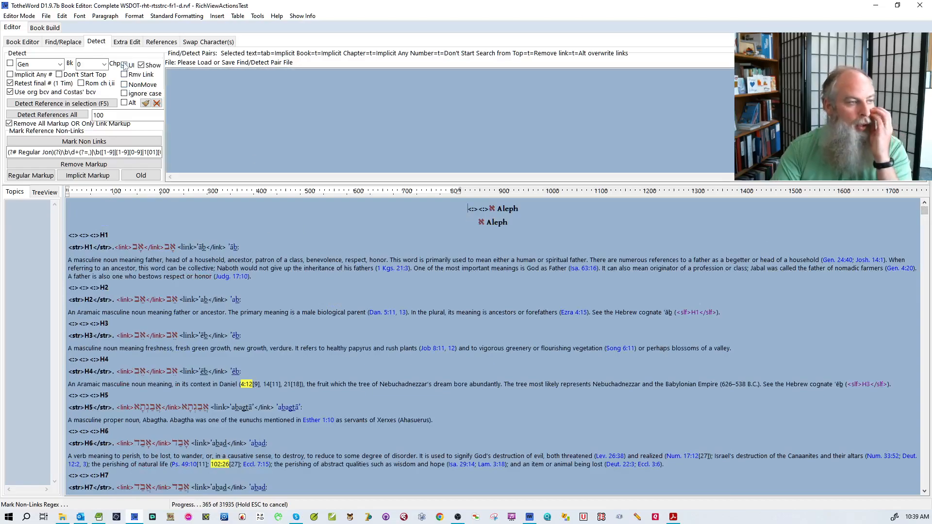
pyautogui.click(70, 42)
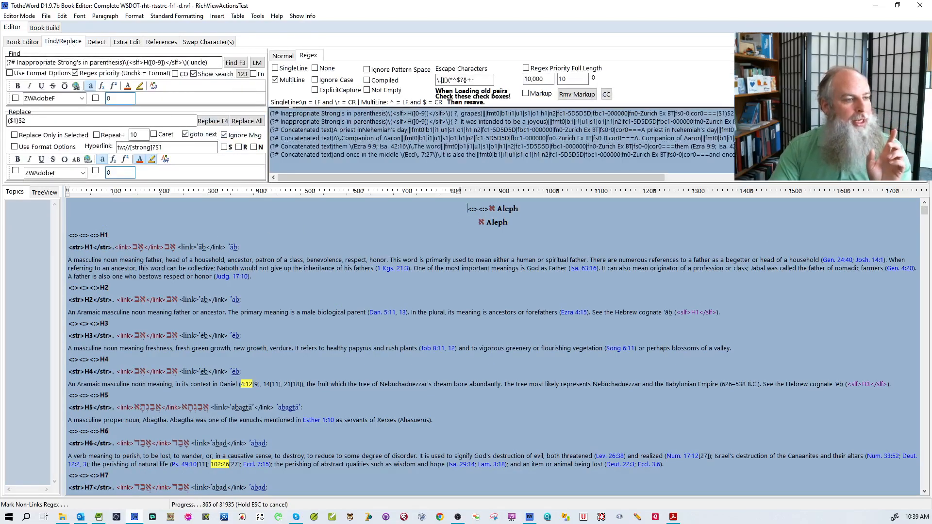
pyautogui.click(47, 16)
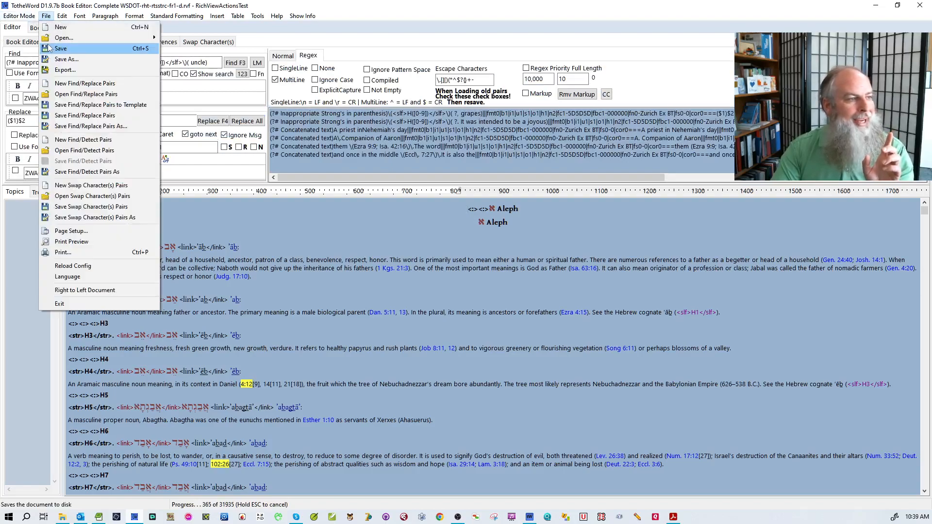
pyautogui.moveTo(146, 38)
pyautogui.moveTo(212, 42)
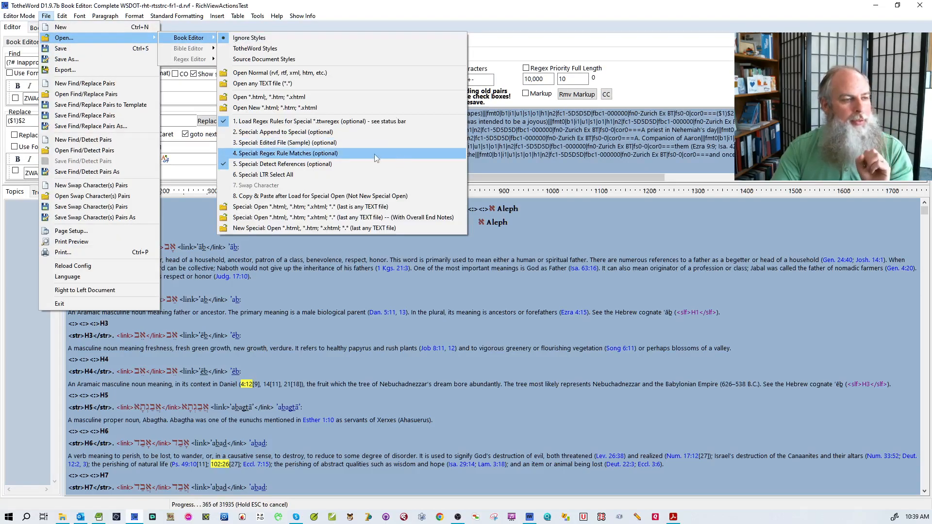
pyautogui.click(333, 76)
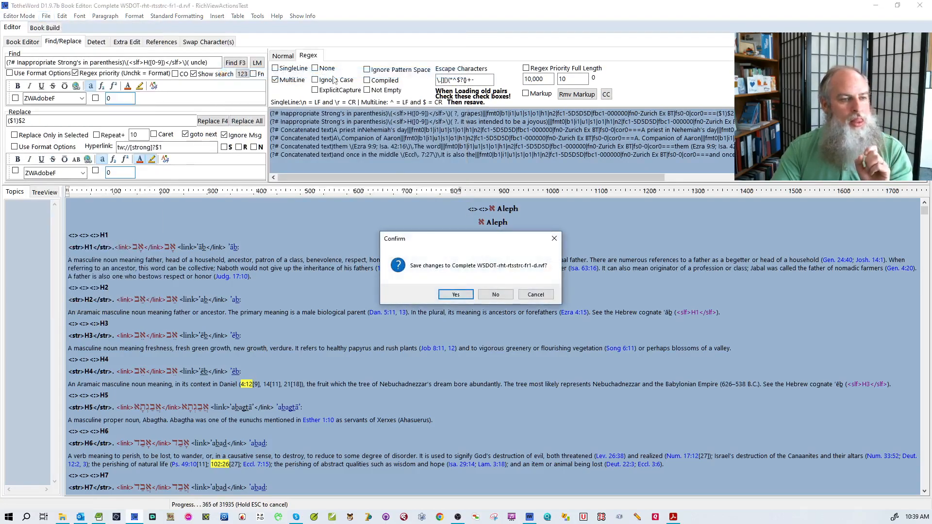
pyautogui.click(495, 295)
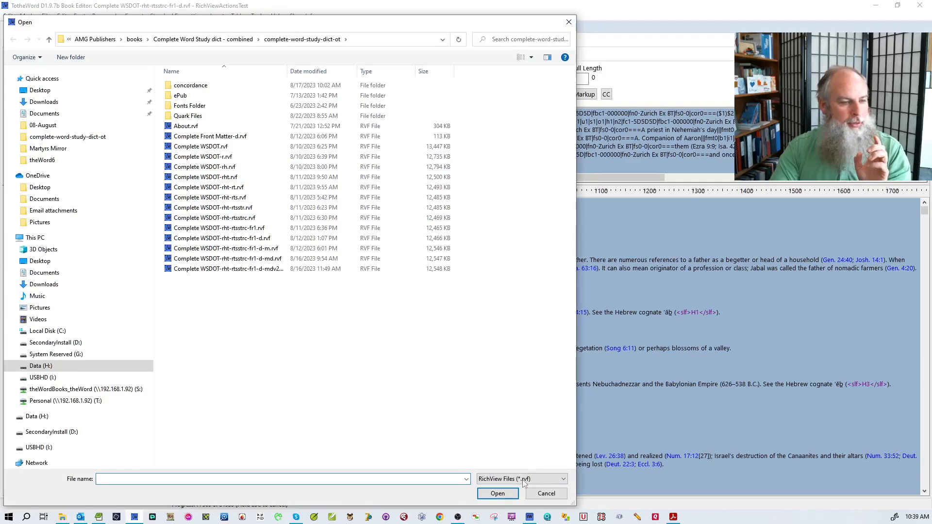
pyautogui.click(547, 493)
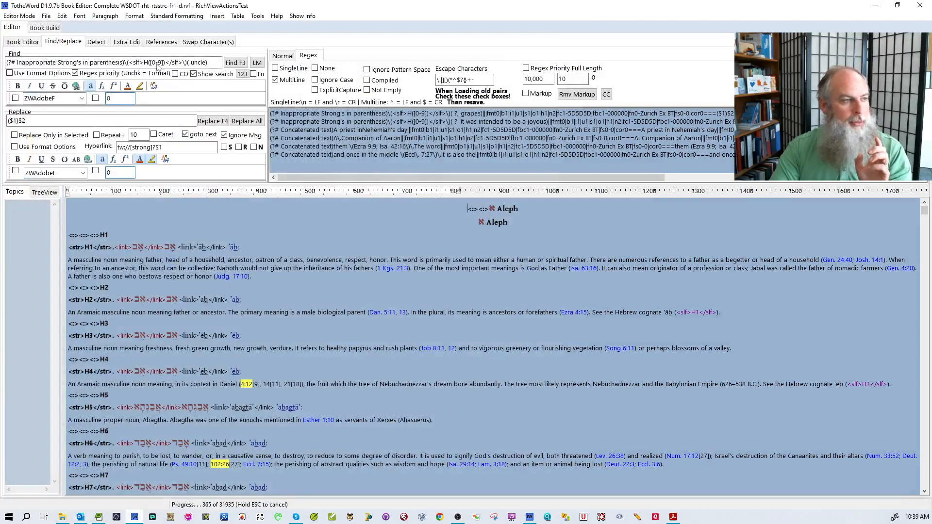
# - Open the markup find/replace pairs, load the "Search for Markup" rule, and find the first highlighted reference after the Aleph heading
pyautogui.click(45, 17)
pyautogui.click(81, 97)
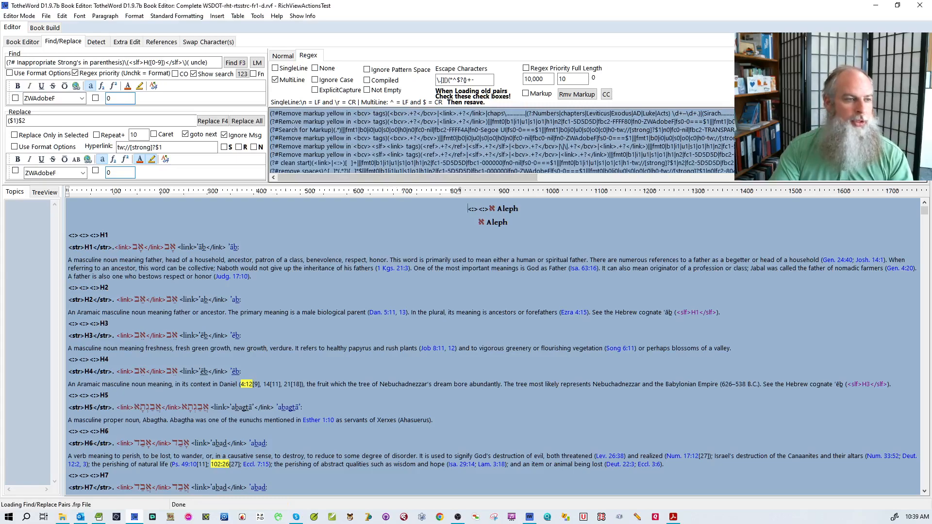
pyautogui.doubleClick(294, 129)
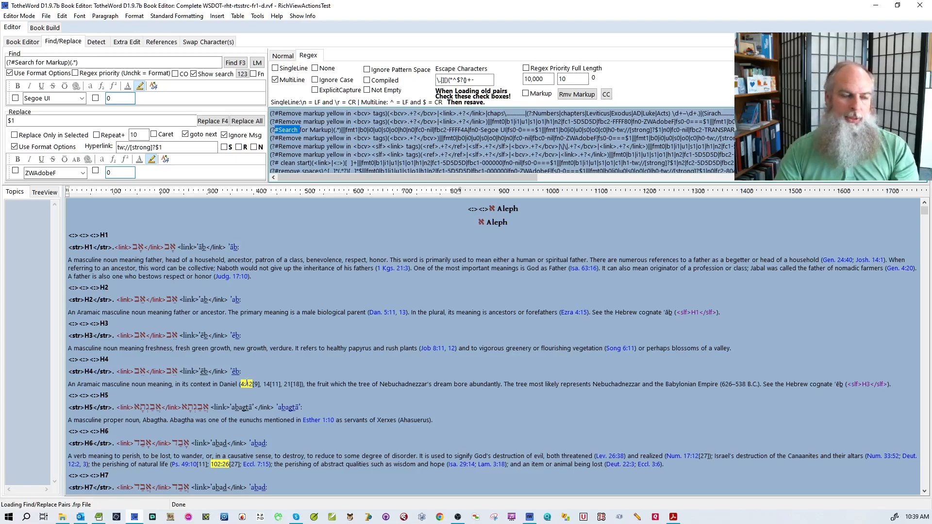
pyautogui.click(91, 42)
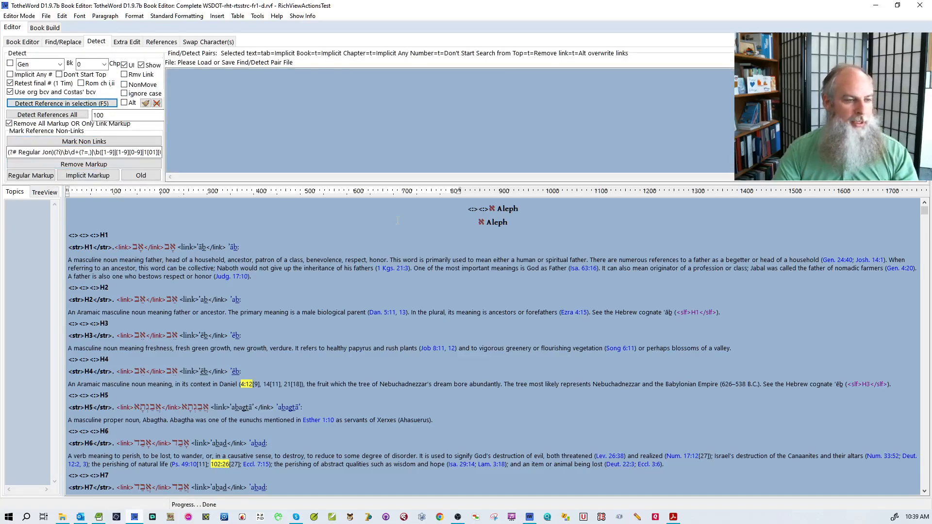
pyautogui.click(422, 227)
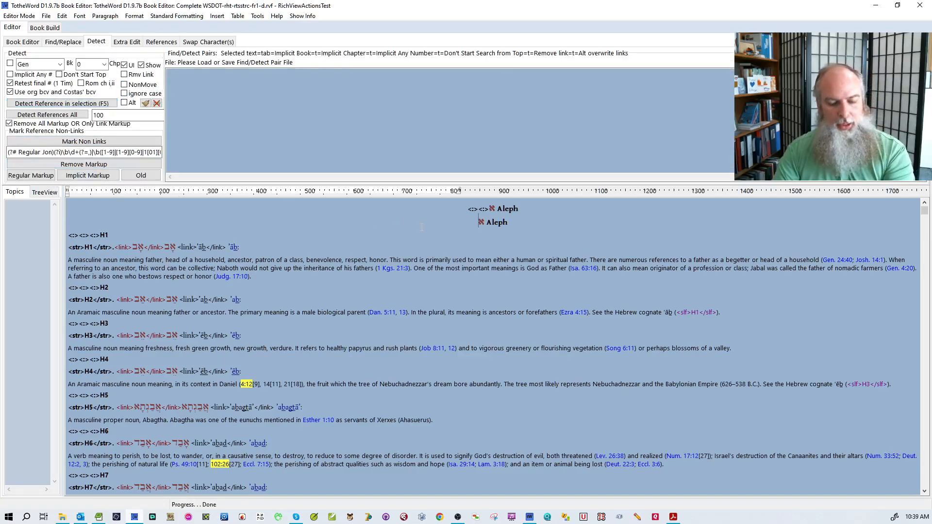
pyautogui.press('F3')
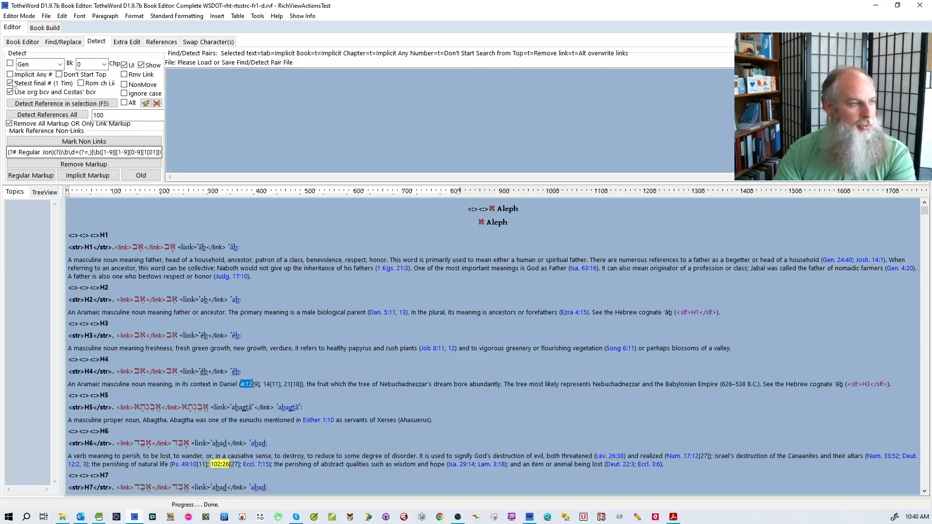
# - Enable the implicit book as Dan with chapter 1 and turn on Implicit Any # for reference detection
pyautogui.click(10, 63)
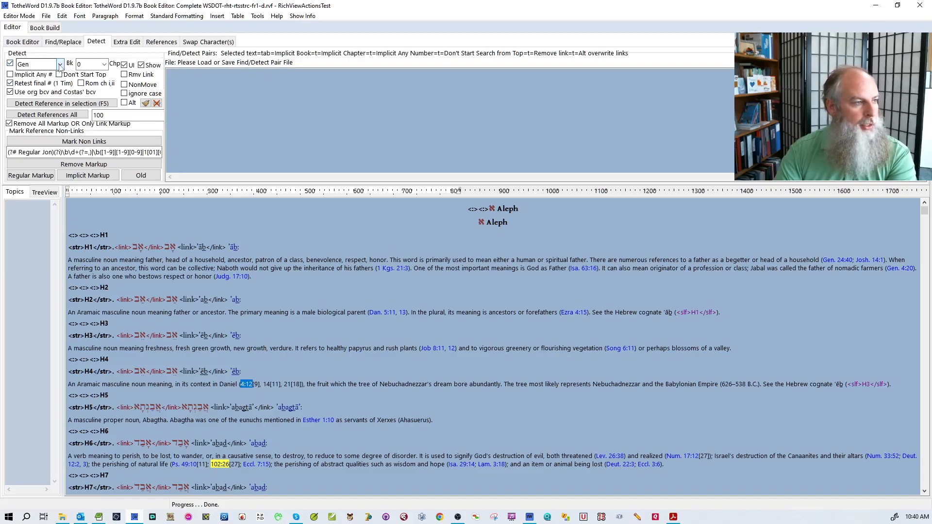
pyautogui.click(60, 64)
pyautogui.scroll(-2, 36, 233)
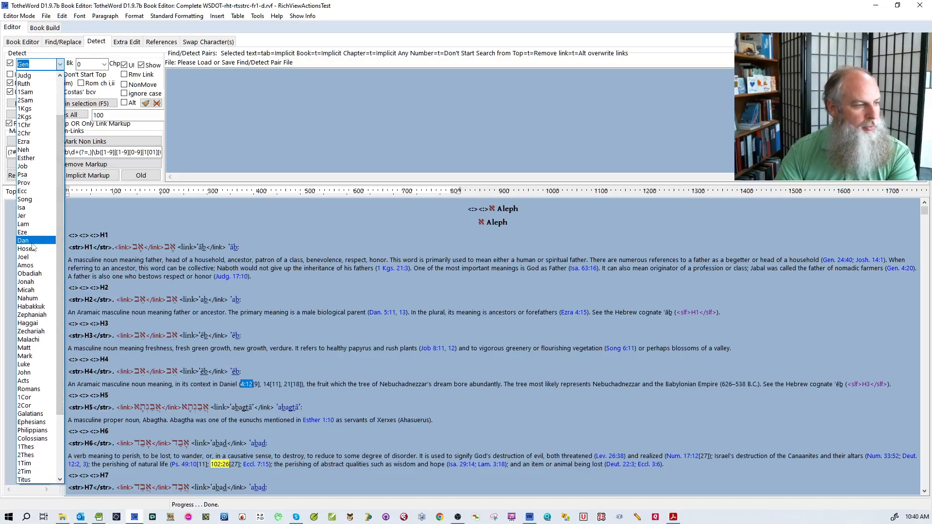
pyautogui.click(27, 241)
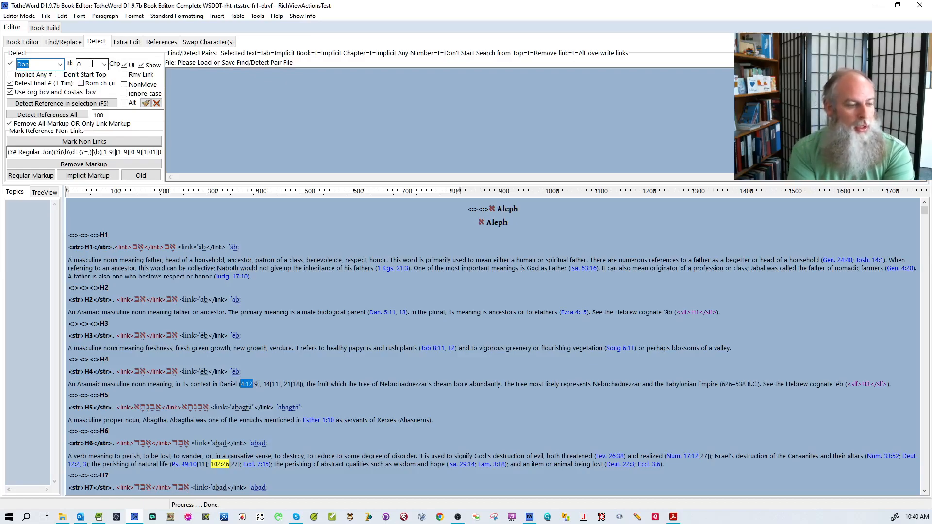
pyautogui.click(40, 74)
pyautogui.click(97, 64)
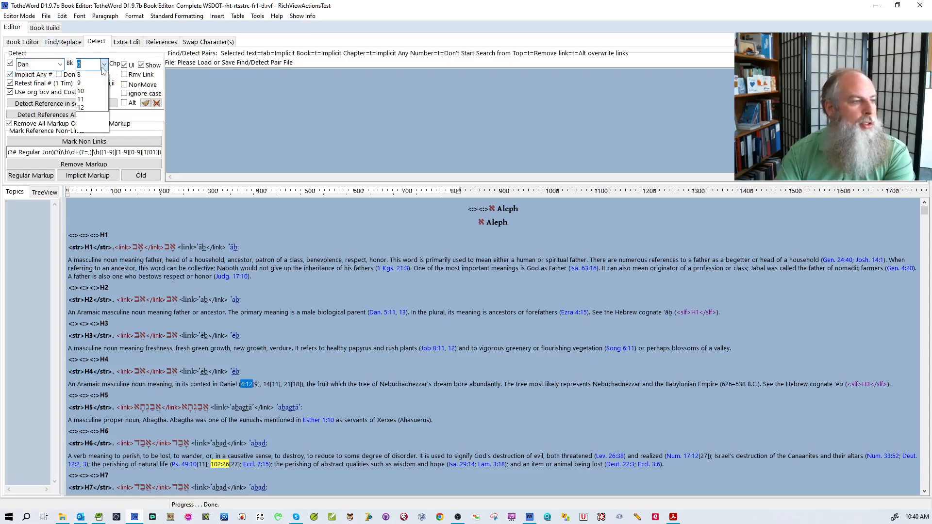
pyautogui.click(100, 83)
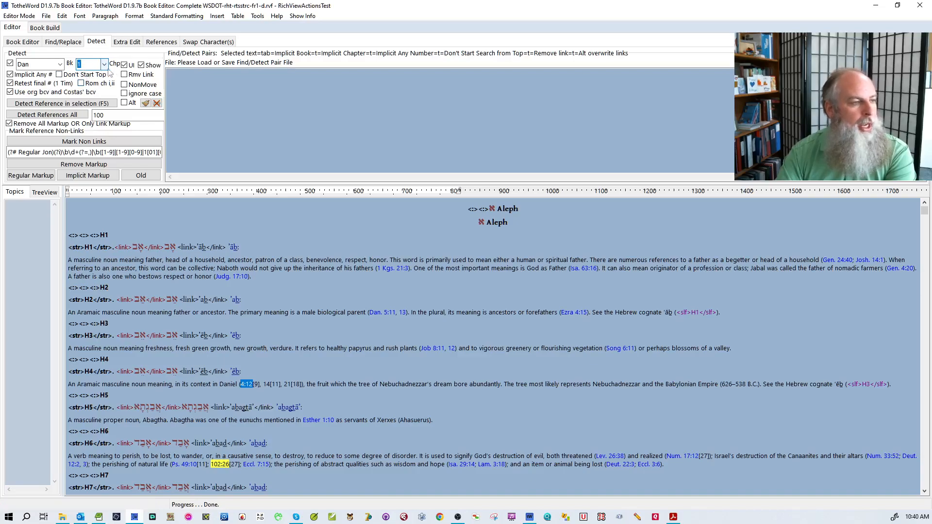
# - Add the text "context in Daniel (4:12" from entry H4 as a find/detect pair using the implicit Dan 1 settings
pyautogui.click(221, 465)
pyautogui.doubleClick(212, 465)
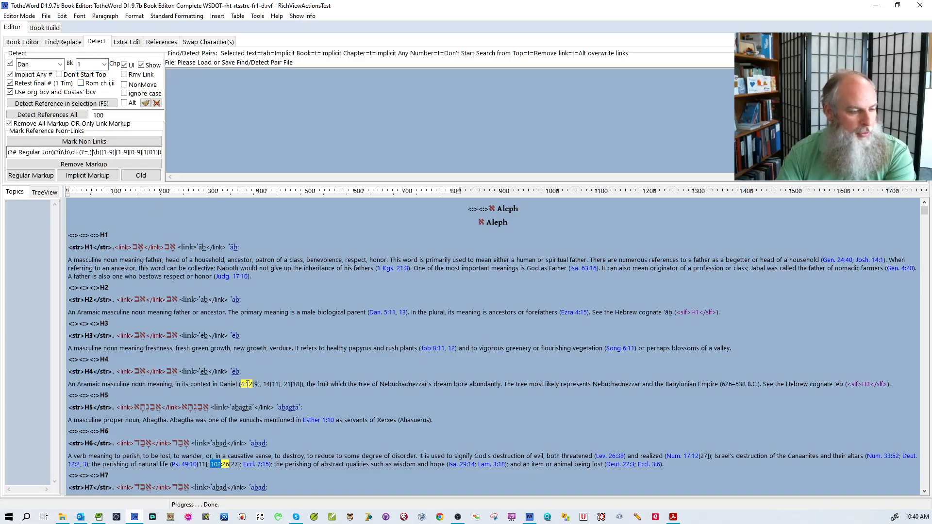
pyautogui.moveTo(253, 384); pyautogui.dragTo(198, 387)
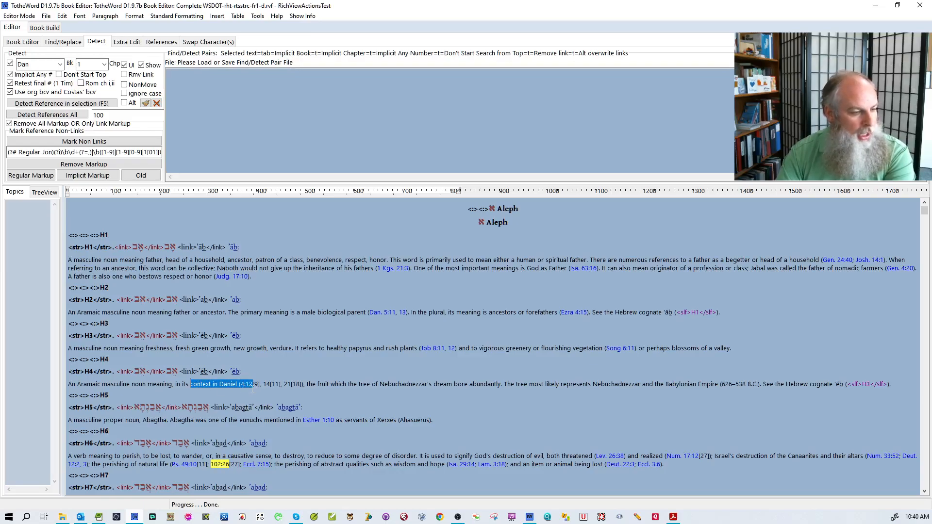
pyautogui.press('F5')
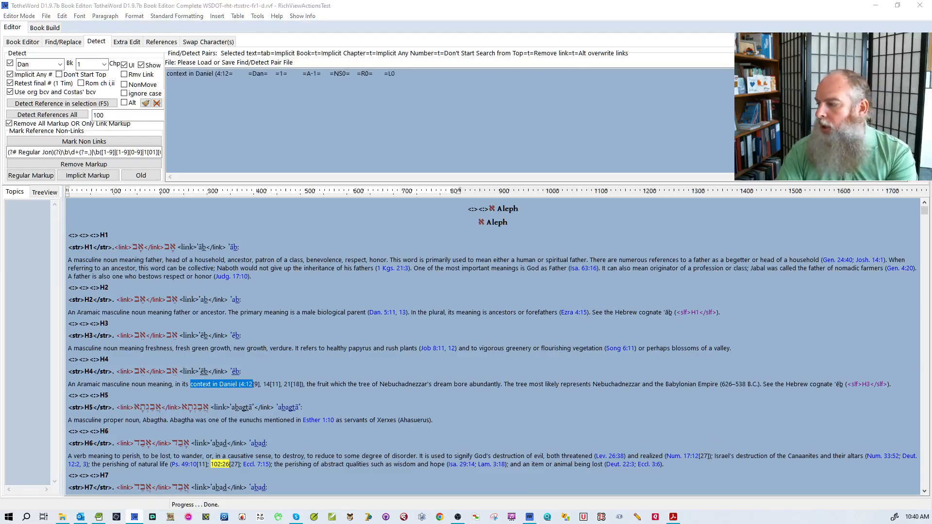
# - Run all find/detect pairs and check the link created on 4:12 in entry H4
pyautogui.rightClick(287, 93)
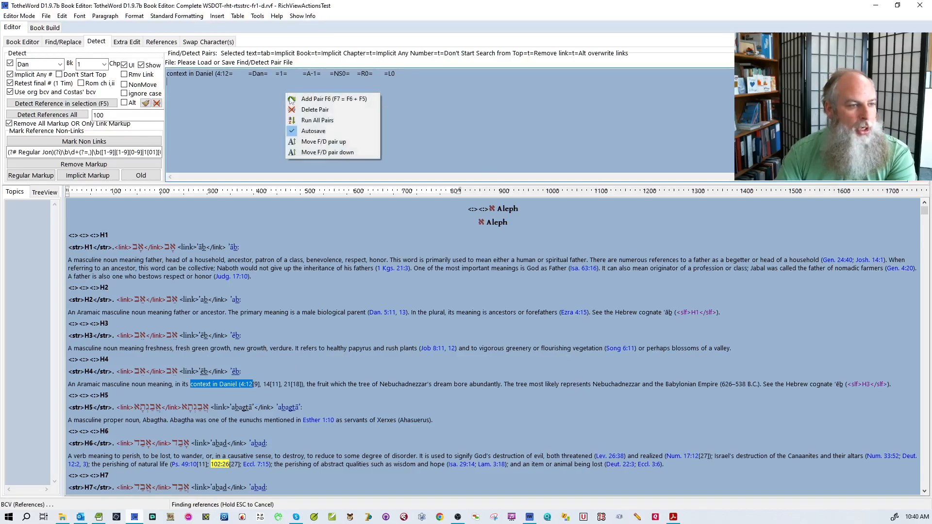
pyautogui.click(311, 120)
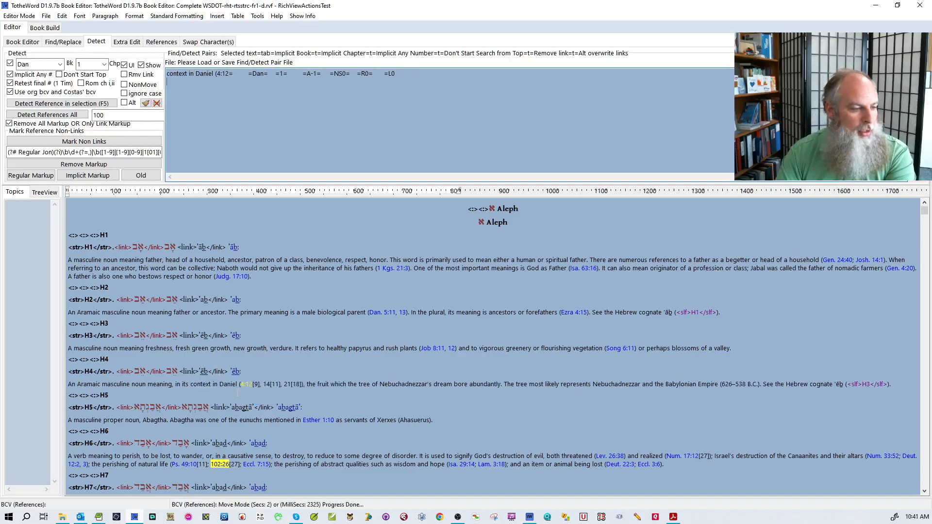
pyautogui.moveTo(250, 386)
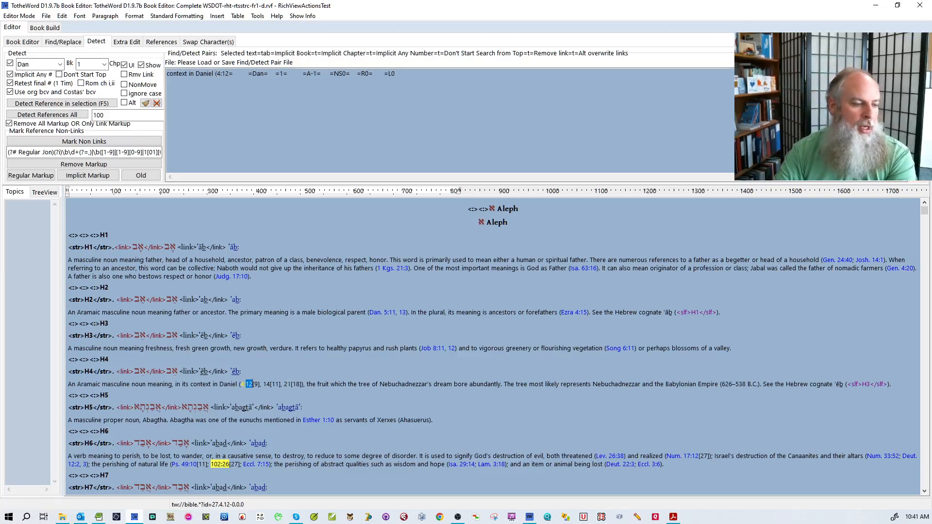
pyautogui.click(279, 379)
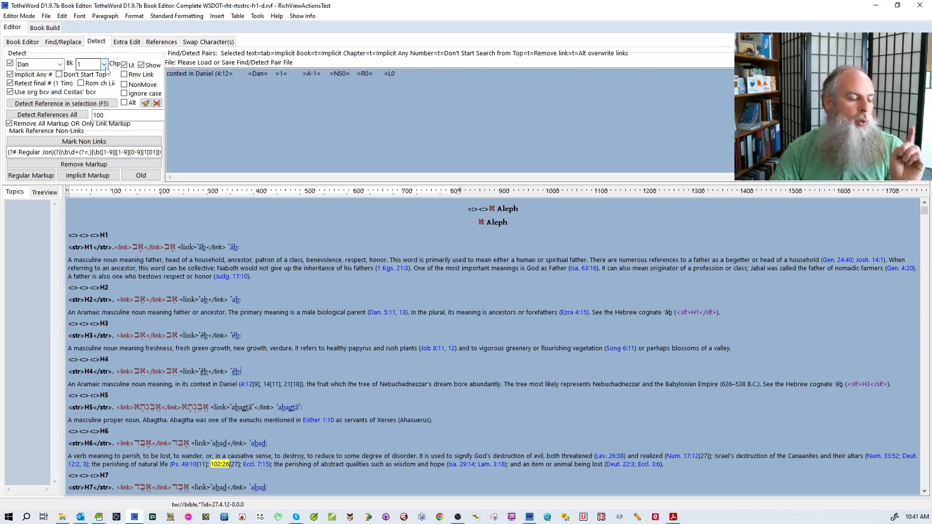
# - Set the implicit chapter to 4, turn on Don't Start Top, and add the text ", 14[" from entry H4 as a find/detect pair
pyautogui.press('alt')
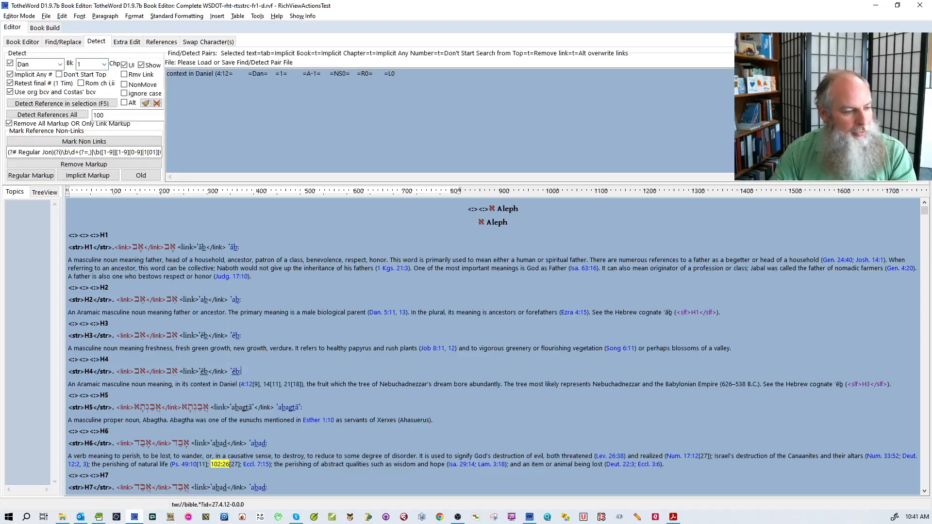
pyautogui.keyDown('ctrl'); pyautogui.click(246, 384); pyautogui.keyUp('ctrl')
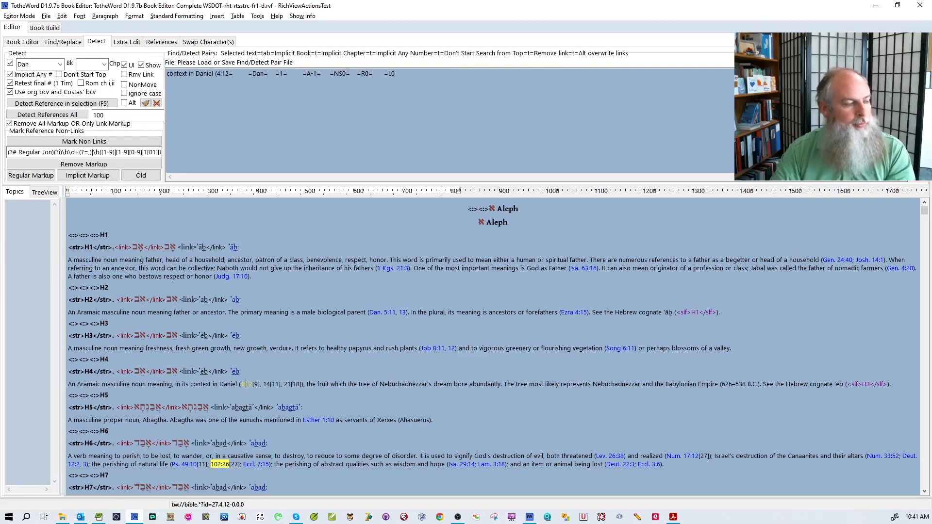
pyautogui.doubleClick(248, 384)
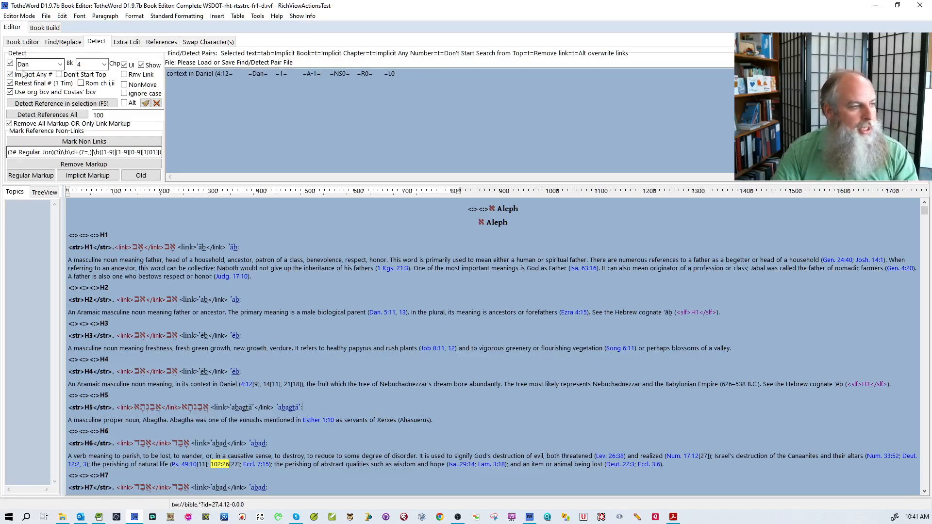
pyautogui.click(60, 75)
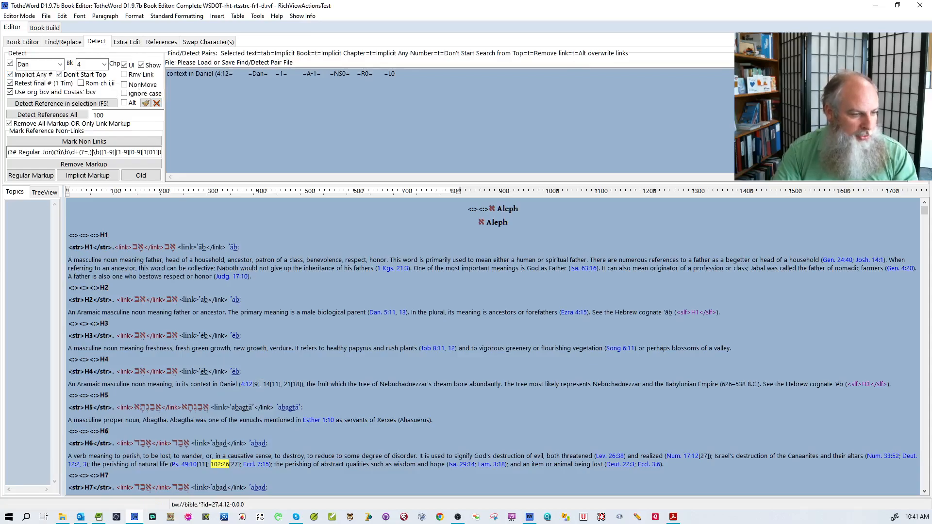
pyautogui.keyDown('ctrl'); pyautogui.click(254, 385); pyautogui.keyUp('ctrl')
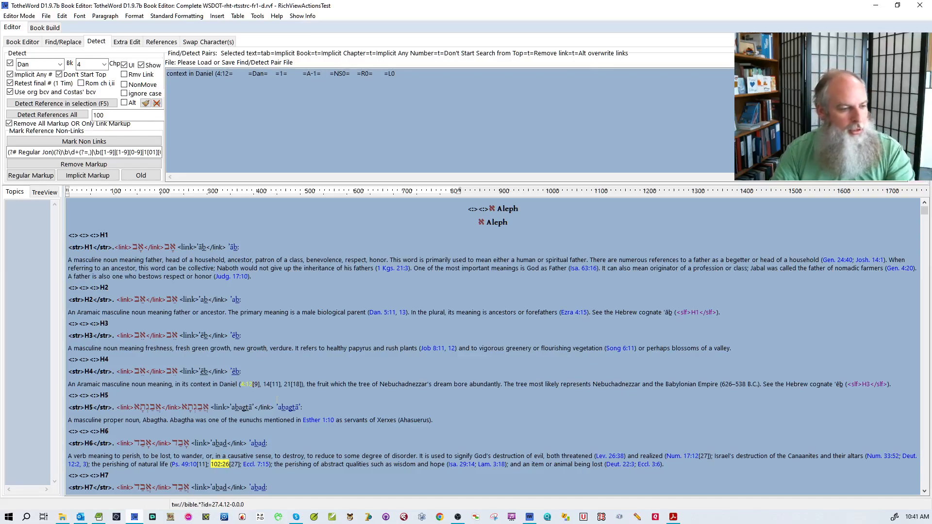
pyautogui.moveTo(260, 384); pyautogui.dragTo(270, 384)
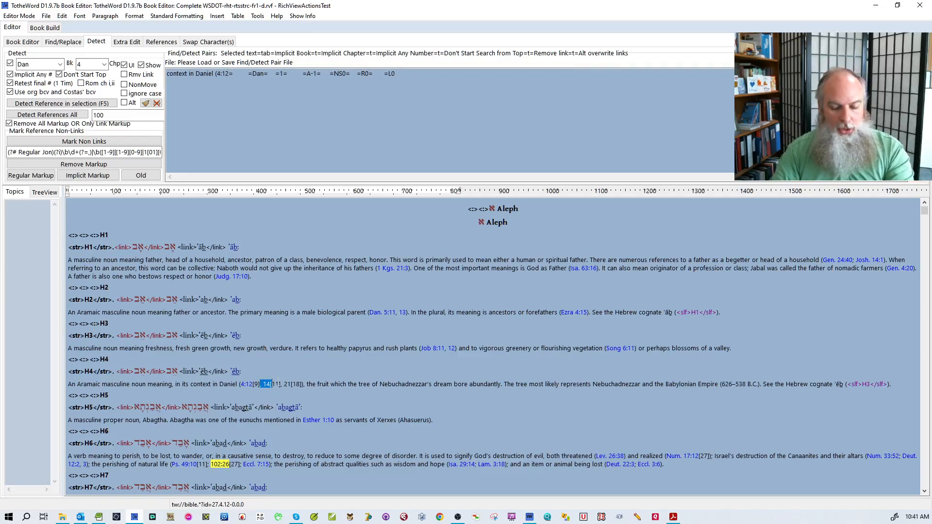
pyautogui.press('F5')
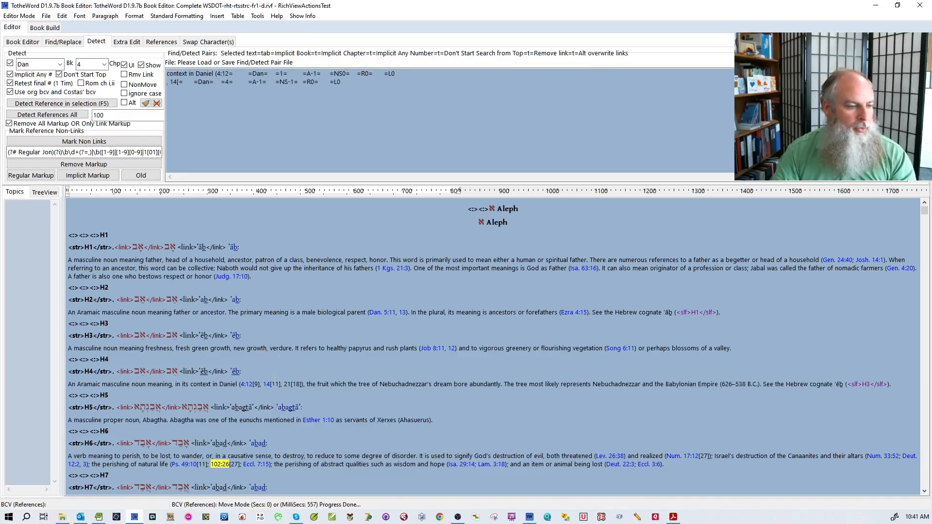
# - Check the link targets of the verse 14 and 4:12 references in entry H4
pyautogui.doubleClick(266, 385)
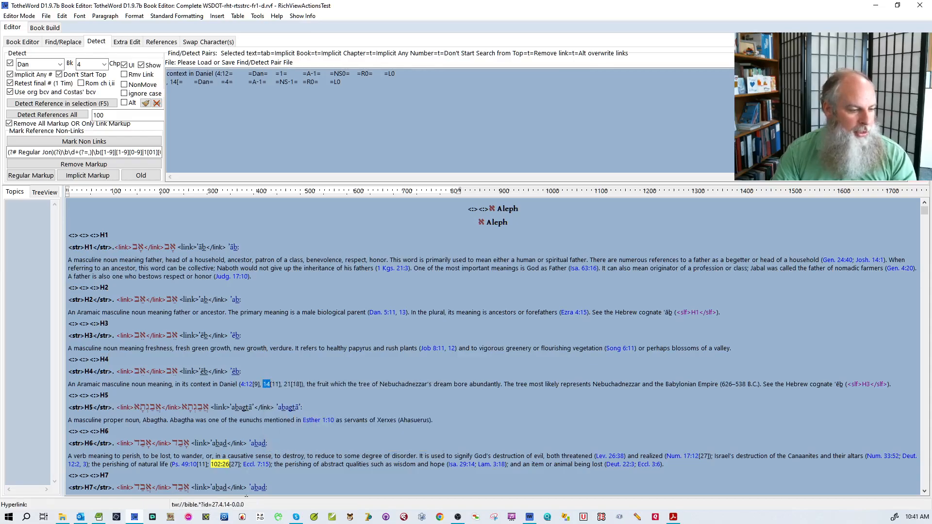
pyautogui.click(250, 395)
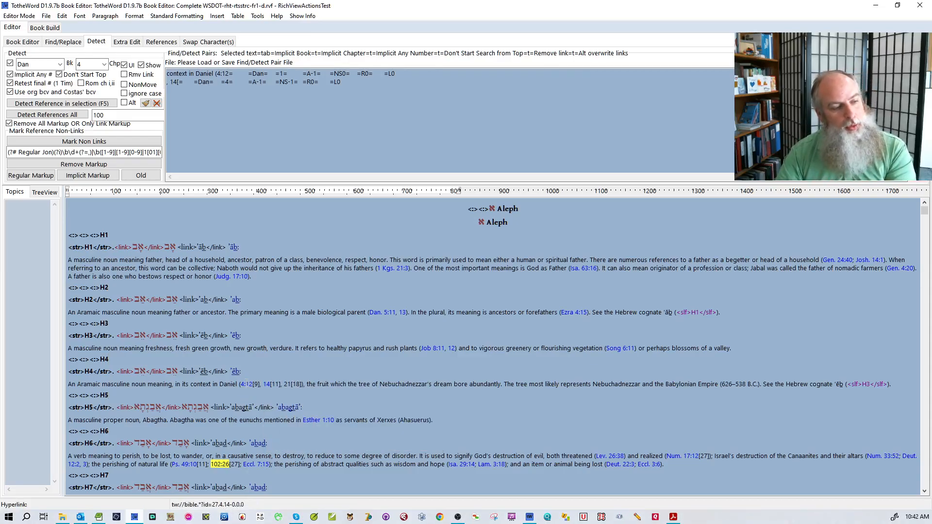
pyautogui.doubleClick(248, 384)
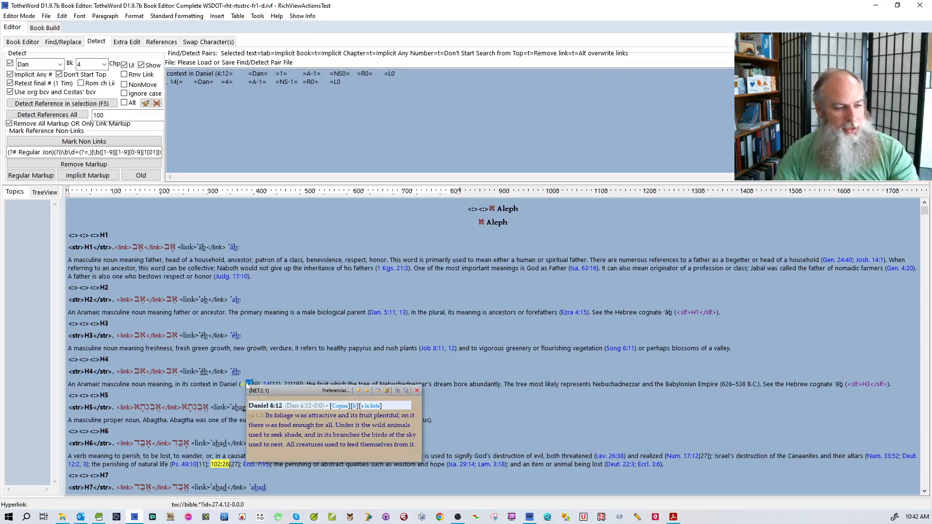
pyautogui.click(380, 372)
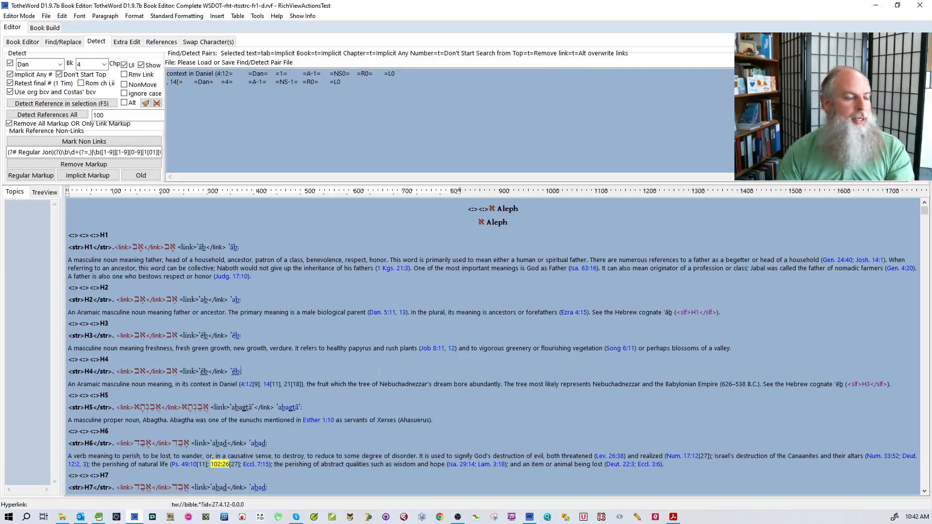
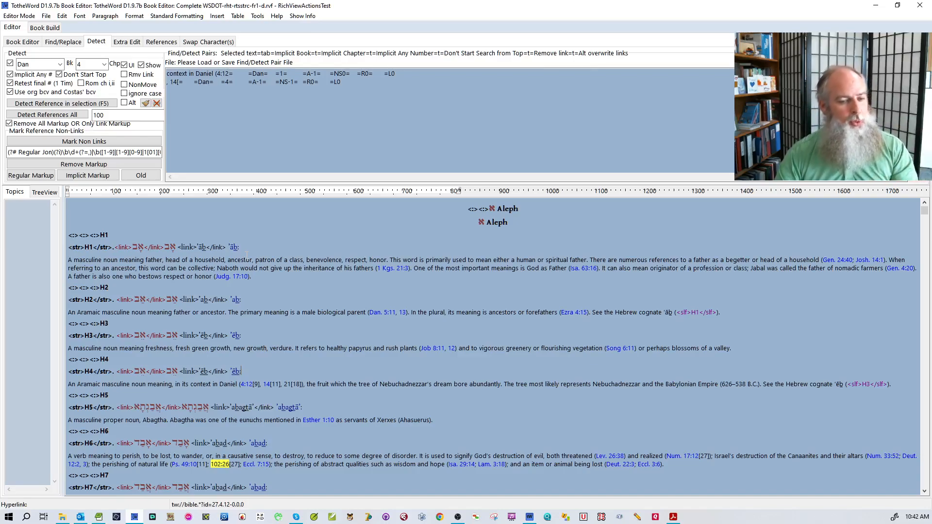
# - Mark the place at note 17 in EditPad, then return to the dictionary and insert Complete Front Matter-d.rvf before the Aleph heading
pyautogui.click(100, 515)
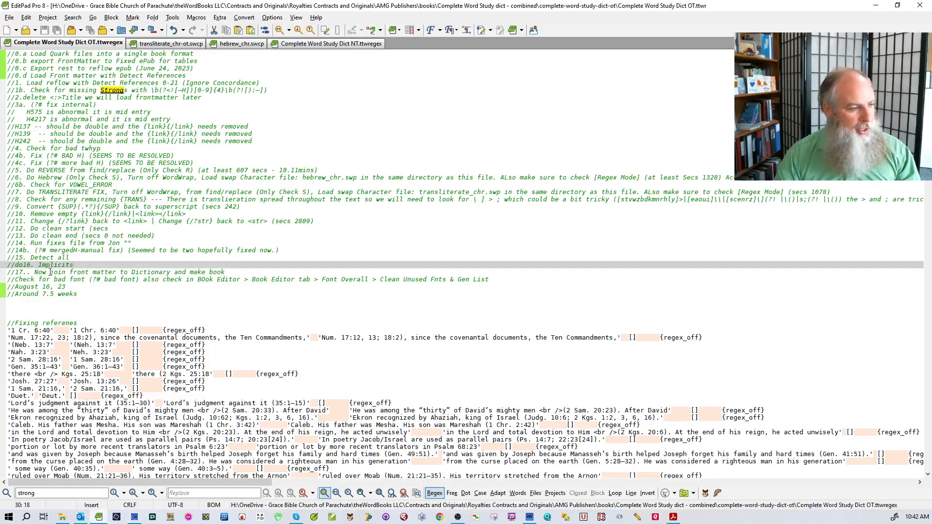
pyautogui.click(50, 272)
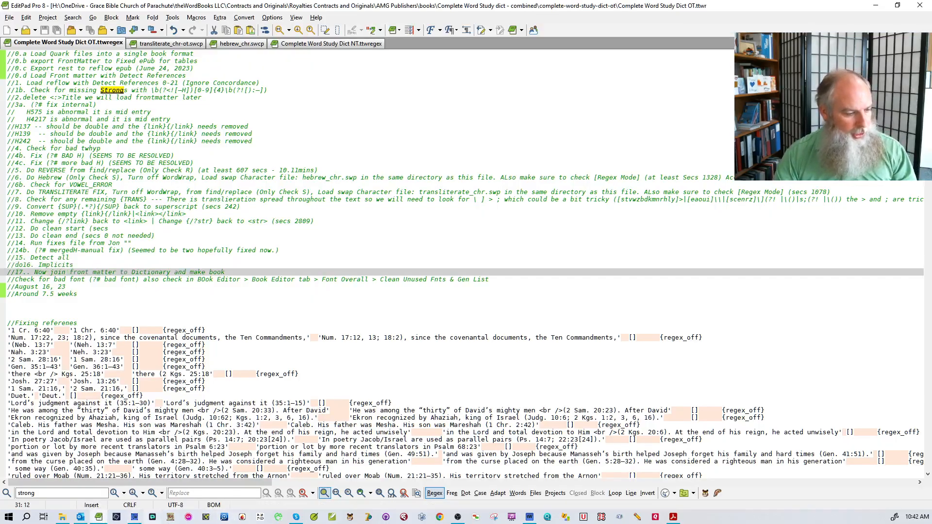
pyautogui.click(137, 516)
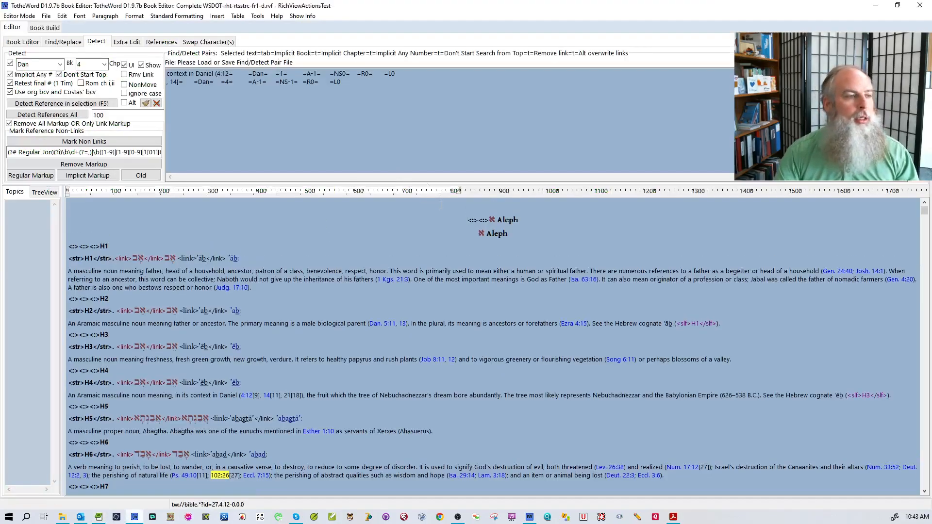
pyautogui.click(217, 16)
pyautogui.click(228, 27)
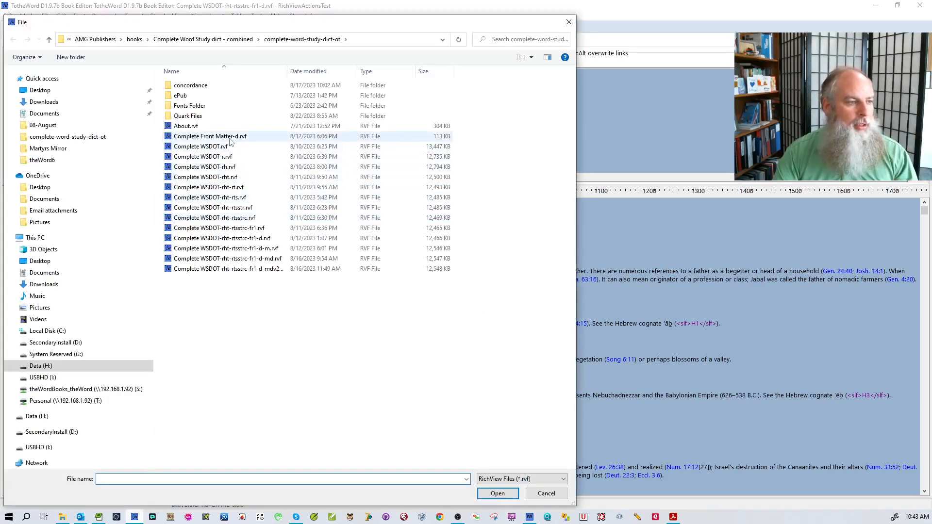
pyautogui.doubleClick(230, 140)
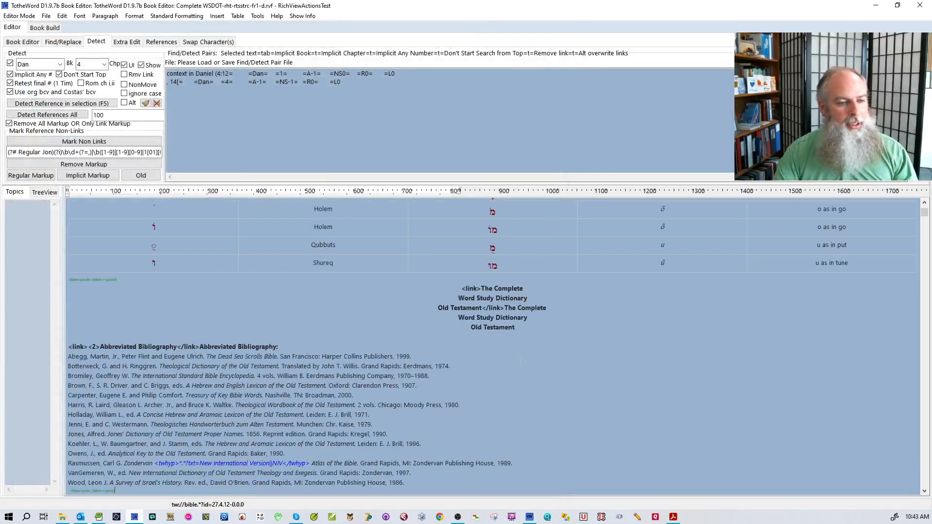
pyautogui.scroll(15, 614, 318)
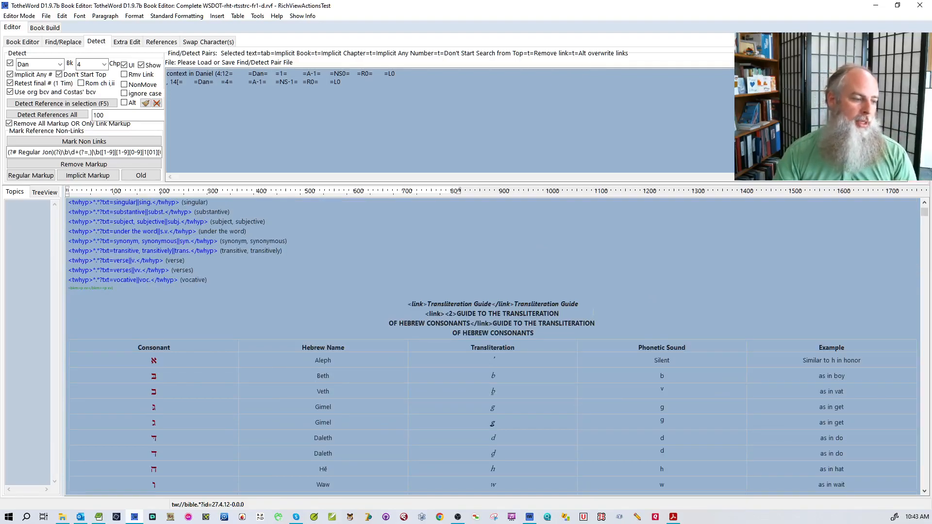
# - Consult the bad font note in EditPad, then return to the dictionary, clean its unused fonts and generate the font list
pyautogui.click(96, 517)
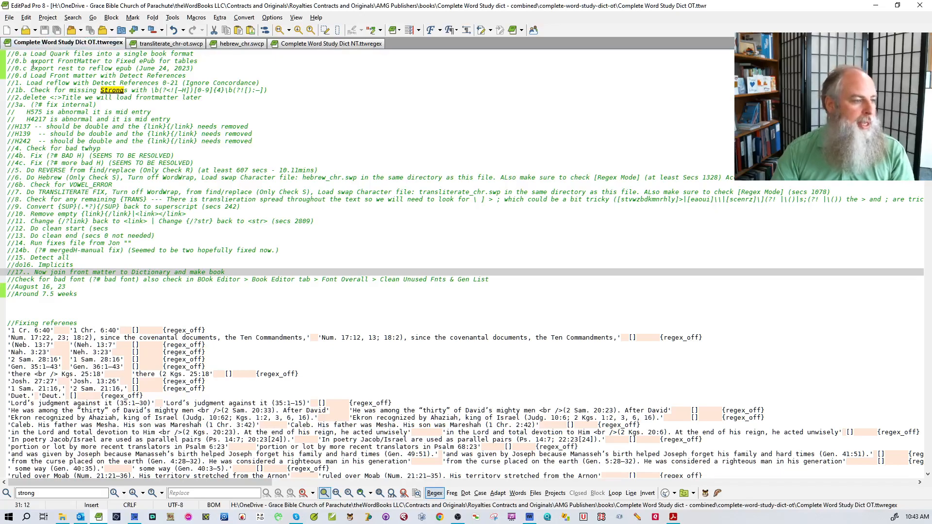
pyautogui.click(80, 281)
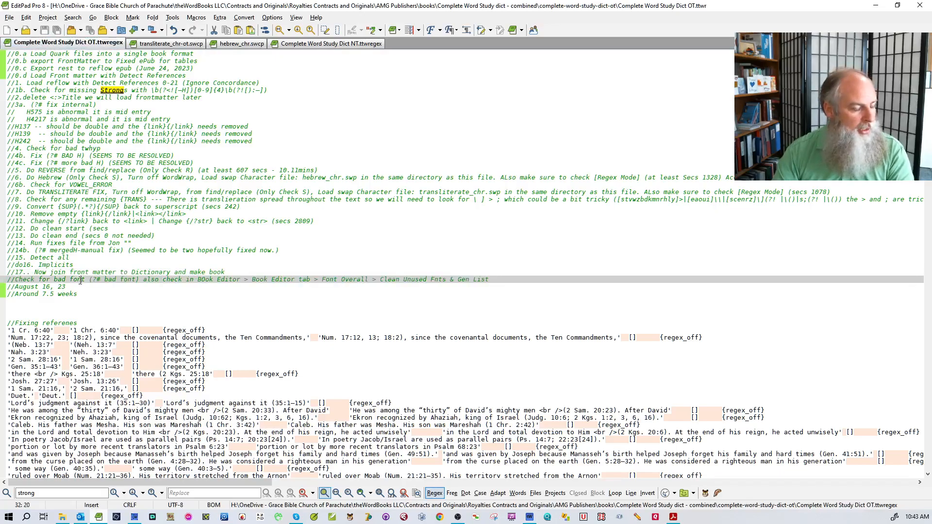
pyautogui.click(135, 518)
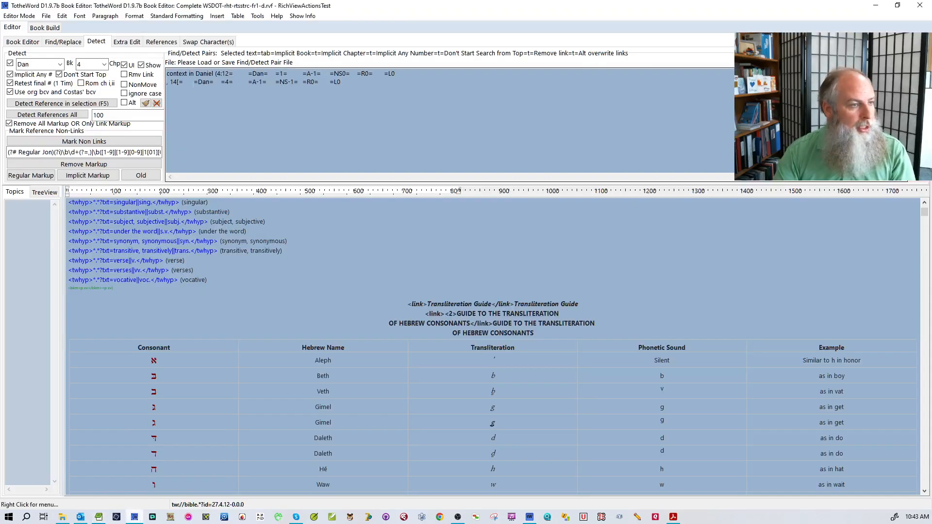
pyautogui.click(71, 42)
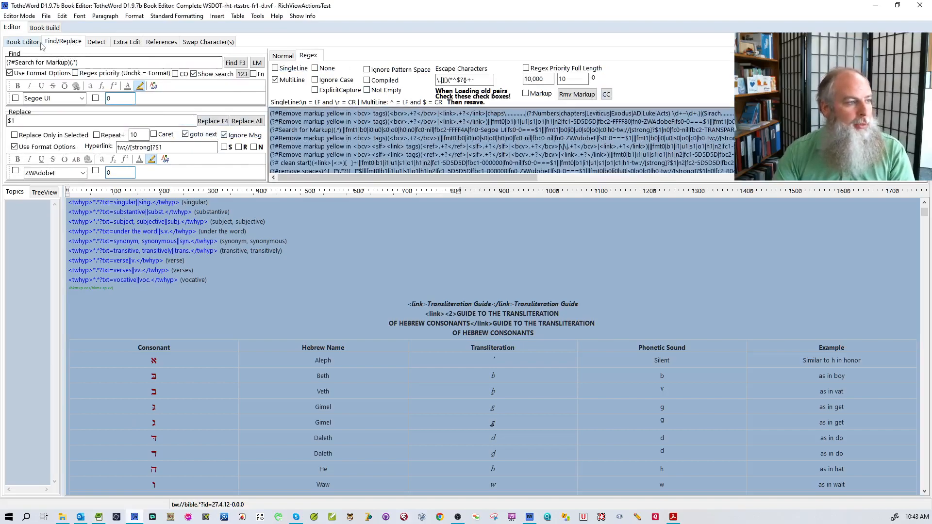
pyautogui.click(23, 42)
pyautogui.click(677, 142)
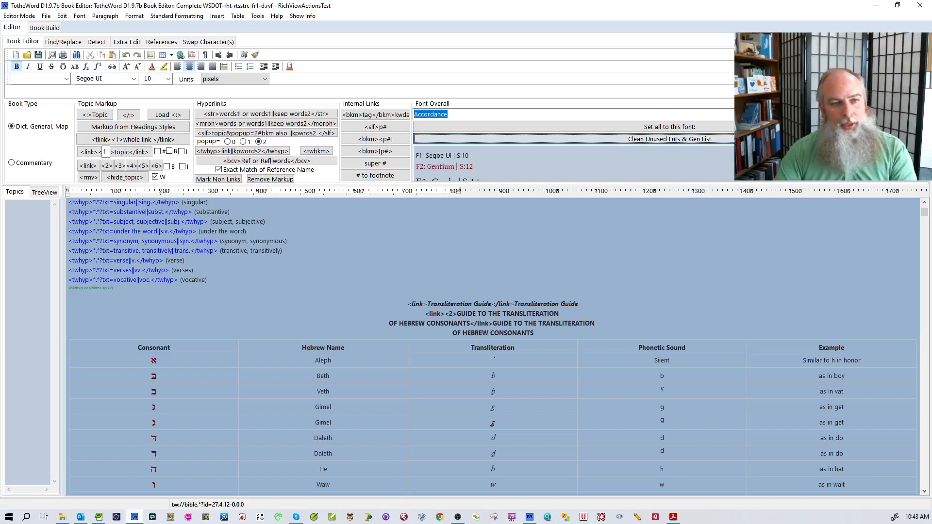
# - Examine the generated list of fonts and sizes used in the book for unwanted fonts
pyautogui.click(922, 180)
pyautogui.click(922, 179)
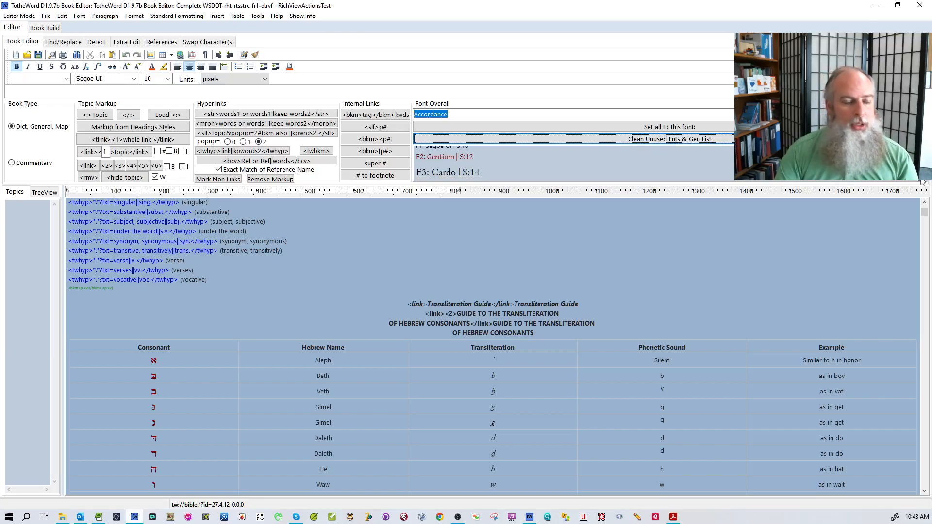
pyautogui.click(921, 179)
pyautogui.click(921, 179)
pyautogui.click(922, 180)
pyautogui.click(921, 179)
pyautogui.click(921, 179)
pyautogui.click(921, 180)
pyautogui.click(921, 180)
pyautogui.click(922, 180)
pyautogui.click(921, 180)
pyautogui.click(921, 180)
pyautogui.click(922, 180)
pyautogui.click(922, 180)
pyautogui.click(922, 180)
pyautogui.click(922, 179)
pyautogui.click(922, 180)
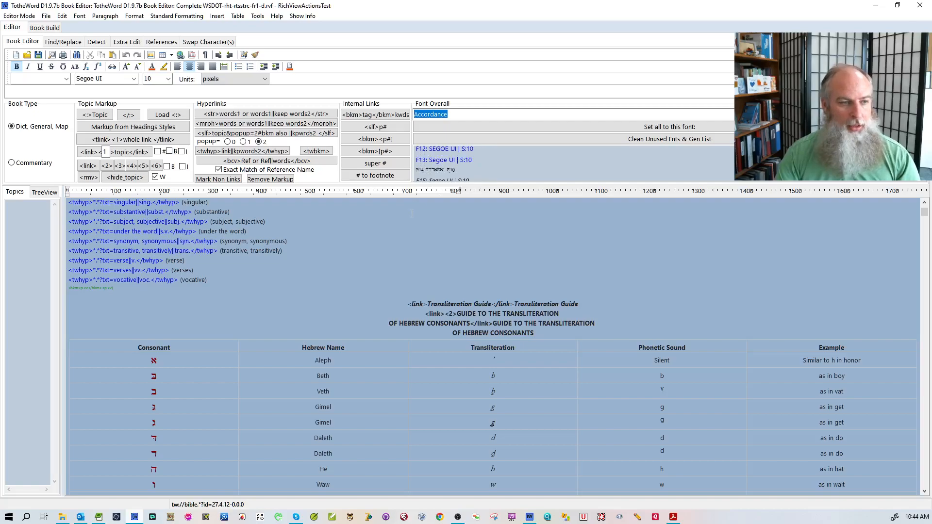
# - Load the "bad font" rule, find the first Hebraica text from the document's beginning, inspect its context, and return to the EditPad notes
pyautogui.click(78, 43)
pyautogui.scroll(-5, 337, 167)
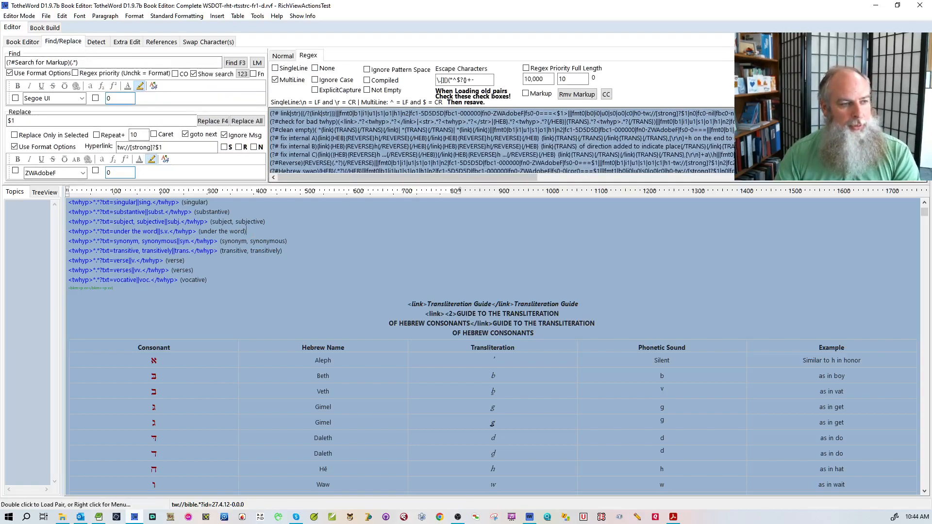
pyautogui.doubleClick(312, 154)
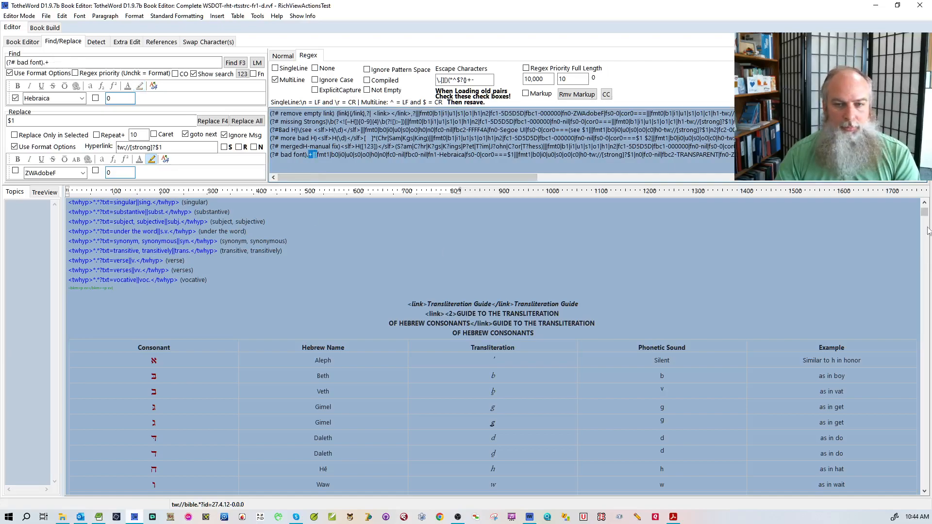
pyautogui.moveTo(925, 213); pyautogui.dragTo(926, 209)
pyautogui.click(145, 207)
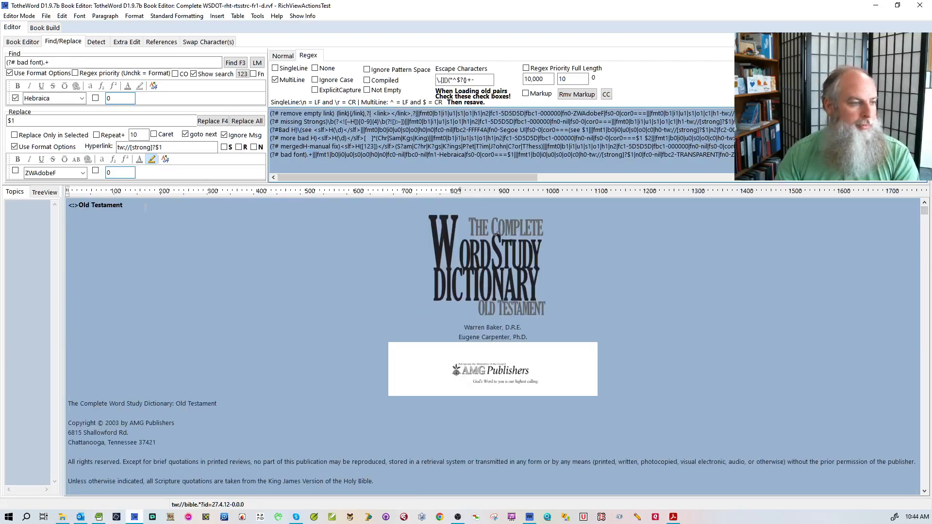
pyautogui.press('F3')
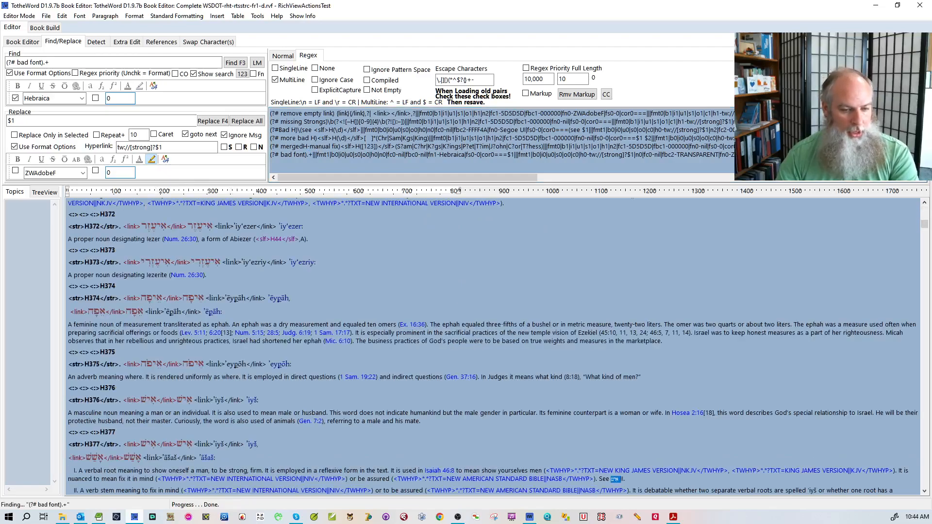
pyautogui.scroll(-5, 500, 325)
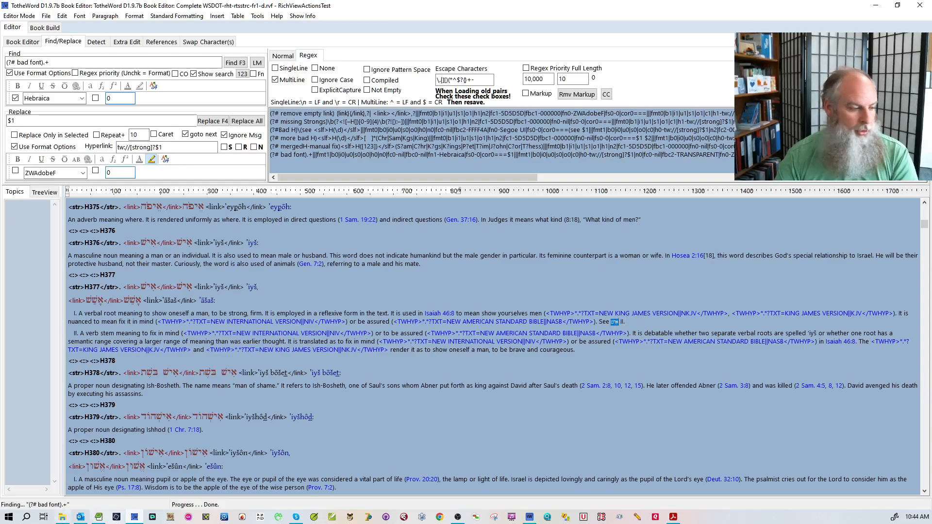
pyautogui.click(99, 517)
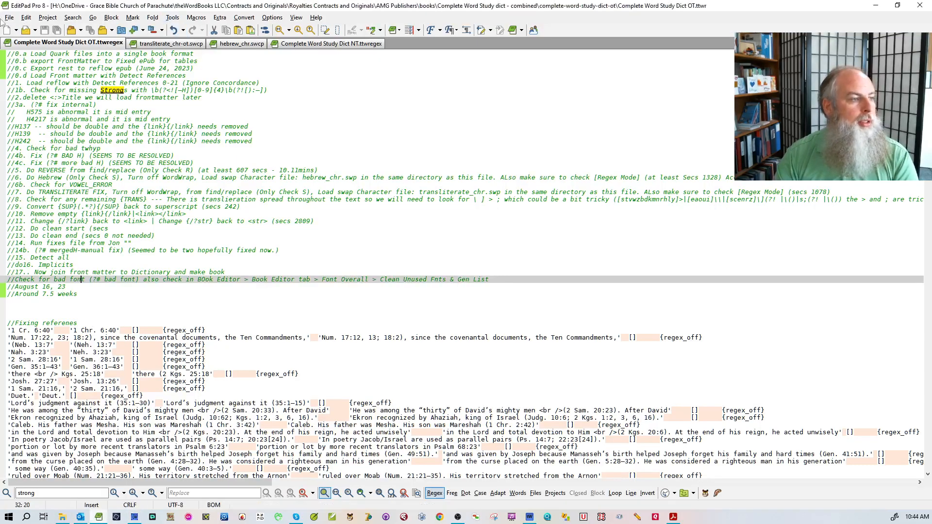
# - Create a scratch text file in EditPad and enter "vyai" as sample text
pyautogui.click(16, 30)
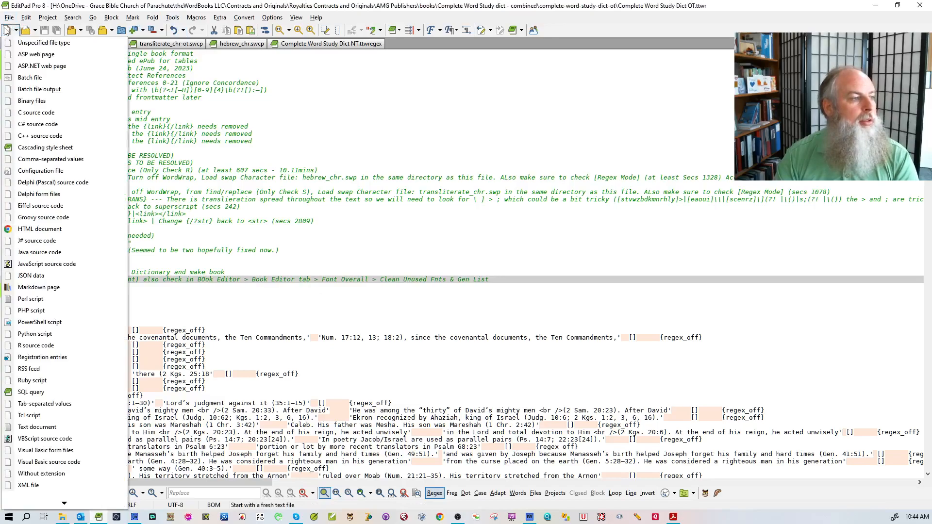
pyautogui.click(121, 109)
pyautogui.write('vyai')
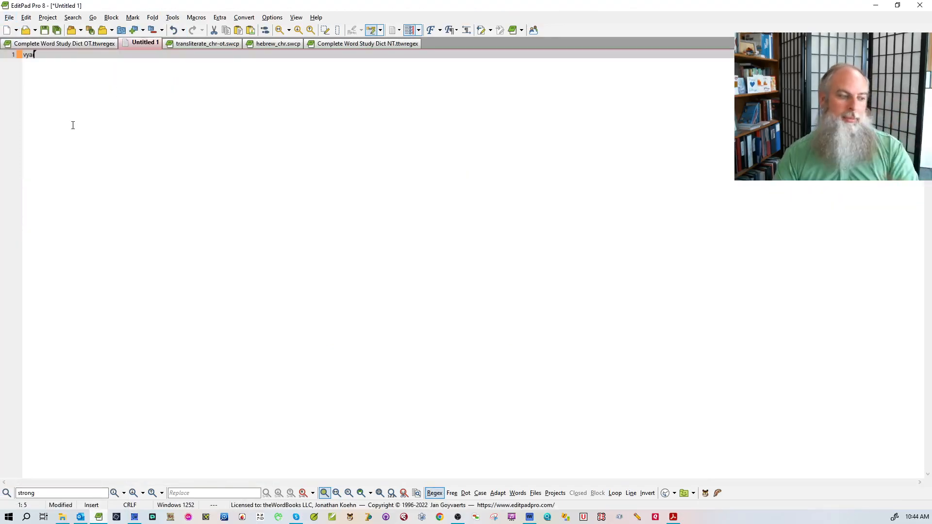
# - Switch back to the dictionary in TotheWord and find the next Hebraica-formatted text, closing the search report and repeating the search from an earlier point
pyautogui.click(136, 518)
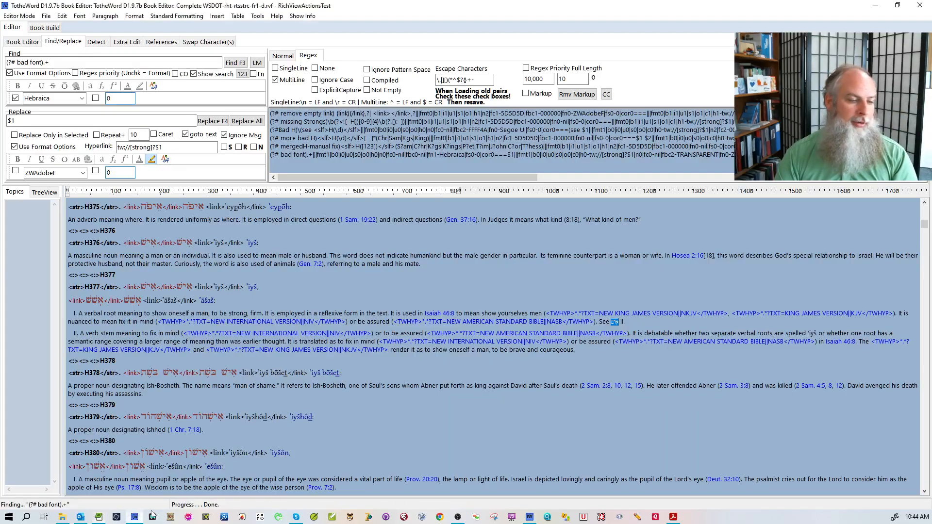
pyautogui.click(629, 354)
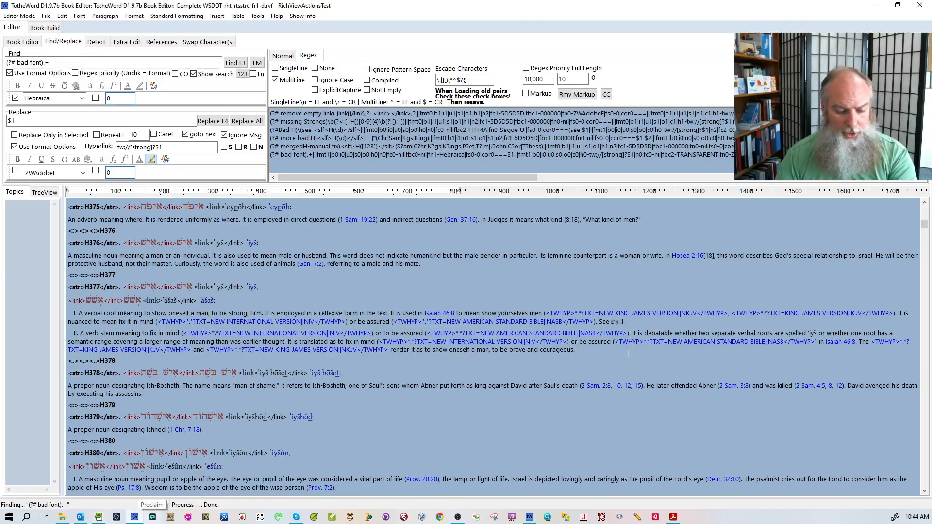
pyautogui.press('F3')
pyautogui.press('F3')
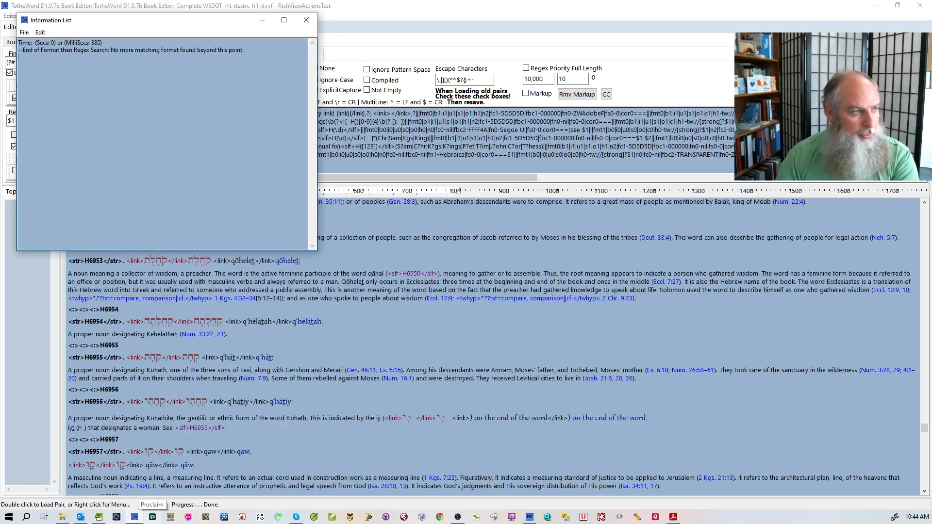
pyautogui.click(306, 20)
pyautogui.moveTo(925, 428); pyautogui.dragTo(925, 206)
pyautogui.click(696, 225)
pyautogui.press('F3')
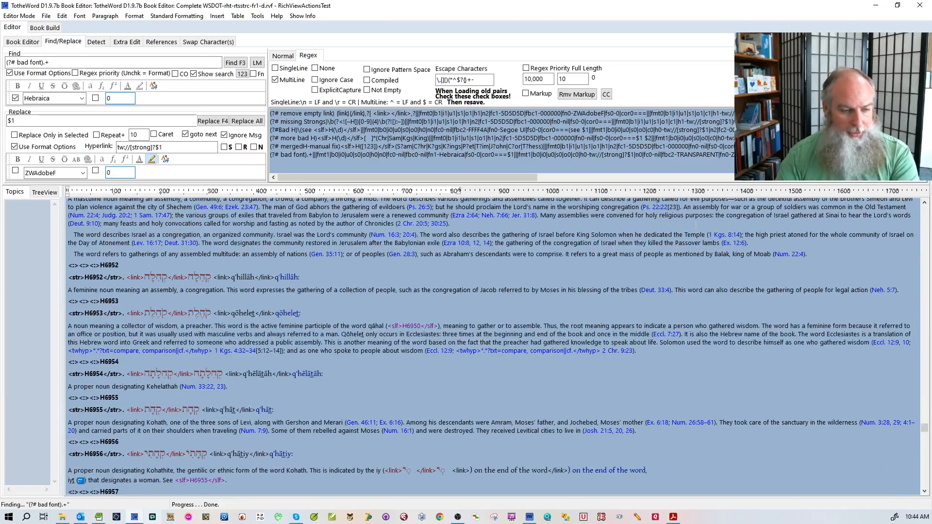
pyautogui.press('Escape')
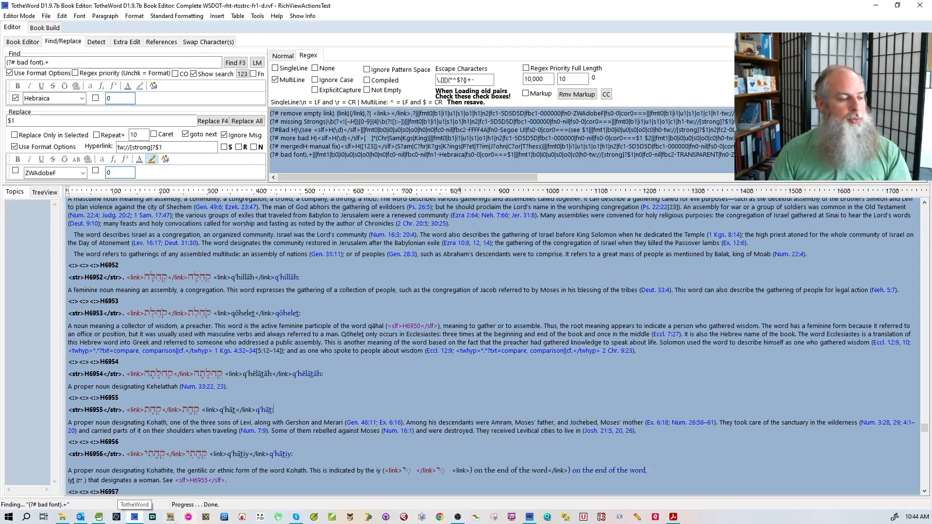
# - Return to EditPad, close the untitled scratch file, and bring up the Complete Word Study Dict NT.ttwregex notes
pyautogui.click(98, 516)
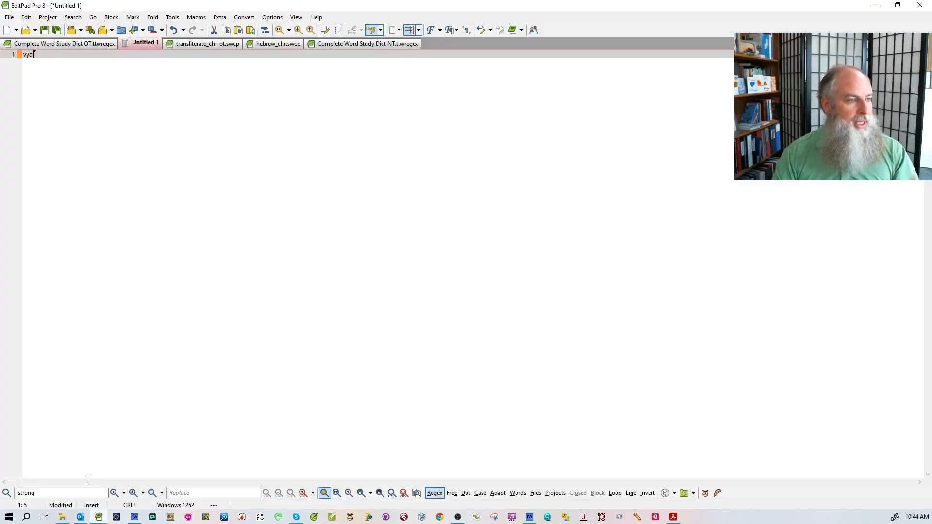
pyautogui.rightClick(146, 46)
pyautogui.click(145, 55)
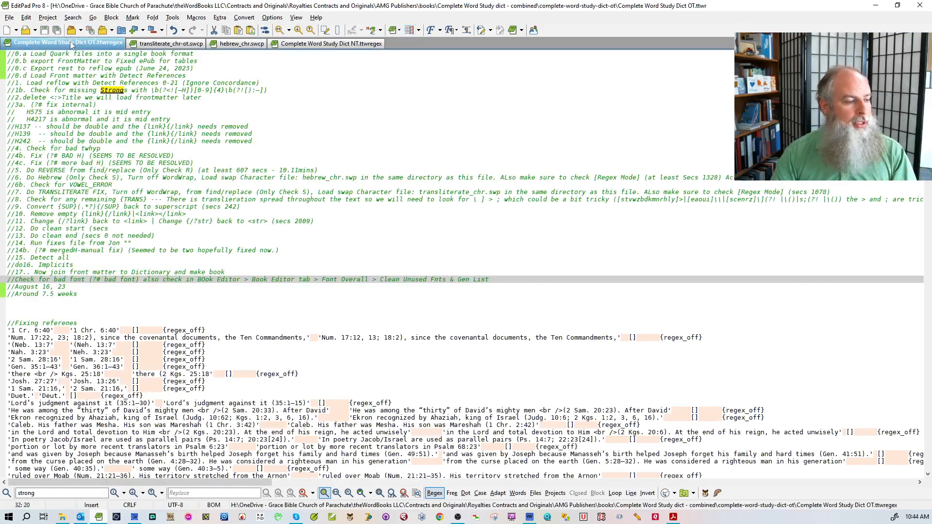
pyautogui.click(80, 295)
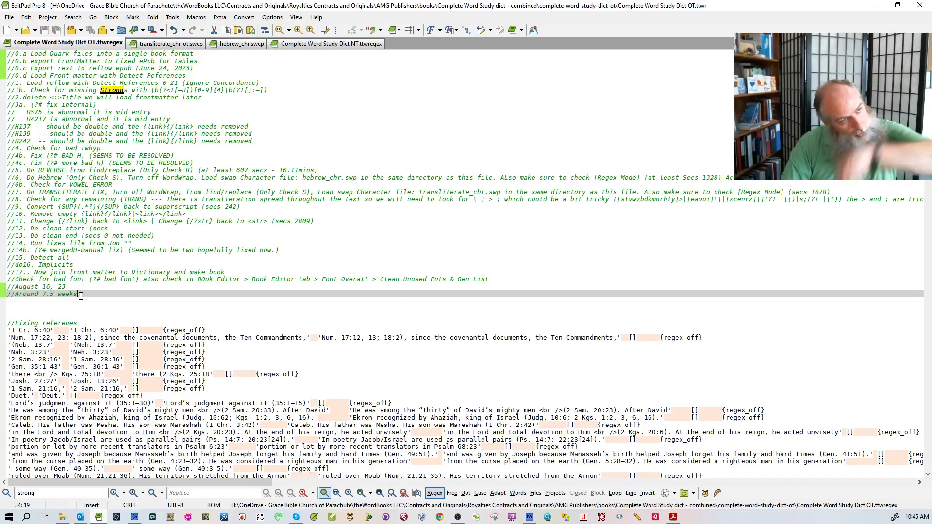
pyautogui.click(319, 45)
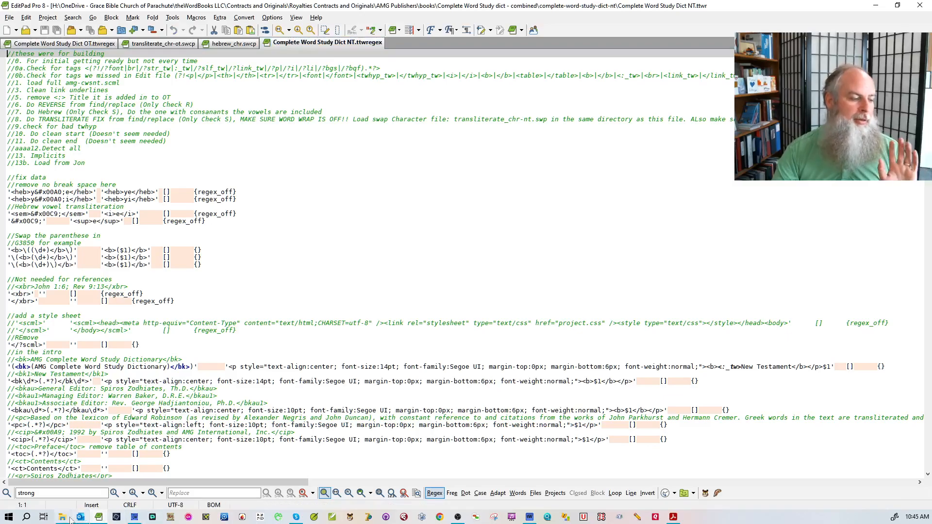
# - Switch to File Explorer, browse to the complete-word-study-dict-nt folder and check the contents of its amg-cwsdict-scml-full subfolder
pyautogui.click(66, 518)
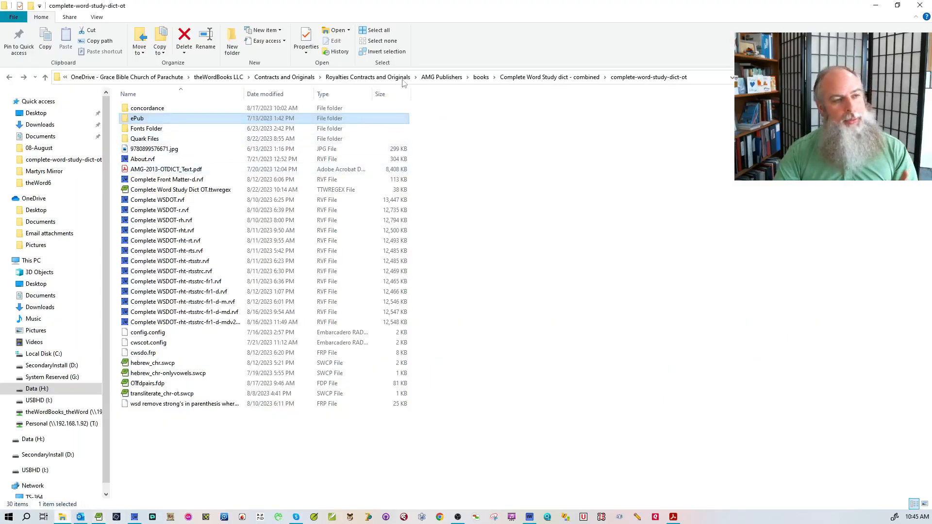
pyautogui.click(566, 76)
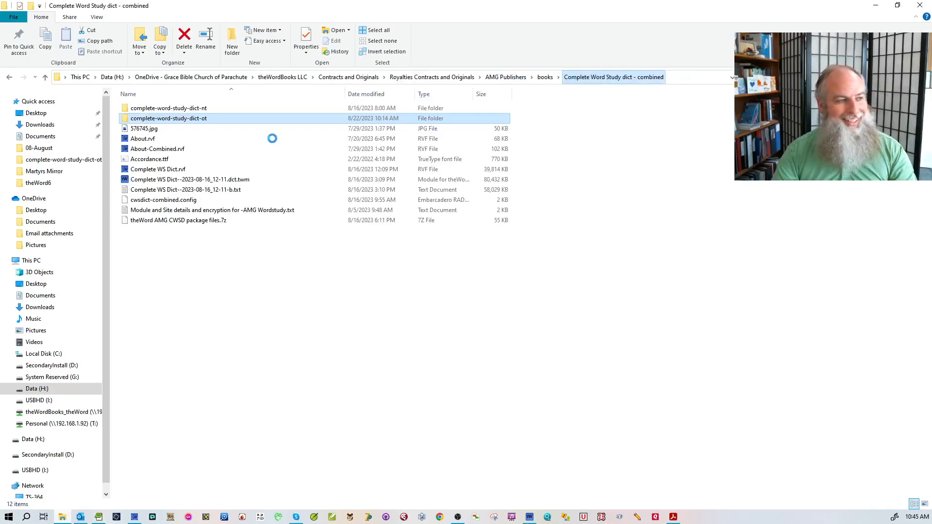
pyautogui.doubleClick(218, 108)
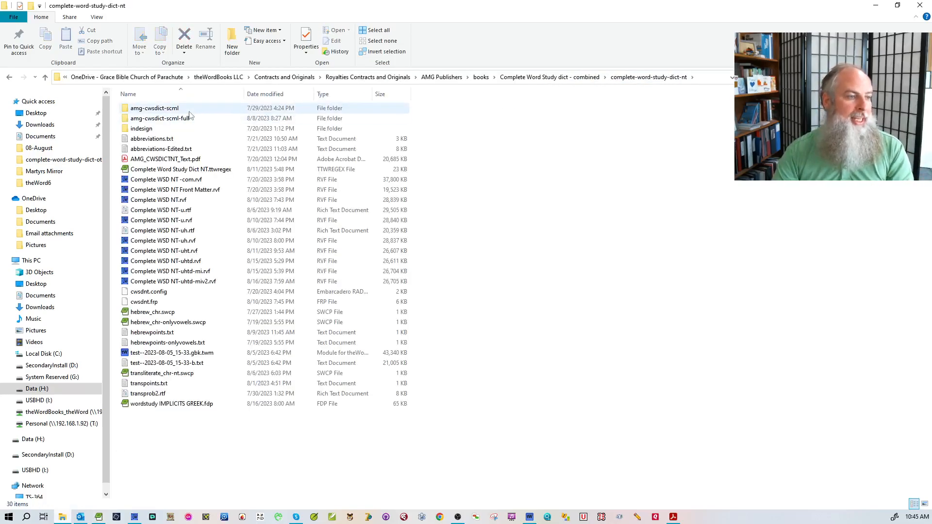
pyautogui.click(191, 119)
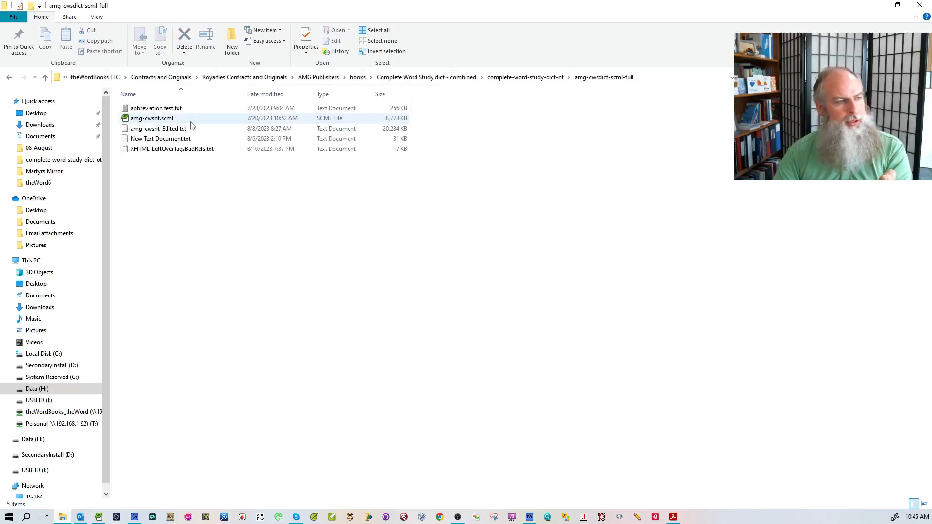
pyautogui.click(9, 78)
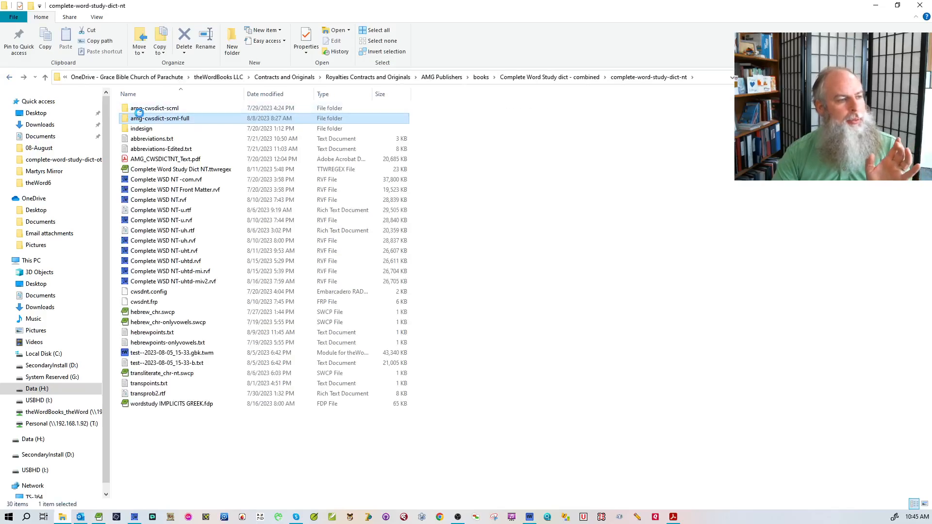
# - Open the amg-cwsdict-scml subfolder and look over its SCML files, checking the available actions for amg-cwsnt.scml
pyautogui.doubleClick(138, 116)
pyautogui.click(9, 78)
pyautogui.click(172, 107)
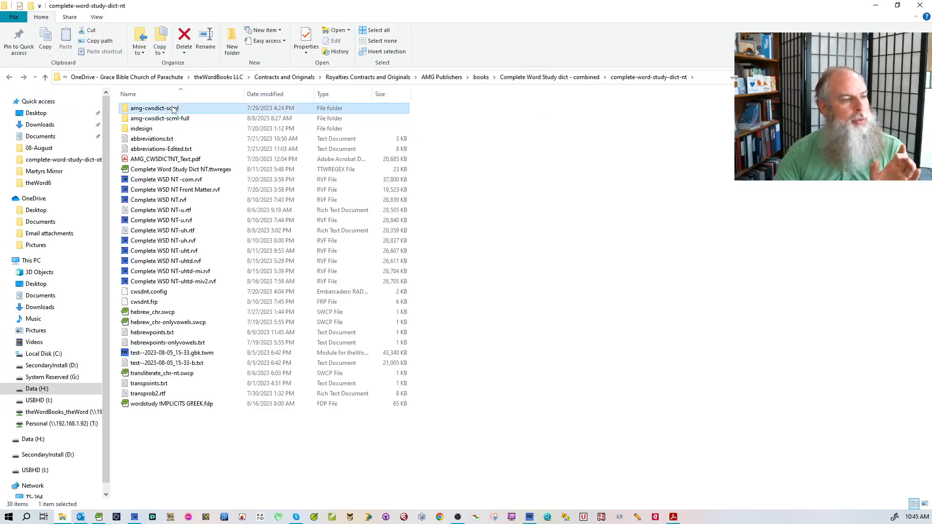
pyautogui.doubleClick(172, 107)
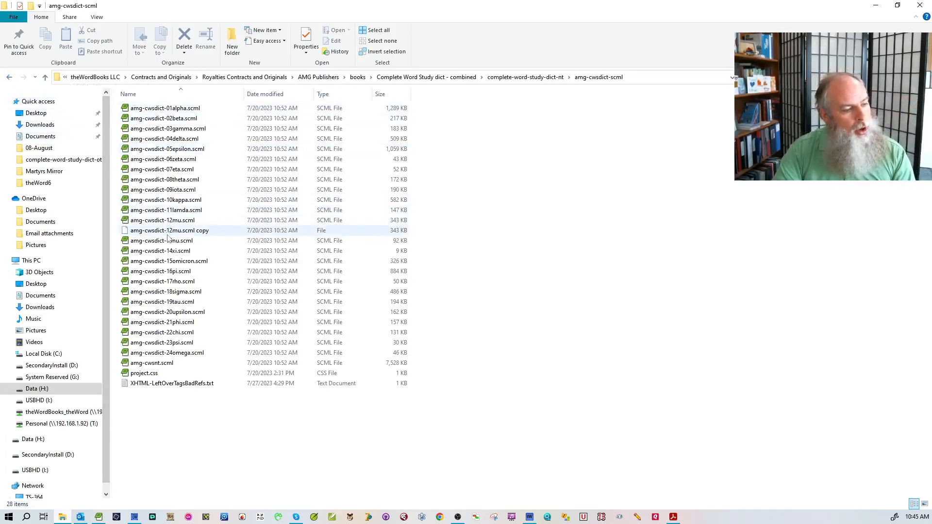
pyautogui.click(159, 366)
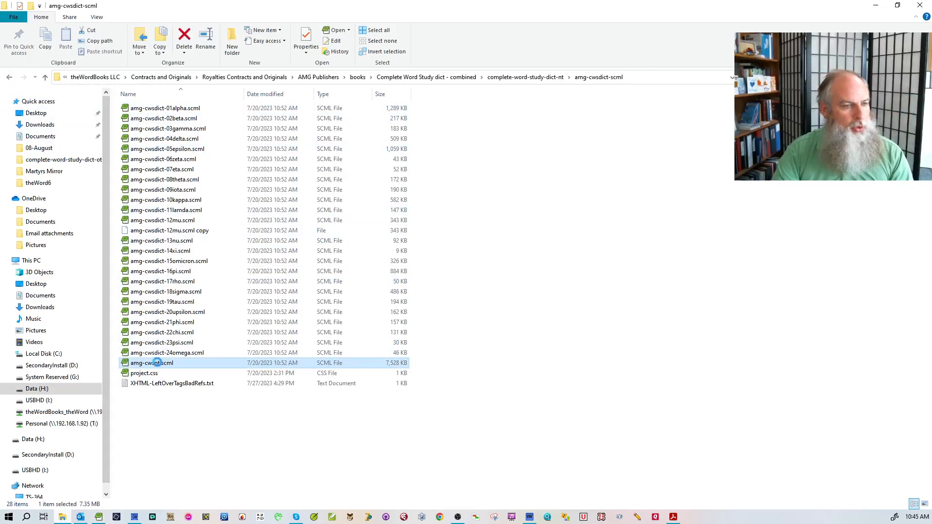
pyautogui.rightClick(159, 366)
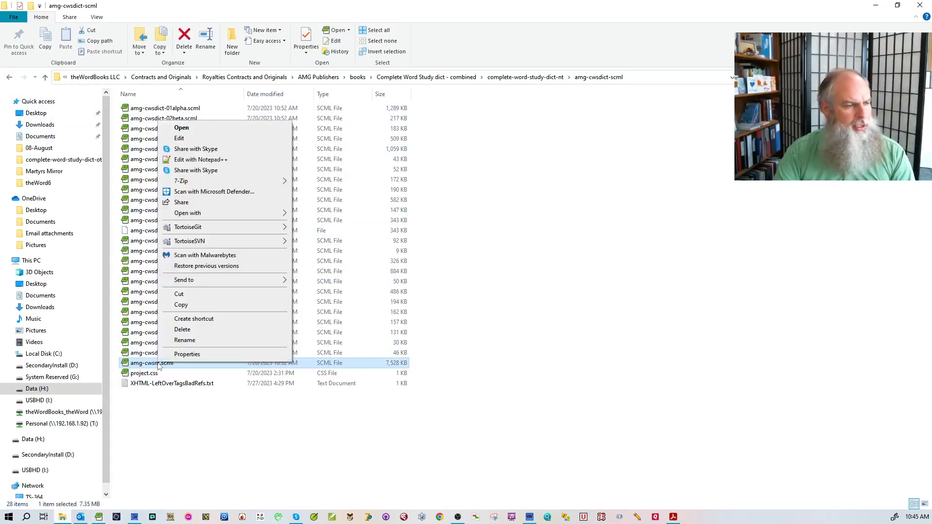
pyautogui.click(370, 140)
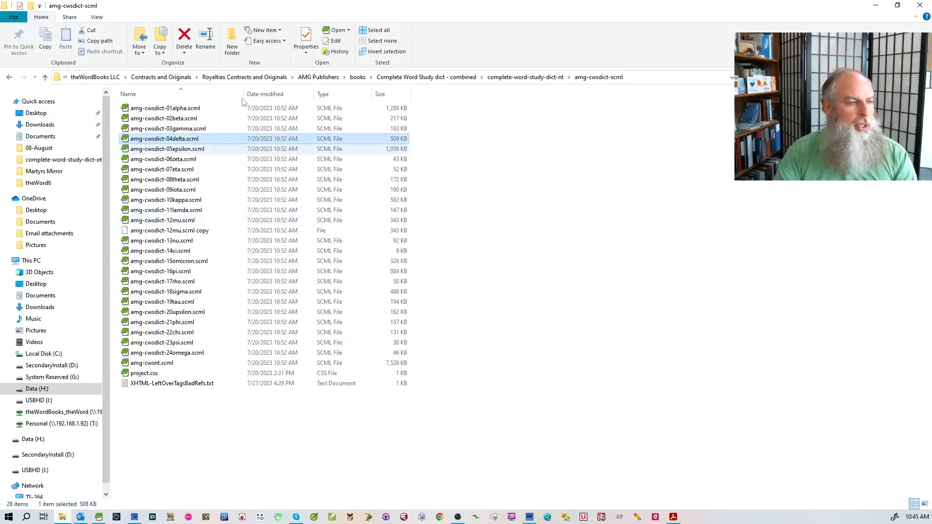
# - Open amg-cwsnt.scml from the amg-cwsdict-scml-full folder in Notepad++, examine its tagged text from beginning to near the end, and close it
pyautogui.click(525, 76)
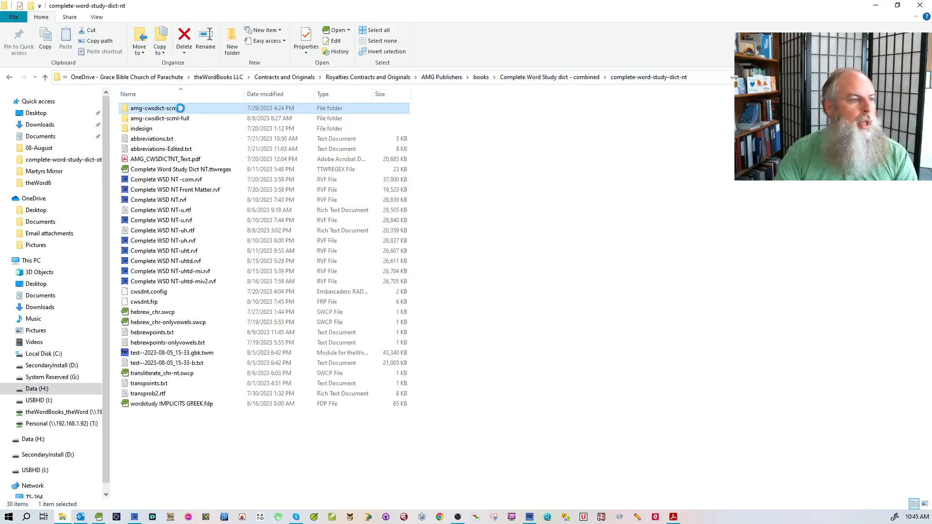
pyautogui.doubleClick(161, 118)
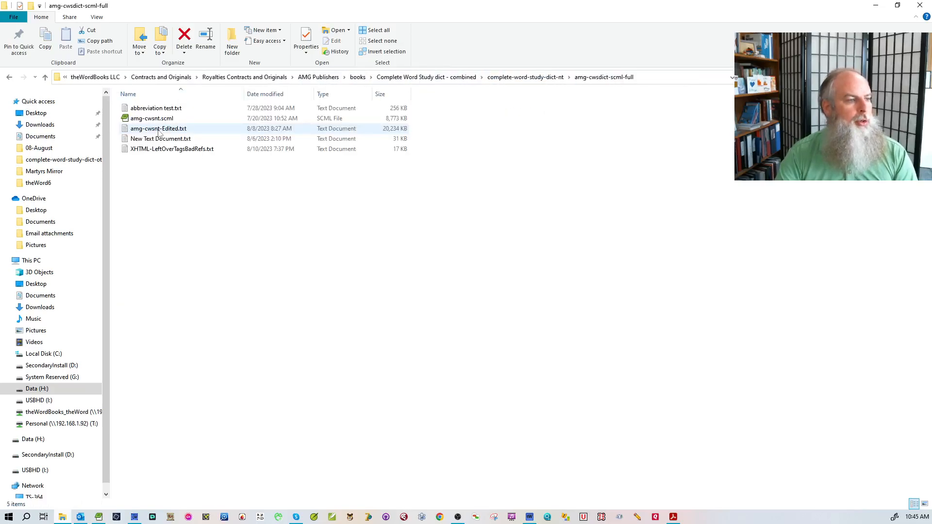
pyautogui.click(156, 119)
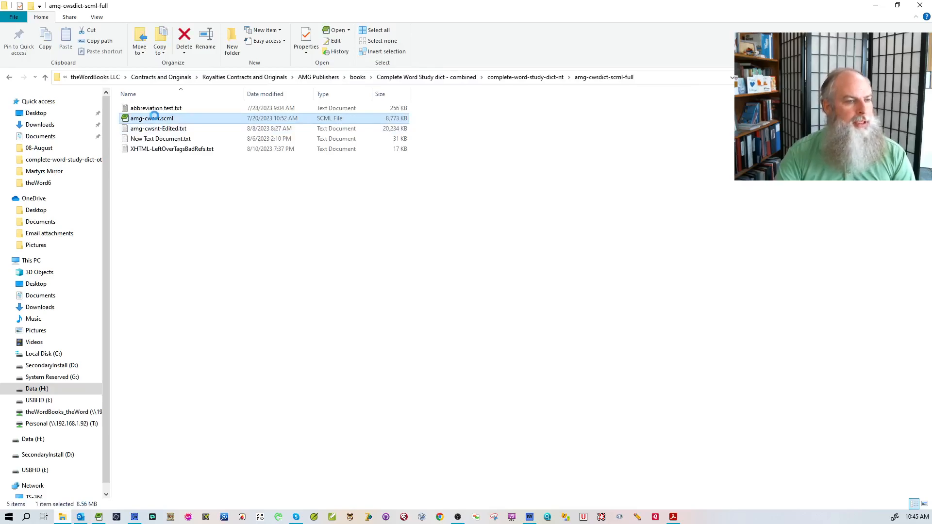
pyautogui.rightClick(156, 117)
pyautogui.click(183, 155)
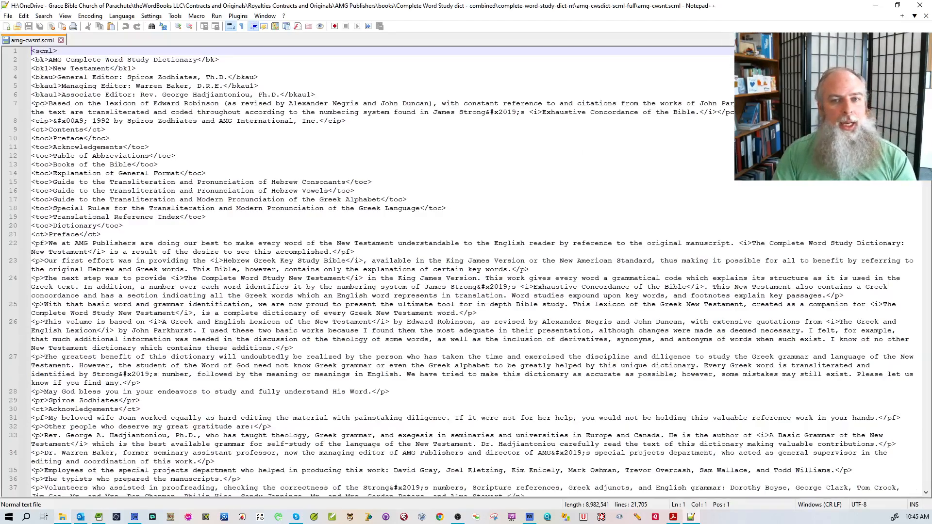
pyautogui.moveTo(927, 58); pyautogui.dragTo(926, 484)
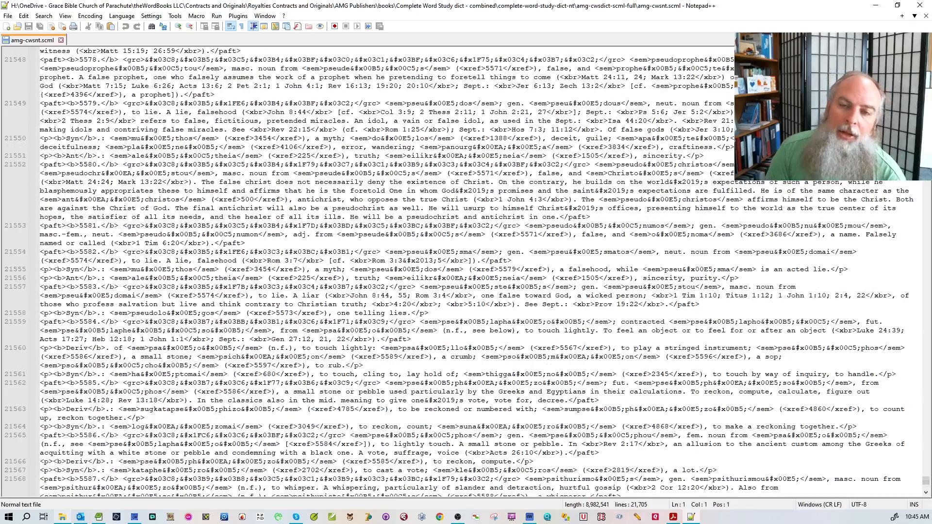
pyautogui.click(920, 6)
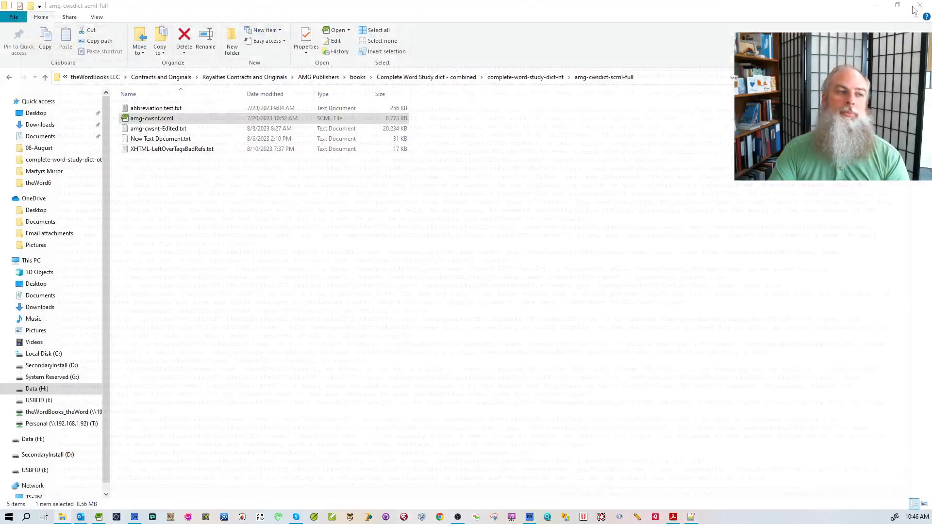
pyautogui.click(191, 324)
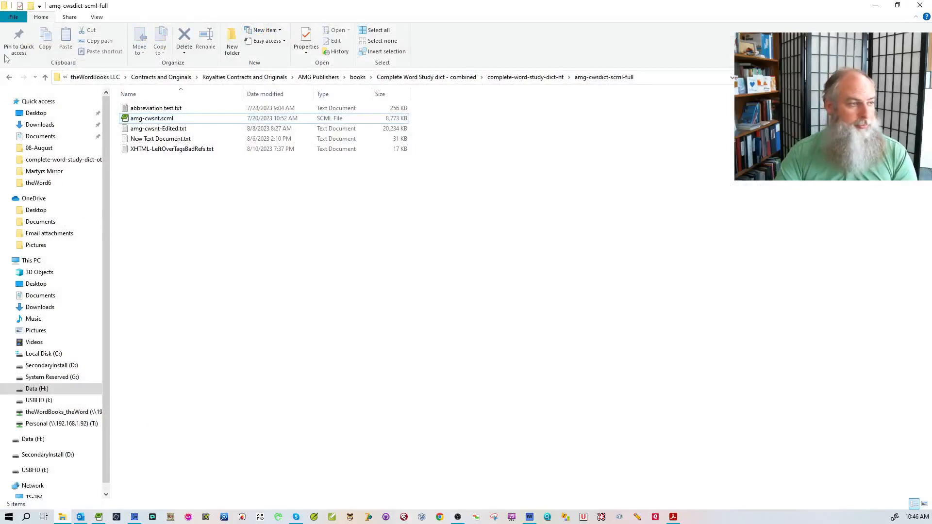
# - Go back to the complete-word-study-dict-nt folder and consult the Hebrew conversion note in EditPad's NT notes
pyautogui.click(10, 78)
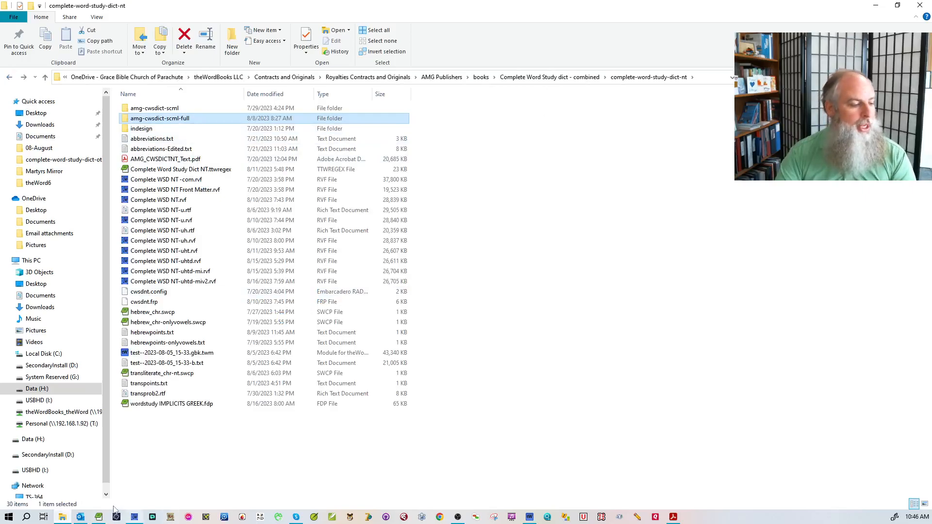
pyautogui.click(99, 517)
pyautogui.click(291, 112)
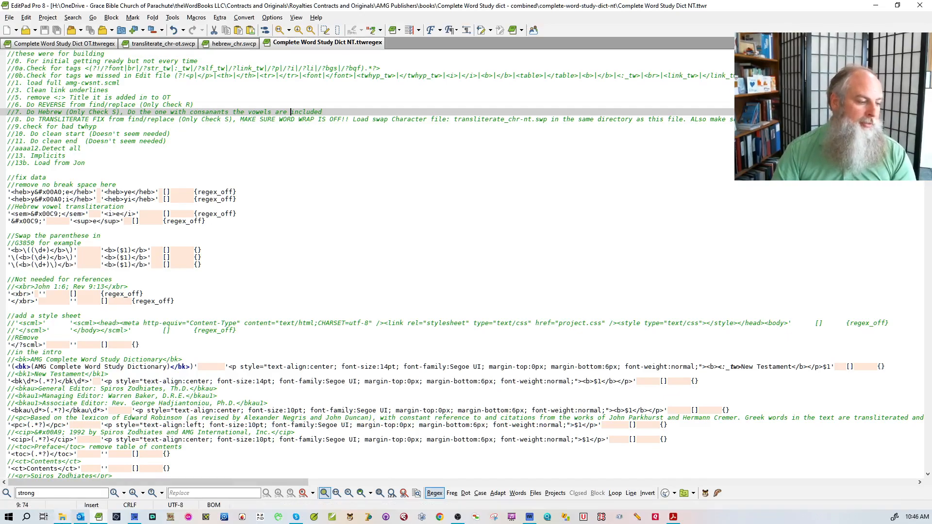
# - Reopen amg-cwsnt.scml from amg-cwsdict-scml-full in Notepad++ and highlight all occurrences of the grc tag
pyautogui.click(62, 517)
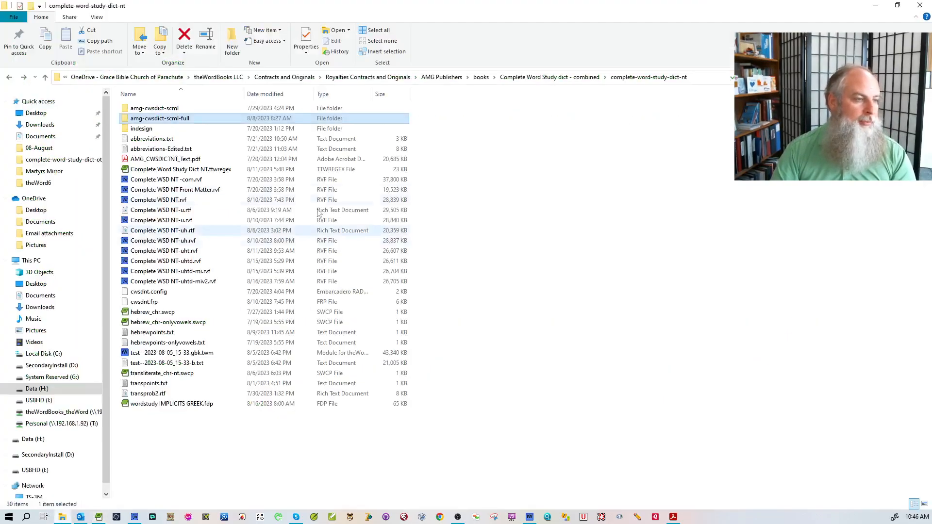
pyautogui.doubleClick(163, 119)
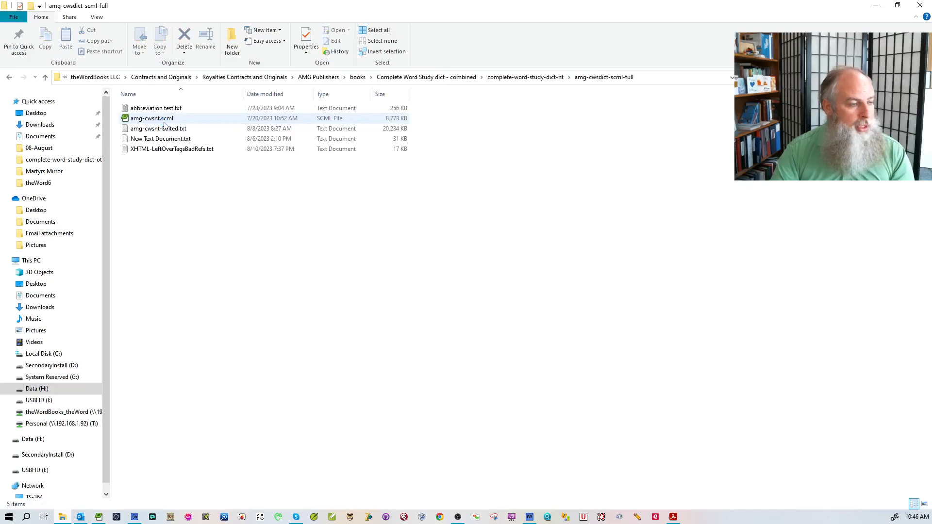
pyautogui.click(163, 121)
pyautogui.rightClick(164, 125)
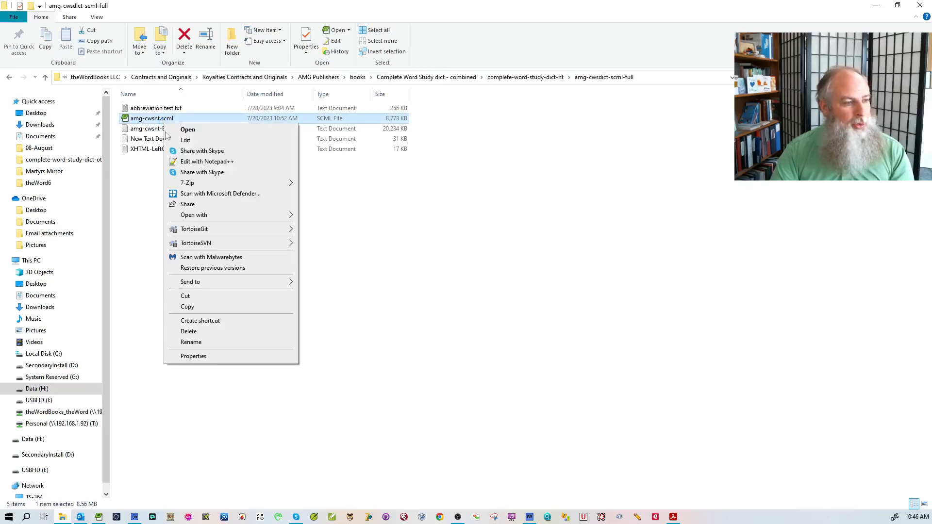
pyautogui.click(174, 168)
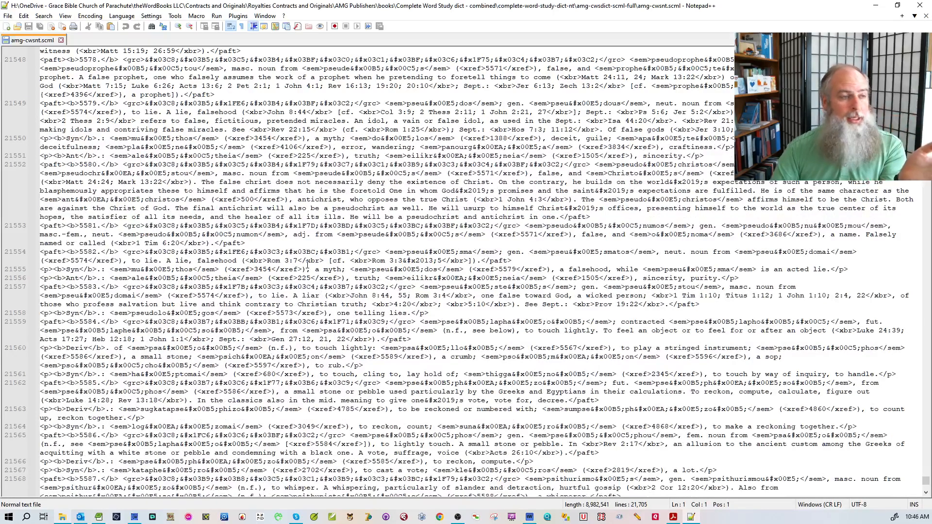
pyautogui.doubleClick(137, 59)
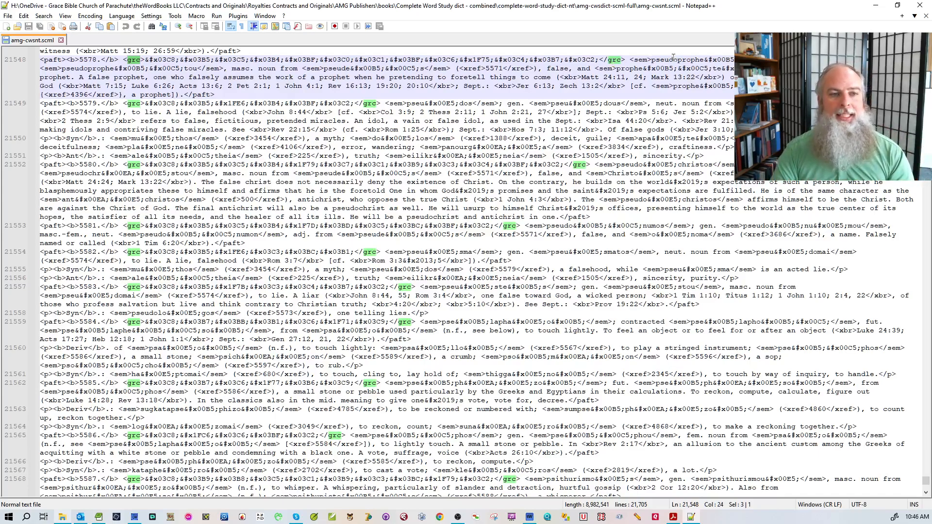
# - Compare the sem and paft tags in the dictionary entries, highlighting all occurrences of the paft tag
pyautogui.doubleClick(642, 60)
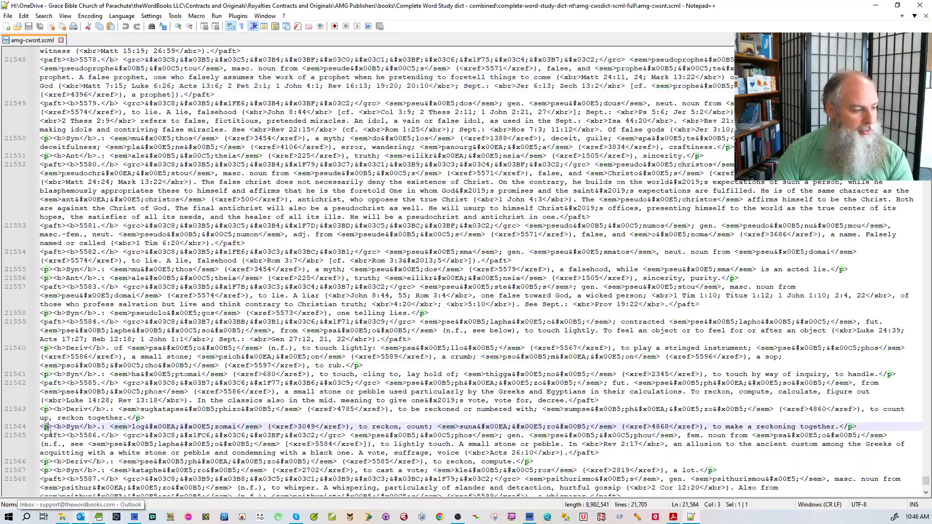
pyautogui.doubleClick(52, 436)
pyautogui.scroll(9, 686, 328)
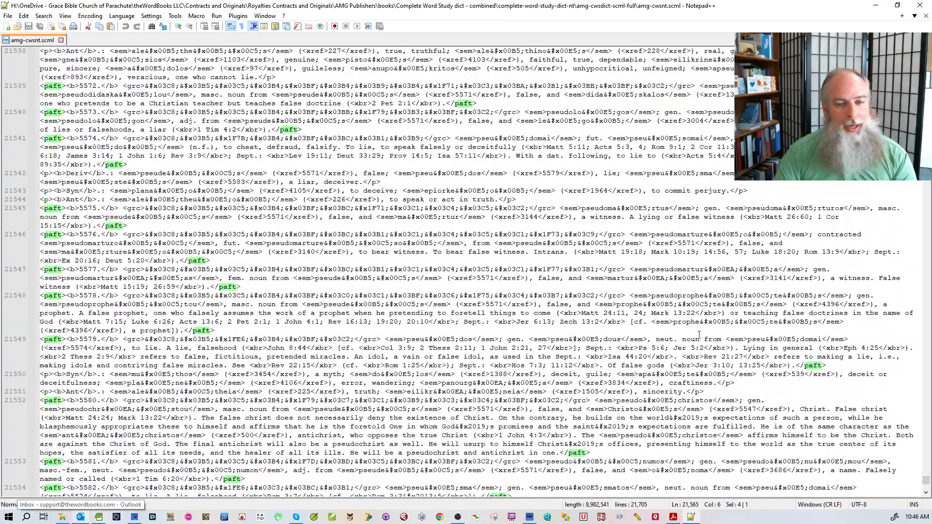
# - Return to the front matter of amg-cwsnt.scml and examine the abbreviations, the Books of the Bible and the Explanation of General Format
pyautogui.moveTo(926, 481); pyautogui.dragTo(921, 31)
pyautogui.scroll(20, 872, 480)
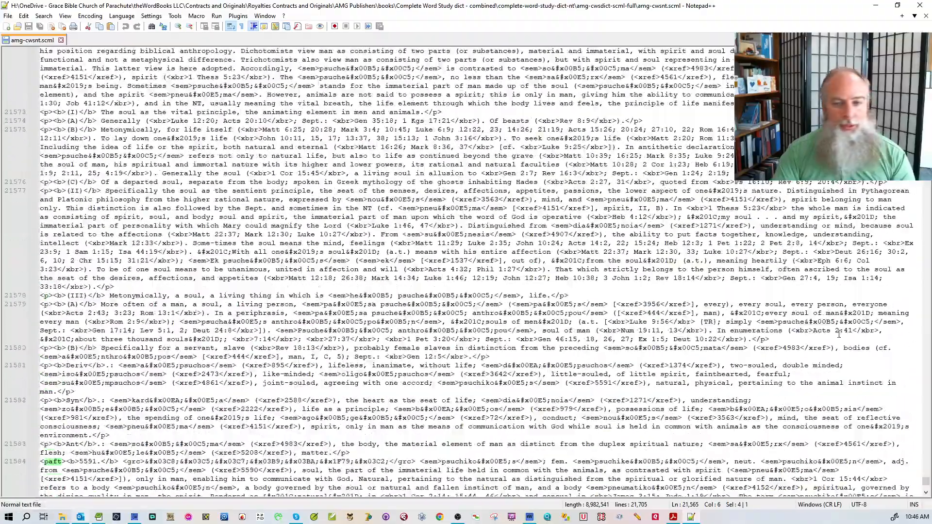
pyautogui.moveTo(927, 482); pyautogui.dragTo(923, 43)
pyautogui.scroll(-20, 164, 250)
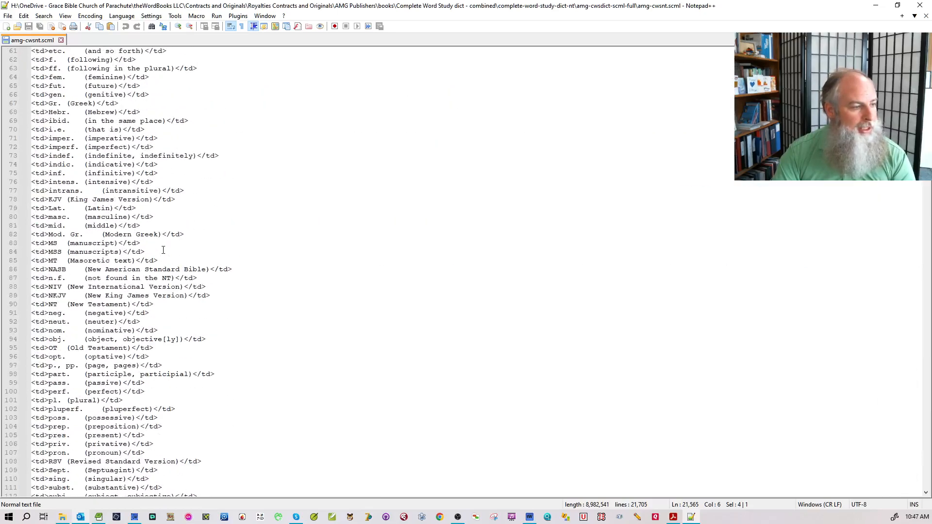
pyautogui.scroll(-6, 165, 250)
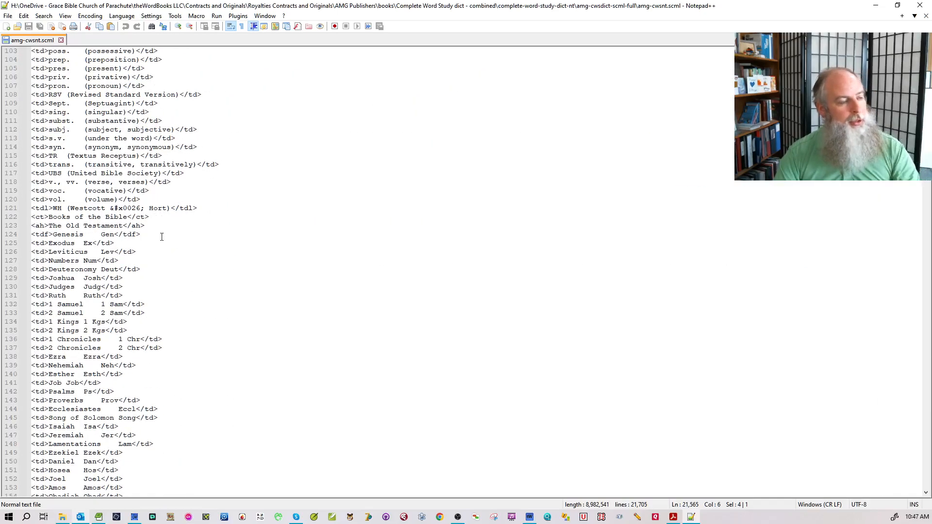
pyautogui.scroll(-12, 158, 235)
pyautogui.scroll(-6, 155, 234)
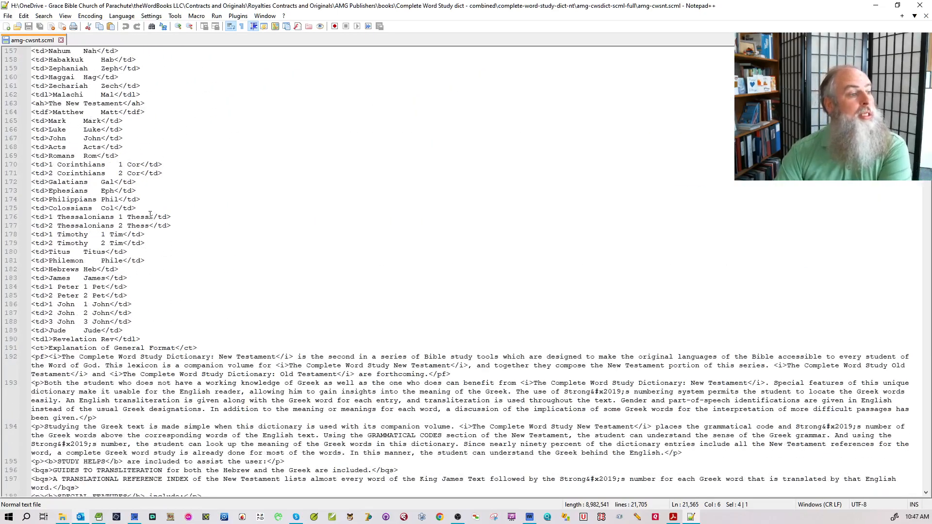
pyautogui.scroll(-20, 136, 155)
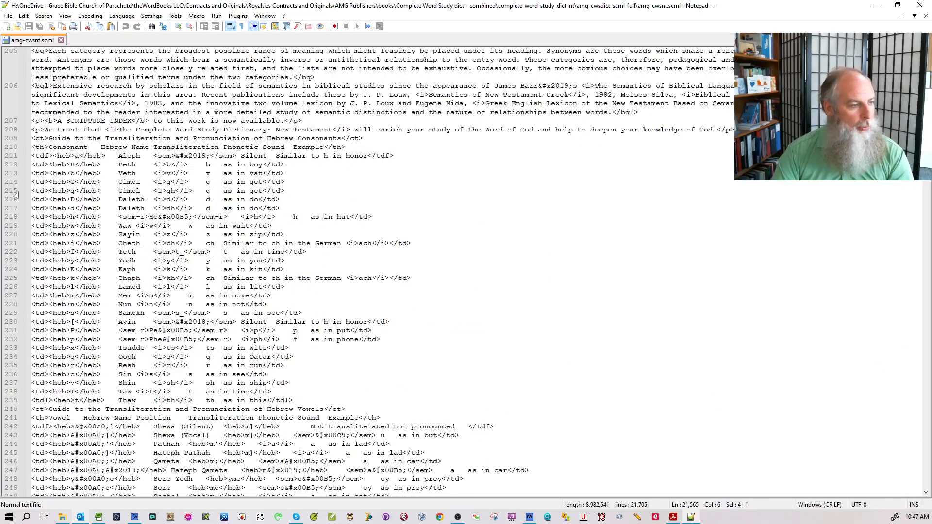
# - Highlight the heb tags in the Hebrew consonants guide, then look over its letter codes and the vowel and Greek alphabet guides
pyautogui.doubleClick(58, 164)
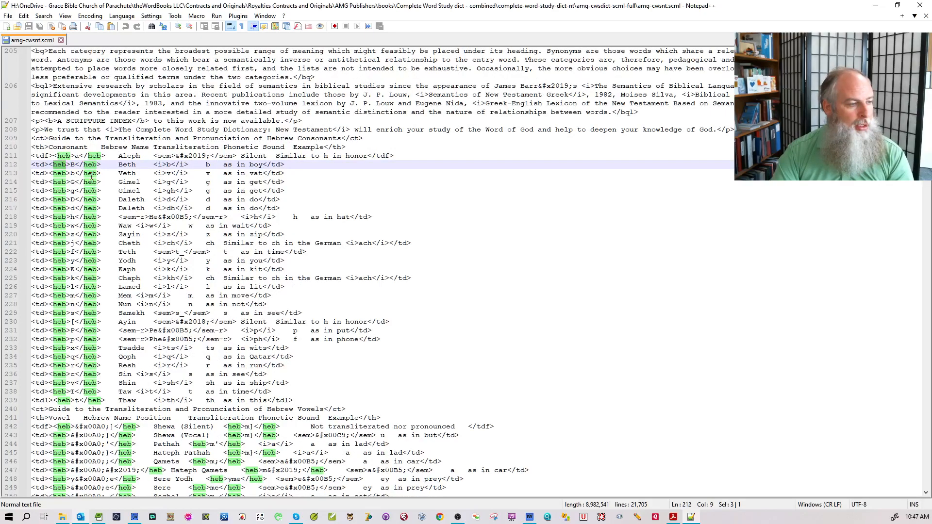
pyautogui.moveTo(75, 155); pyautogui.dragTo(82, 393)
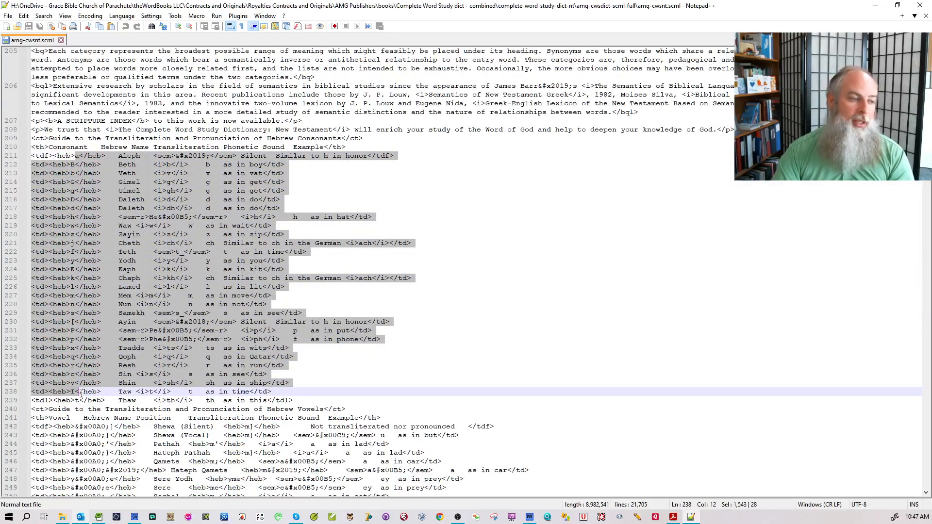
pyautogui.click(72, 383)
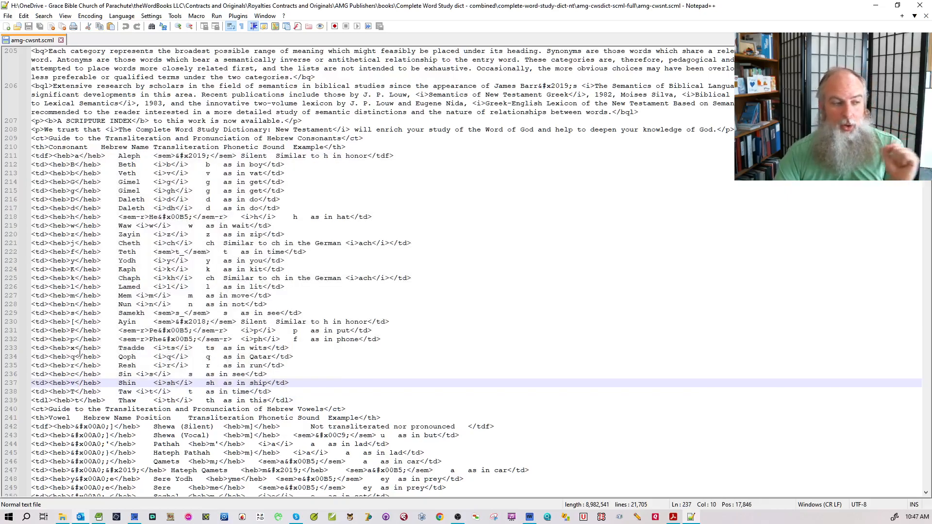
pyautogui.scroll(-20, 80, 354)
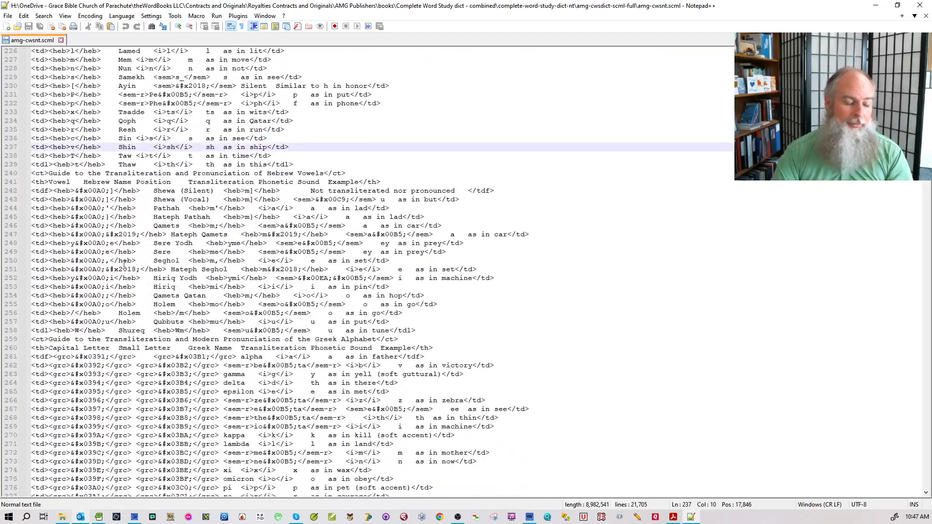
pyautogui.scroll(-19, 155, 241)
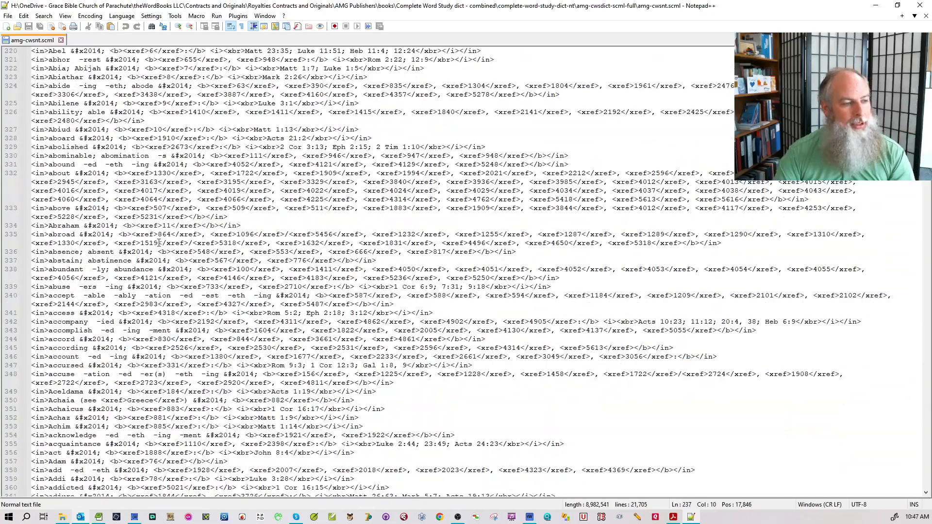
# - In the Translational Reference Index, inspect the acquaintance entry and highlight its cross-reference number 1110
pyautogui.doubleClick(52, 208)
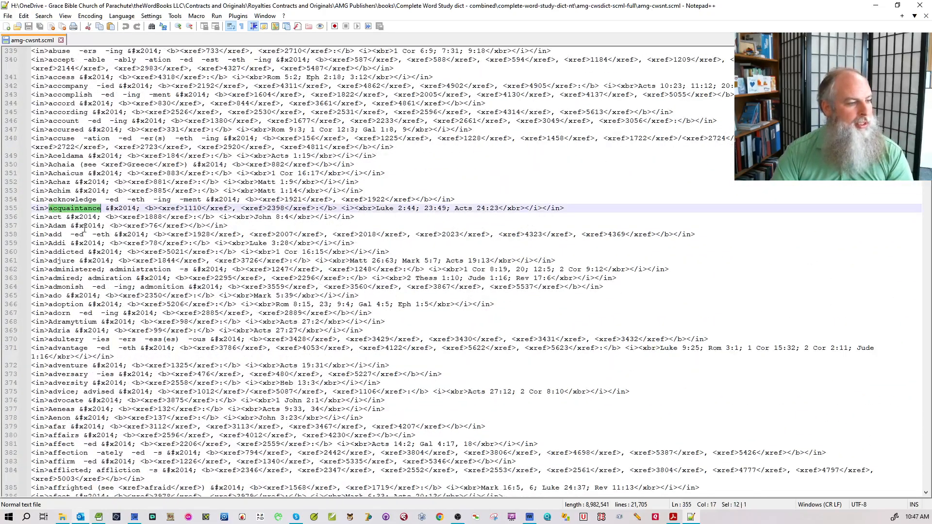
pyautogui.doubleClick(177, 208)
pyautogui.doubleClick(193, 208)
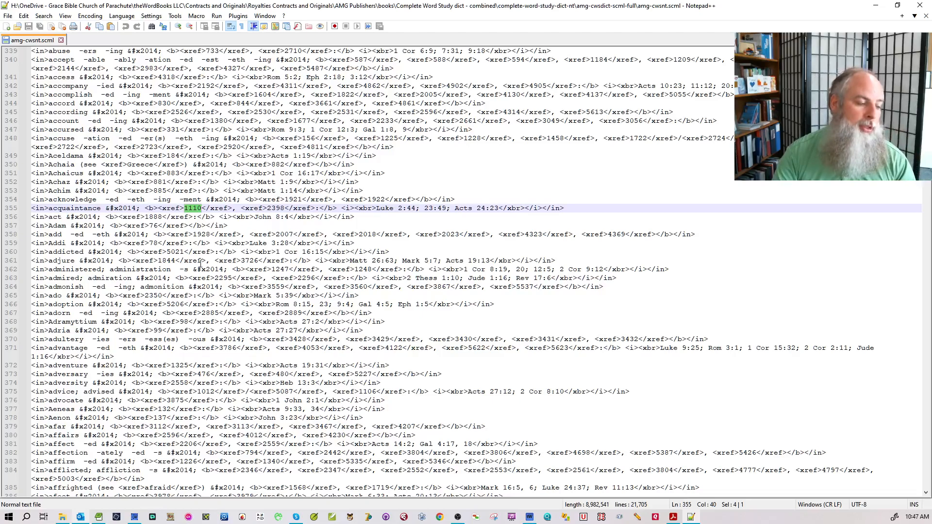
# - Switch to the TotheWord Book Editor and open Complete WSD NT.rvf from the complete-word-study-dict-nt folder
pyautogui.click(134, 517)
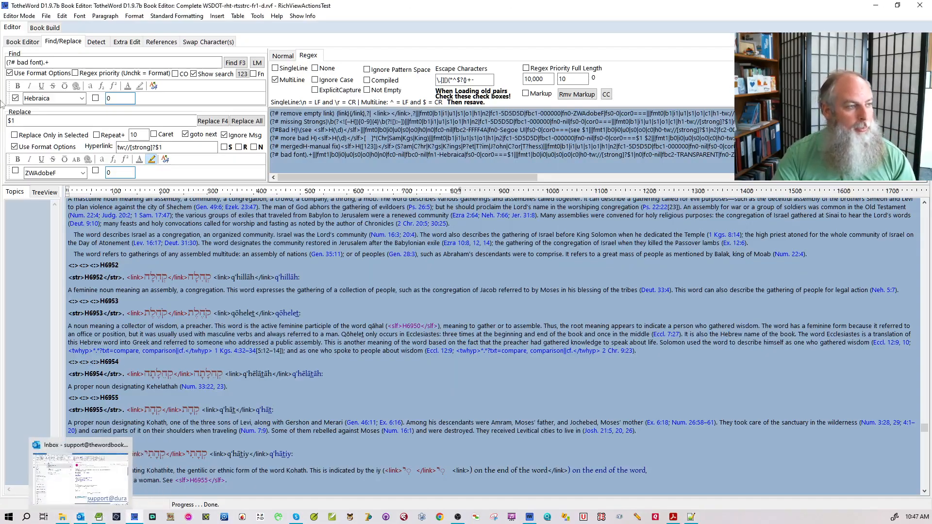
pyautogui.click(47, 17)
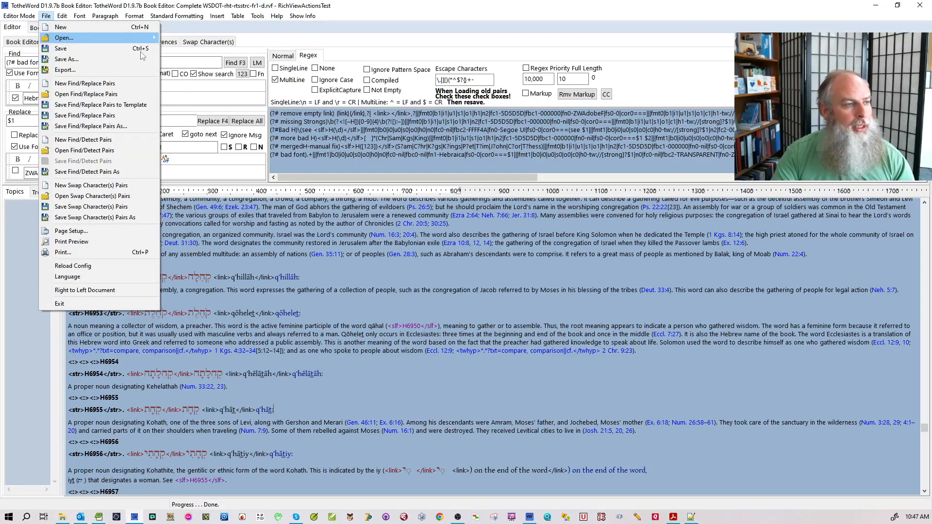
pyautogui.moveTo(145, 38)
pyautogui.moveTo(206, 39)
pyautogui.click(251, 73)
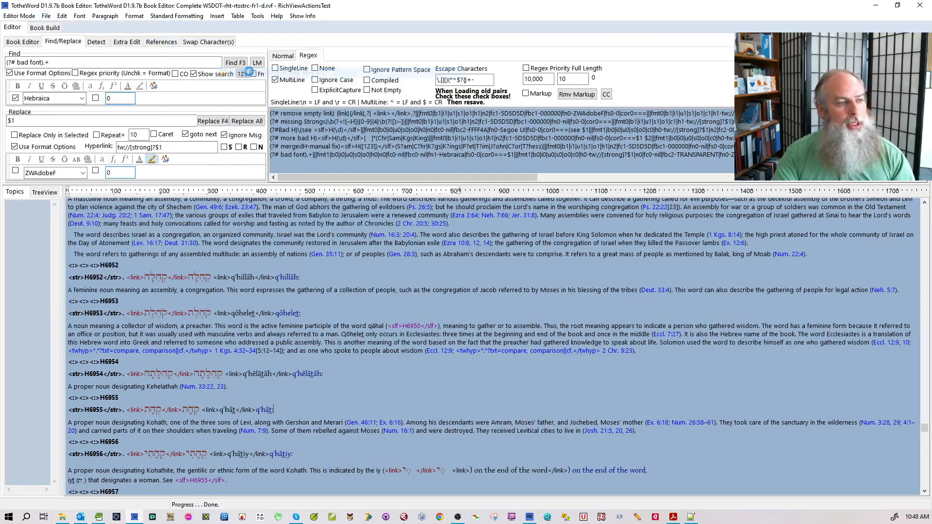
pyautogui.click(494, 294)
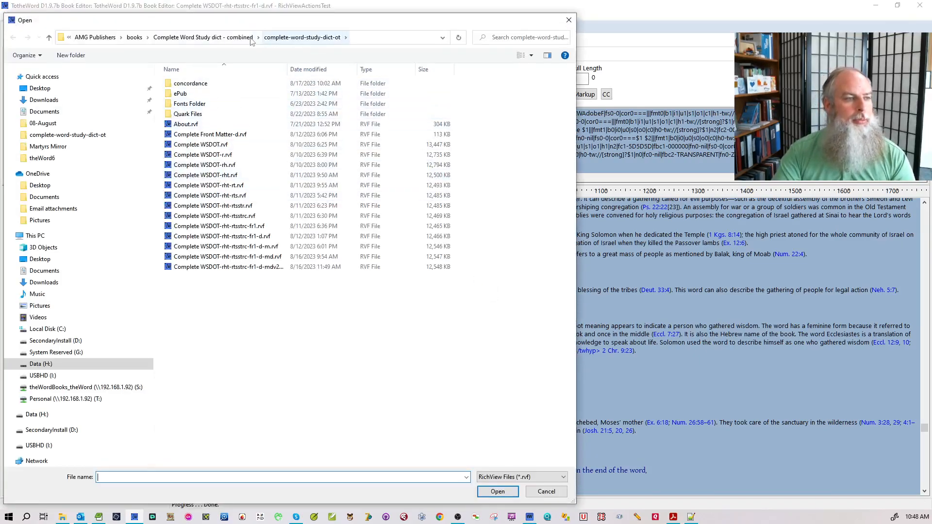
pyautogui.click(203, 39)
pyautogui.doubleClick(201, 84)
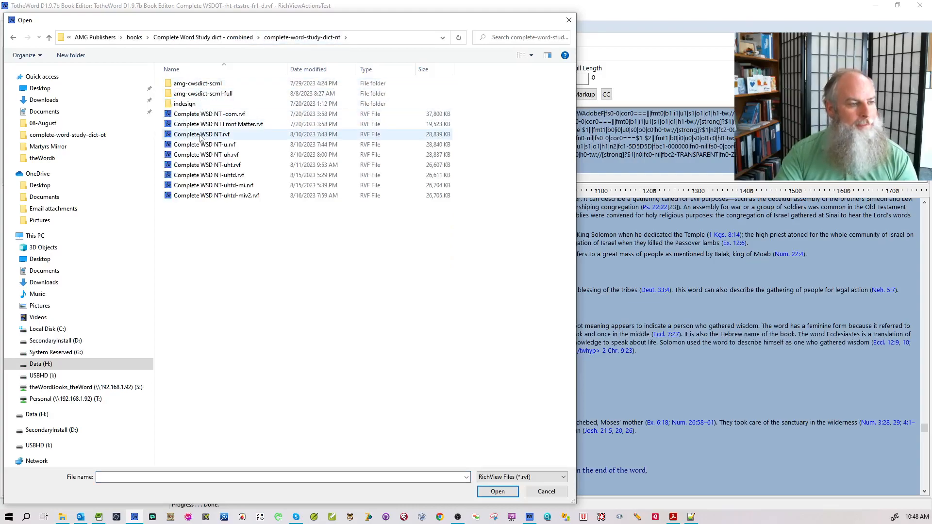
pyautogui.doubleClick(201, 134)
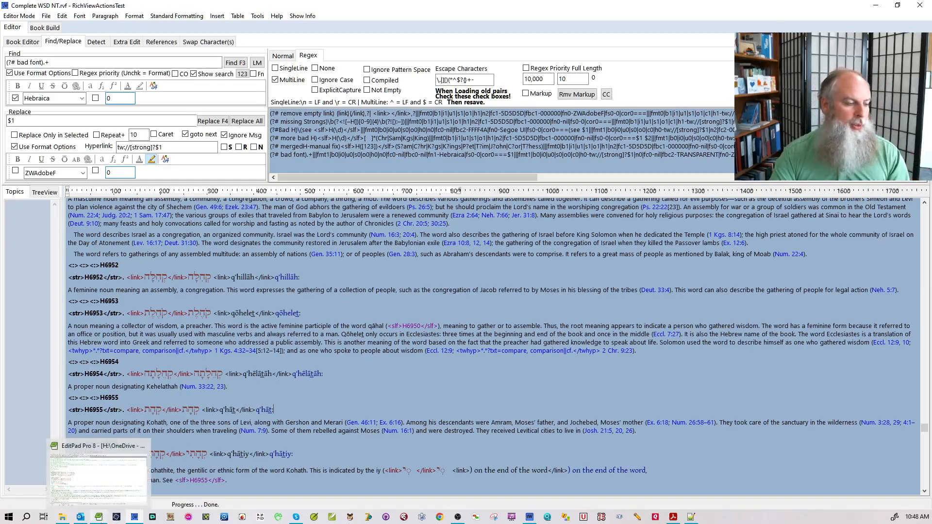
# - Switch to EditPad and select the tag-checking regex after "0a.Check for tags" in the NT ttwregex notes
pyautogui.click(99, 518)
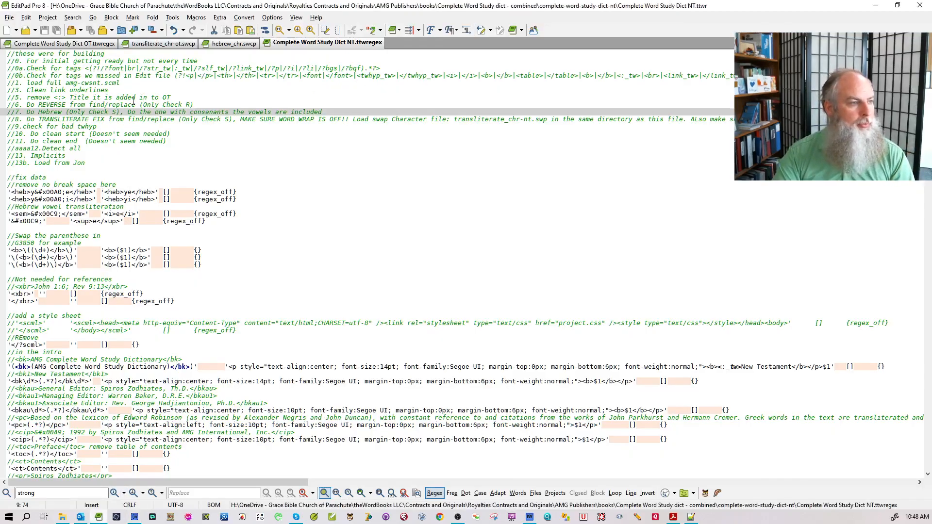
pyautogui.click(109, 91)
pyautogui.click(120, 61)
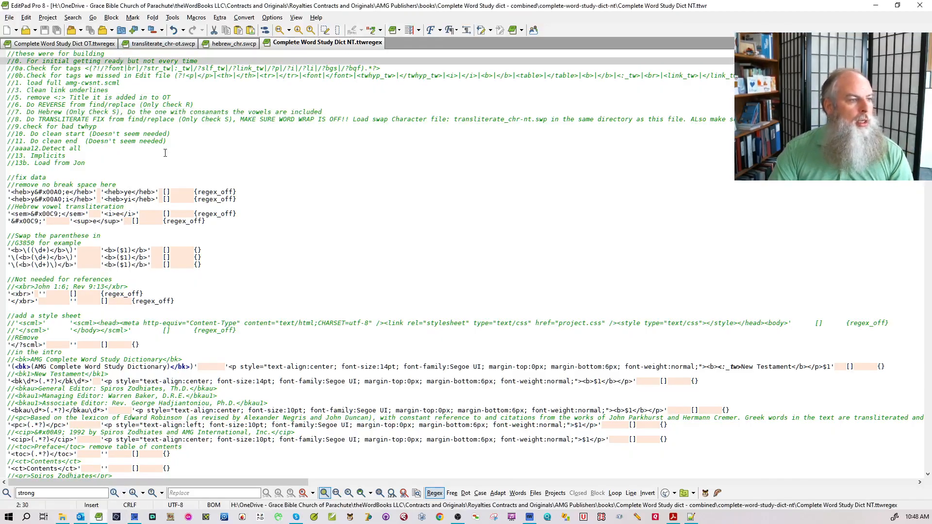
pyautogui.moveTo(83, 69); pyautogui.dragTo(109, 69)
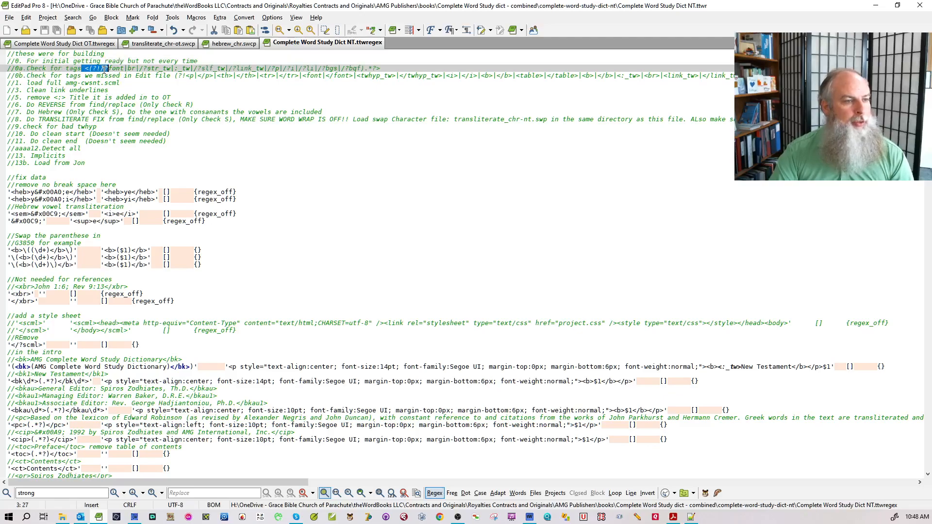
pyautogui.click(398, 68)
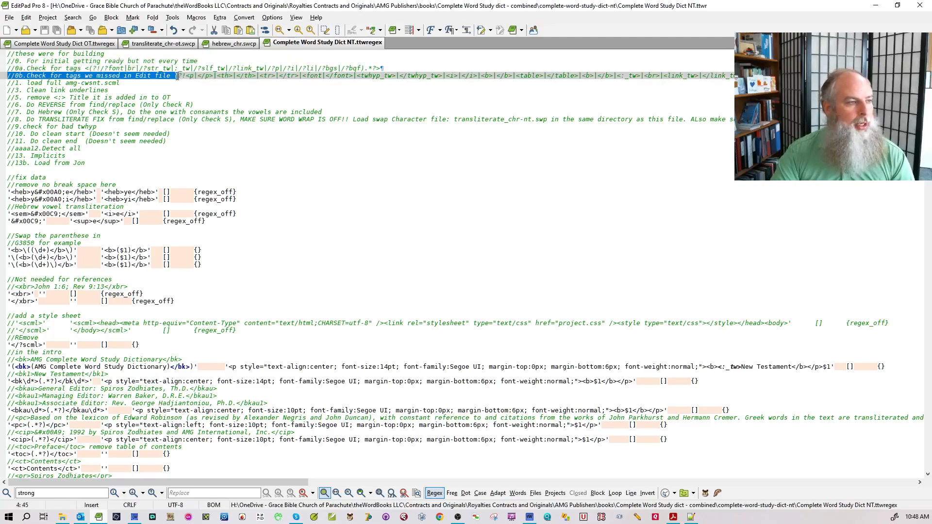
pyautogui.keyDown('shift'); pyautogui.click(86, 69); pyautogui.keyUp('shift')
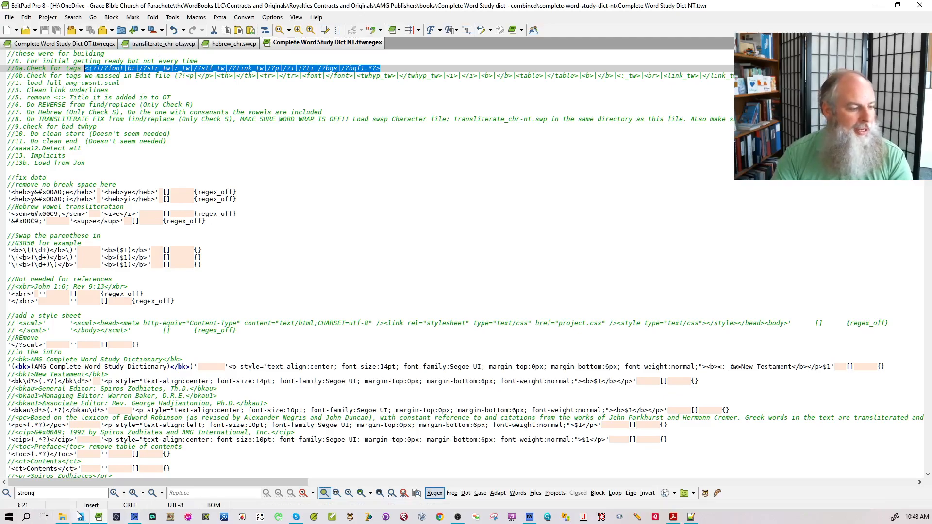
# - Open amg-cwsnt.scml from the amg-cwsdict-scml-full folder in EditPad and search it with the tag-checking regex
pyautogui.click(62, 518)
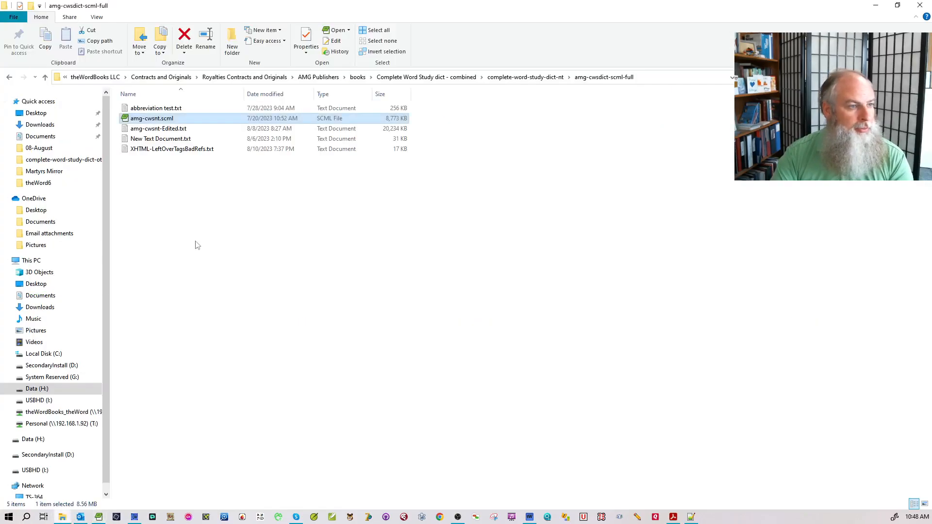
pyautogui.rightClick(192, 121)
pyautogui.click(183, 117)
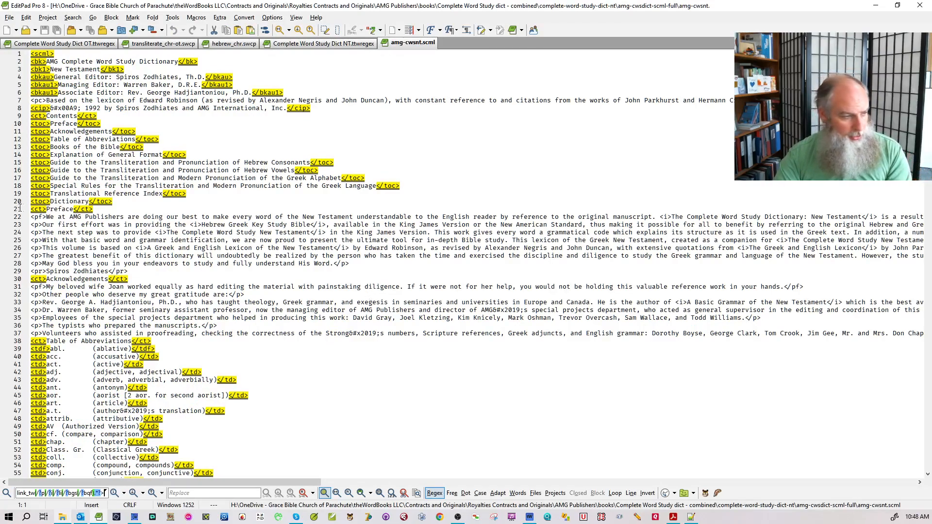
# - Examine the highlighted tags in amg-cwsnt.scml from the preface through the abbreviations and Bible books to the Hebrew consonants guide
pyautogui.click(43, 271)
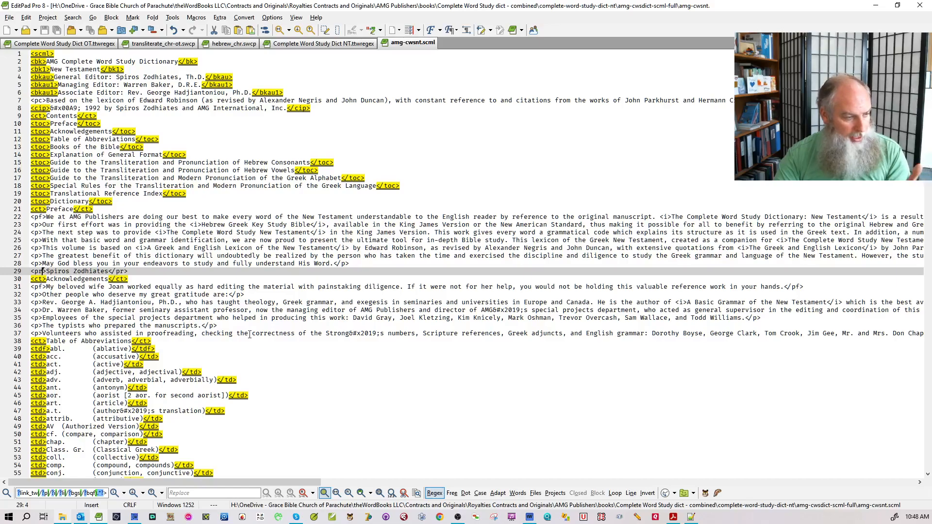
pyautogui.scroll(-9, 272, 330)
pyautogui.scroll(-20, 285, 322)
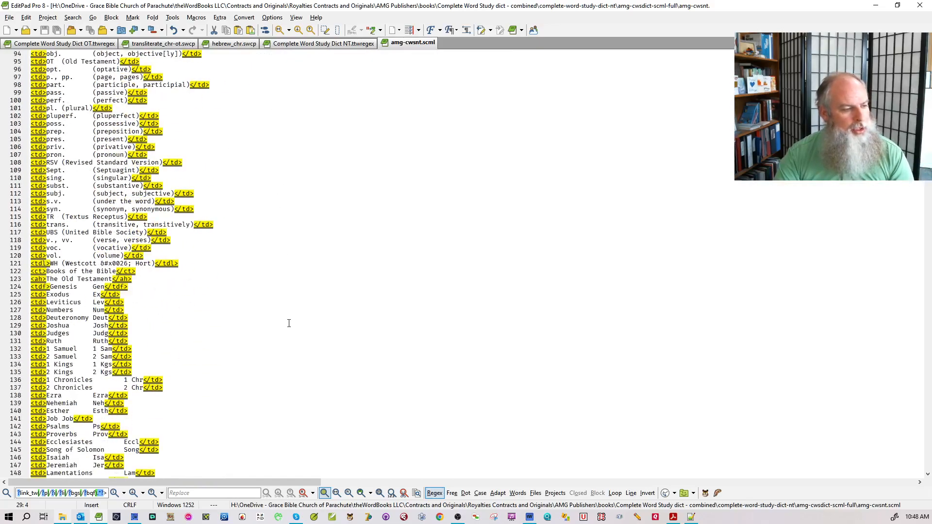
pyautogui.scroll(20, 289, 323)
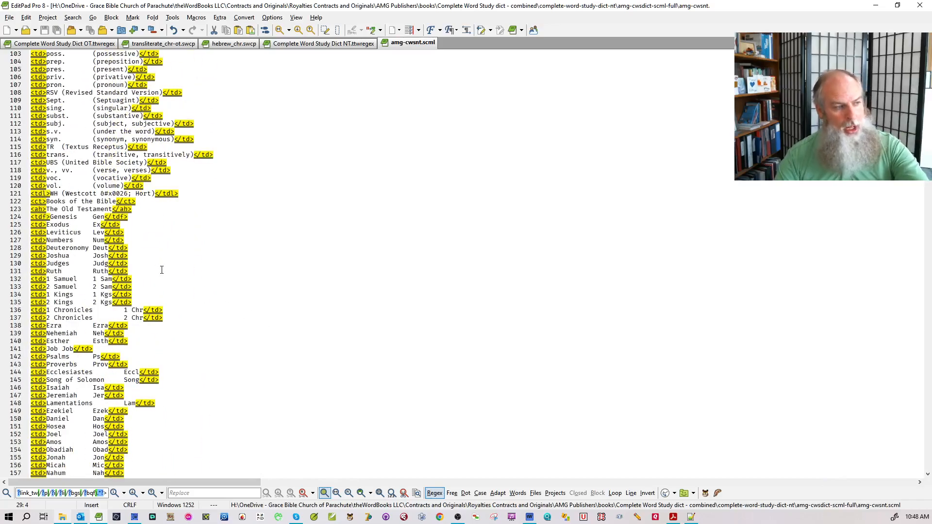
pyautogui.scroll(-16, 166, 271)
pyautogui.scroll(-7, 194, 277)
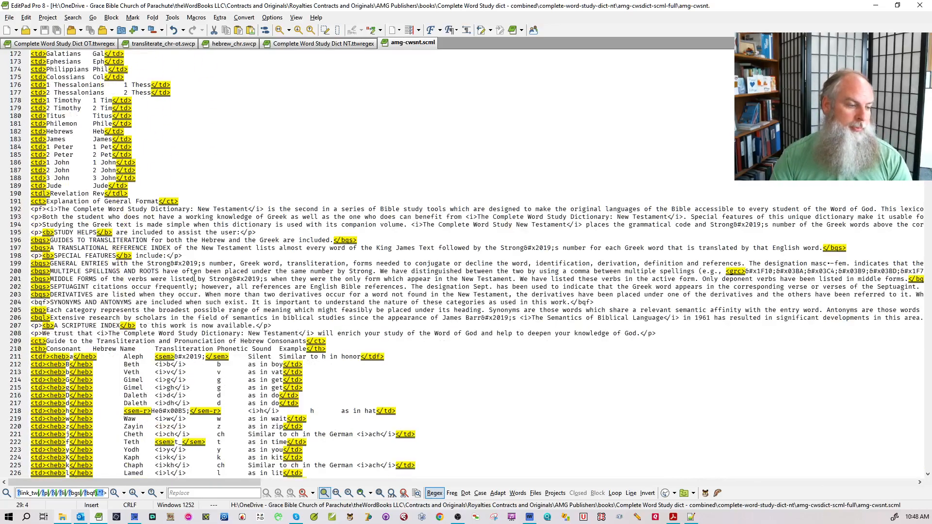
# - Switch back to the Book Editor and look over the abbreviations and Books of the Bible tables in Complete WSD NT.rvf
pyautogui.click(135, 518)
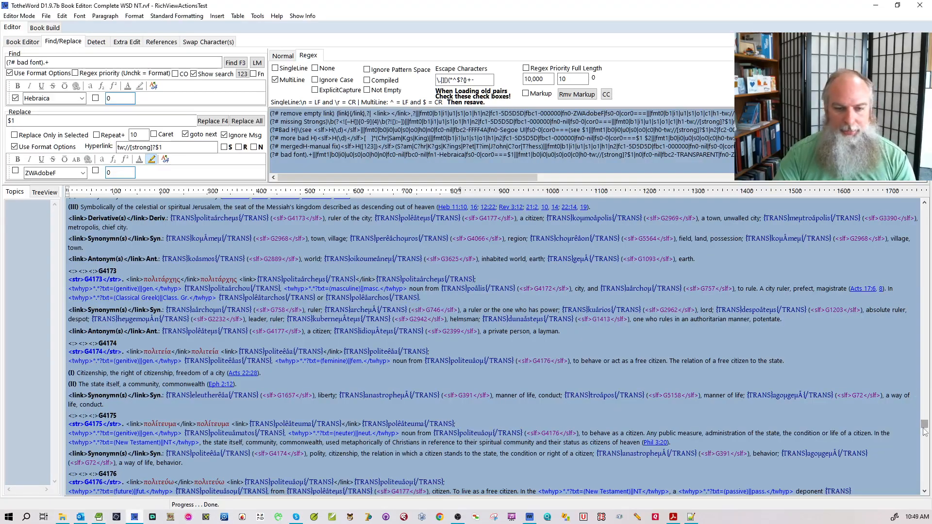
pyautogui.moveTo(925, 427); pyautogui.dragTo(925, 214)
pyautogui.scroll(-8, 521, 272)
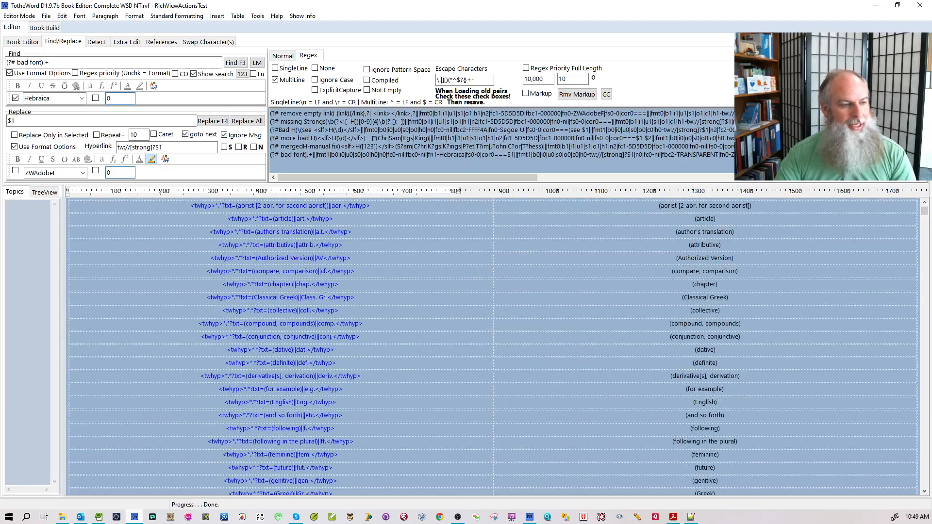
pyautogui.scroll(2, 521, 273)
pyautogui.scroll(-8, 541, 404)
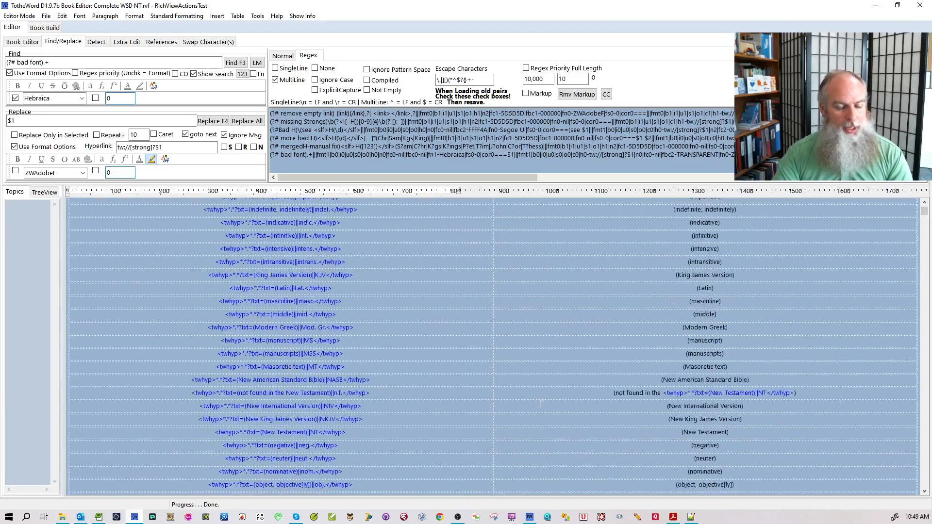
pyautogui.scroll(-10, 543, 410)
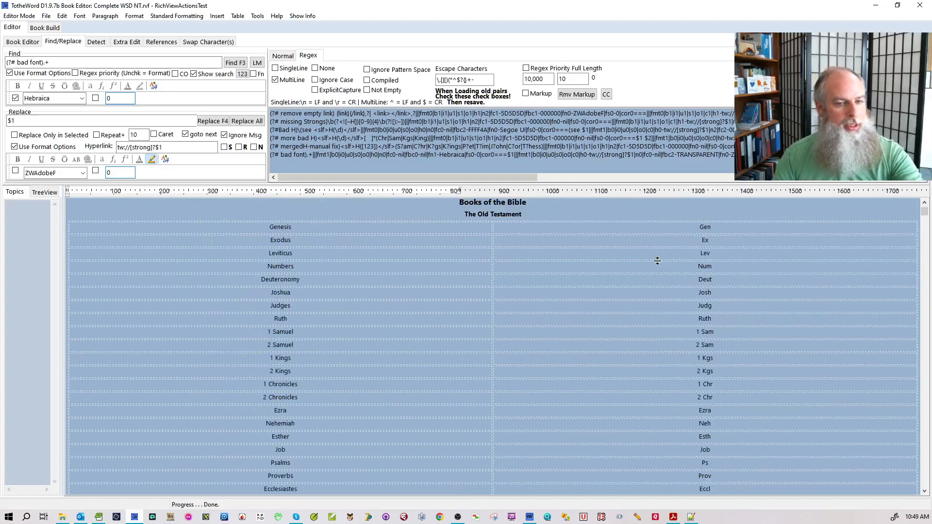
# - Examine the converted Bible books table and the Hebrew consonant, Hebrew vowel and Greek alphabet transliteration guides in Complete WSD NT.rvf
pyautogui.scroll(-20, 413, 322)
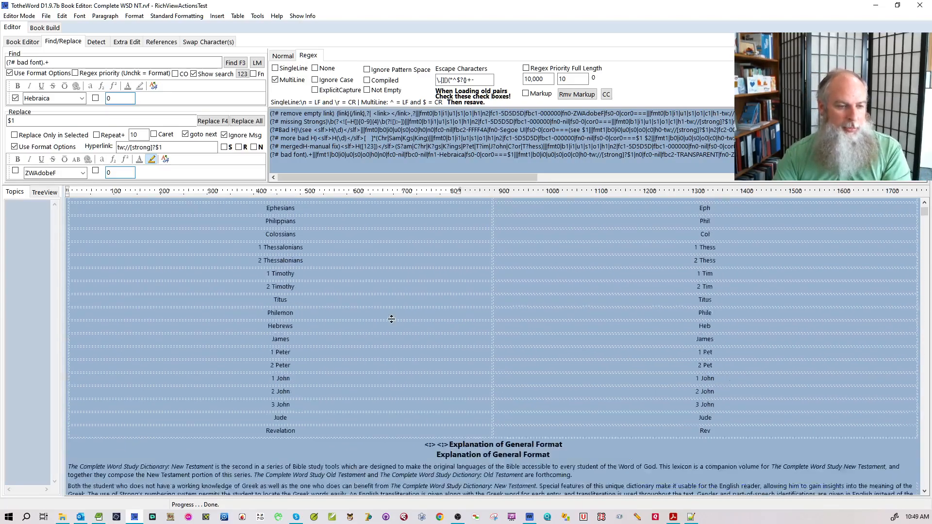
pyautogui.scroll(-8, 196, 303)
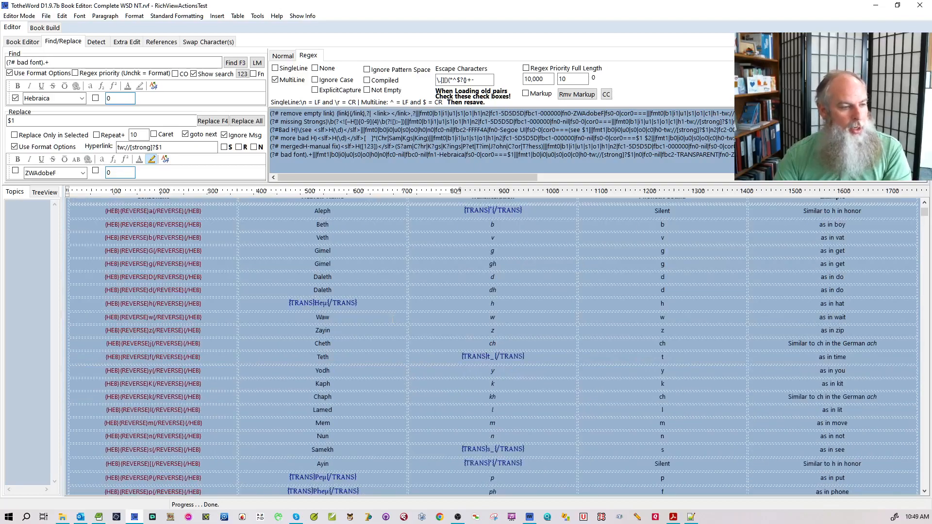
pyautogui.scroll(2, 196, 303)
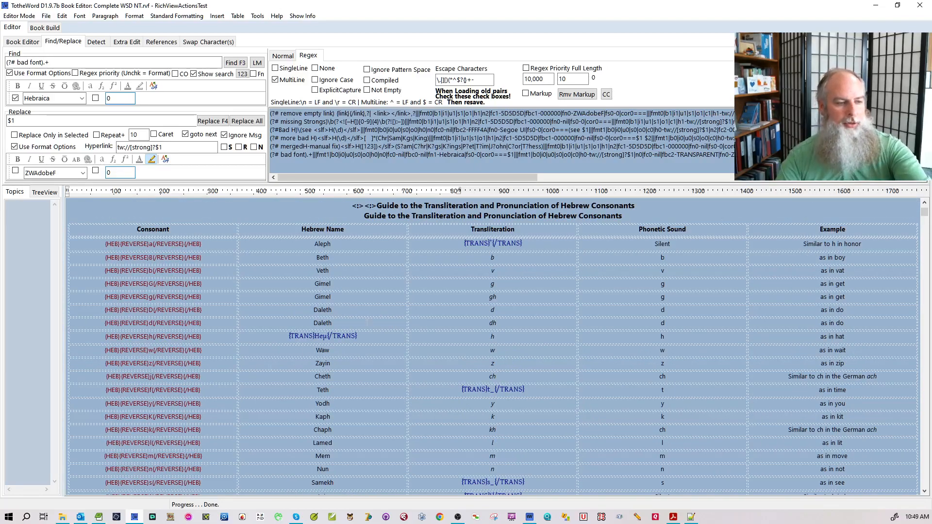
pyautogui.scroll(-8, 561, 364)
pyautogui.scroll(-8, 561, 364)
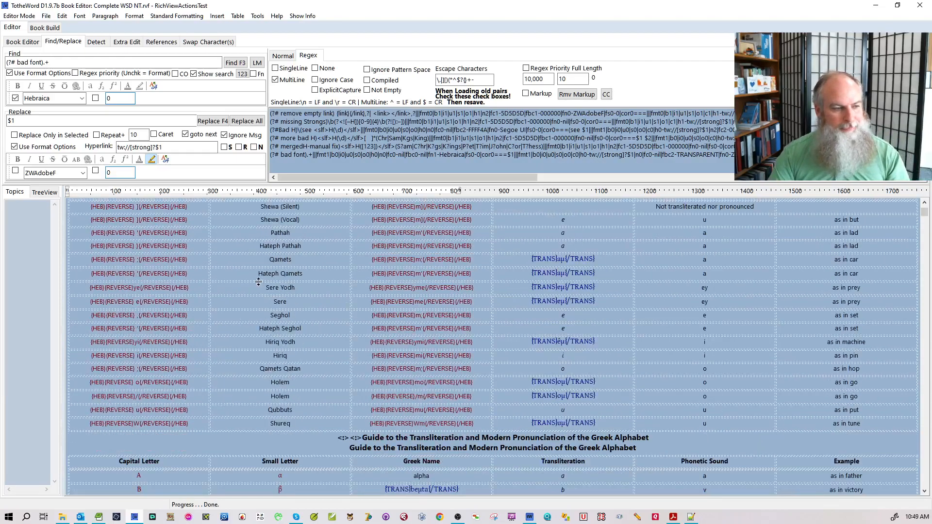
pyautogui.scroll(2, 266, 323)
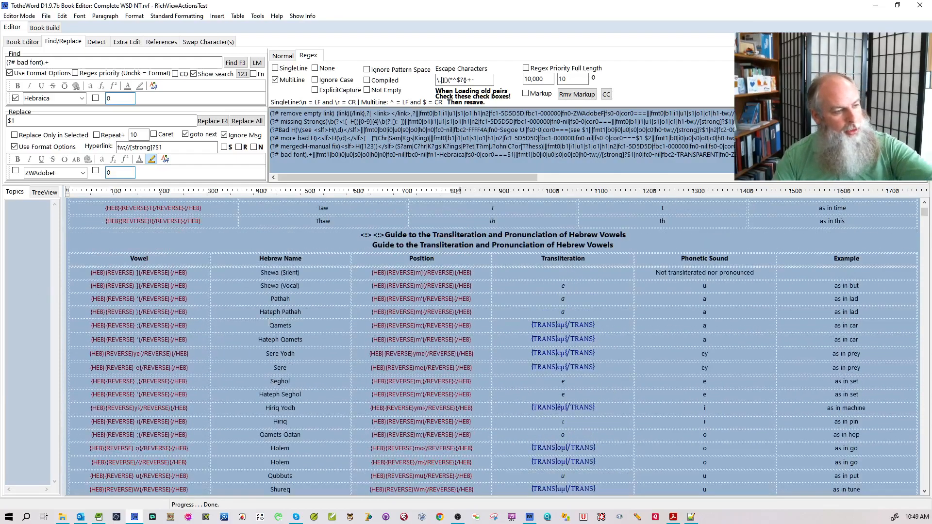
pyautogui.scroll(-20, 296, 301)
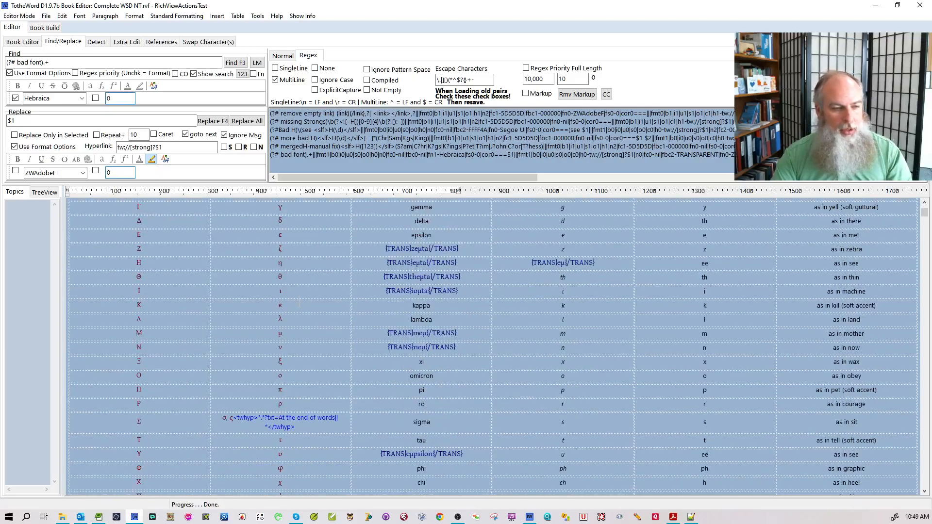
pyautogui.scroll(-2, 300, 304)
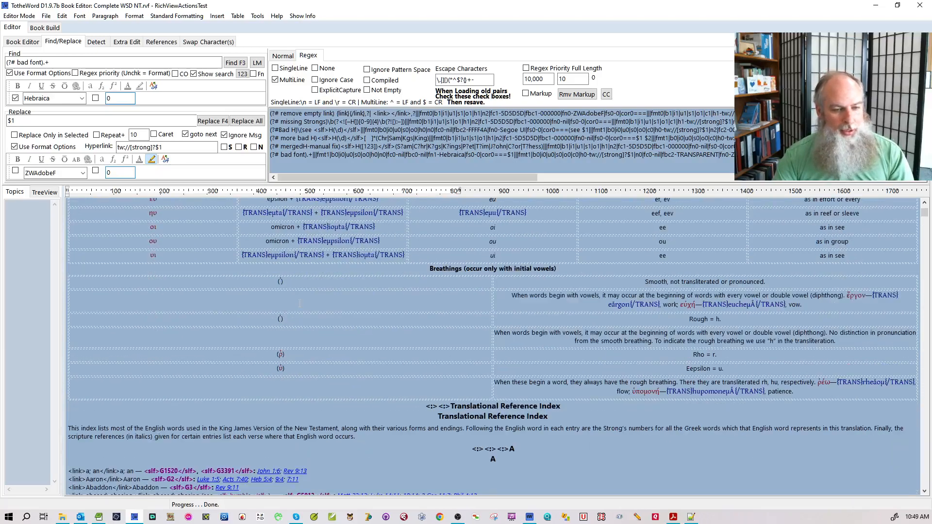
# - Look over the opening "A" entries of the Translational Reference Index, highlighting the slf tag in the Aaron entry
pyautogui.scroll(-6, 299, 304)
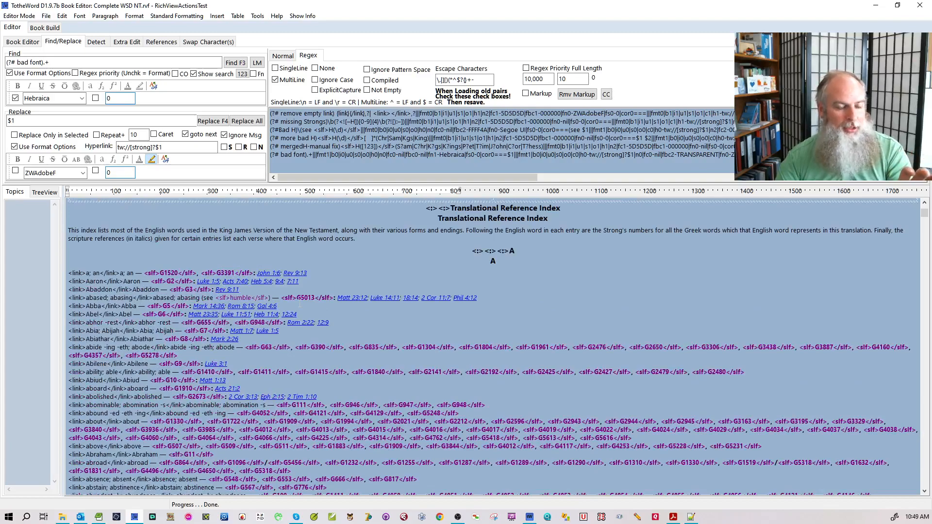
pyautogui.scroll(-1, 301, 305)
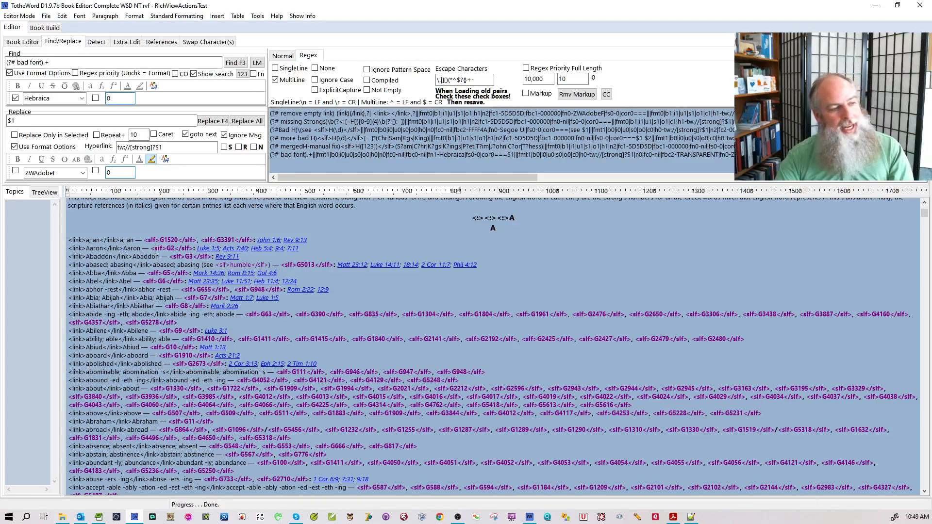
pyautogui.doubleClick(159, 249)
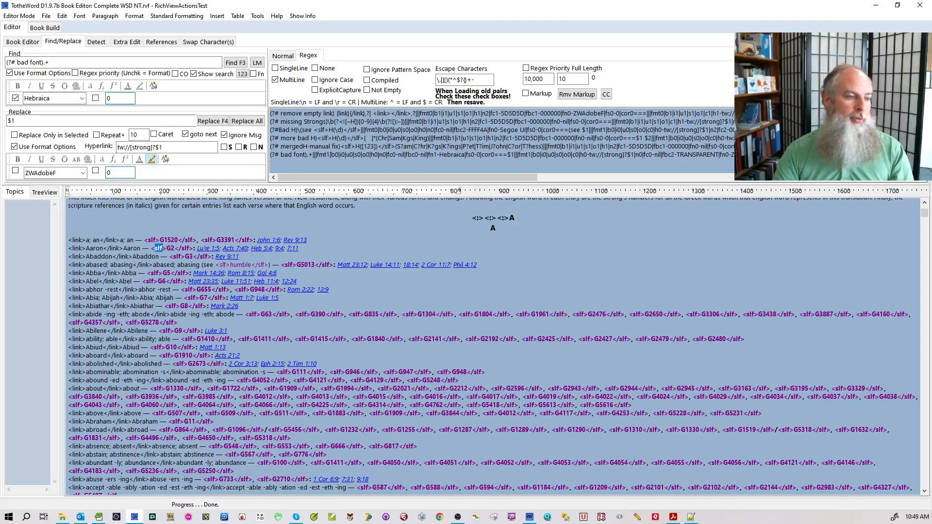
pyautogui.click(250, 248)
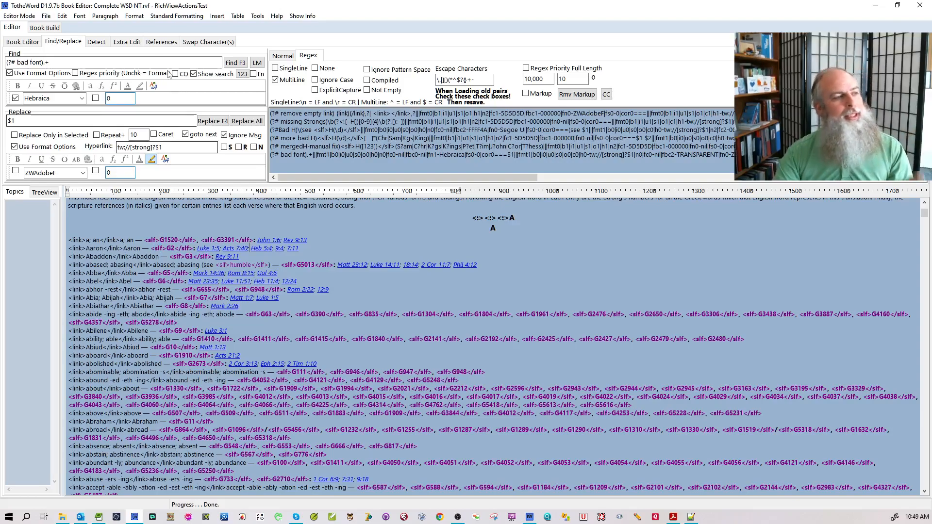
# - Look up the Remove Link Underline option among the general standard formatting commands without running it
pyautogui.click(131, 18)
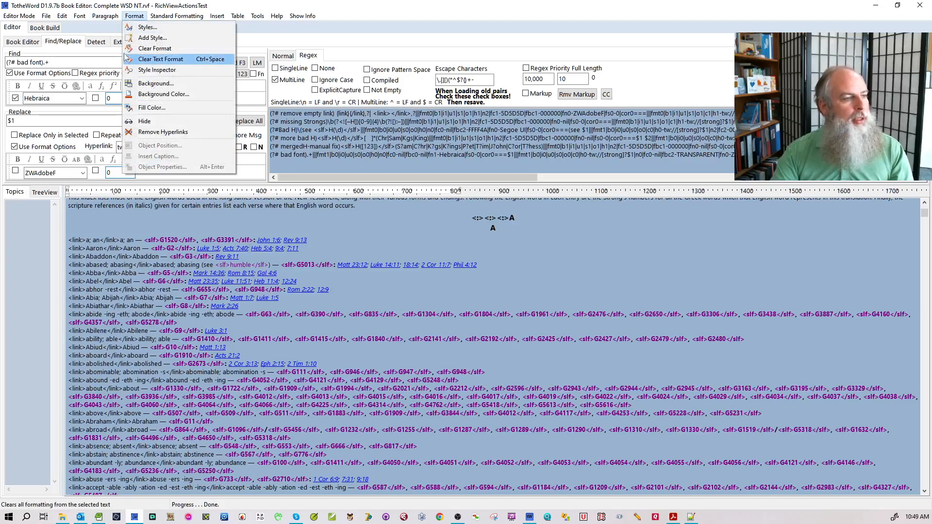
pyautogui.click(105, 16)
pyautogui.click(204, 17)
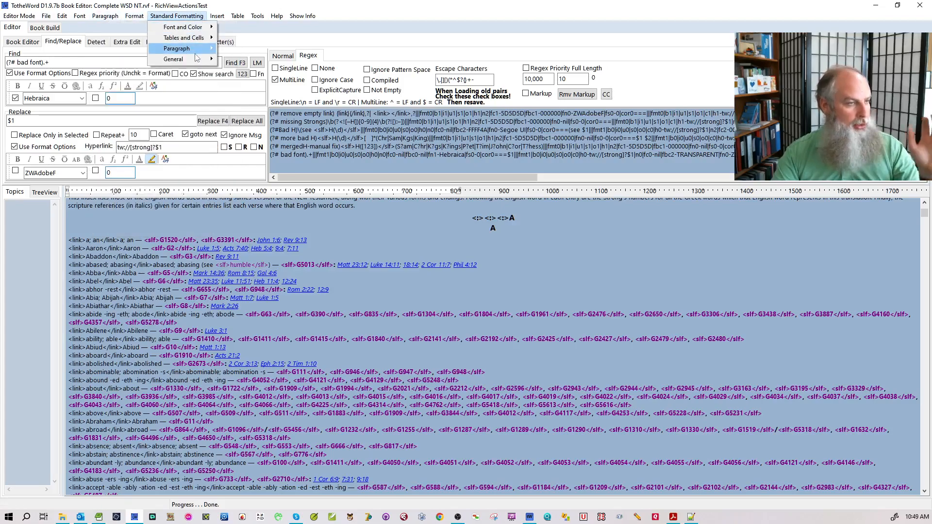
pyautogui.moveTo(198, 59)
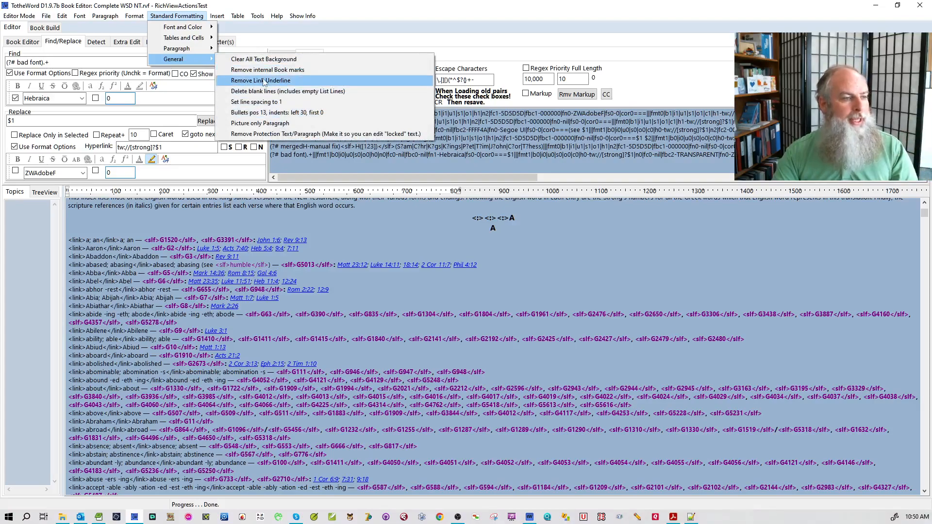
pyautogui.click(311, 241)
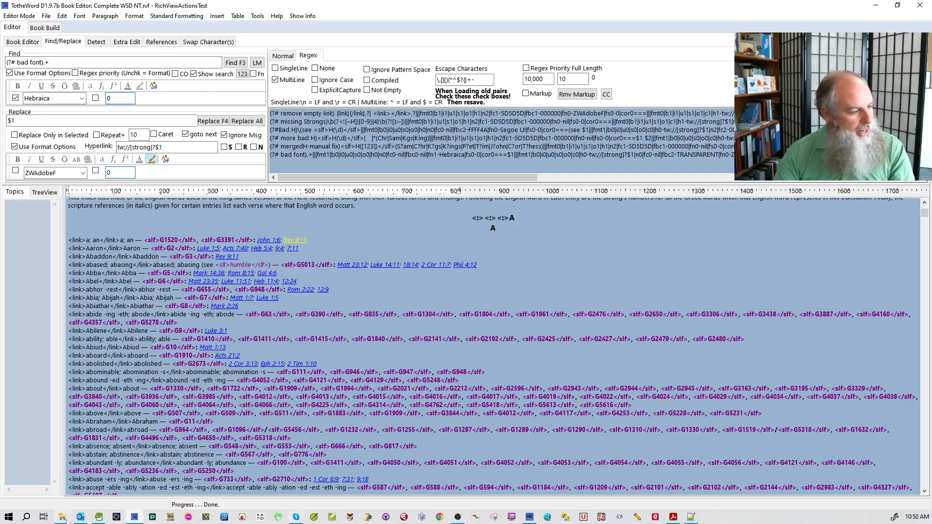
# - Switch to the Complete Word Study Dict NT.ttwregex notes in EditPad and clear the tag-checking search expression
pyautogui.click(99, 518)
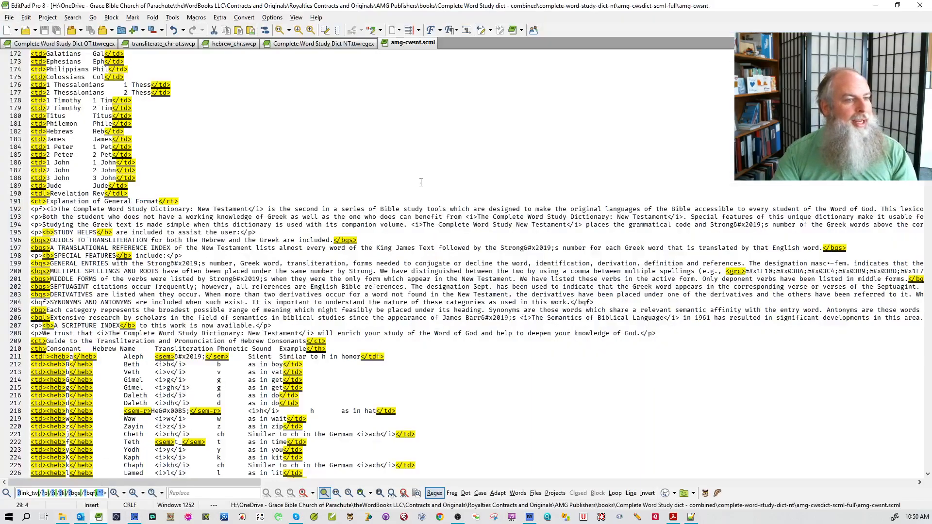
pyautogui.hotkey('ctrl', 'Tab')
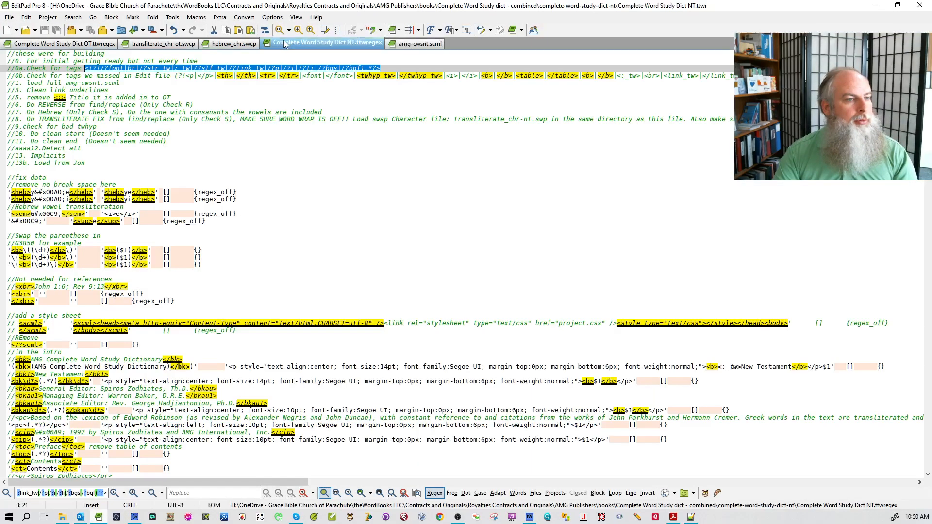
pyautogui.click(166, 104)
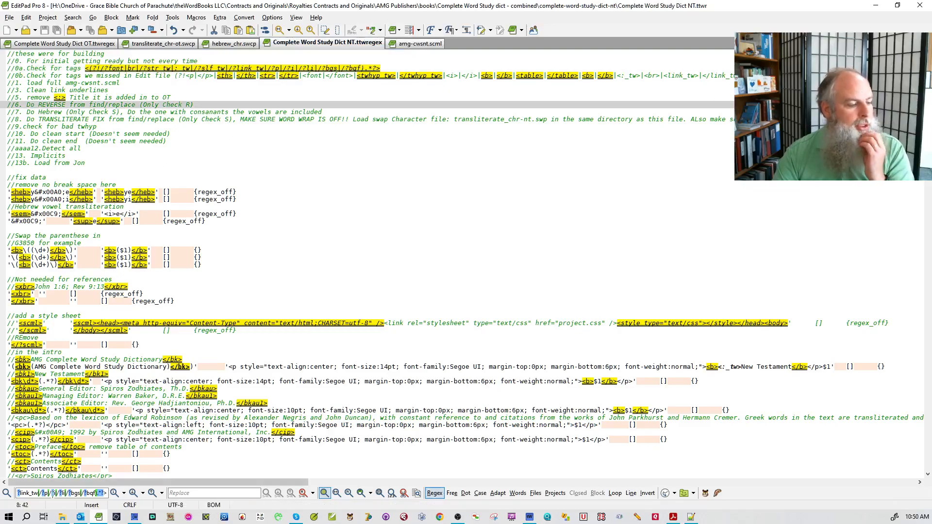
pyautogui.click(51, 493)
pyautogui.press('BackSpace')
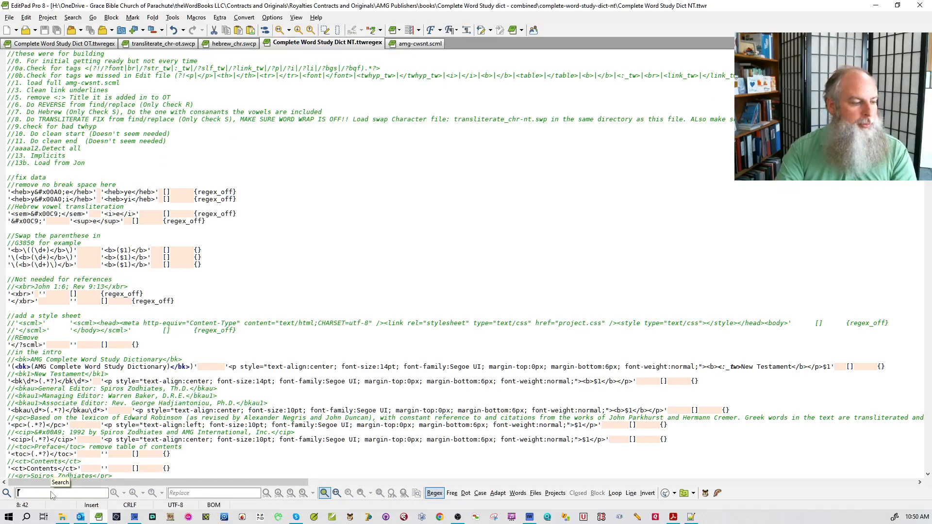
# - Review the "0b.Check for tags" regex and the notes on loading amg-cwsnt.scml and cleaning link underlines
pyautogui.click(96, 76)
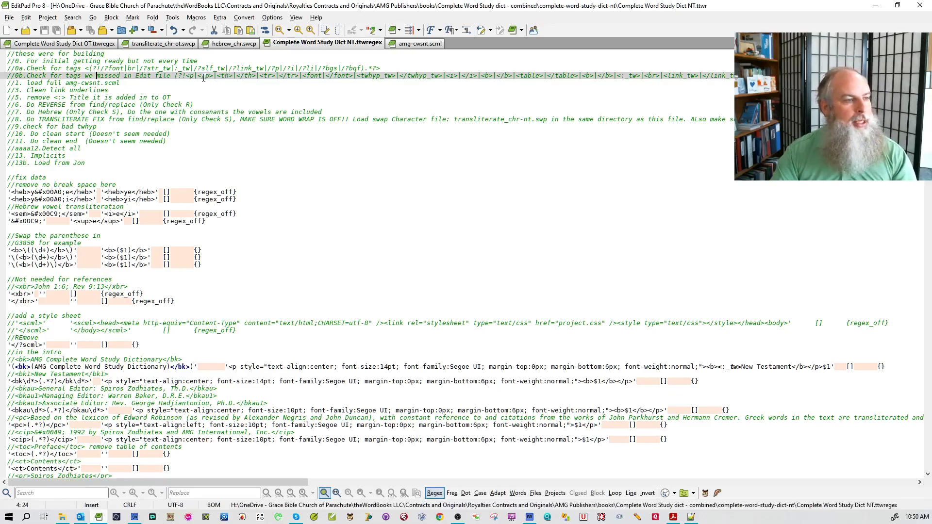
pyautogui.moveTo(174, 76); pyautogui.dragTo(743, 77)
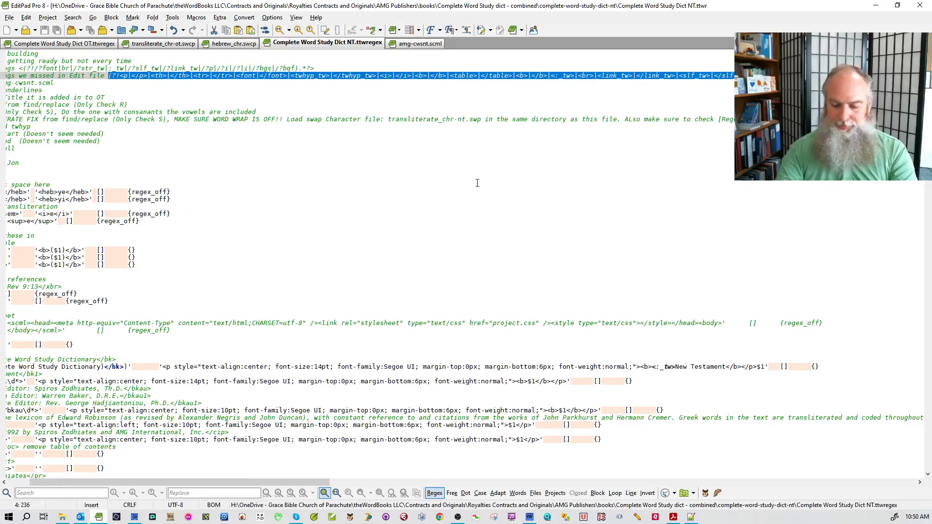
pyautogui.press('Home')
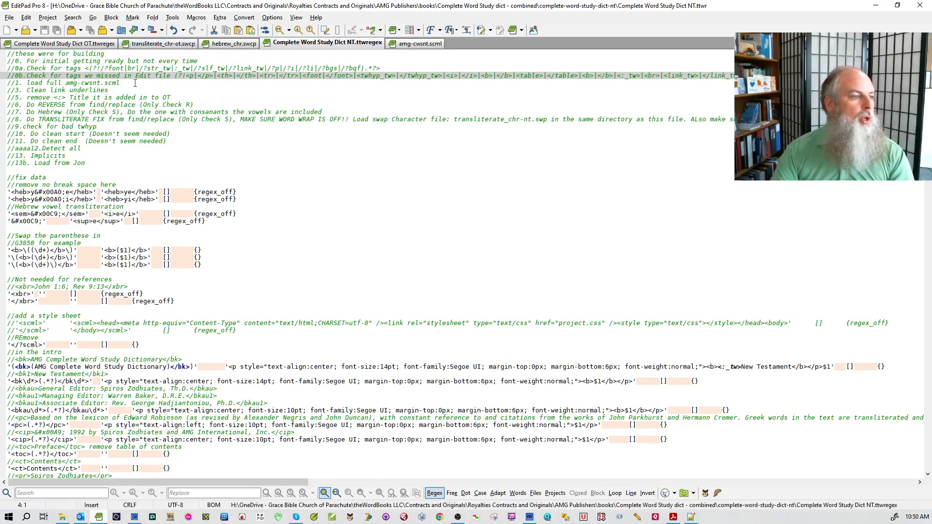
pyautogui.click(125, 83)
pyautogui.click(112, 91)
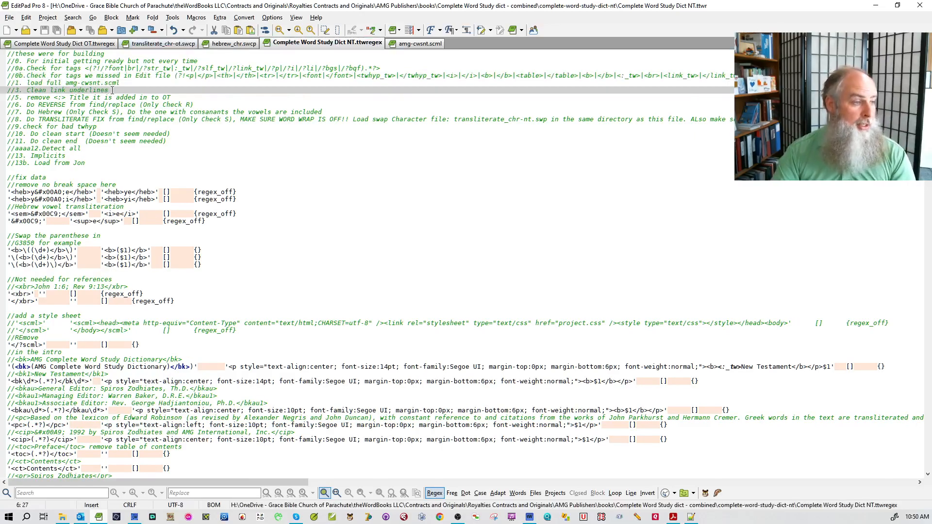
# - Check the "<:>Title" line at the start of the Book Editor document against the Title removal and REVERSE steps in the EditPad notes
pyautogui.click(135, 518)
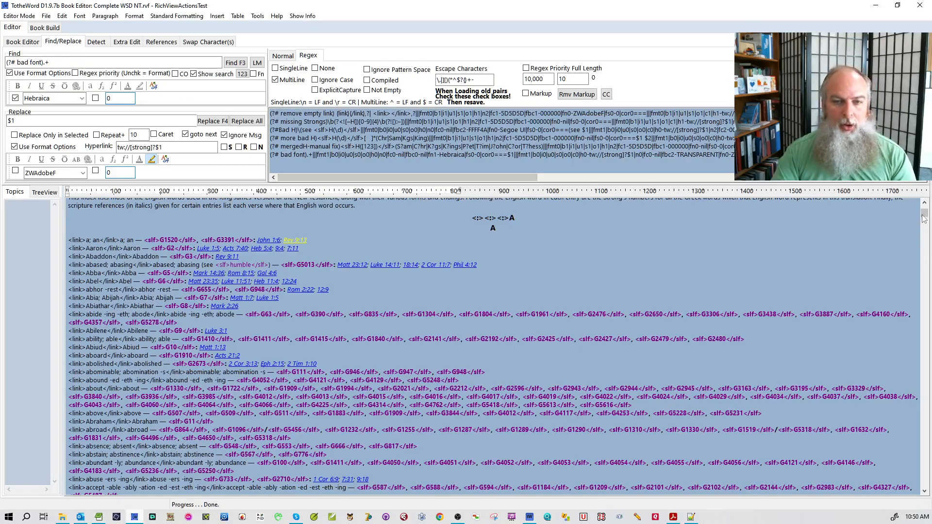
pyautogui.moveTo(925, 214); pyautogui.dragTo(925, 203)
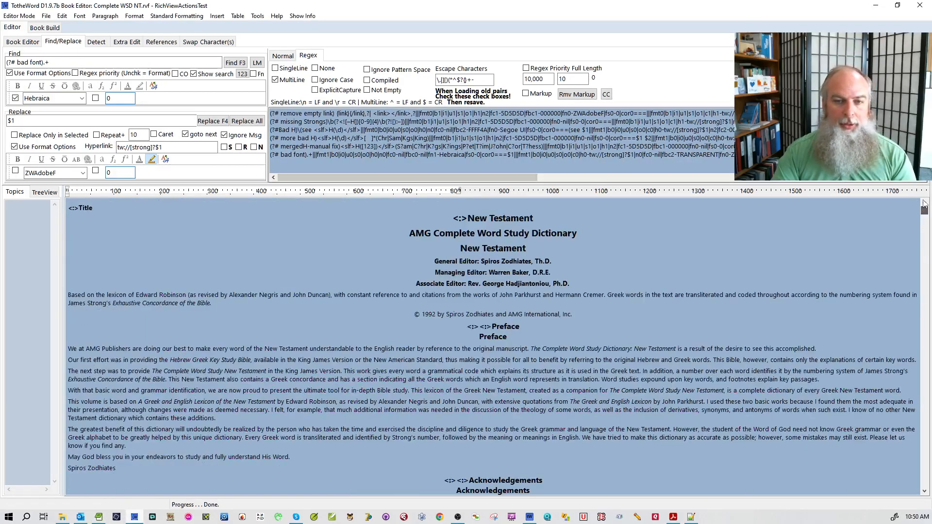
pyautogui.tripleClick(109, 212)
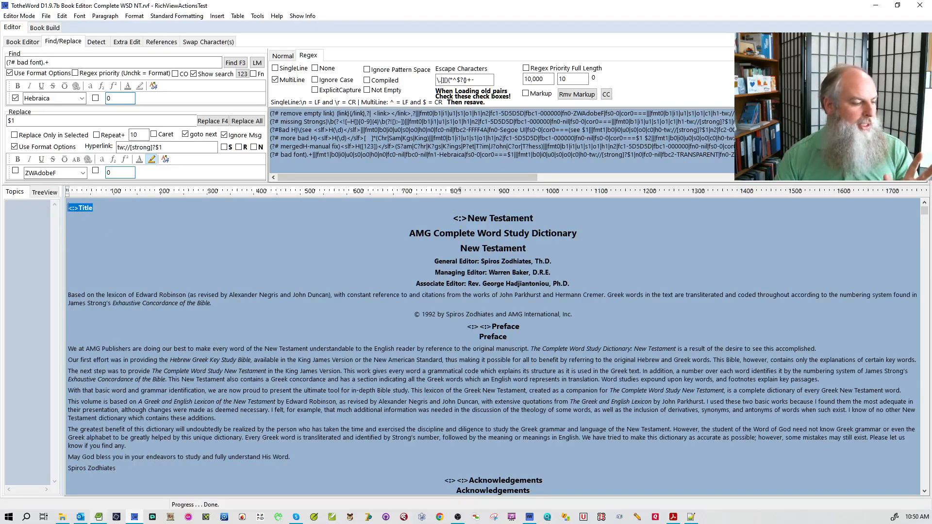
pyautogui.hotkey('alt', 'Tab')
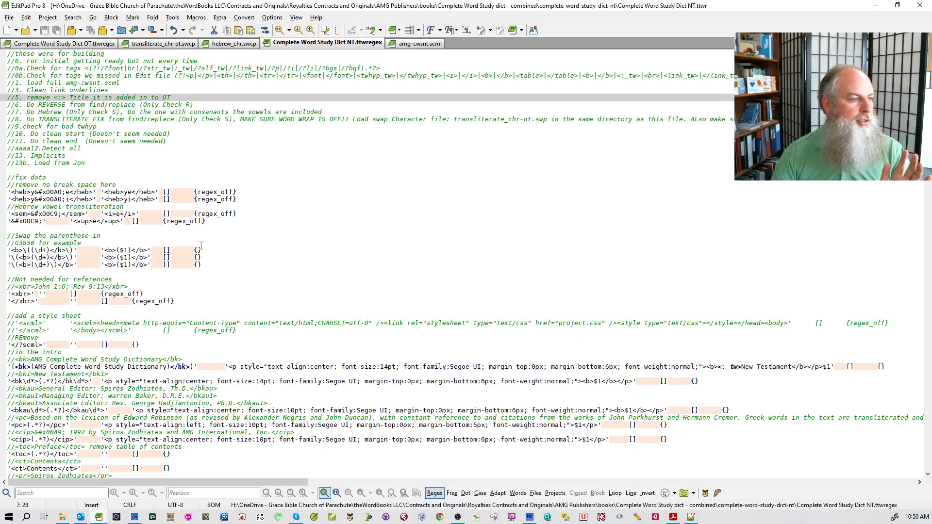
pyautogui.click(93, 103)
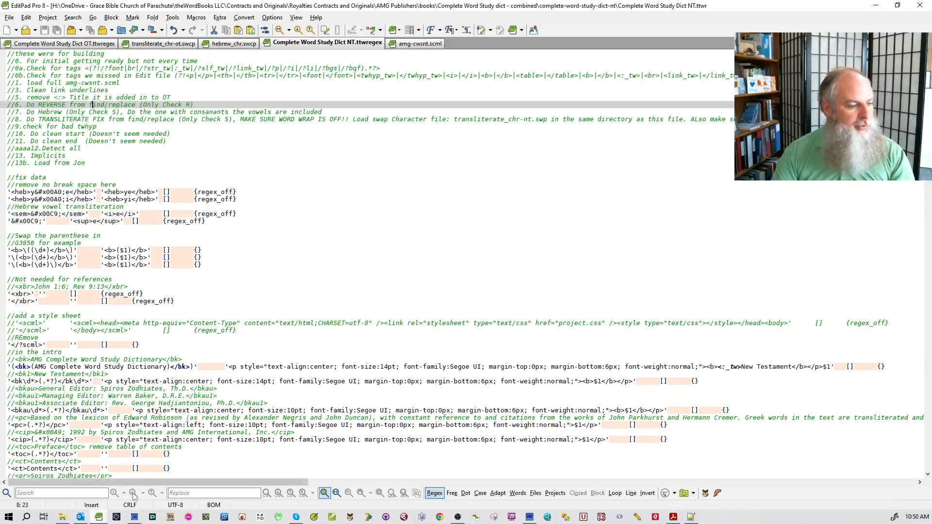
# - Switch back to the Book Editor, load the find/replace pairs from cwsdnt.frp and browse them to the Reverse pair
pyautogui.hotkey('alt', 'Tab')
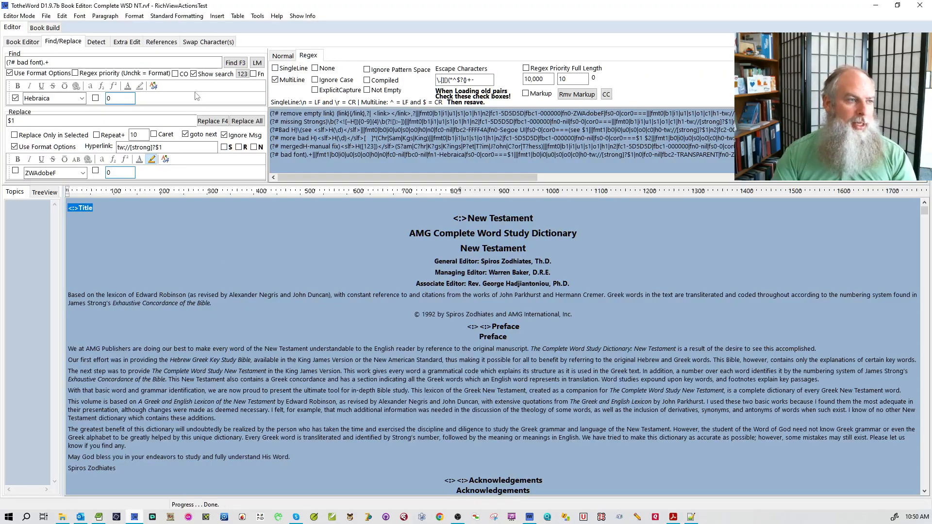
pyautogui.click(225, 41)
pyautogui.click(43, 42)
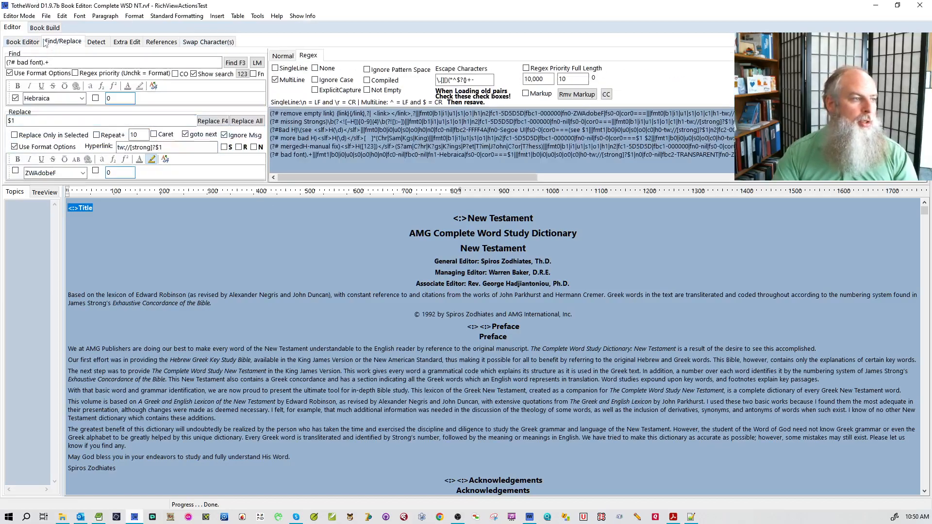
pyautogui.click(46, 16)
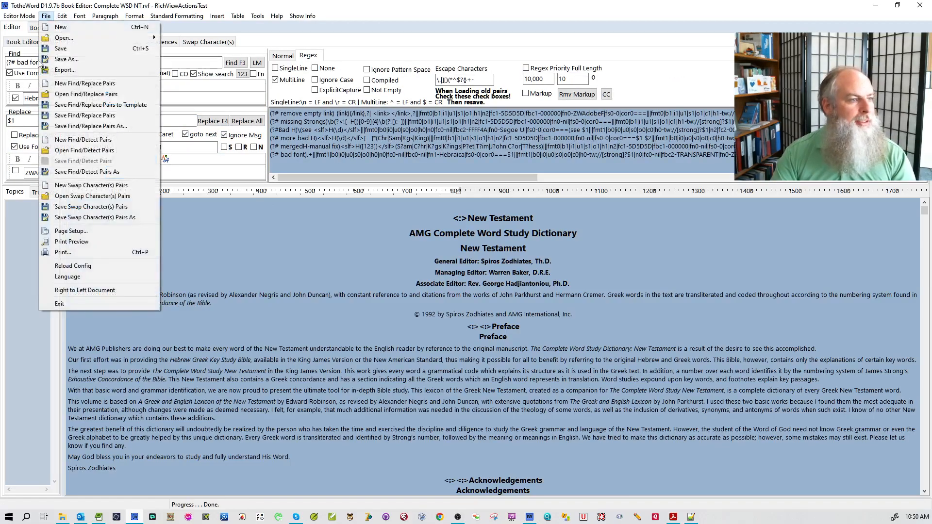
pyautogui.click(90, 99)
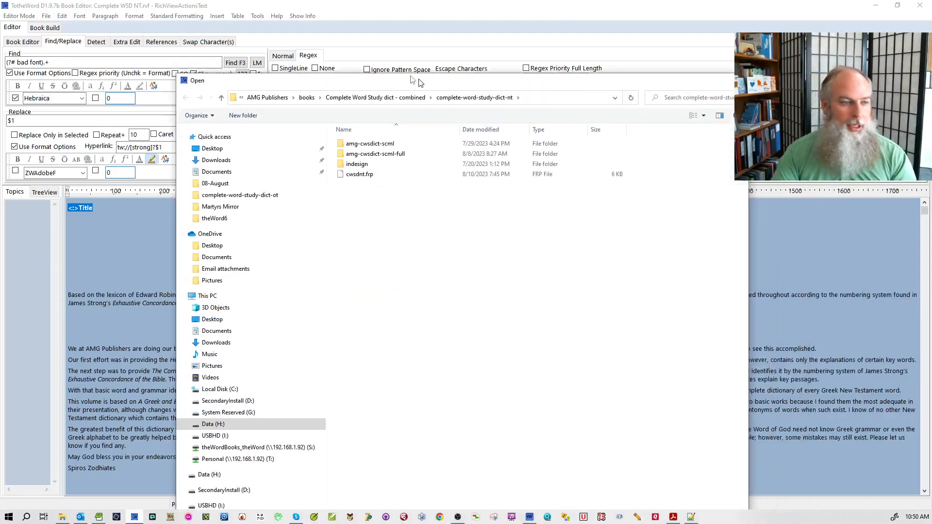
pyautogui.doubleClick(316, 157)
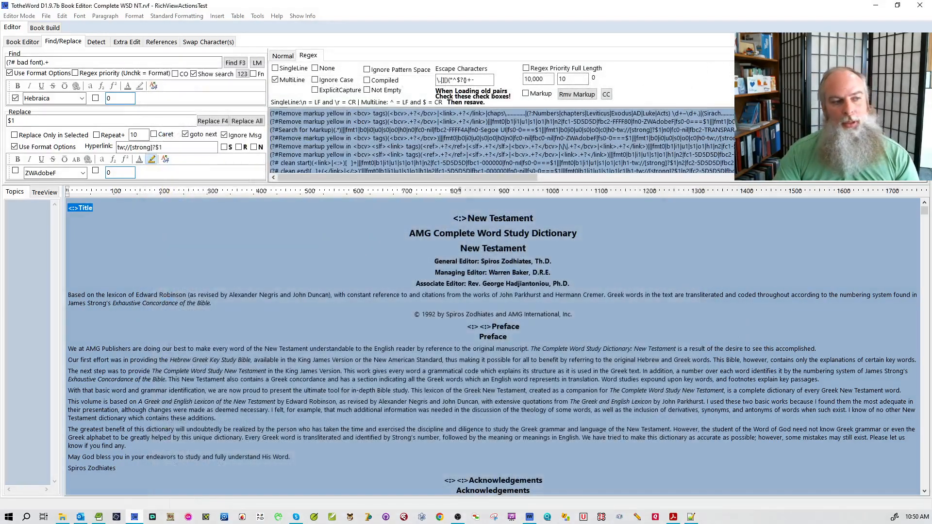
pyautogui.scroll(-2, 503, 141)
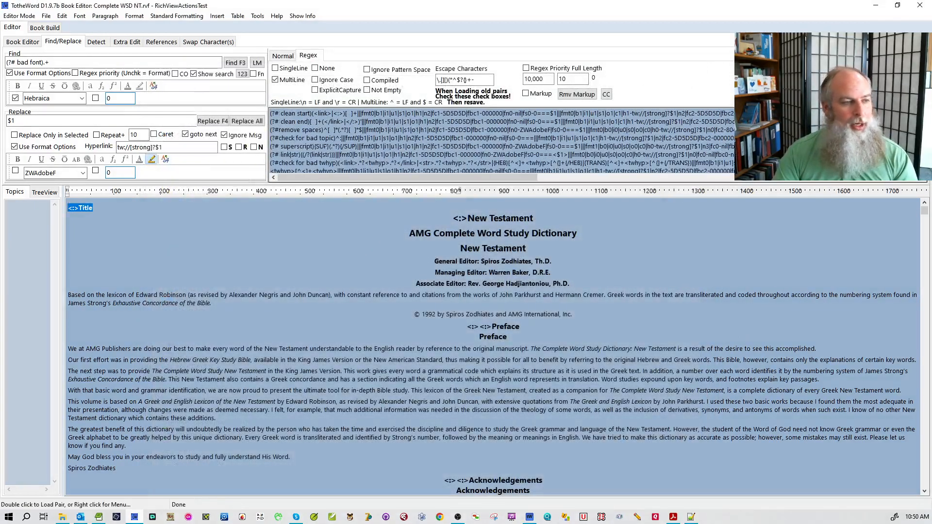
pyautogui.scroll(-2, 307, 148)
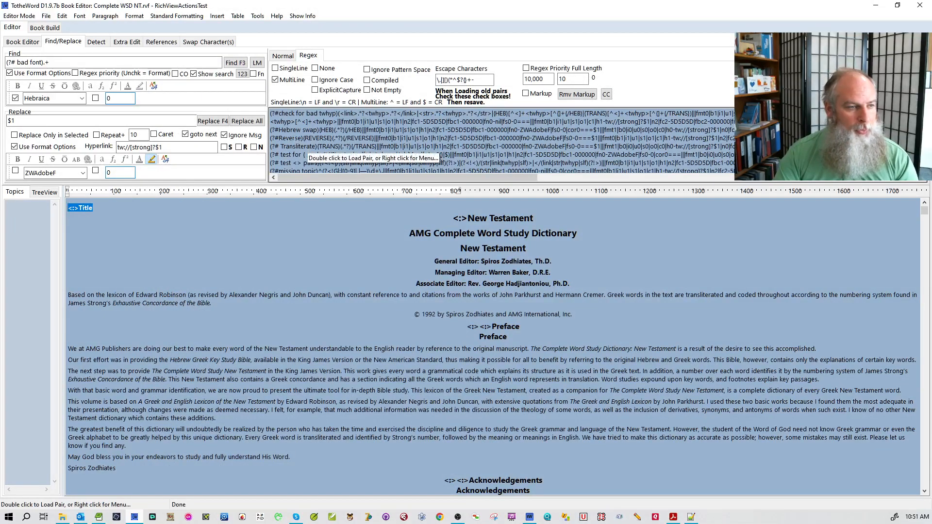
# - Load the Reverse find/replace pair, replace the first {REVERSE} match from the document's start with $1, and check the Hebrew tables
pyautogui.doubleClick(291, 138)
pyautogui.click(439, 215)
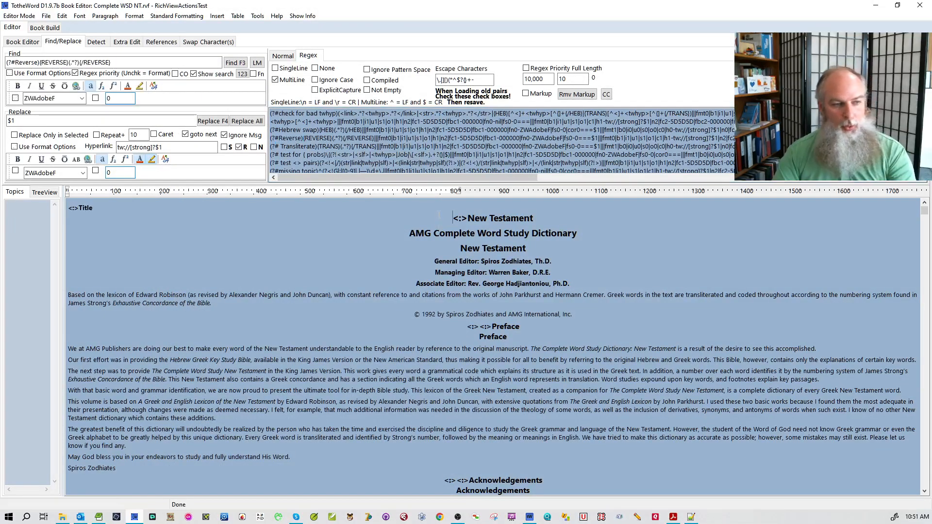
pyautogui.press('F3')
pyautogui.press('F4')
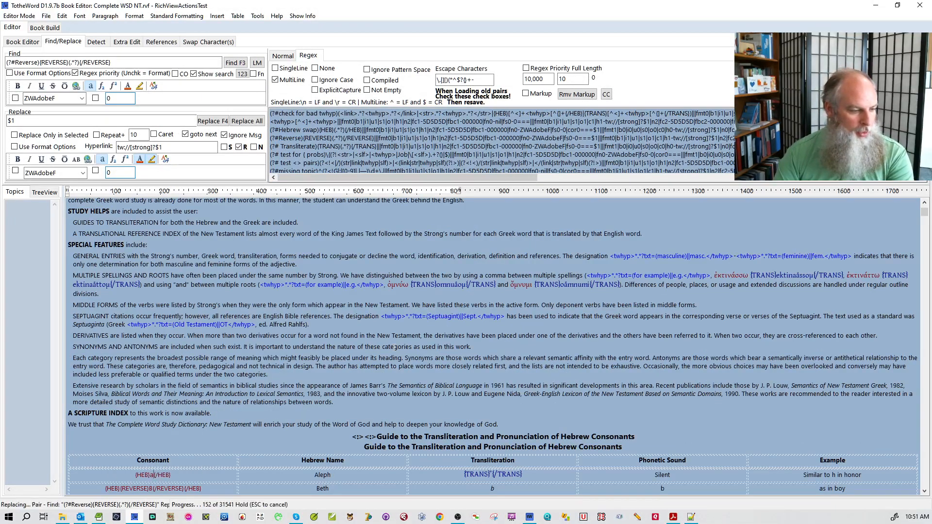
pyautogui.scroll(-10, 396, 347)
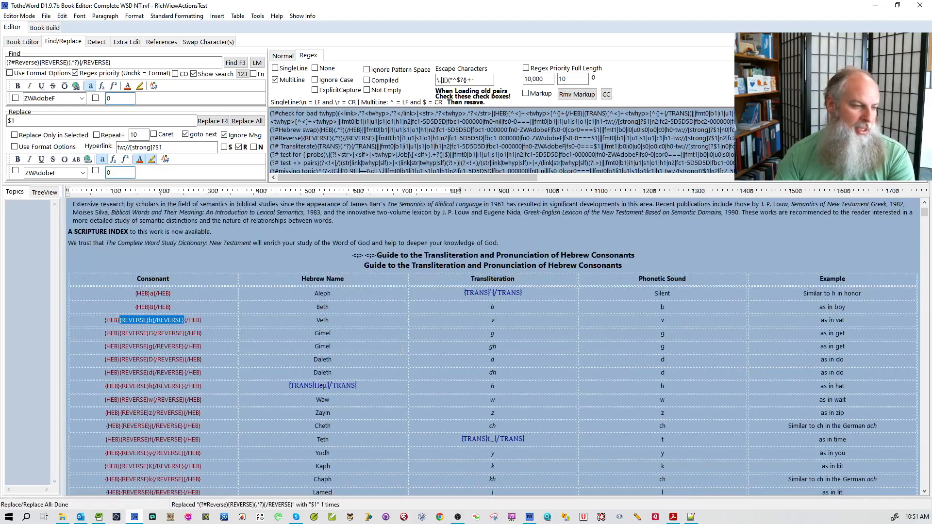
pyautogui.scroll(-5, 402, 349)
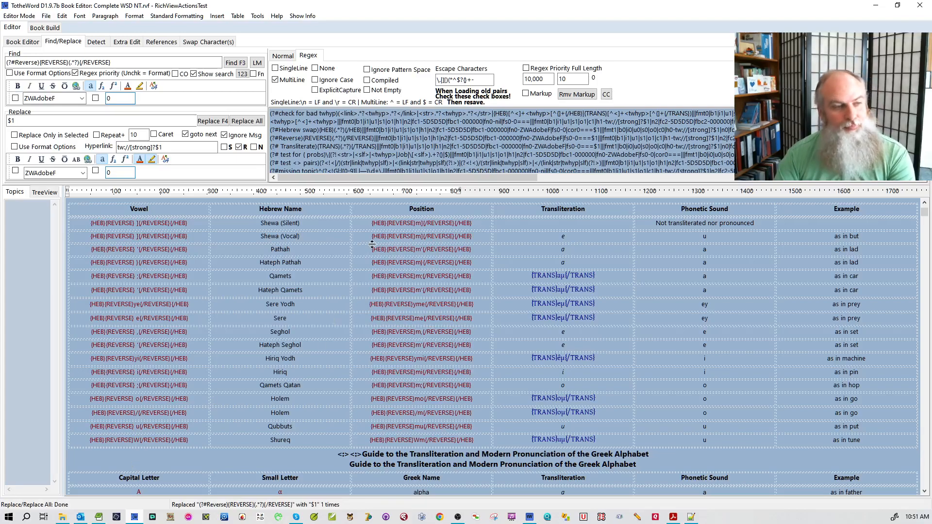
# - Check the Hebrew swap step in the EditPad notes, then load hebrew_chr.swcp as the Book Editor's swap character pairs
pyautogui.click(99, 517)
pyautogui.click(76, 114)
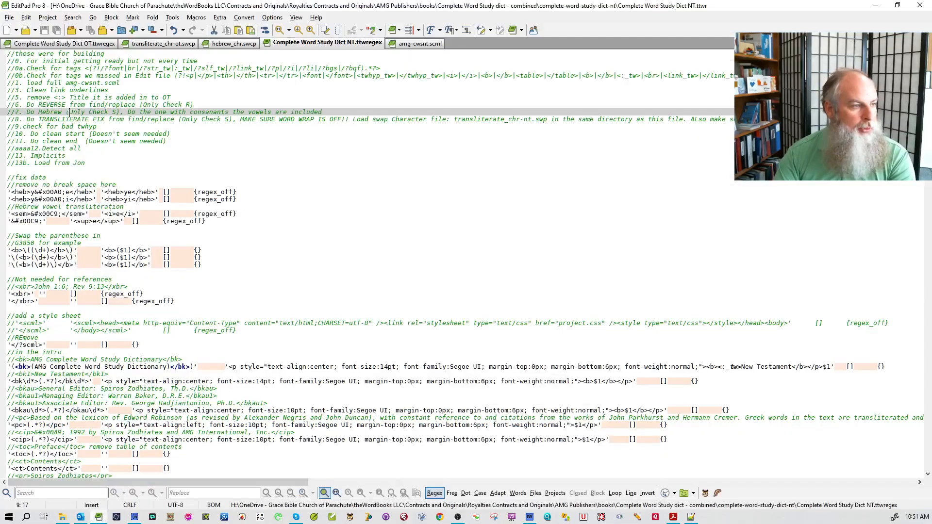
pyautogui.click(131, 518)
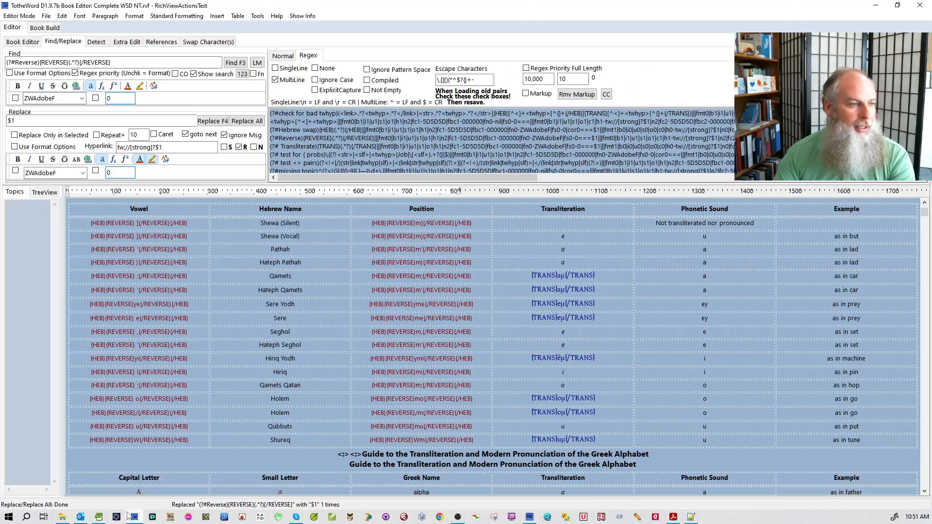
pyautogui.click(213, 43)
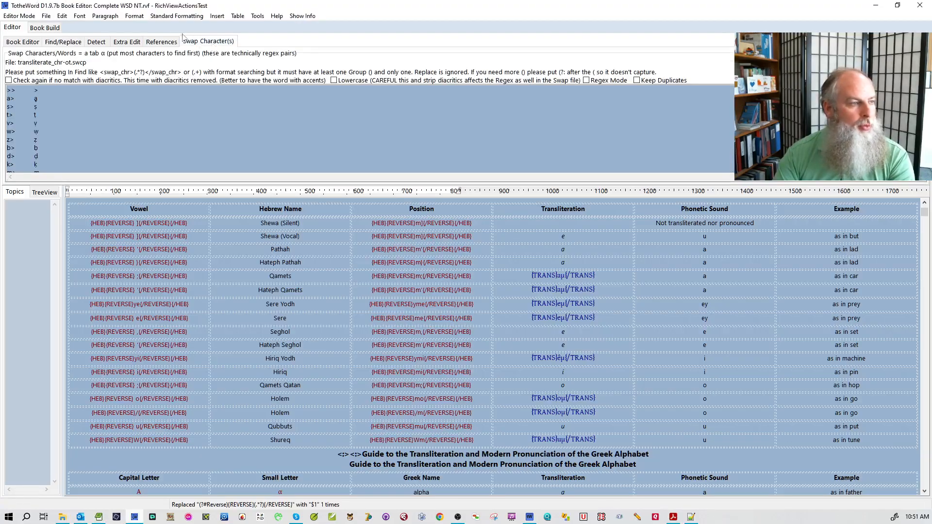
pyautogui.click(46, 16)
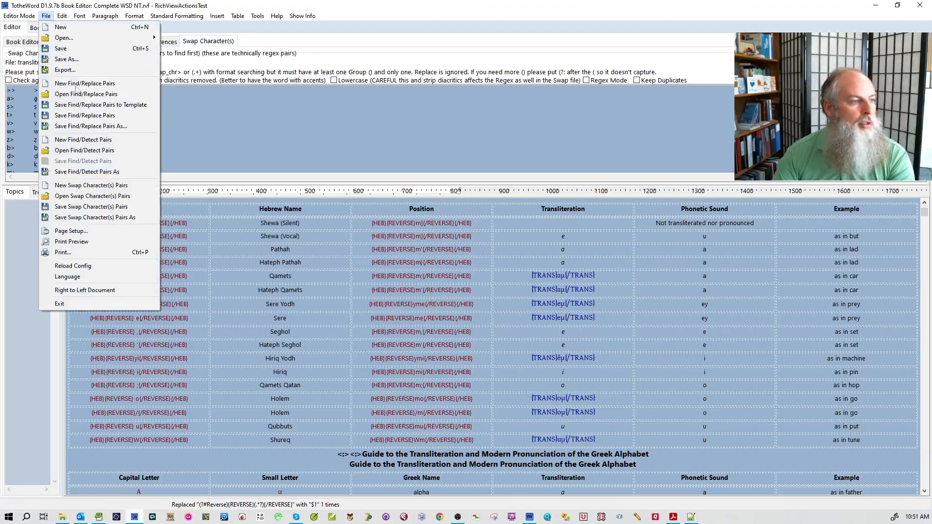
pyautogui.click(83, 195)
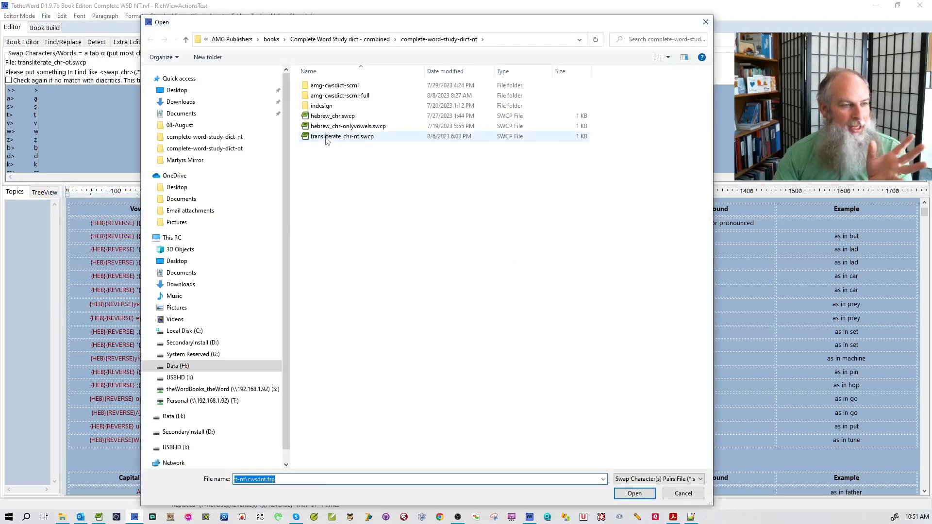
pyautogui.doubleClick(325, 116)
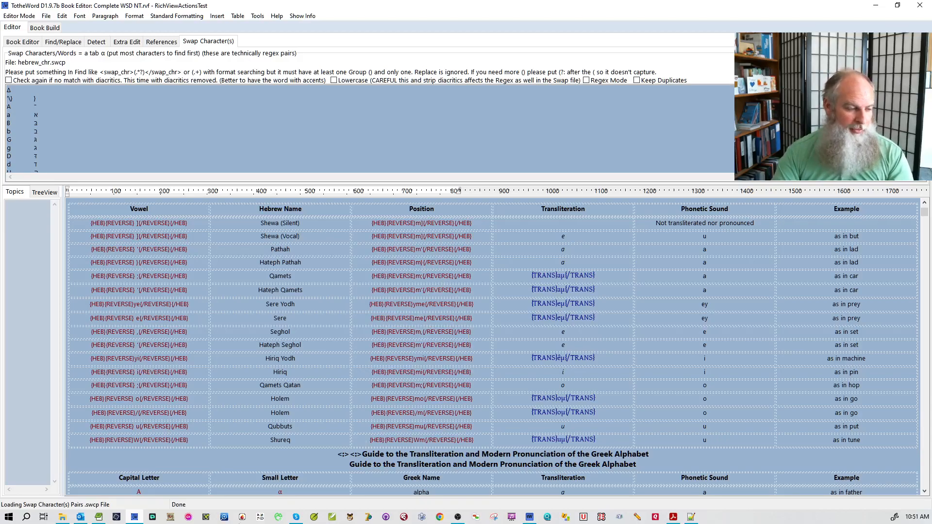
# - Check the "8. Do TRANSLITERATE FIX" step in the EditPad notes and return to the Book Editor
pyautogui.click(98, 517)
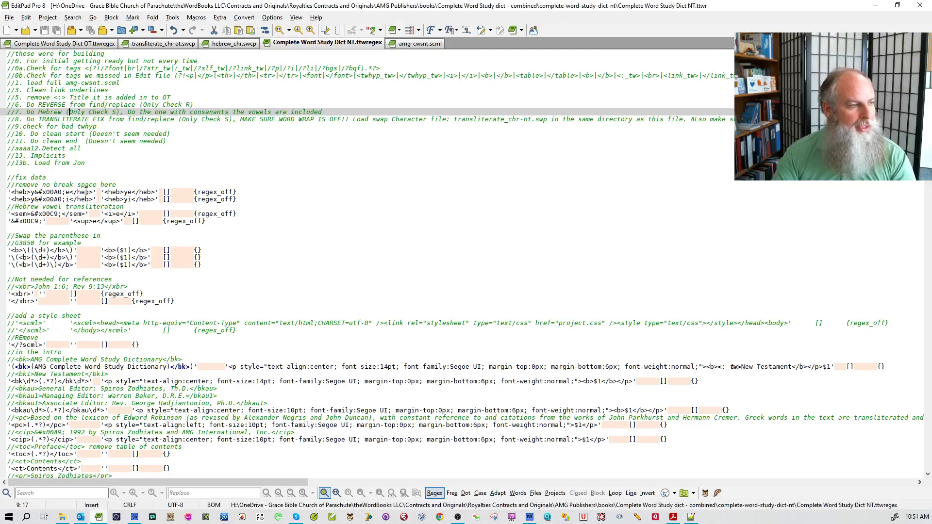
pyautogui.click(65, 119)
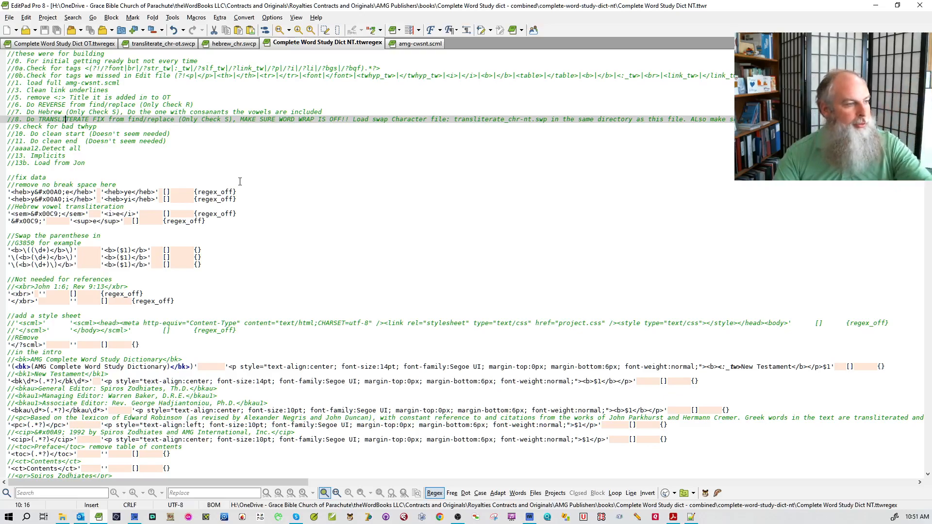
pyautogui.click(134, 517)
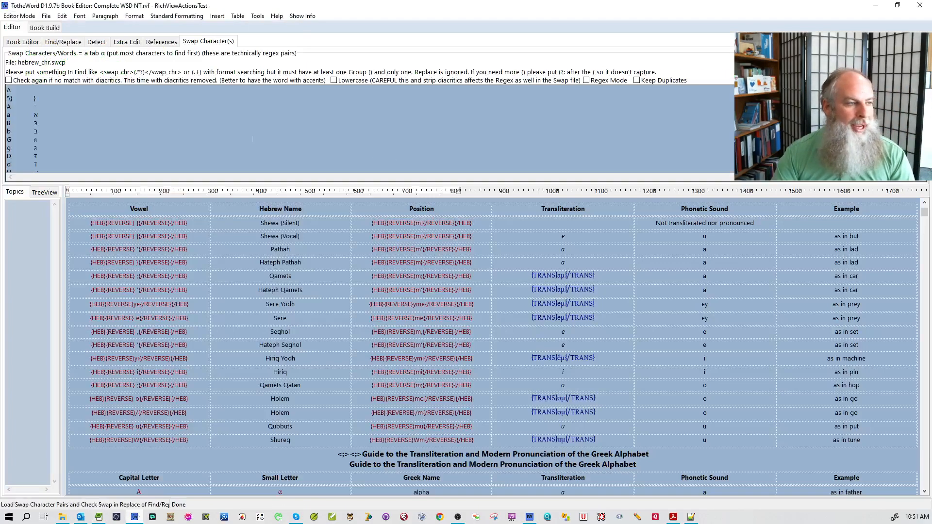
# - Search the document from the New Testament heading for bad twhyp tags with <twhyp>[^<]+<twhyp>
pyautogui.click(63, 42)
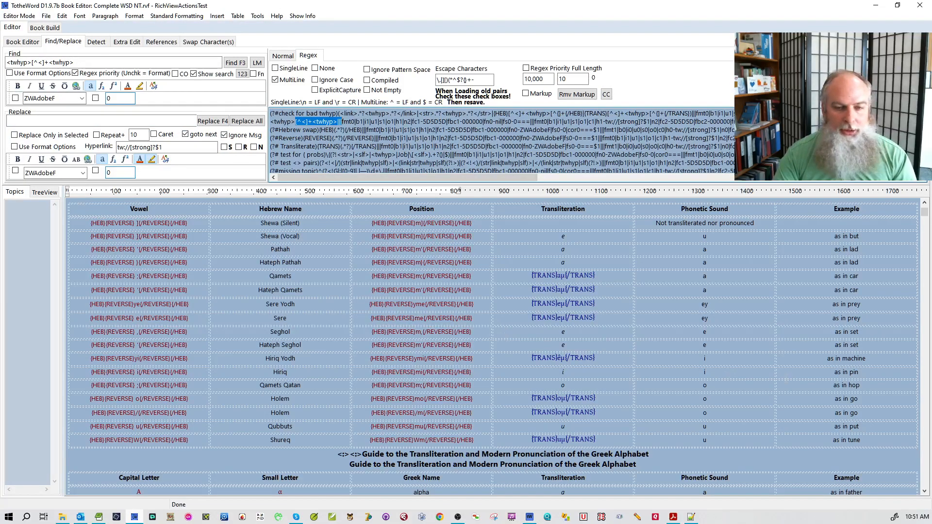
pyautogui.moveTo(927, 213); pyautogui.dragTo(925, 201)
pyautogui.click(441, 215)
pyautogui.press('F3')
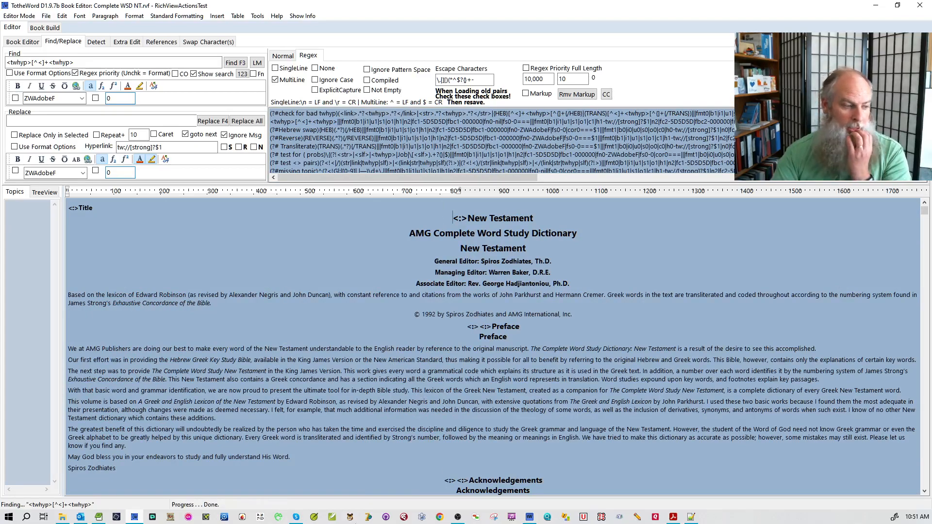
# - Review the clean start, clean end and "Detect all" steps in the EditPad notes
pyautogui.click(98, 518)
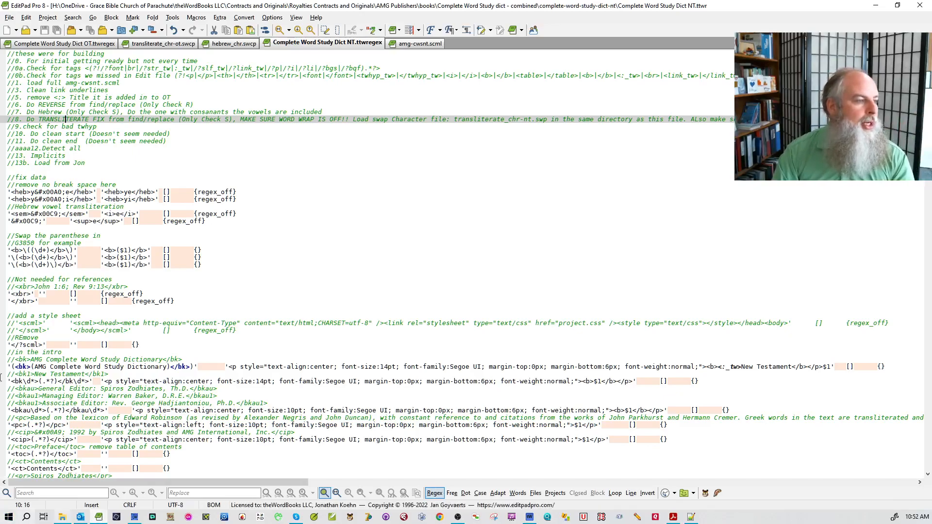
pyautogui.click(136, 140)
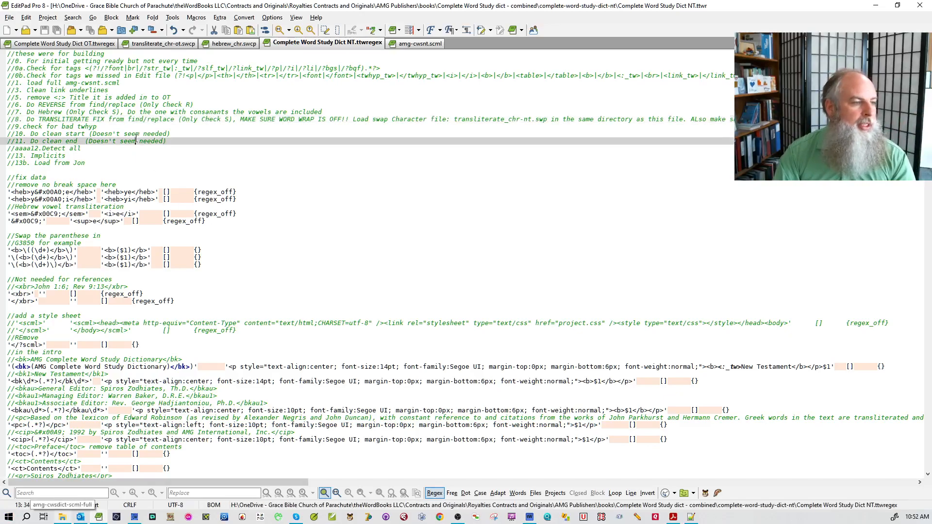
pyautogui.click(77, 149)
pyautogui.moveTo(35, 149); pyautogui.dragTo(22, 152)
pyautogui.doubleClick(18, 150)
pyautogui.press('Left')
pyautogui.press('Left')
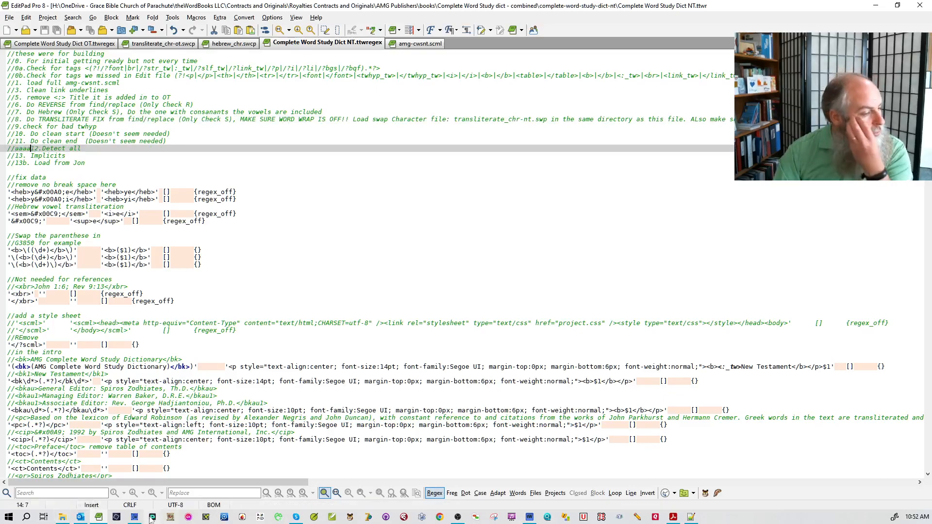
# - Switch to the Book Editor and mark the Bible references that are not links, using the "Regular Jon" expression
pyautogui.click(134, 517)
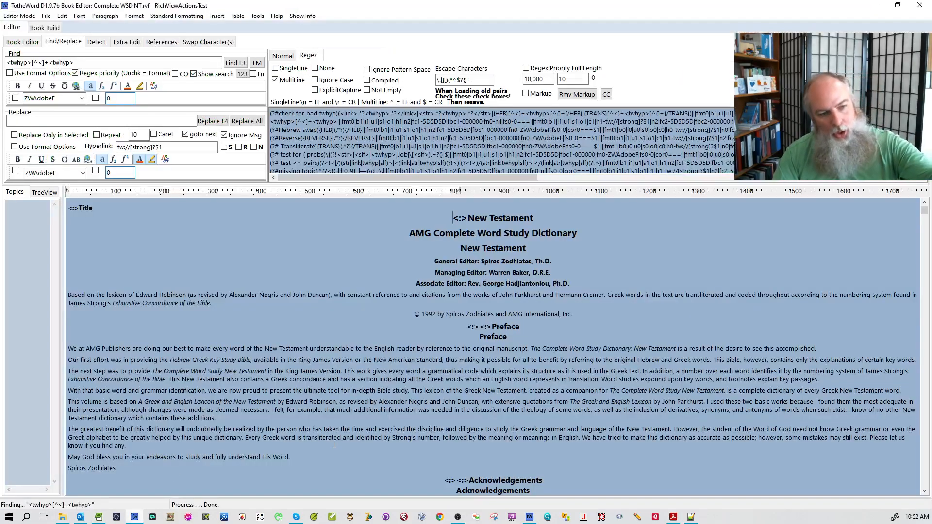
pyautogui.click(96, 42)
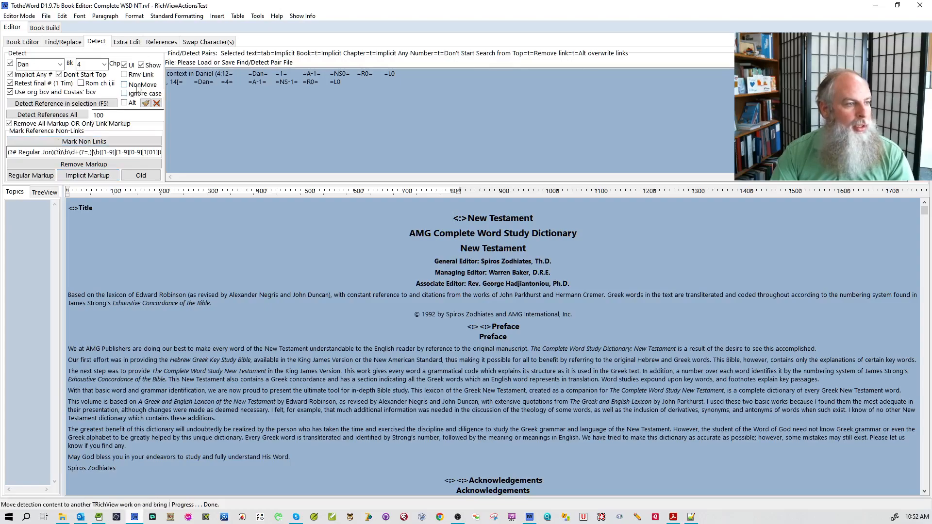
pyautogui.click(101, 143)
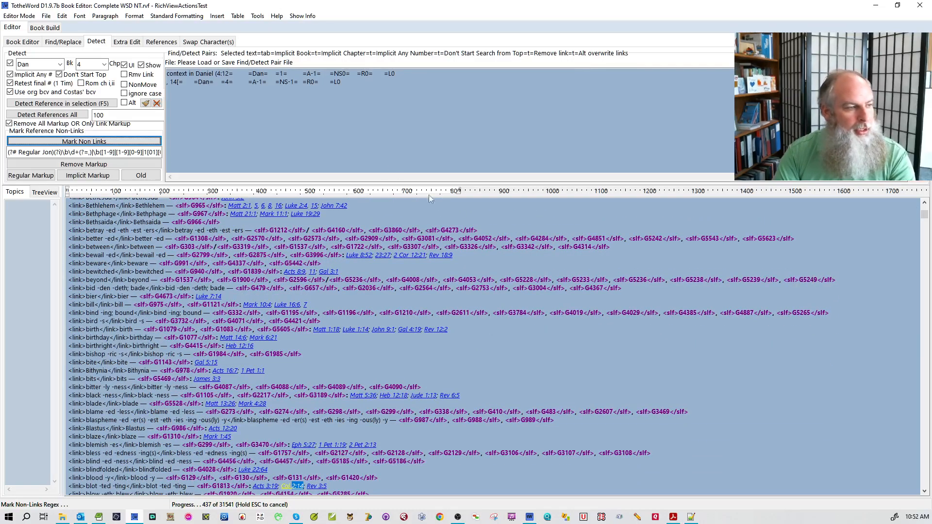
pyautogui.click(35, 151)
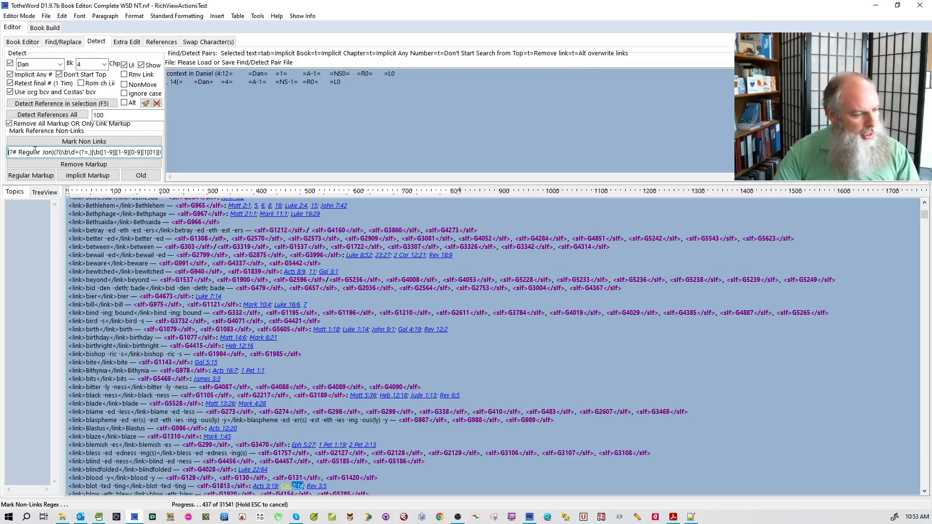
# - Check the "13b. Load from Jon" step in the EditPad notes and return to the Book Editor
pyautogui.click(99, 518)
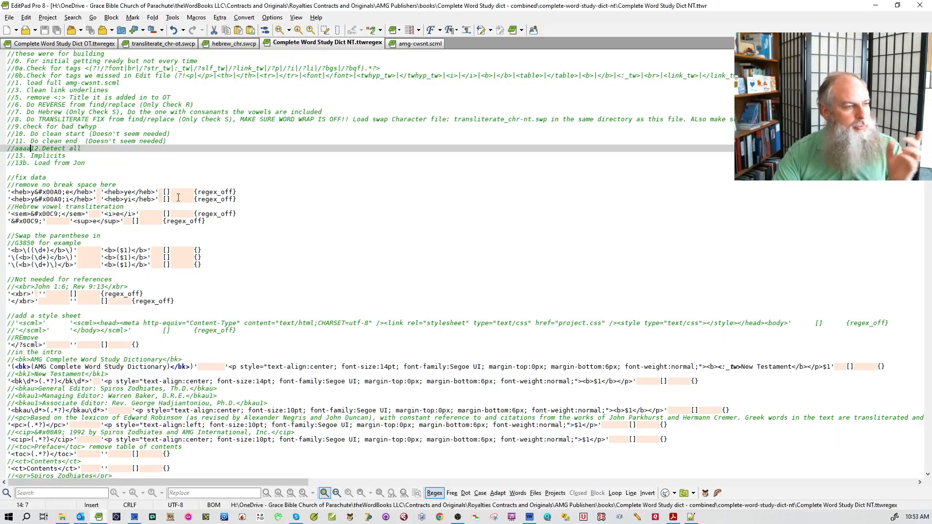
pyautogui.click(57, 163)
pyautogui.click(135, 518)
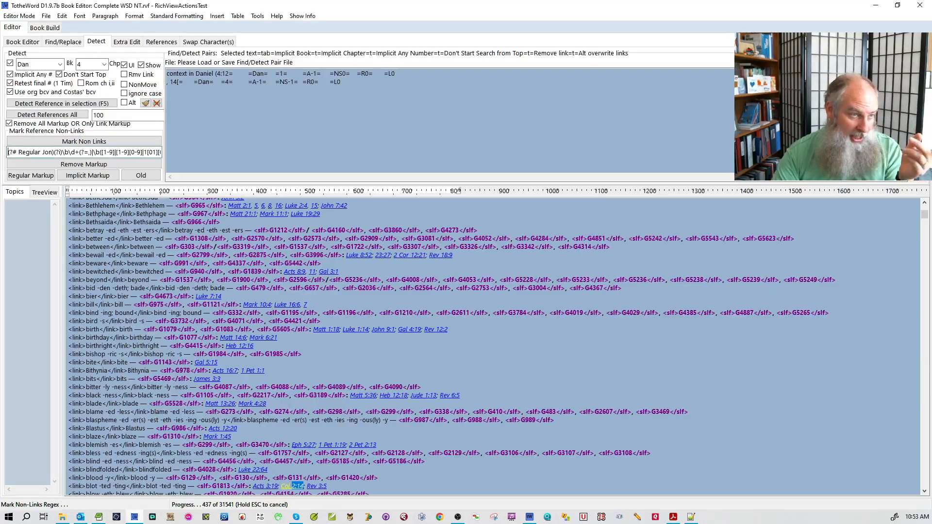
pyautogui.click(76, 43)
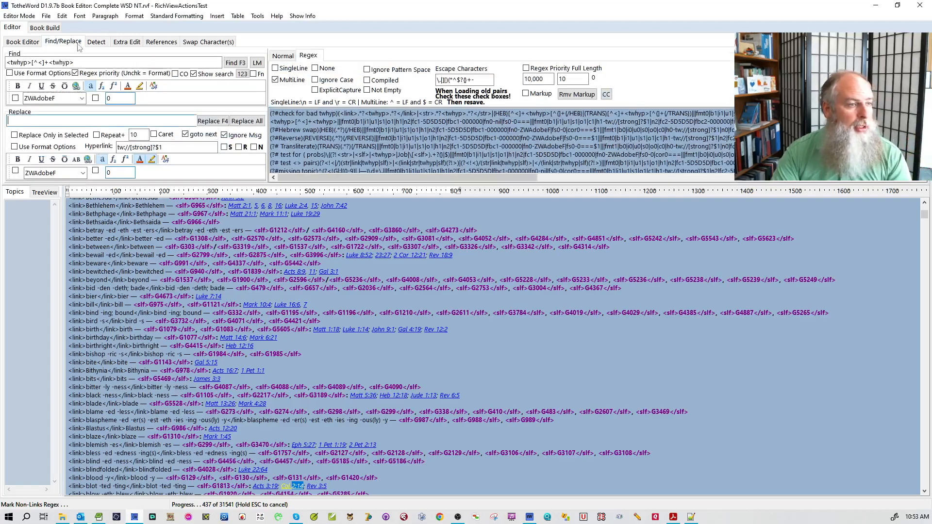
pyautogui.click(47, 16)
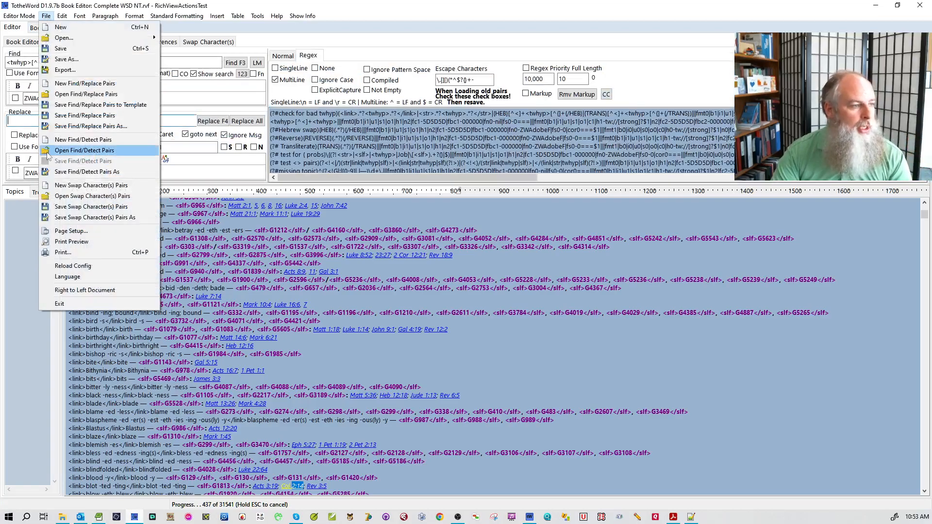
pyautogui.click(54, 94)
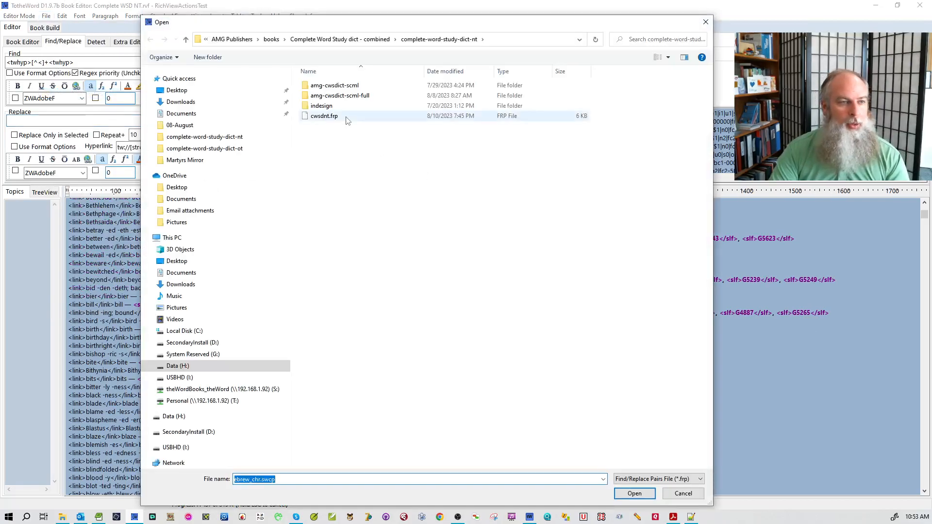
pyautogui.click(684, 493)
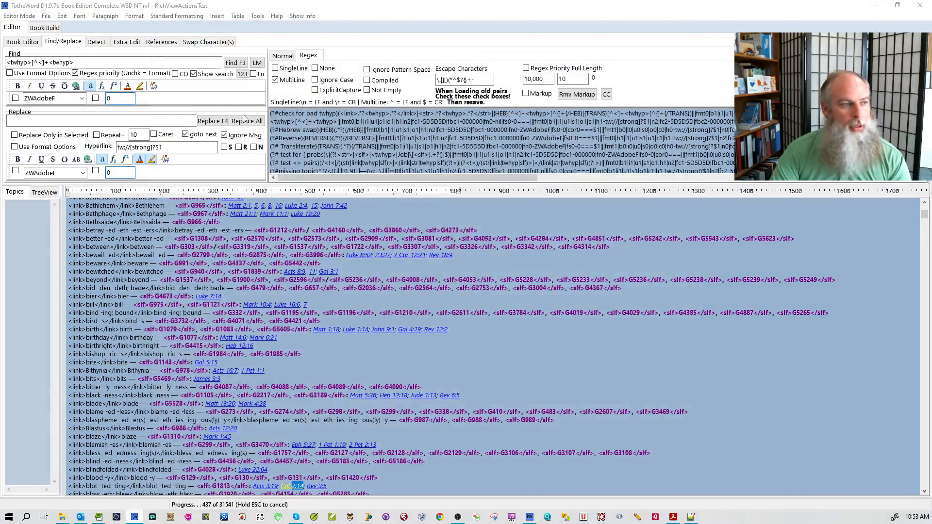
# - Load the find/detect pairs from wordstudy IMPLICITS GREEK.fdp for reference detection
pyautogui.click(97, 43)
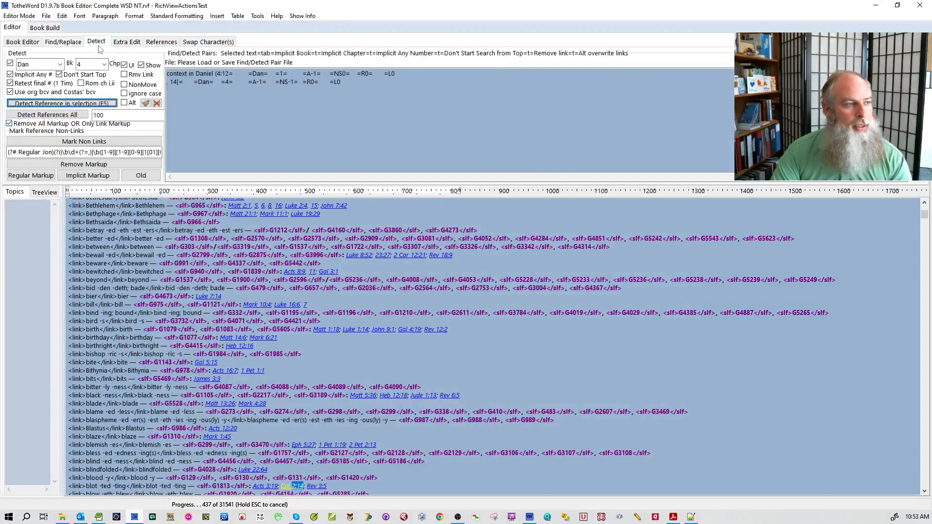
pyautogui.click(47, 19)
pyautogui.click(74, 152)
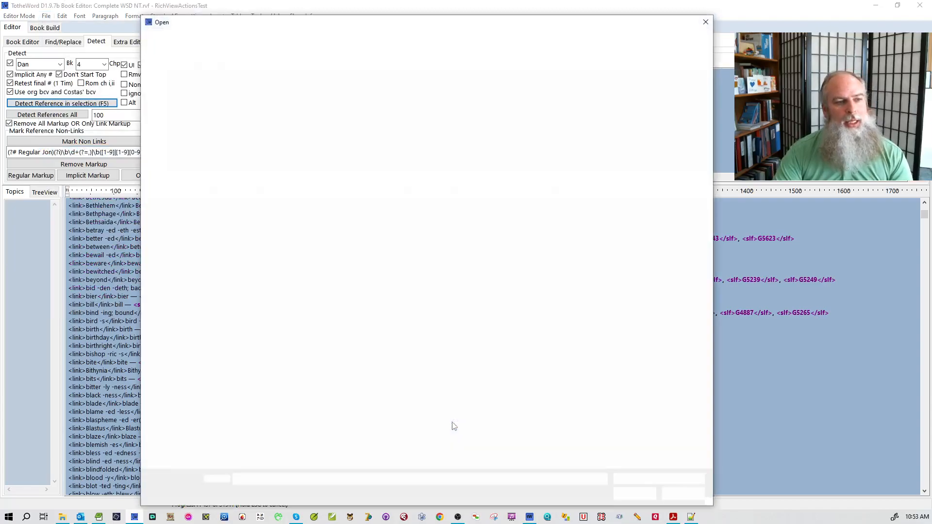
pyautogui.click(342, 119)
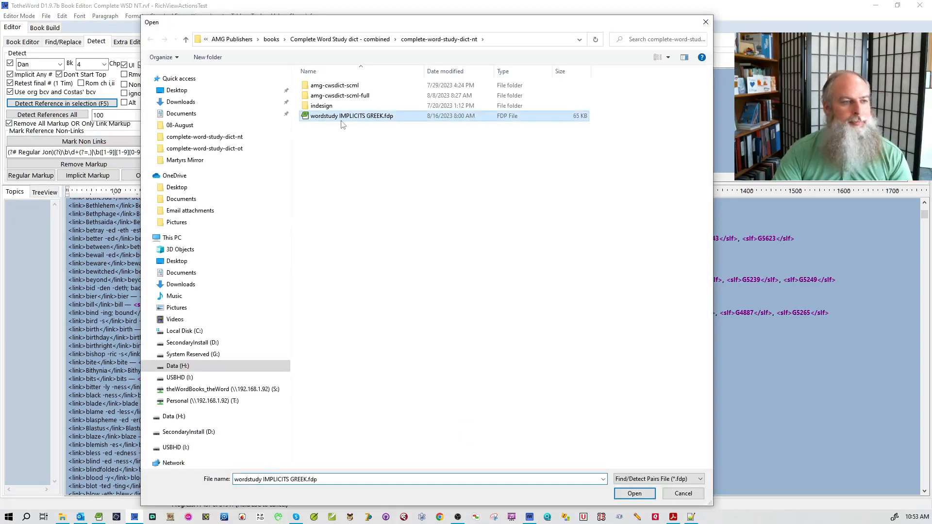
pyautogui.doubleClick(342, 117)
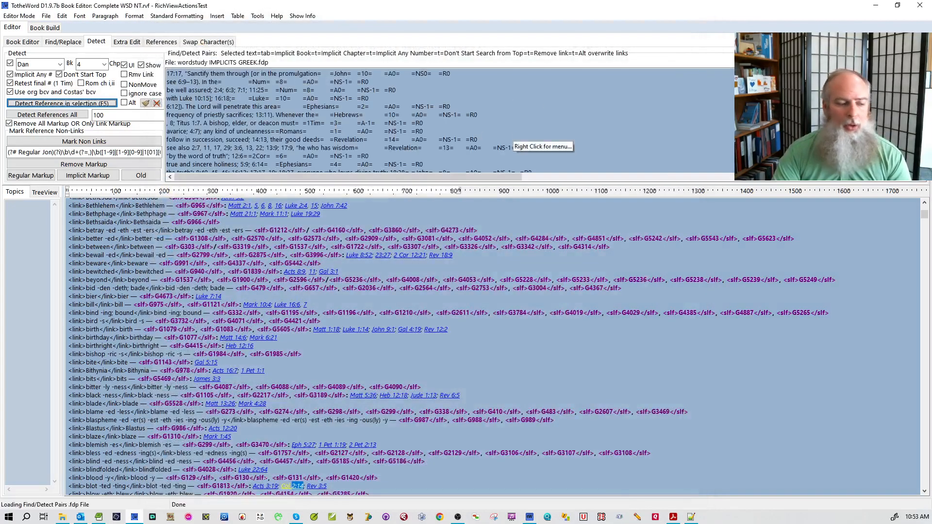
# - Open wordstudy IMPLICITS GREEK.fdp from the complete-word-study-dict-nt folder in EditPad to view its pairs
pyautogui.click(65, 519)
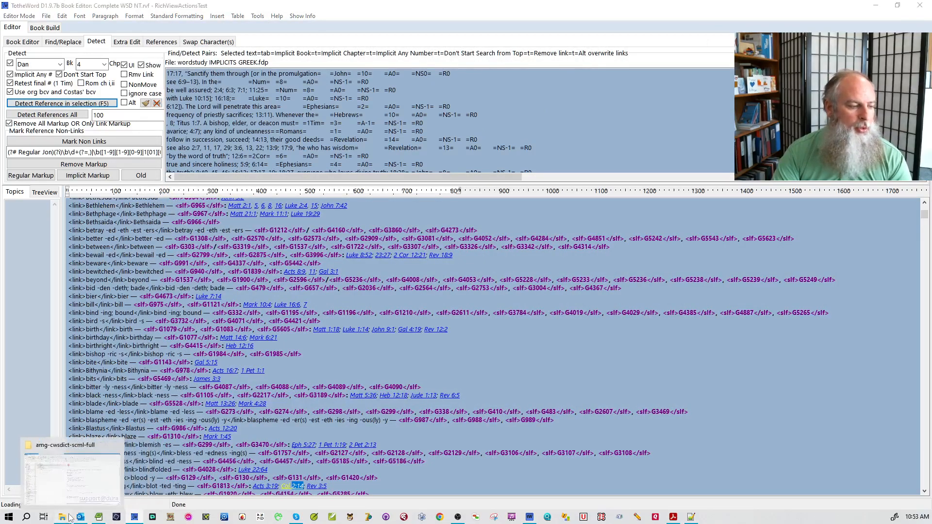
pyautogui.click(503, 77)
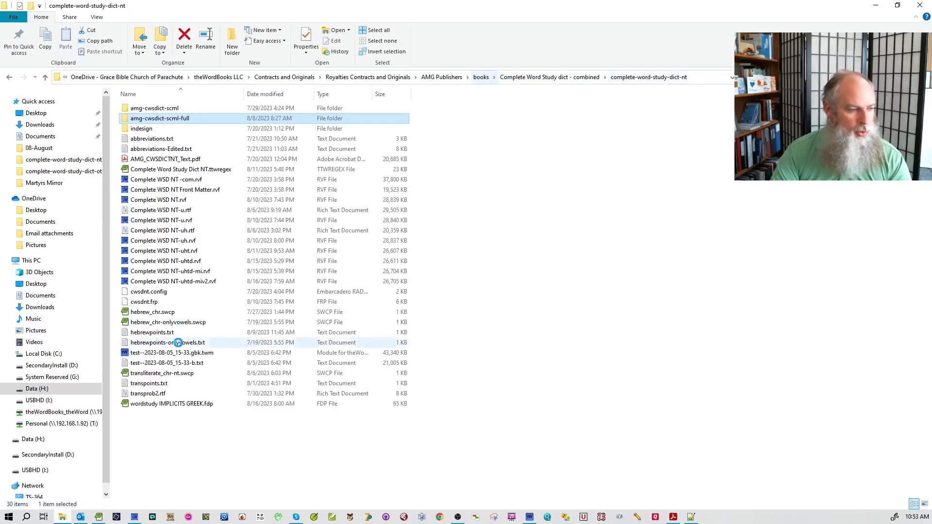
pyautogui.click(140, 404)
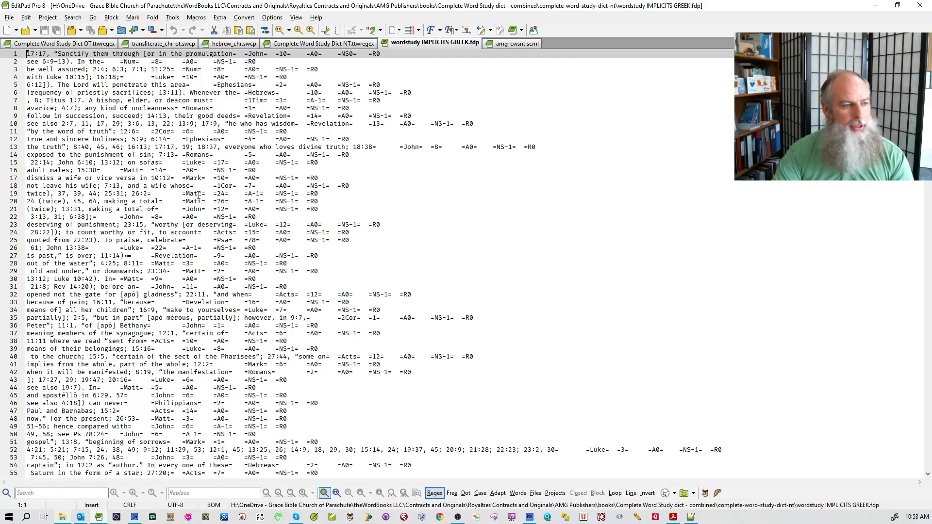
# - Look through the find/detect pairs in wordstudy IMPLICITS GREEK.fdp to the end and close the file
pyautogui.scroll(-19, 366, 233)
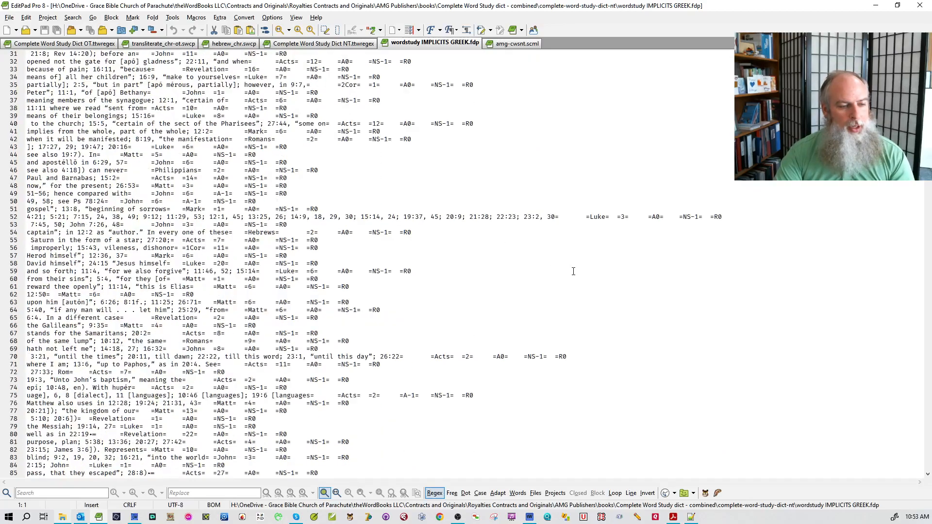
pyautogui.scroll(-20, 366, 233)
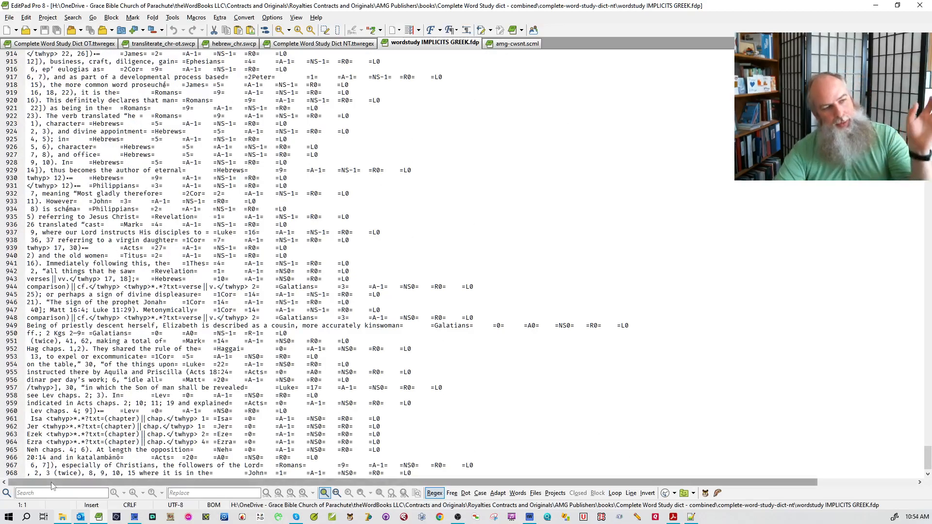
pyautogui.rightClick(407, 48)
pyautogui.click(408, 53)
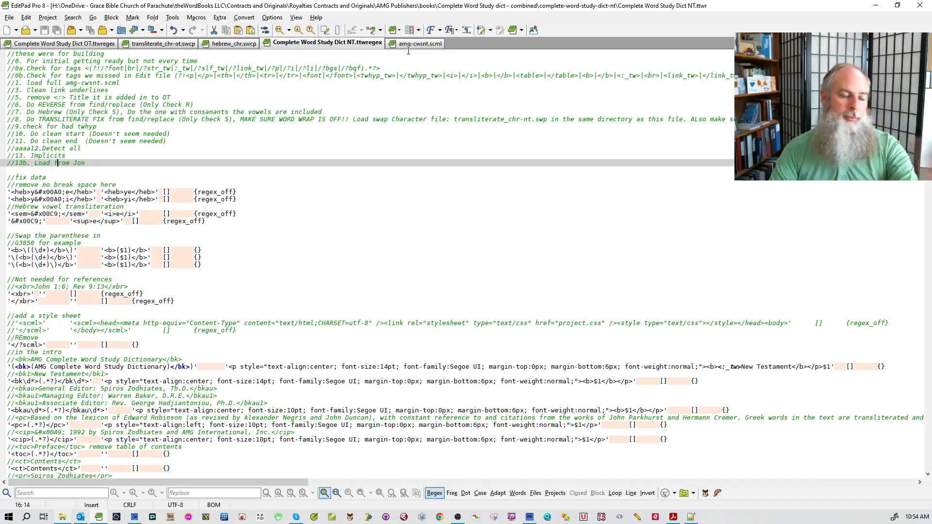
# - Switch to the Book Editor and back to EditPad to check the "13. Implicits" step in the notes
pyautogui.click(132, 517)
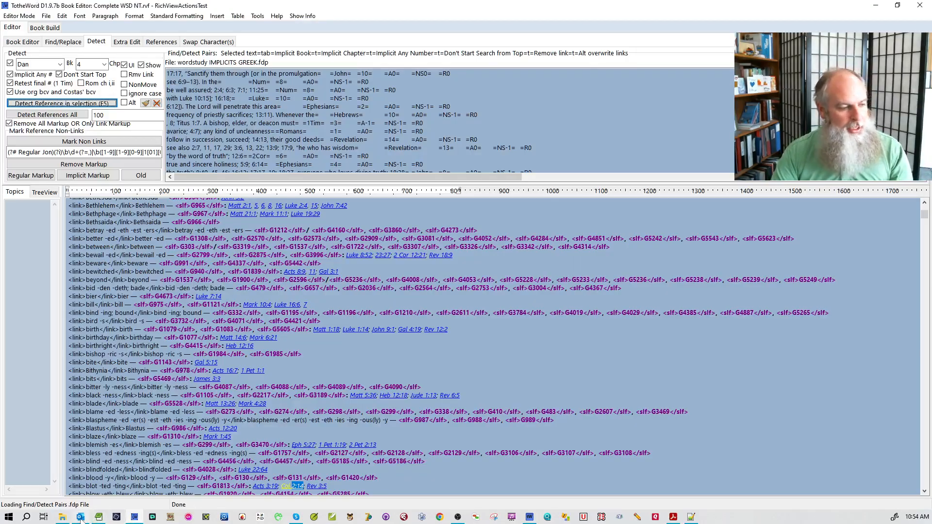
pyautogui.click(98, 517)
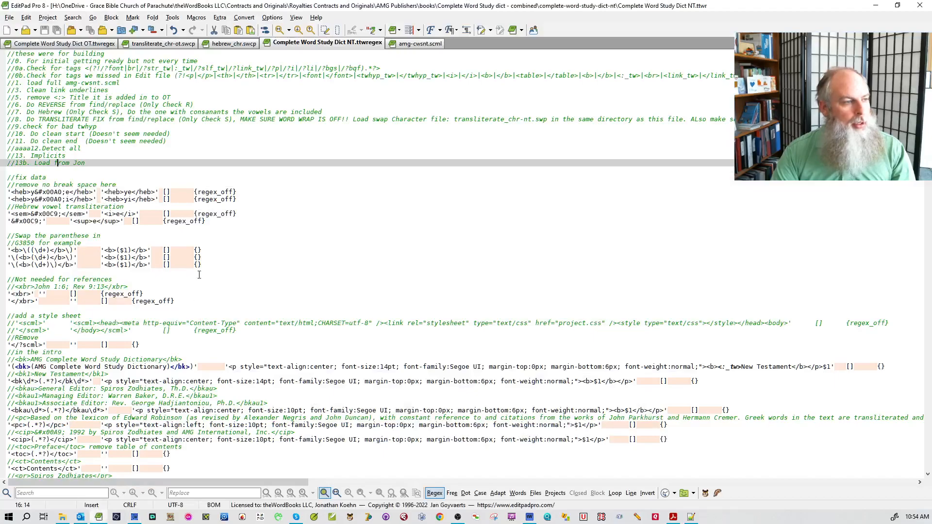
pyautogui.click(143, 153)
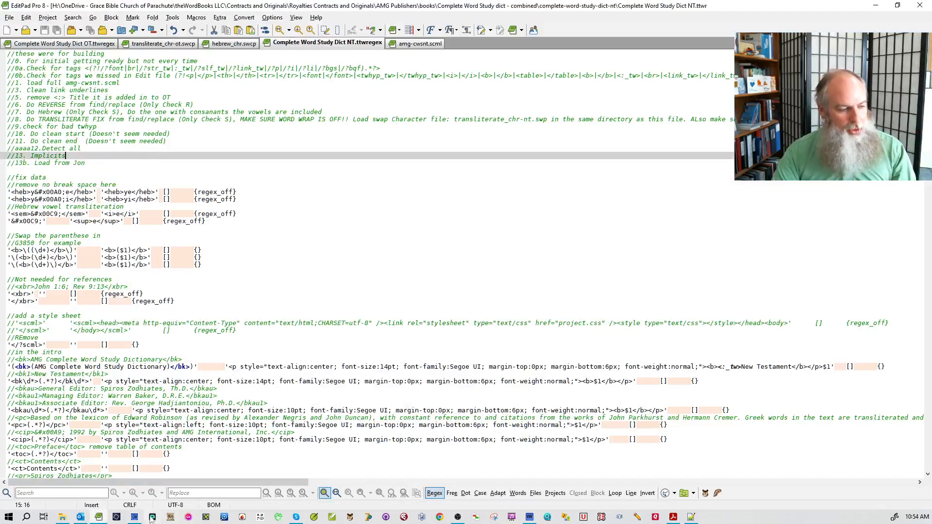
# - Open Complete WS Dict.rvf from the "Complete Word Study dict - combined" folder in the Book Editor, discarding changes to Complete WSD NT.rvf
pyautogui.click(138, 517)
pyautogui.click(47, 16)
pyautogui.moveTo(63, 37)
pyautogui.moveTo(190, 38)
pyautogui.click(231, 73)
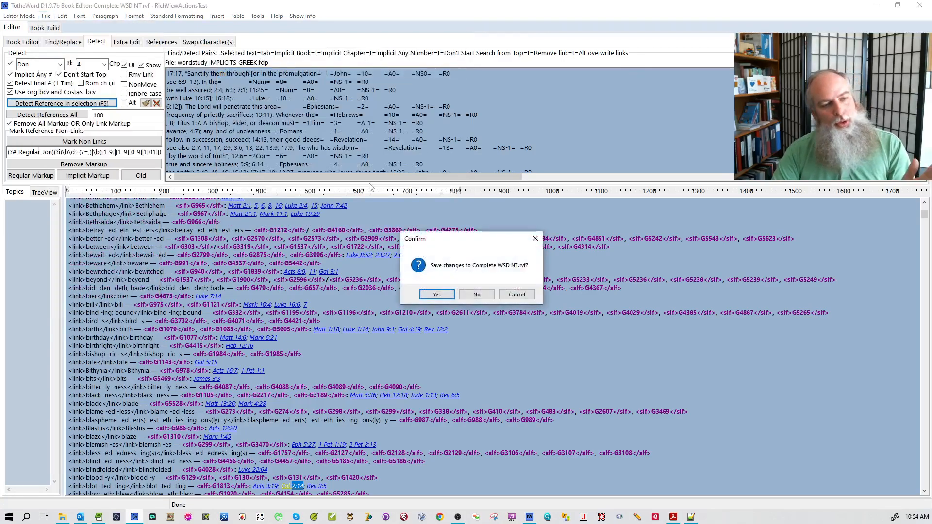
pyautogui.click(471, 295)
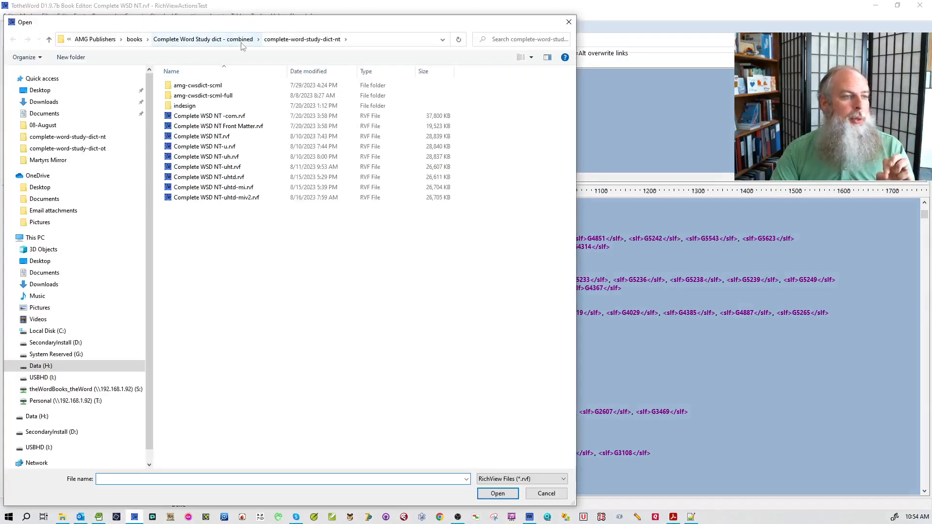
pyautogui.click(242, 42)
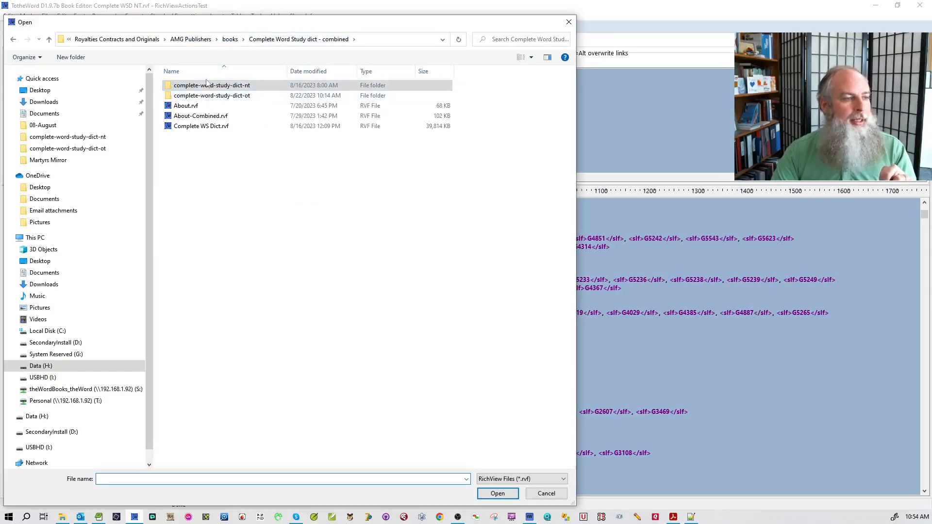
pyautogui.click(217, 127)
pyautogui.doubleClick(217, 127)
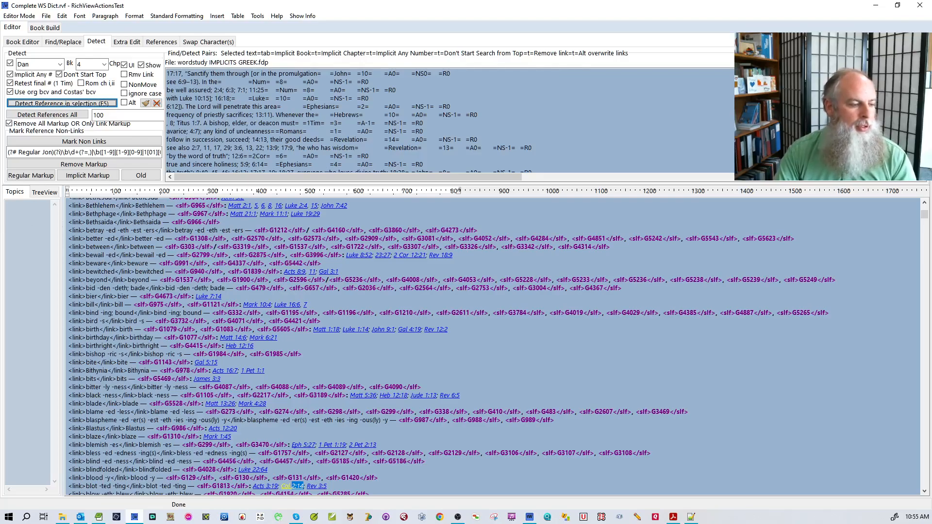
# - Close EditPad and go to the Old Testament title page at the start of the combined dictionary in the Book Editor
pyautogui.click(101, 518)
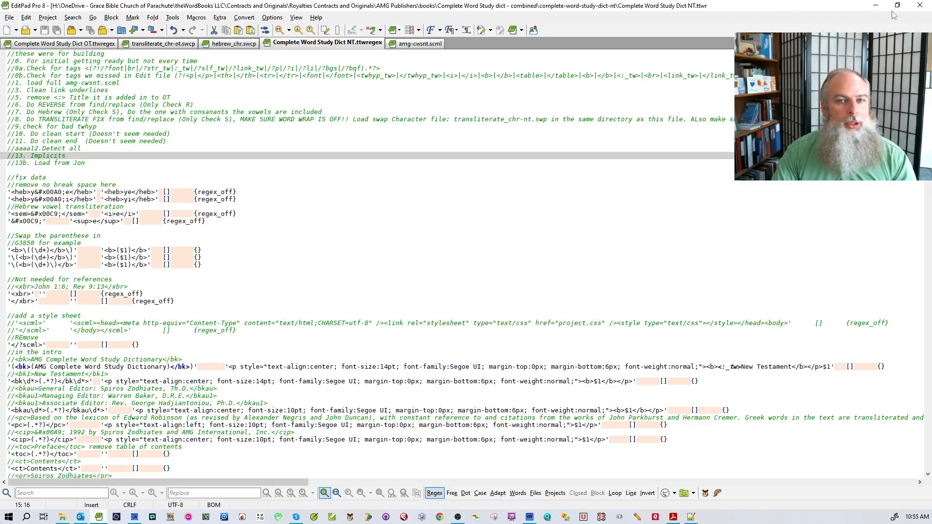
pyautogui.click(921, 6)
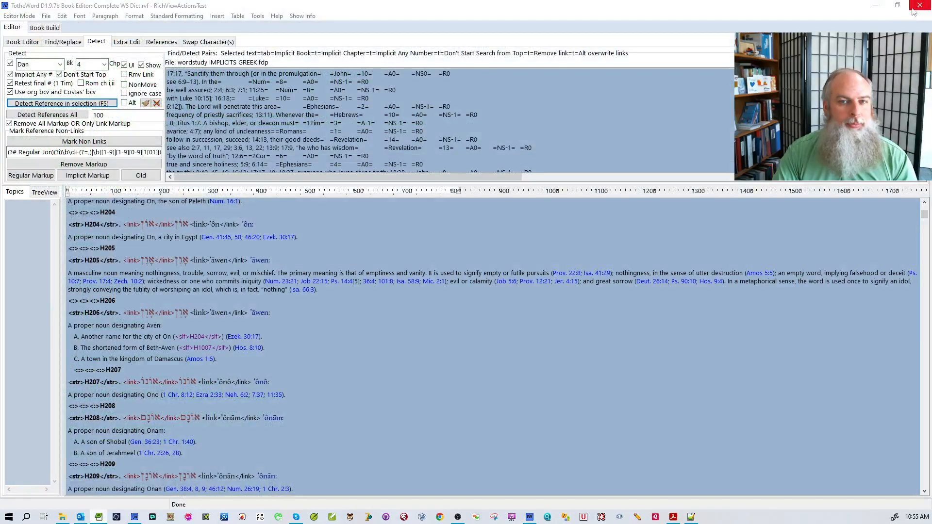
pyautogui.click(286, 344)
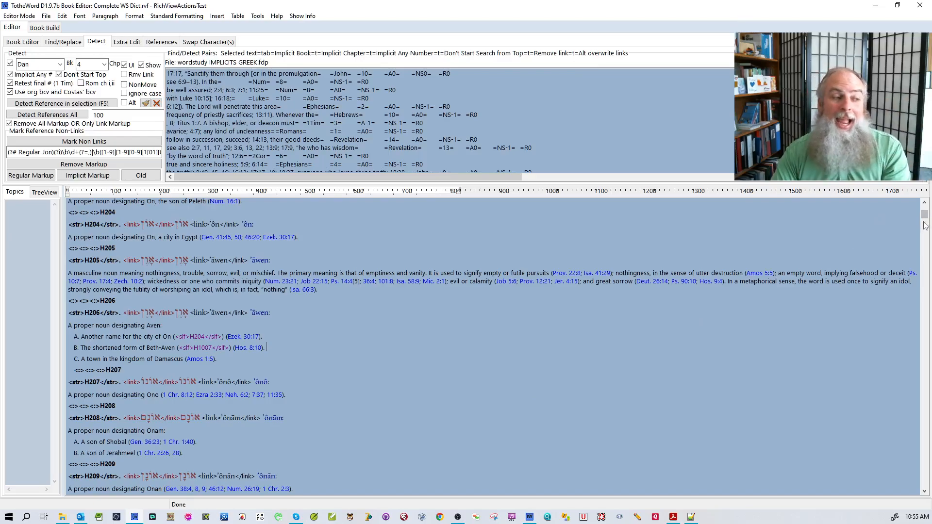
pyautogui.moveTo(925, 225); pyautogui.dragTo(925, 207)
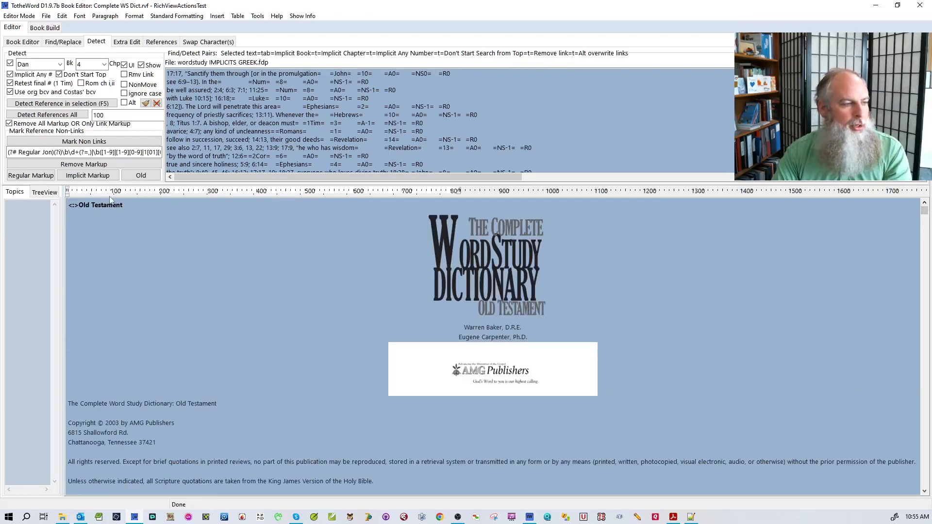
# - Load the combined Old & New Testament dictionary's .config file into the Book Build configuration
pyautogui.click(50, 29)
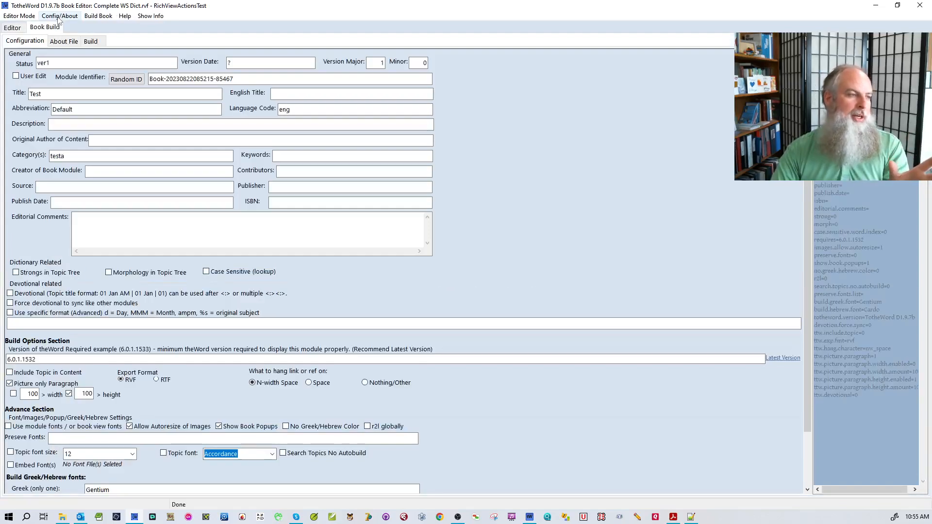
pyautogui.click(58, 16)
pyautogui.moveTo(62, 27)
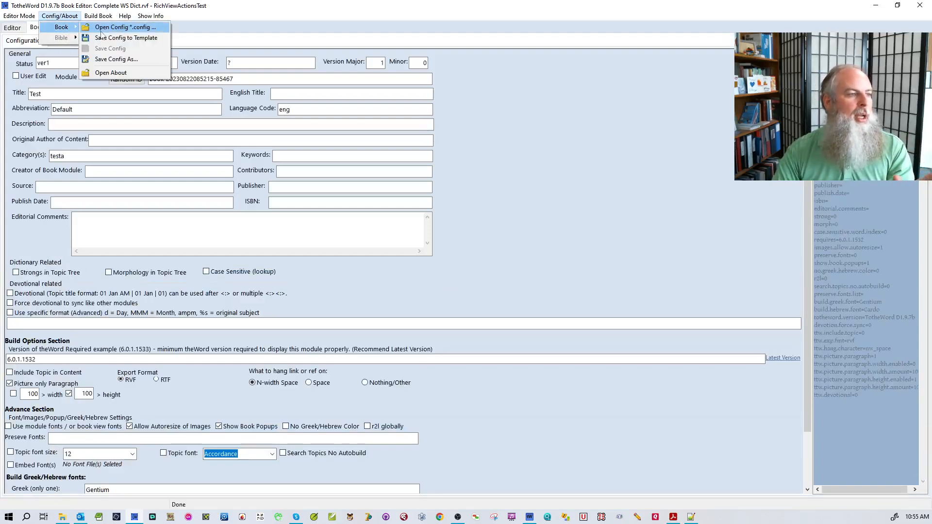
pyautogui.click(101, 29)
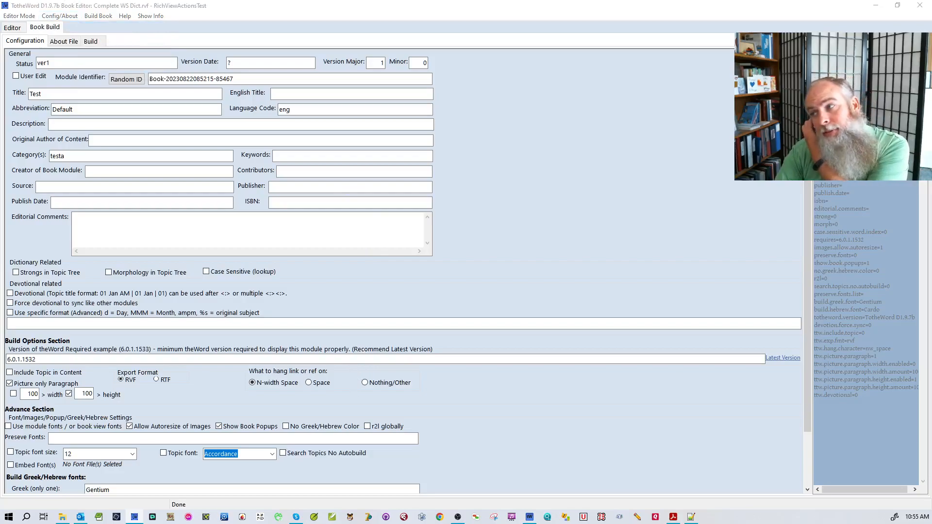
pyautogui.press('Return')
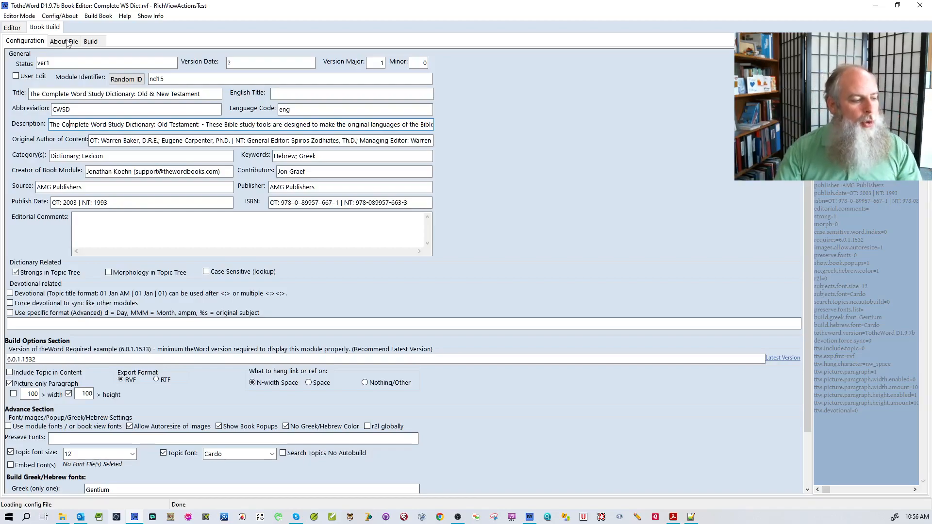
# - Close AMG-2013-OTDICT_Text.pdf in Acrobat and switch to theWord to collapse the CWSD module's Old Testament topics
pyautogui.click(676, 519)
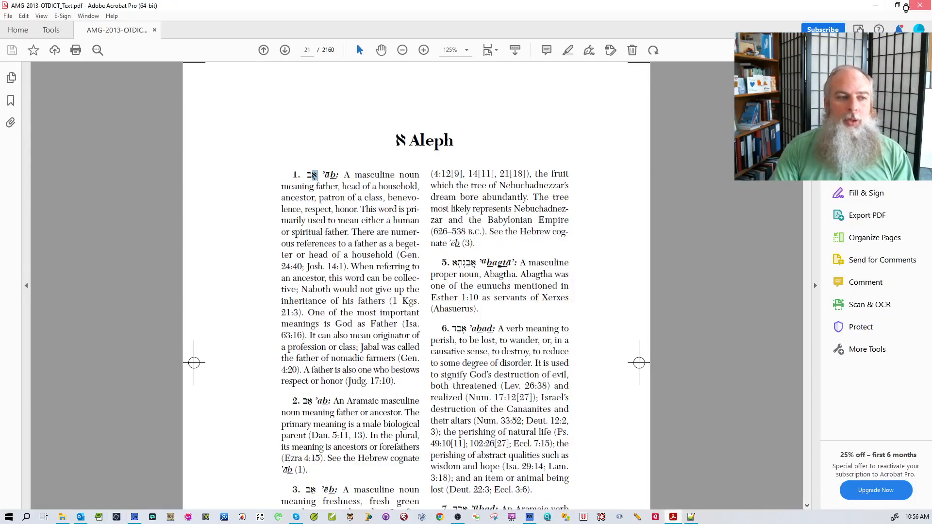
pyautogui.click(920, 6)
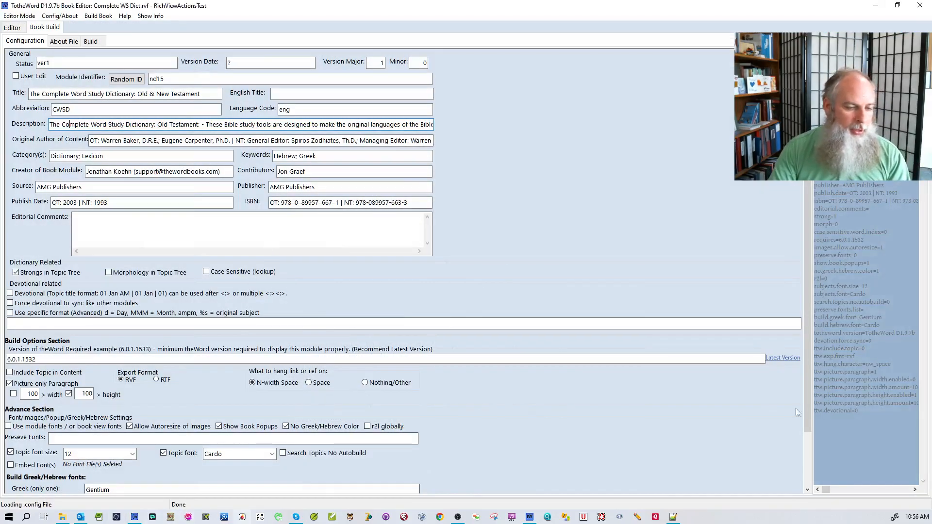
pyautogui.click(530, 518)
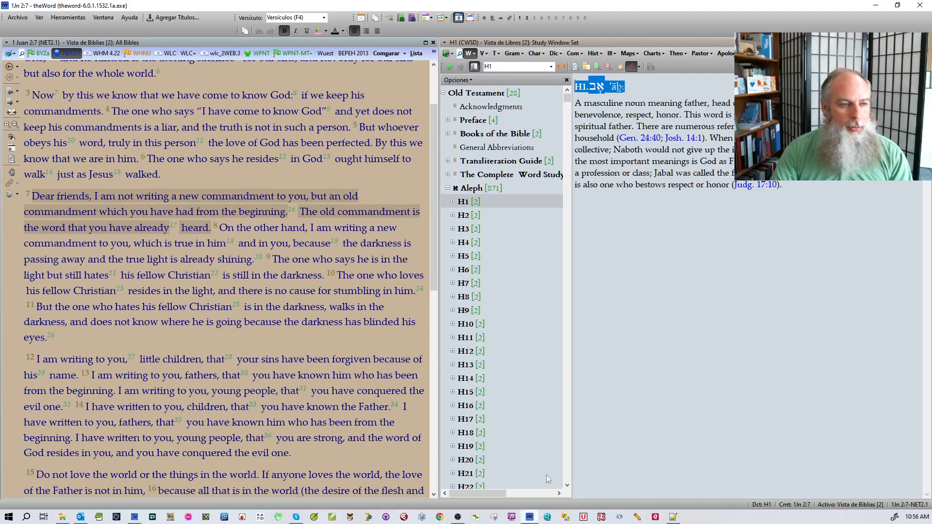
pyautogui.click(443, 92)
pyautogui.click(443, 106)
# - View the module properties of The Complete Word Study Dictionary: Old & New Testament and close them
pyautogui.click(474, 55)
pyautogui.click(486, 78)
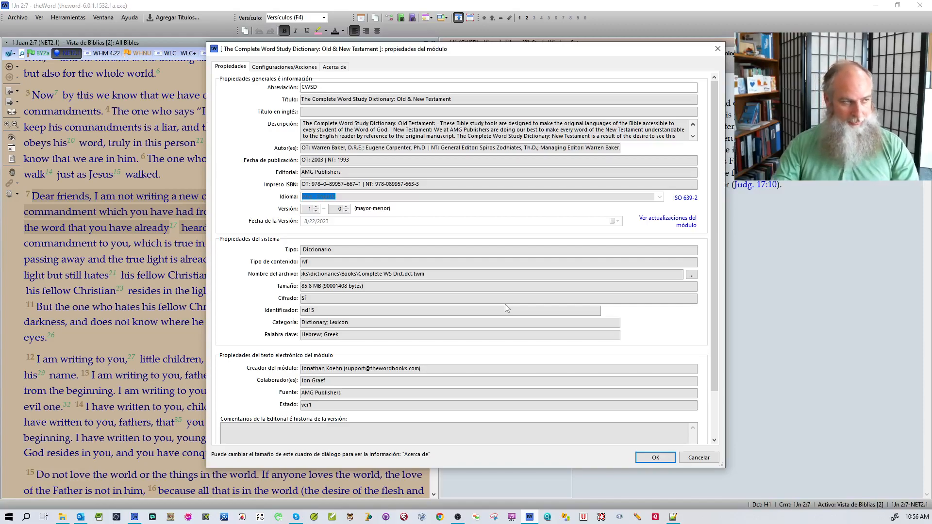
pyautogui.click(699, 458)
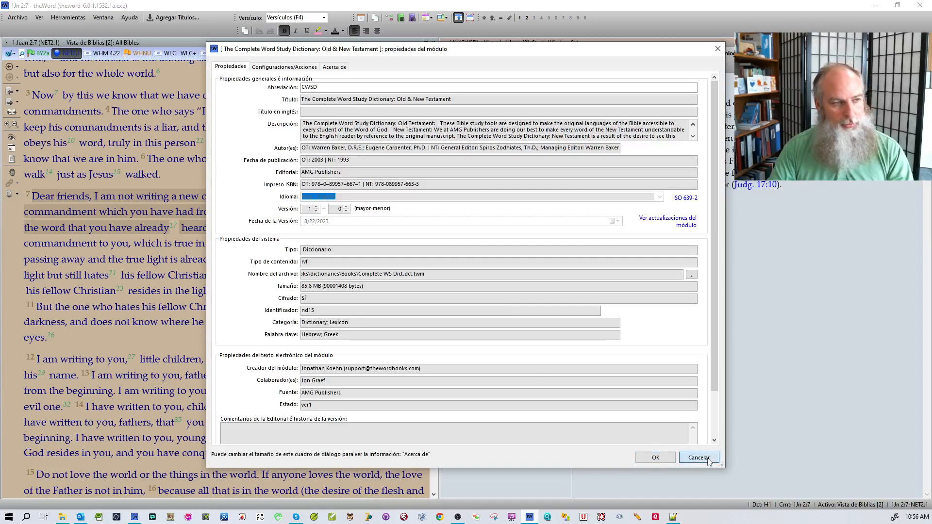
# - Set CWSD - The Complete Word Study Dictionary: Old & New Testament as the Bible view's dictionary for Strong's numbers
pyautogui.click(10, 54)
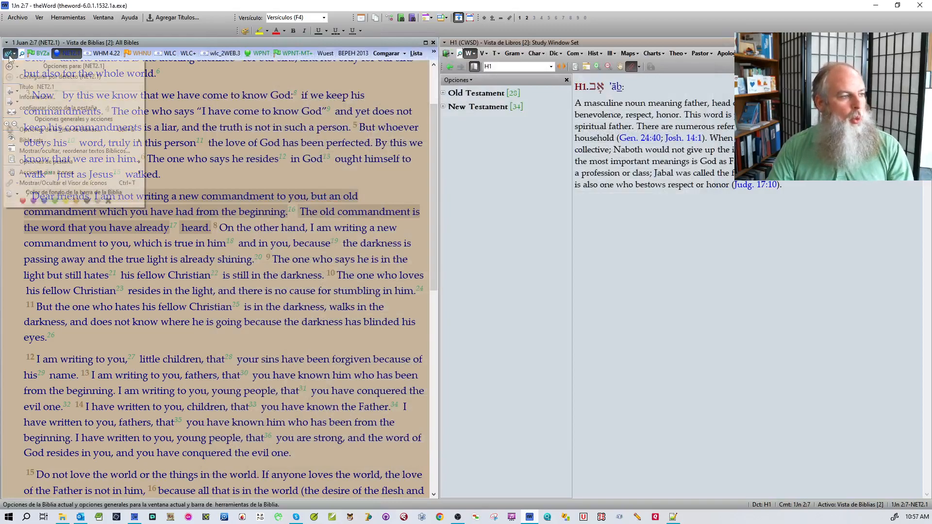
pyautogui.click(25, 129)
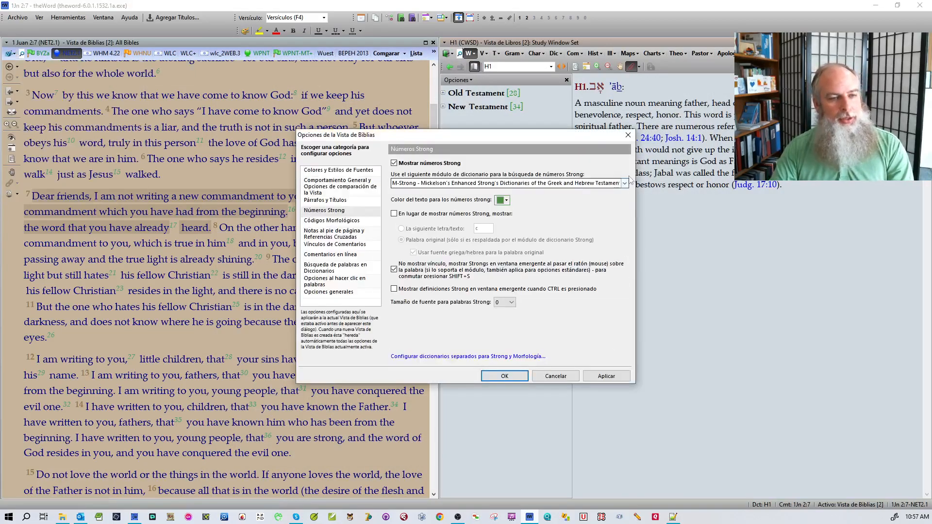
pyautogui.click(621, 185)
pyautogui.click(625, 184)
pyautogui.scroll(5, 625, 184)
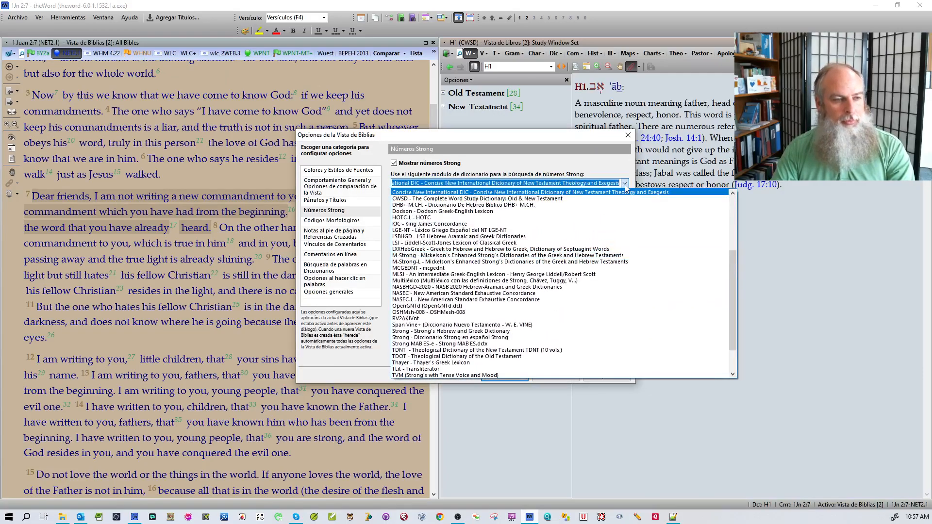
pyautogui.scroll(2, 539, 213)
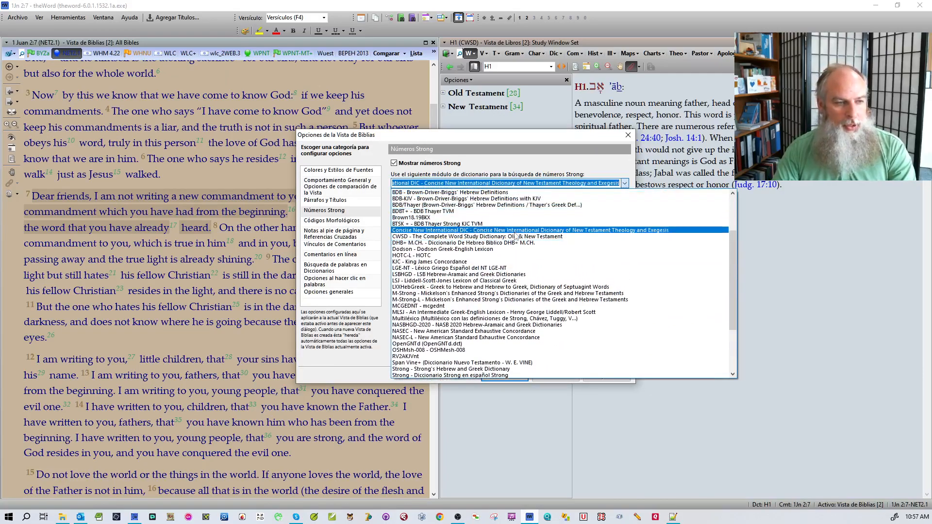
pyautogui.click(515, 238)
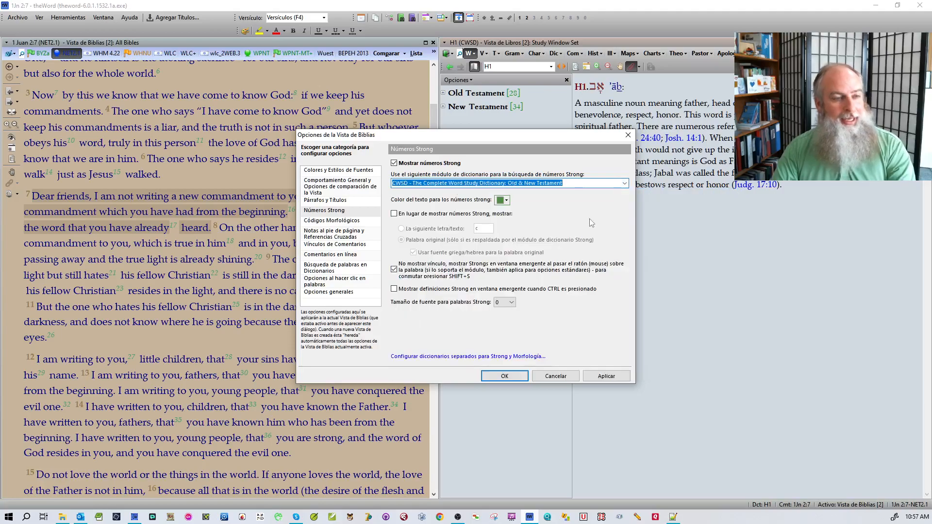
pyautogui.click(505, 375)
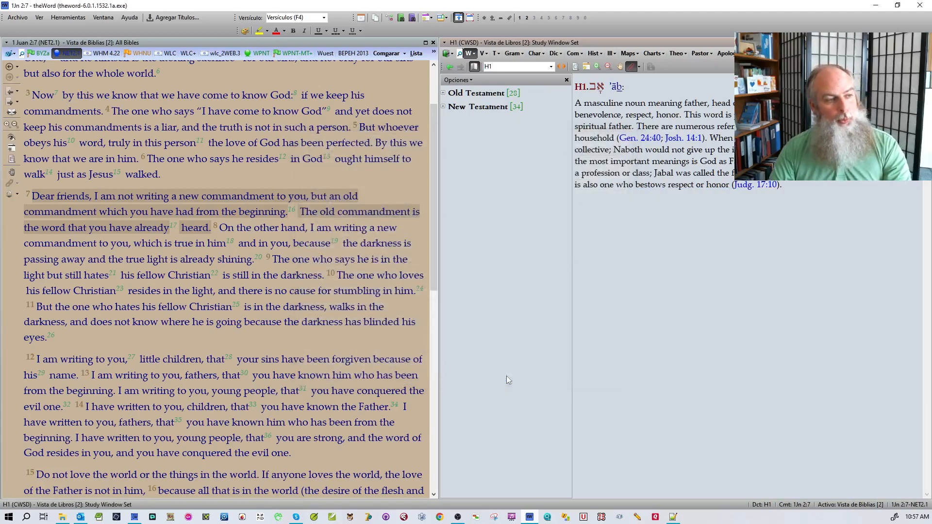
# - Preview the Strong's popup for "commandment" in 1 John 2:7 and for "separated" in Genesis 1
pyautogui.moveTo(227, 196)
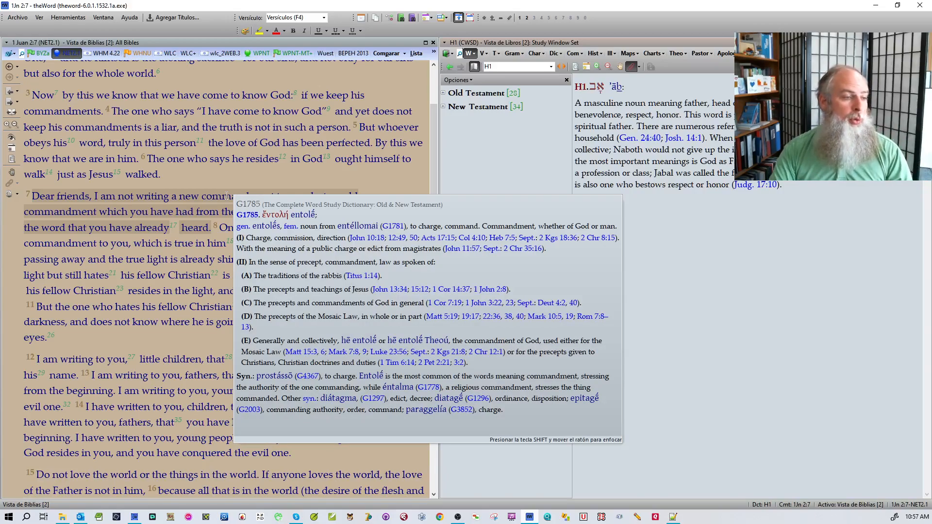
pyautogui.click(324, 18)
pyautogui.moveTo(362, 27)
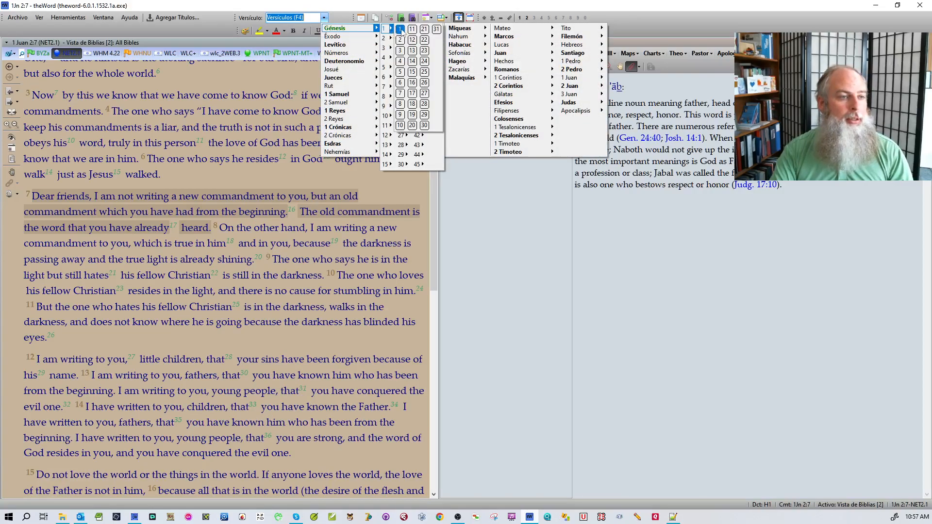
pyautogui.click(400, 29)
pyautogui.moveTo(203, 185)
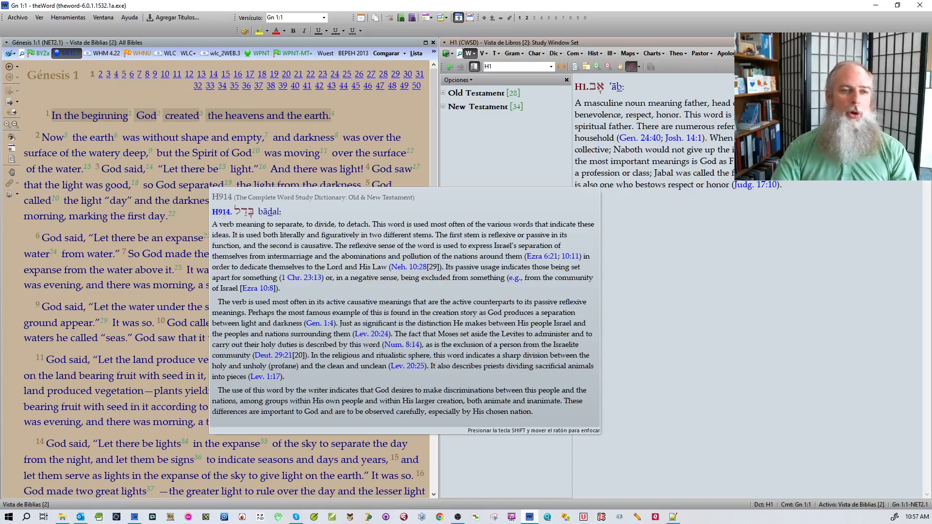
# - View the New Testament's Hebrew and Greek transliteration guides and special rules, and switch the expanded topics to the Old Testament
pyautogui.click(443, 107)
pyautogui.click(486, 186)
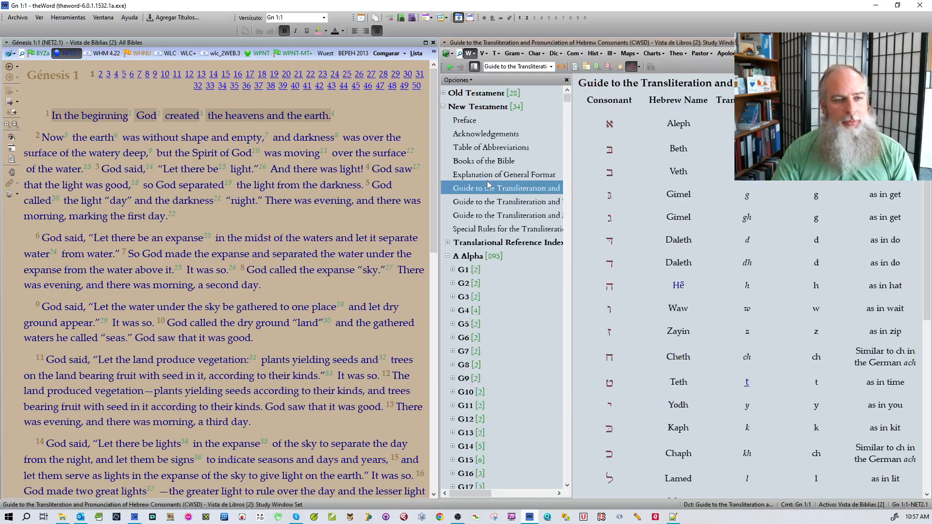
pyautogui.click(526, 229)
pyautogui.click(523, 216)
pyautogui.click(528, 231)
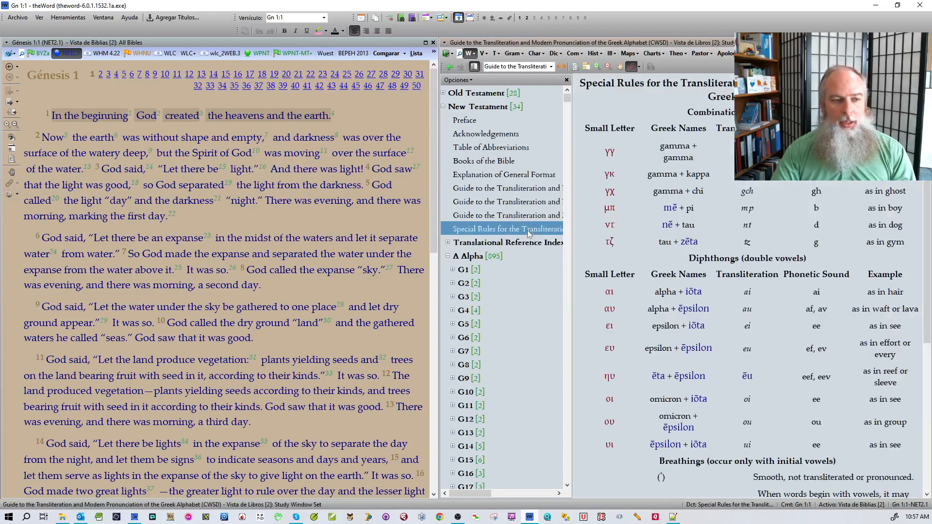
pyautogui.click(444, 107)
pyautogui.click(443, 92)
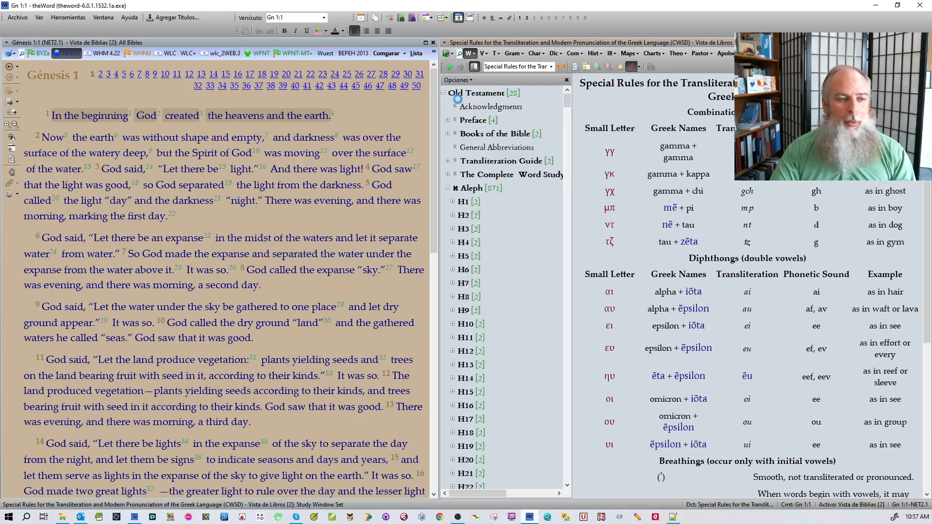
# - View the Old Testament's Acknowledgments topic, and collapse the Aleph entries and the whole Old Testament branch
pyautogui.click(459, 107)
pyautogui.click(448, 188)
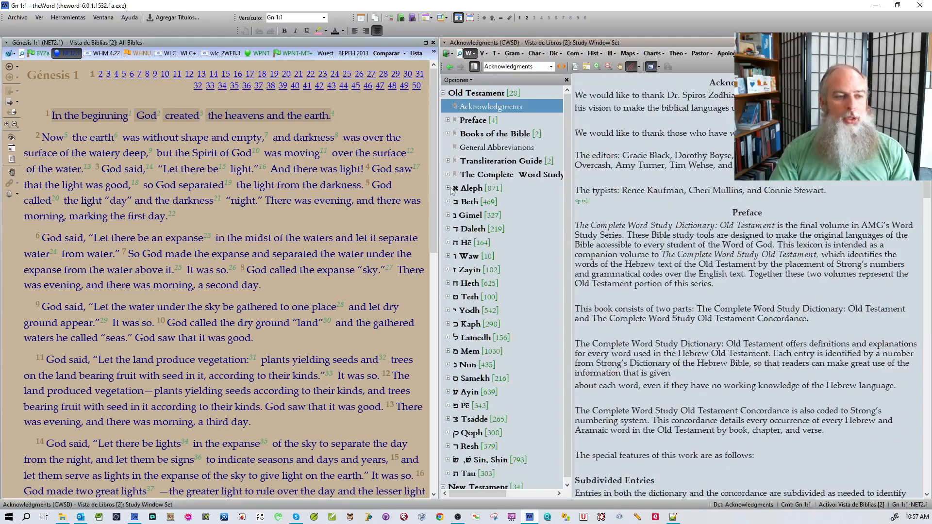
pyautogui.click(443, 93)
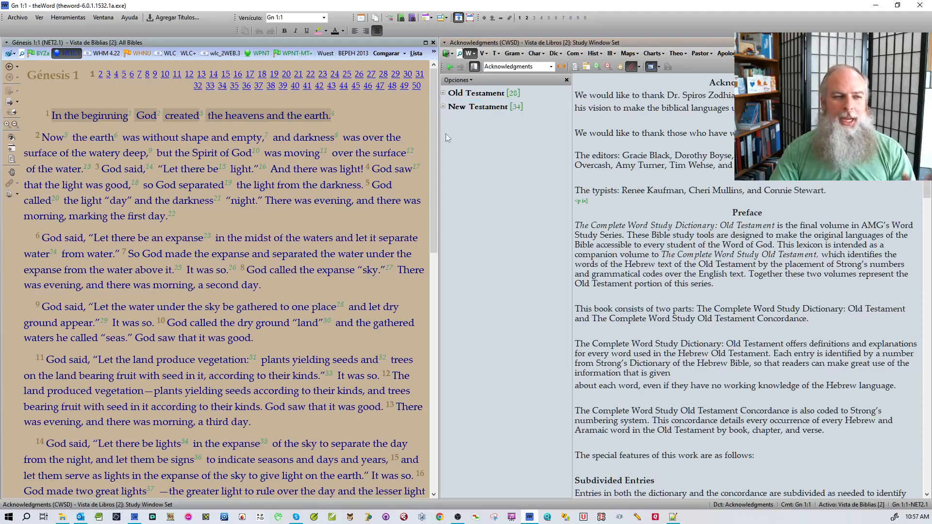
# - Expand the New Testament branch, collapse its Alpha and Epsilon entries, and look through the Greek letter topics down to Omega
pyautogui.click(443, 107)
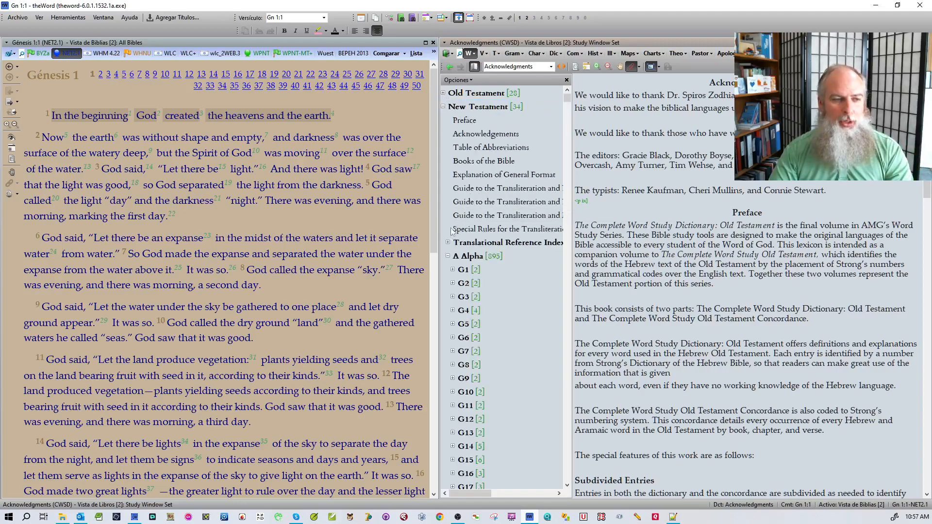
pyautogui.click(448, 256)
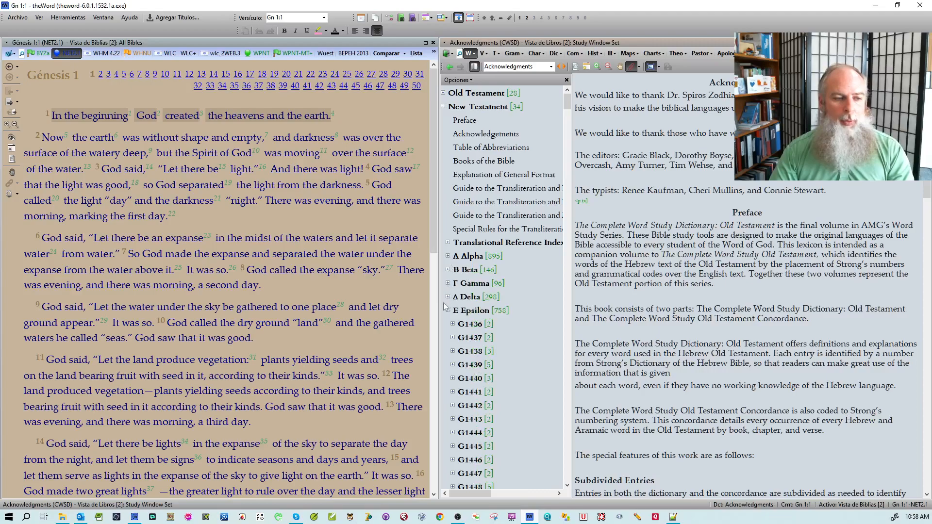
pyautogui.click(448, 310)
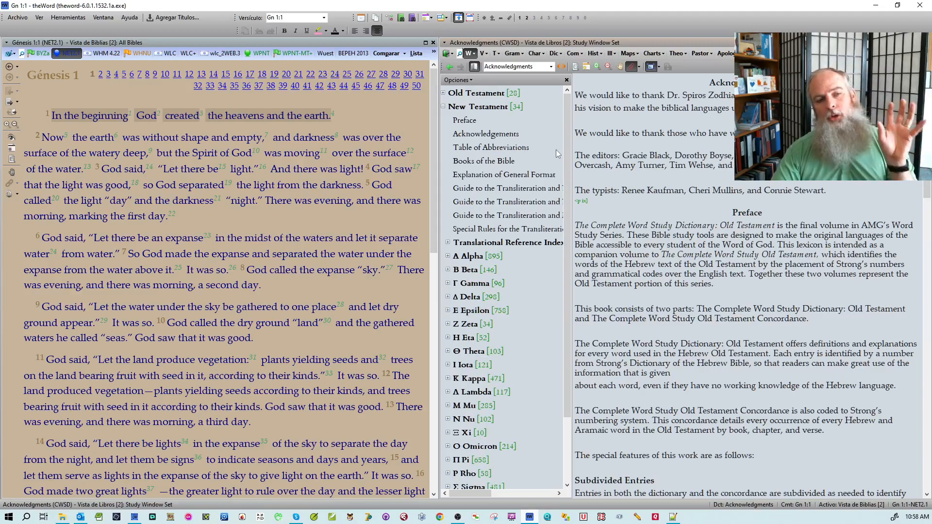
pyautogui.scroll(-2, 555, 149)
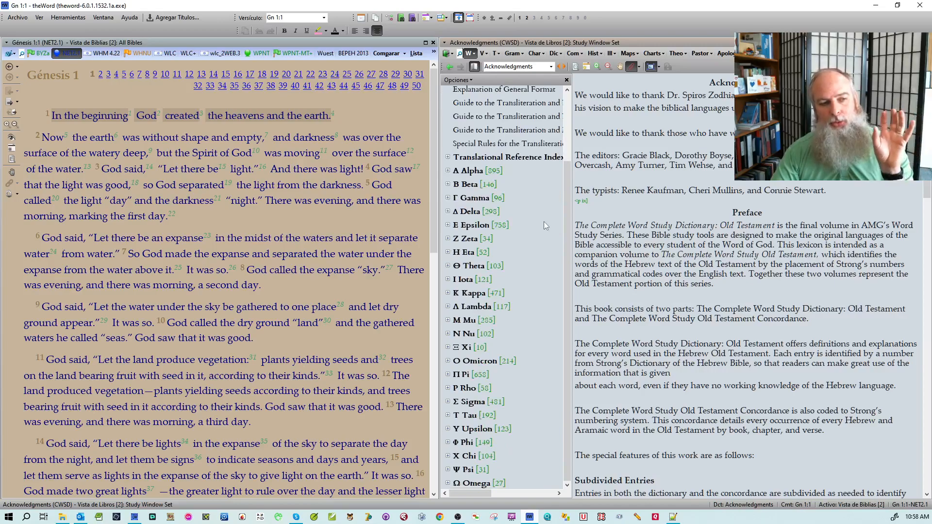